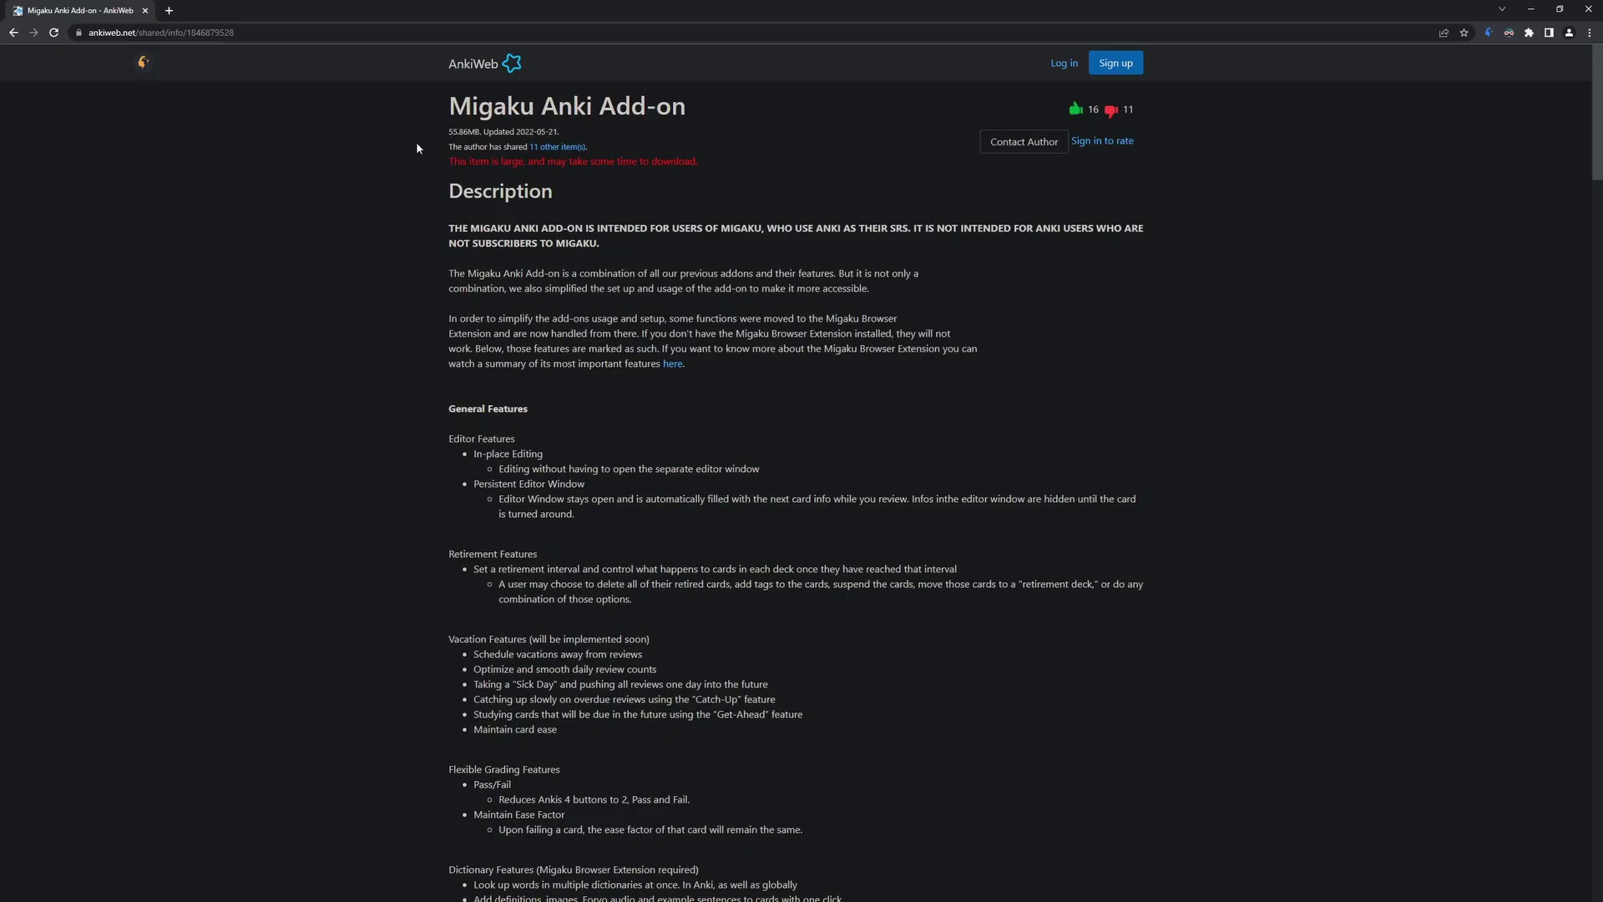
pyautogui.moveTo(450, 106); pyautogui.dragTo(688, 107)
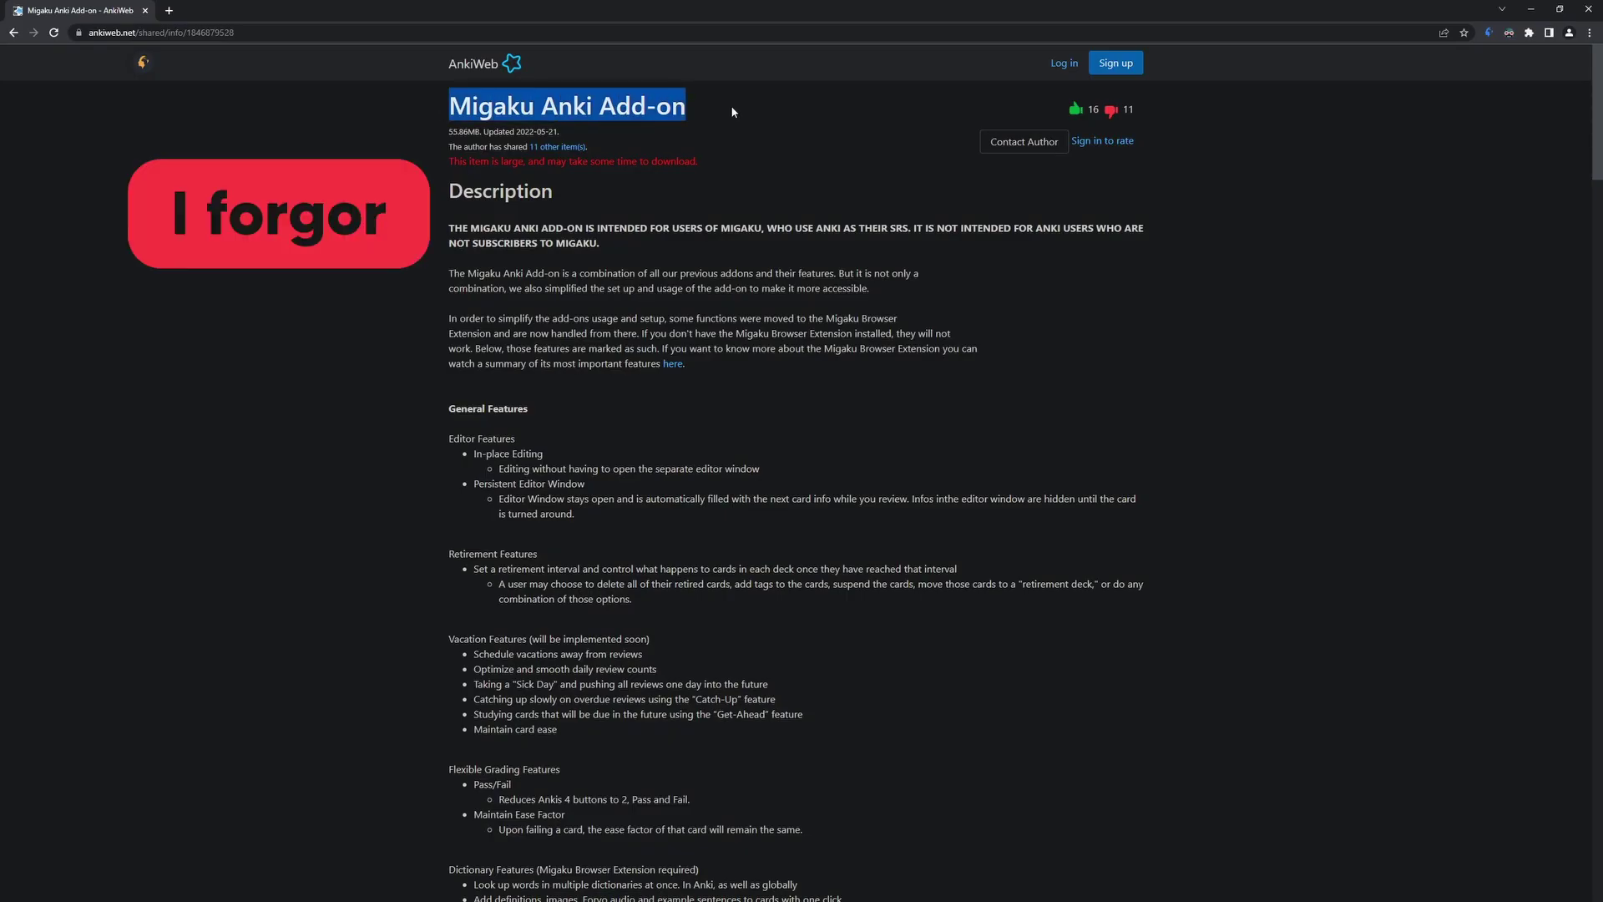
pyautogui.moveTo(450, 106); pyautogui.dragTo(689, 107)
pyautogui.click(688, 107)
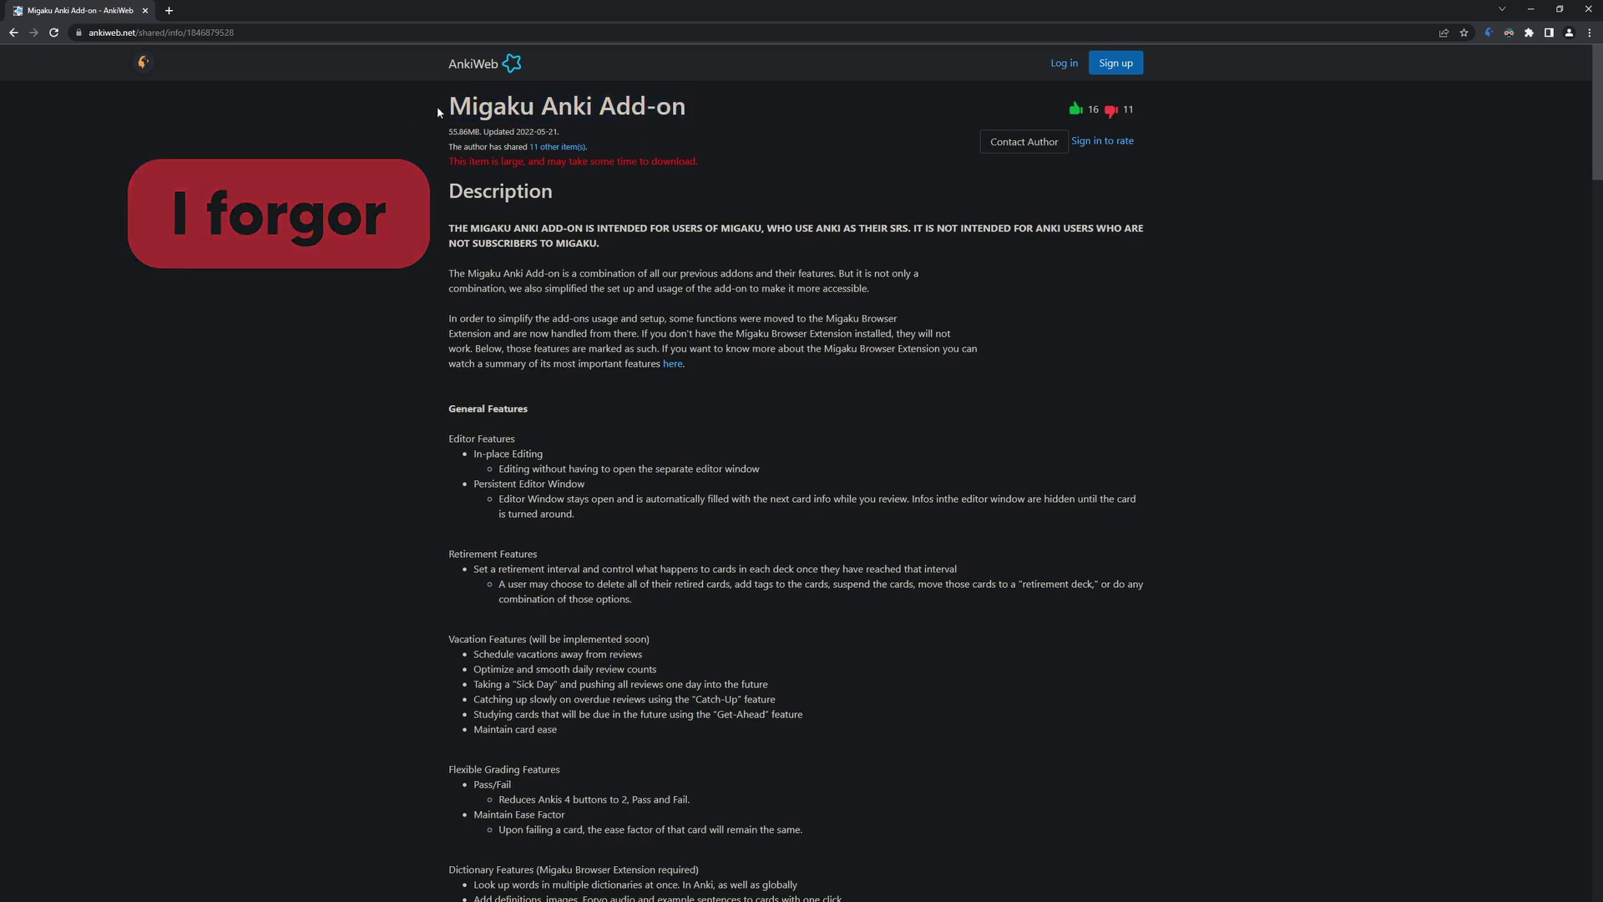
pyautogui.doubleClick(491, 106)
pyautogui.click(777, 132)
pyautogui.click(280, 32)
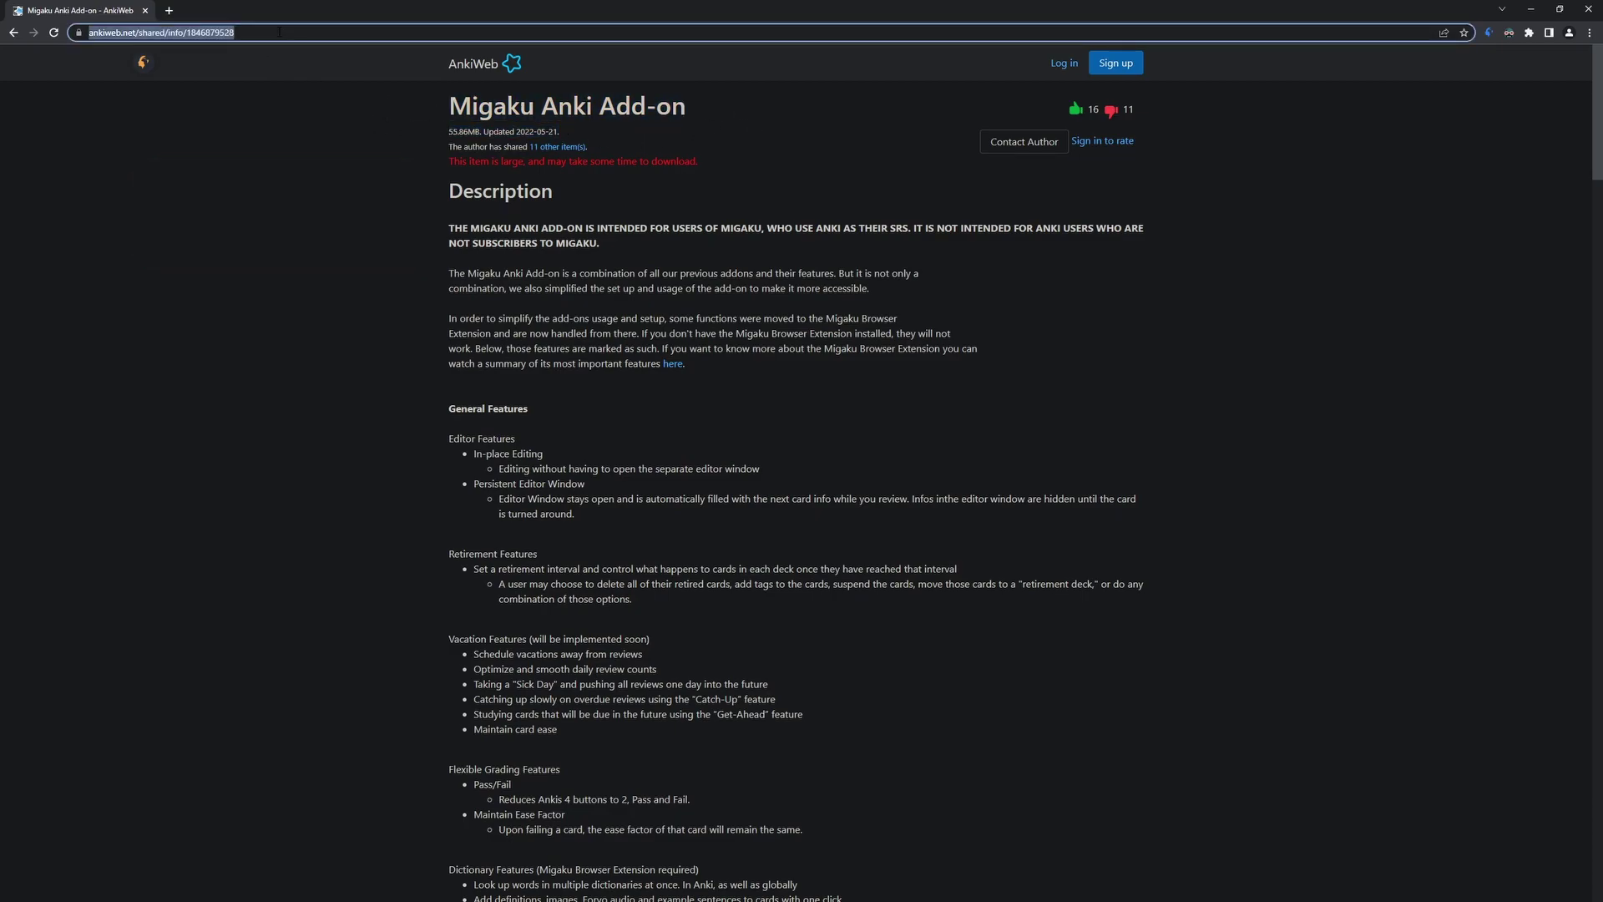
pyautogui.click(415, 174)
pyautogui.scroll(-20, 428, 223)
pyautogui.rightClick(493, 713)
pyautogui.click(527, 721)
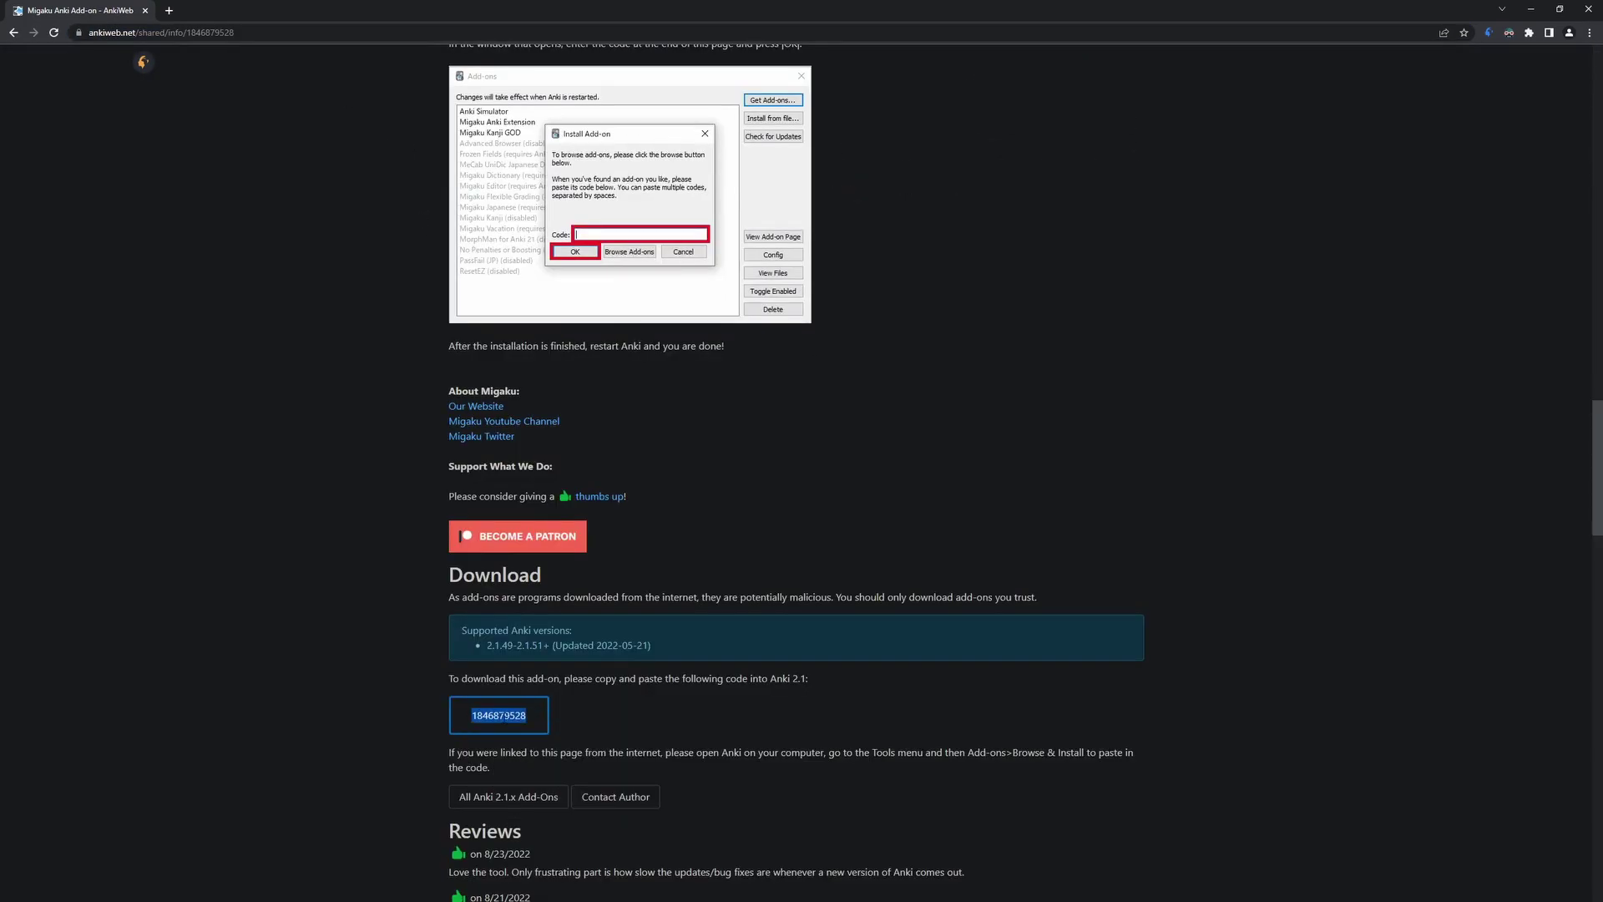
pyautogui.scroll(8, 636, 492)
pyautogui.scroll(5, 636, 492)
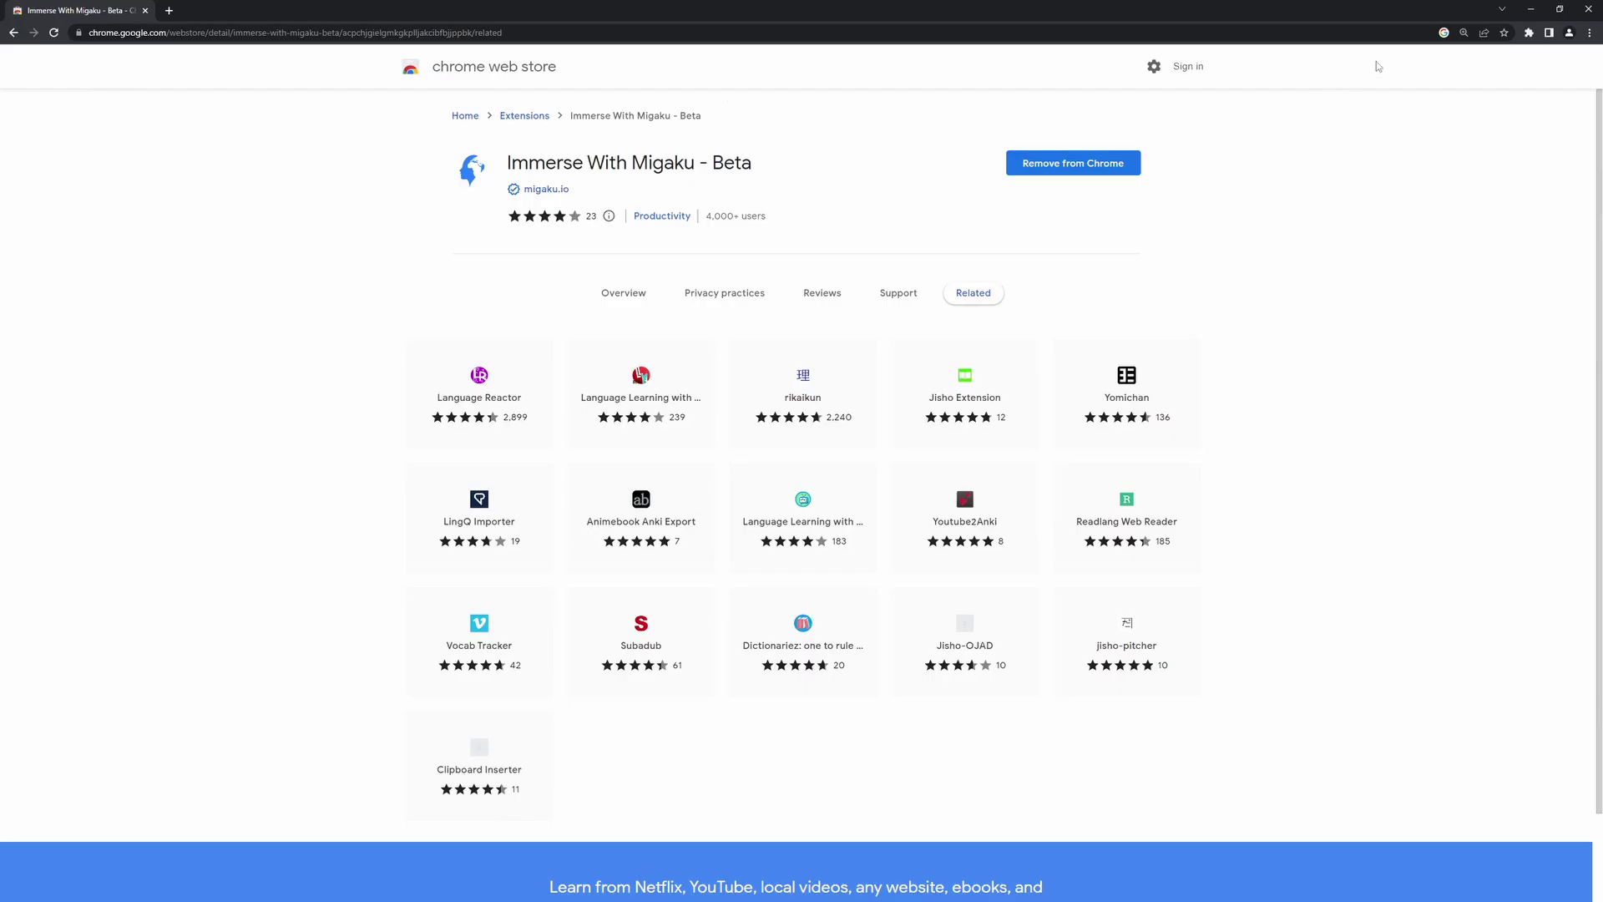
# Pin the Immerse With Migaku - Beta extension to the browser
pyautogui.click(1530, 32)
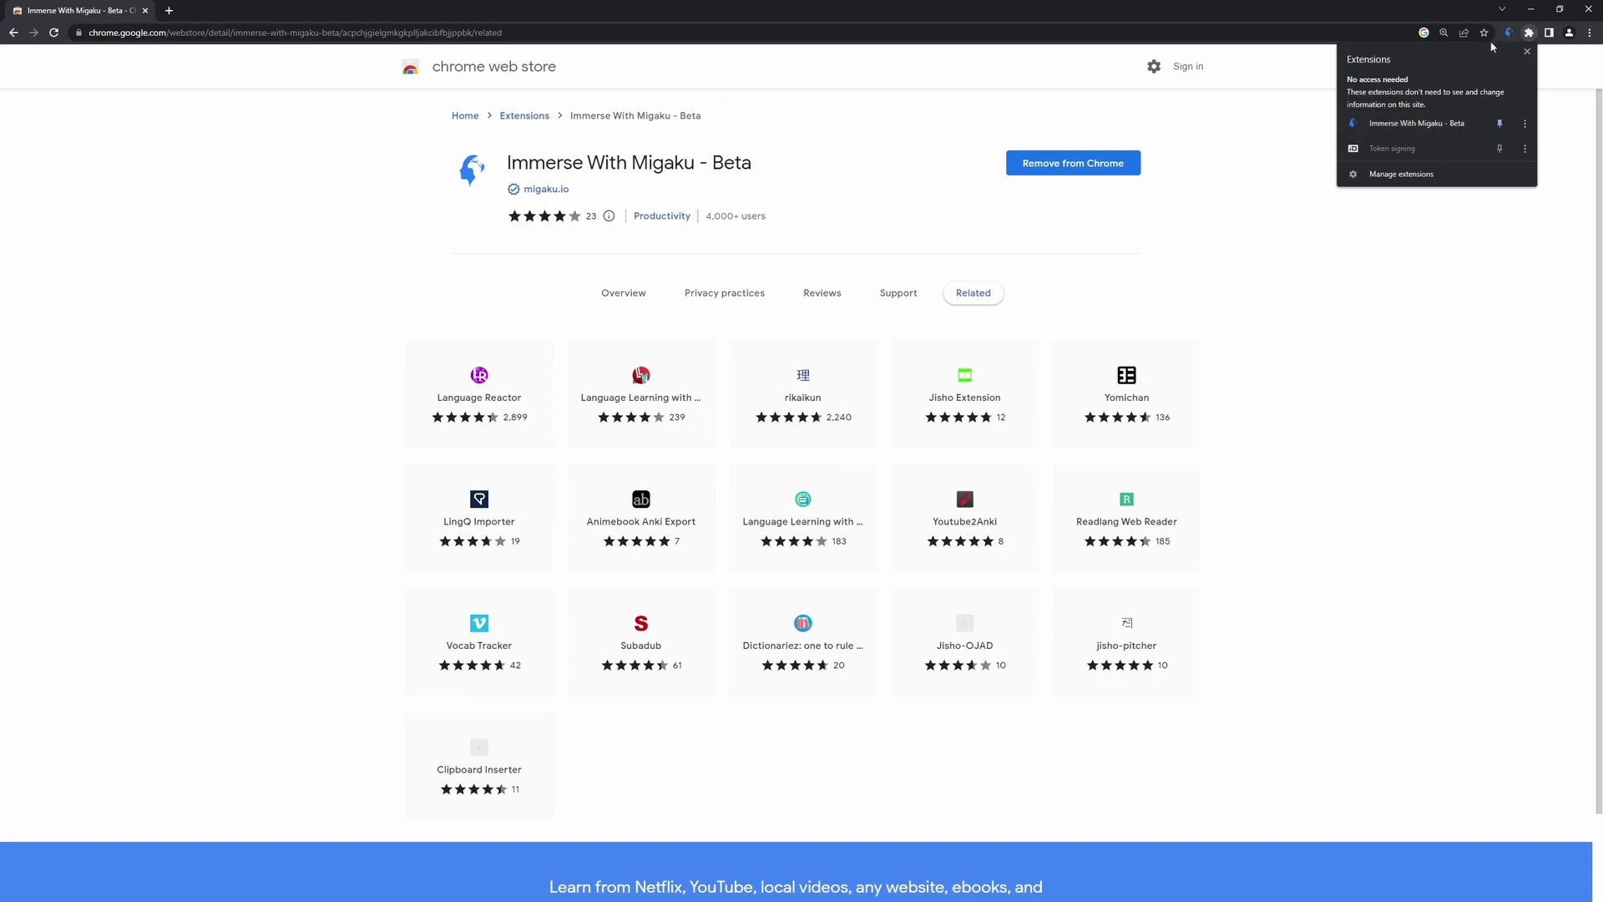
pyautogui.click(1499, 124)
# Open the Migaku extension and install its recommended defaults for Japanese
pyautogui.click(1508, 32)
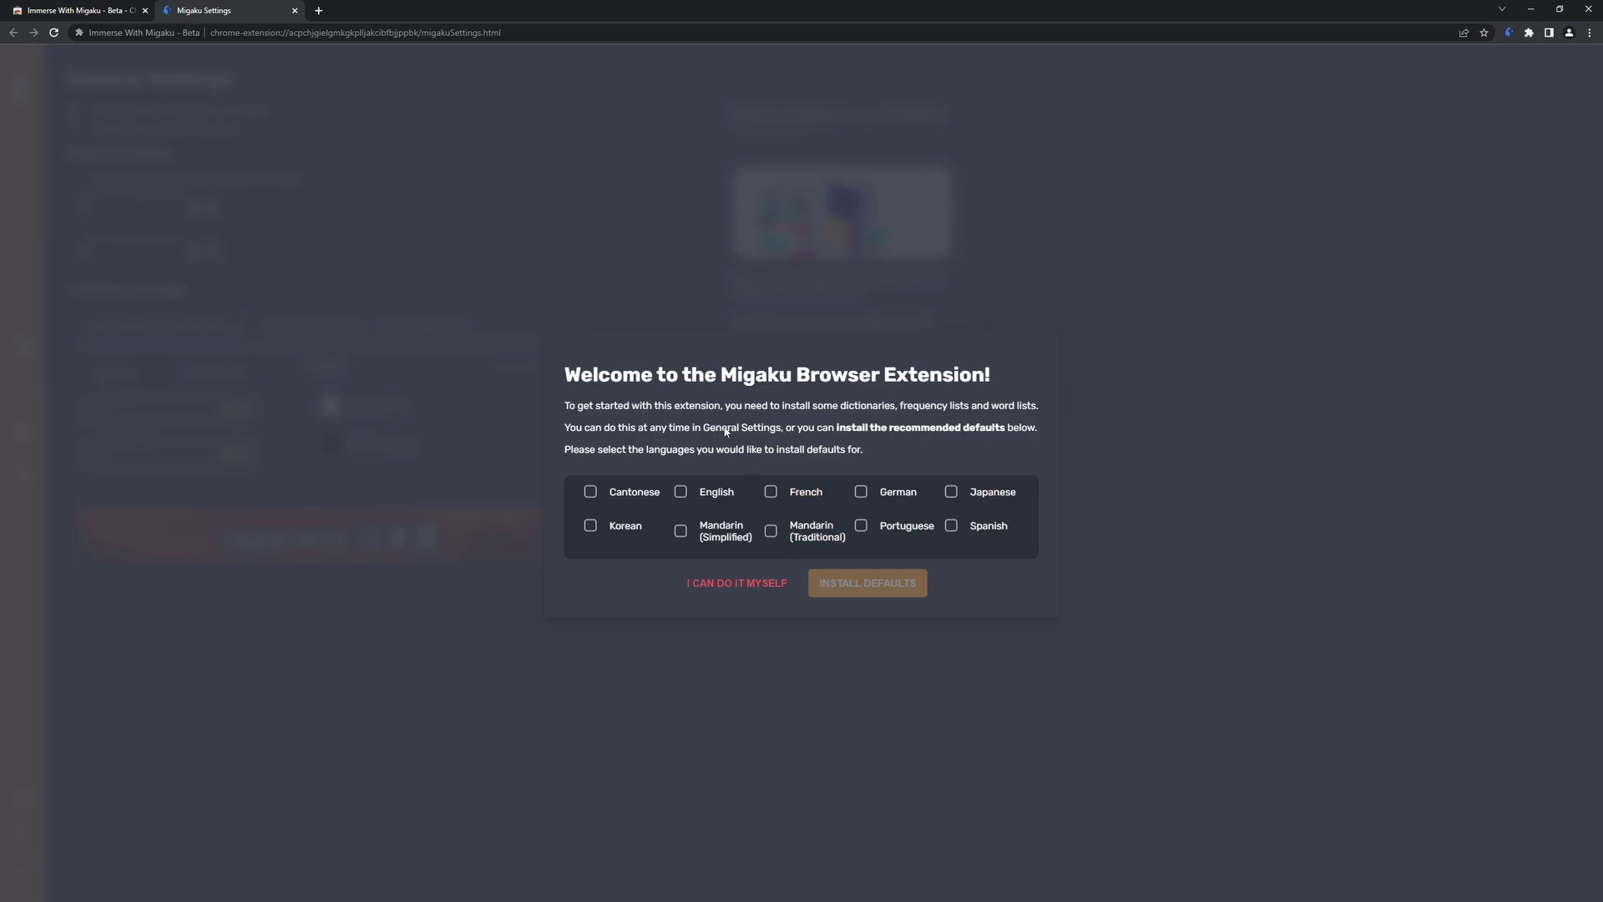
pyautogui.click(1001, 500)
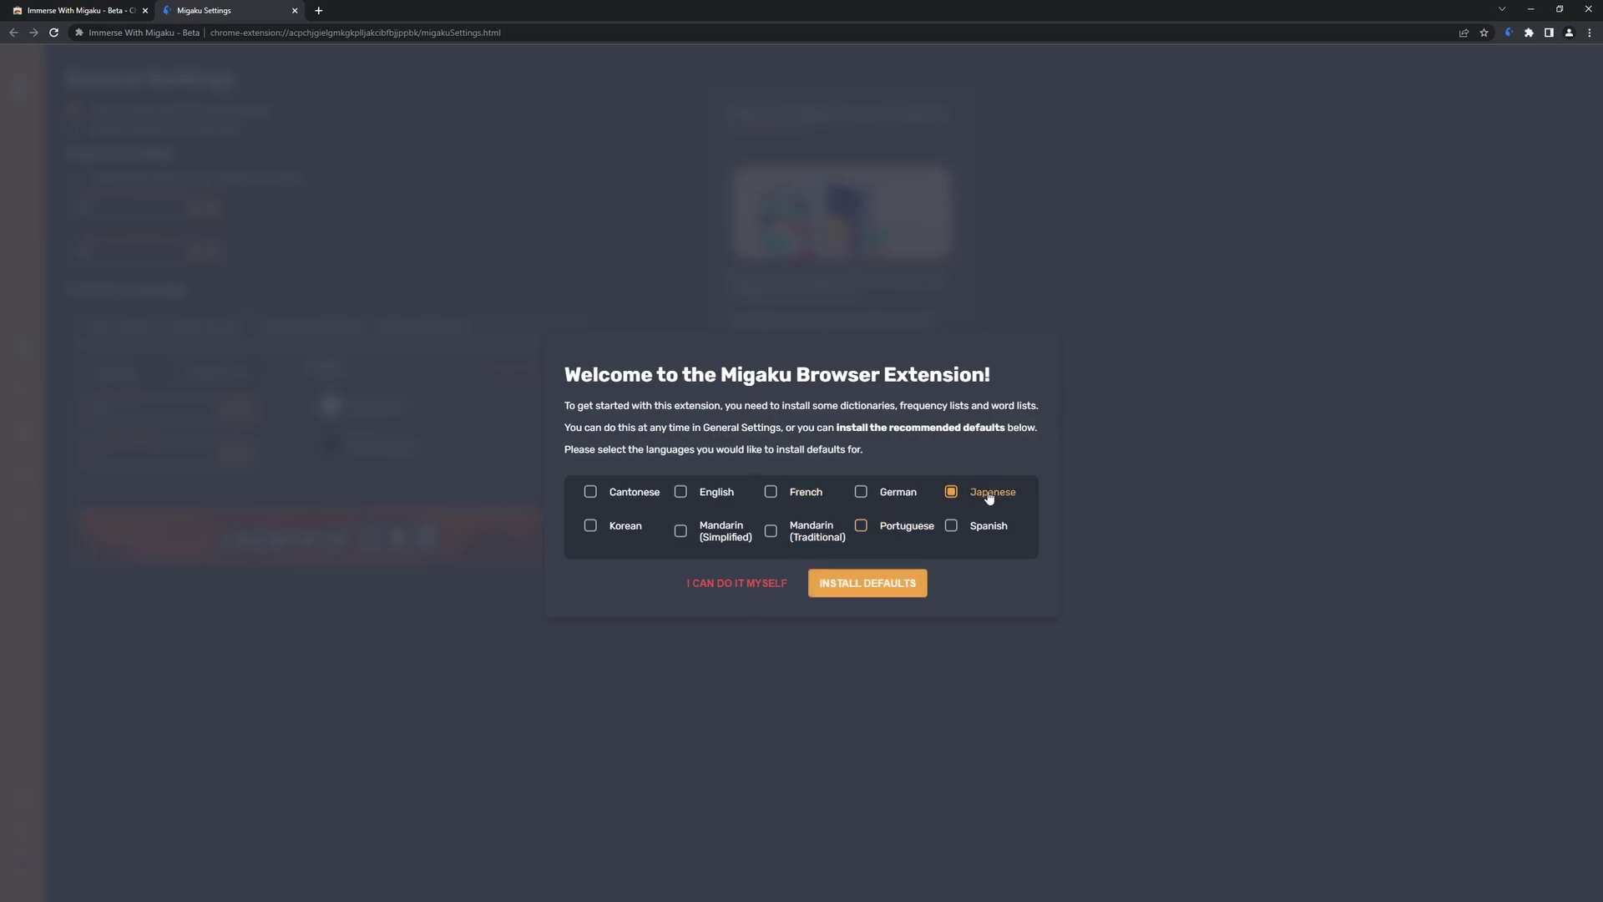
pyautogui.click(868, 585)
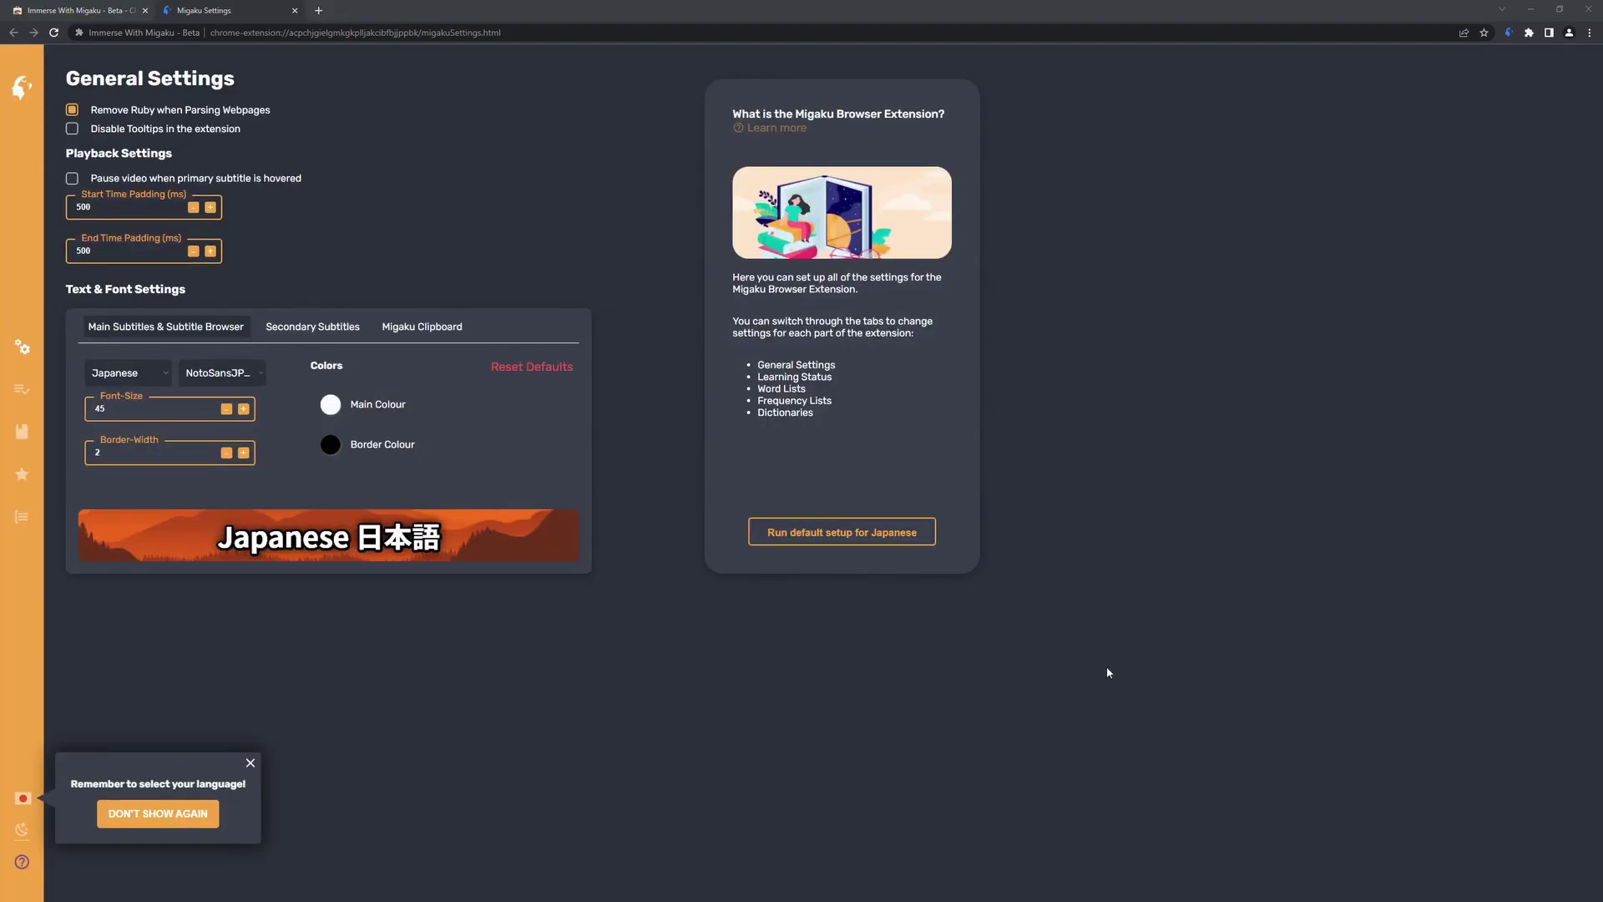
# Dismiss the language reminder for good and choose Japanese as the extension's language
pyautogui.click(115, 810)
pyautogui.click(23, 798)
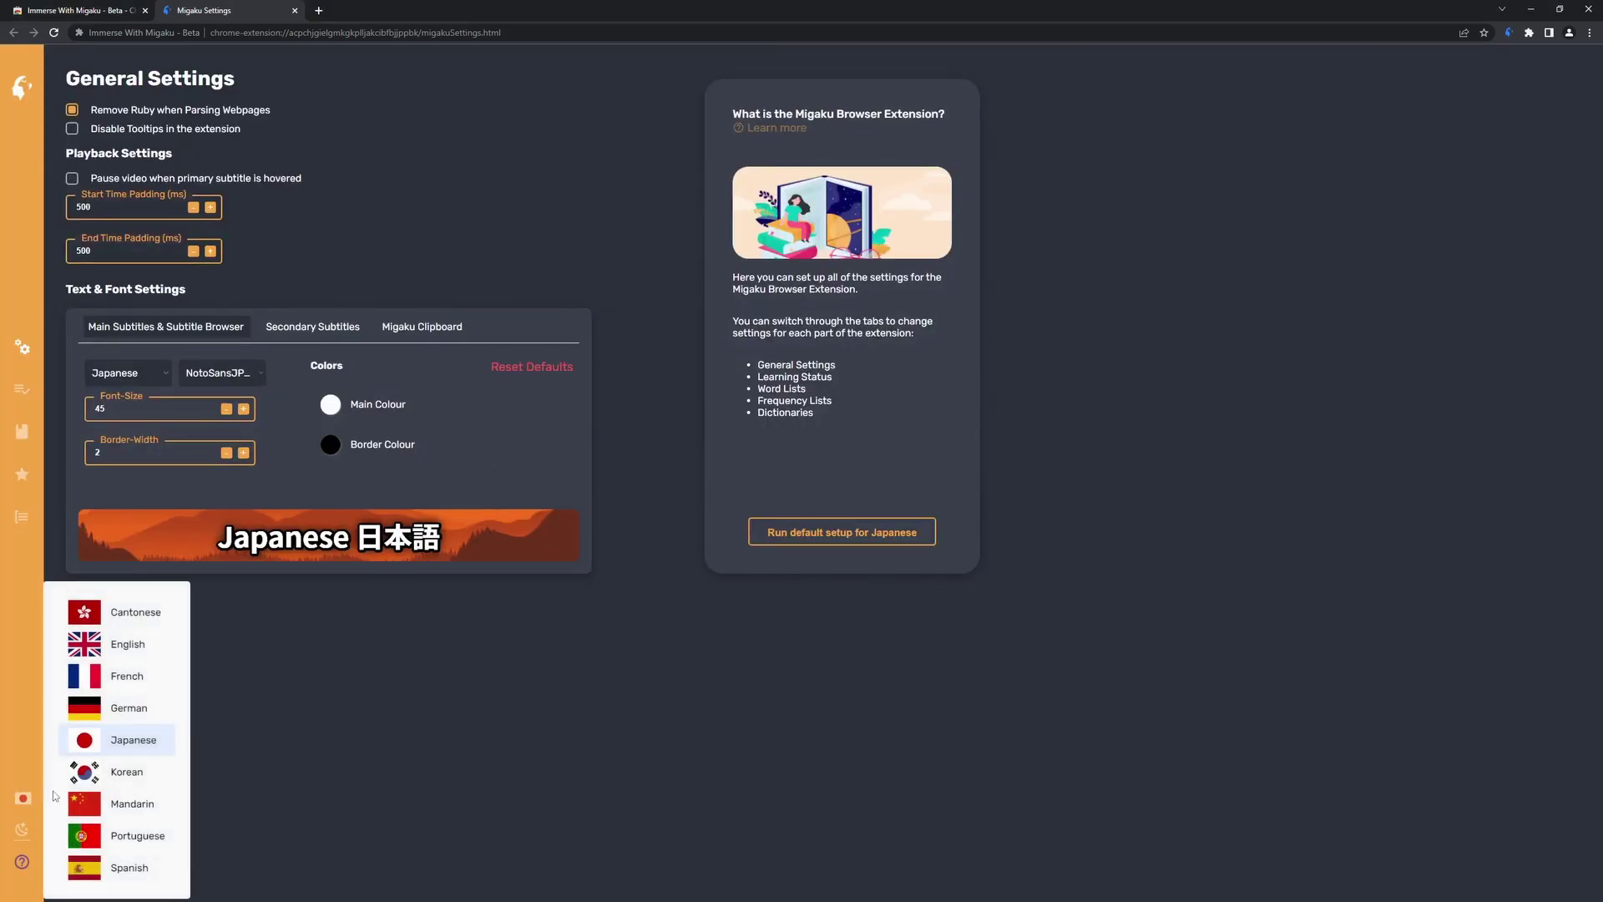
pyautogui.click(128, 744)
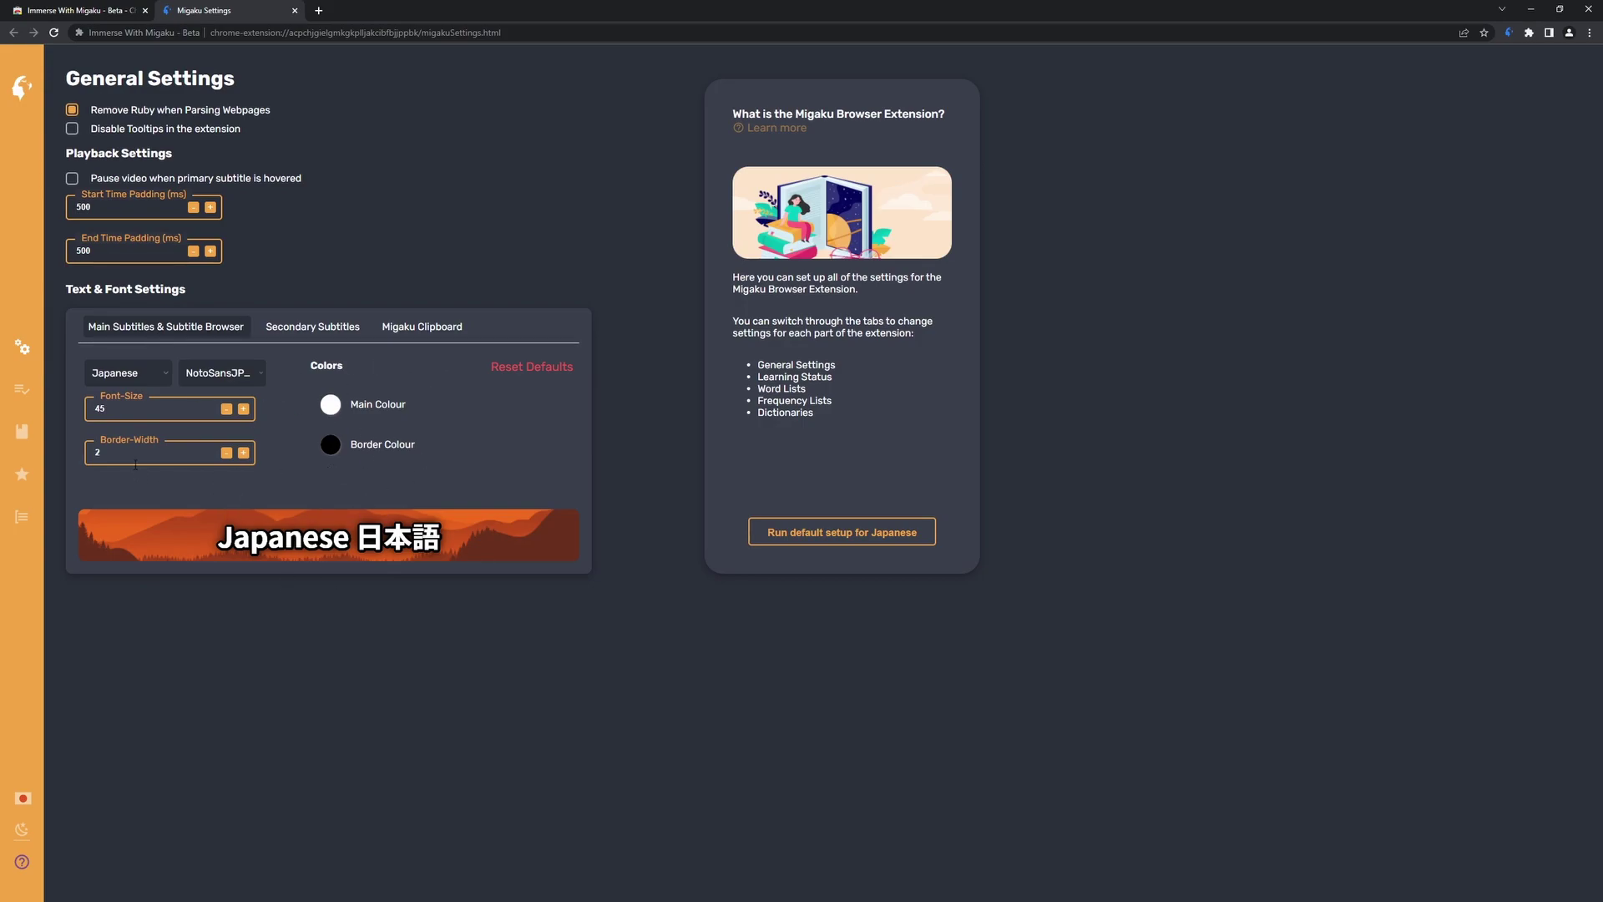
# Set the border width of the main Japanese subtitles to 12
pyautogui.click(243, 452)
pyautogui.click(243, 453)
pyautogui.click(243, 453)
pyautogui.click(243, 453)
pyautogui.click(226, 453)
pyautogui.click(226, 452)
pyautogui.click(244, 452)
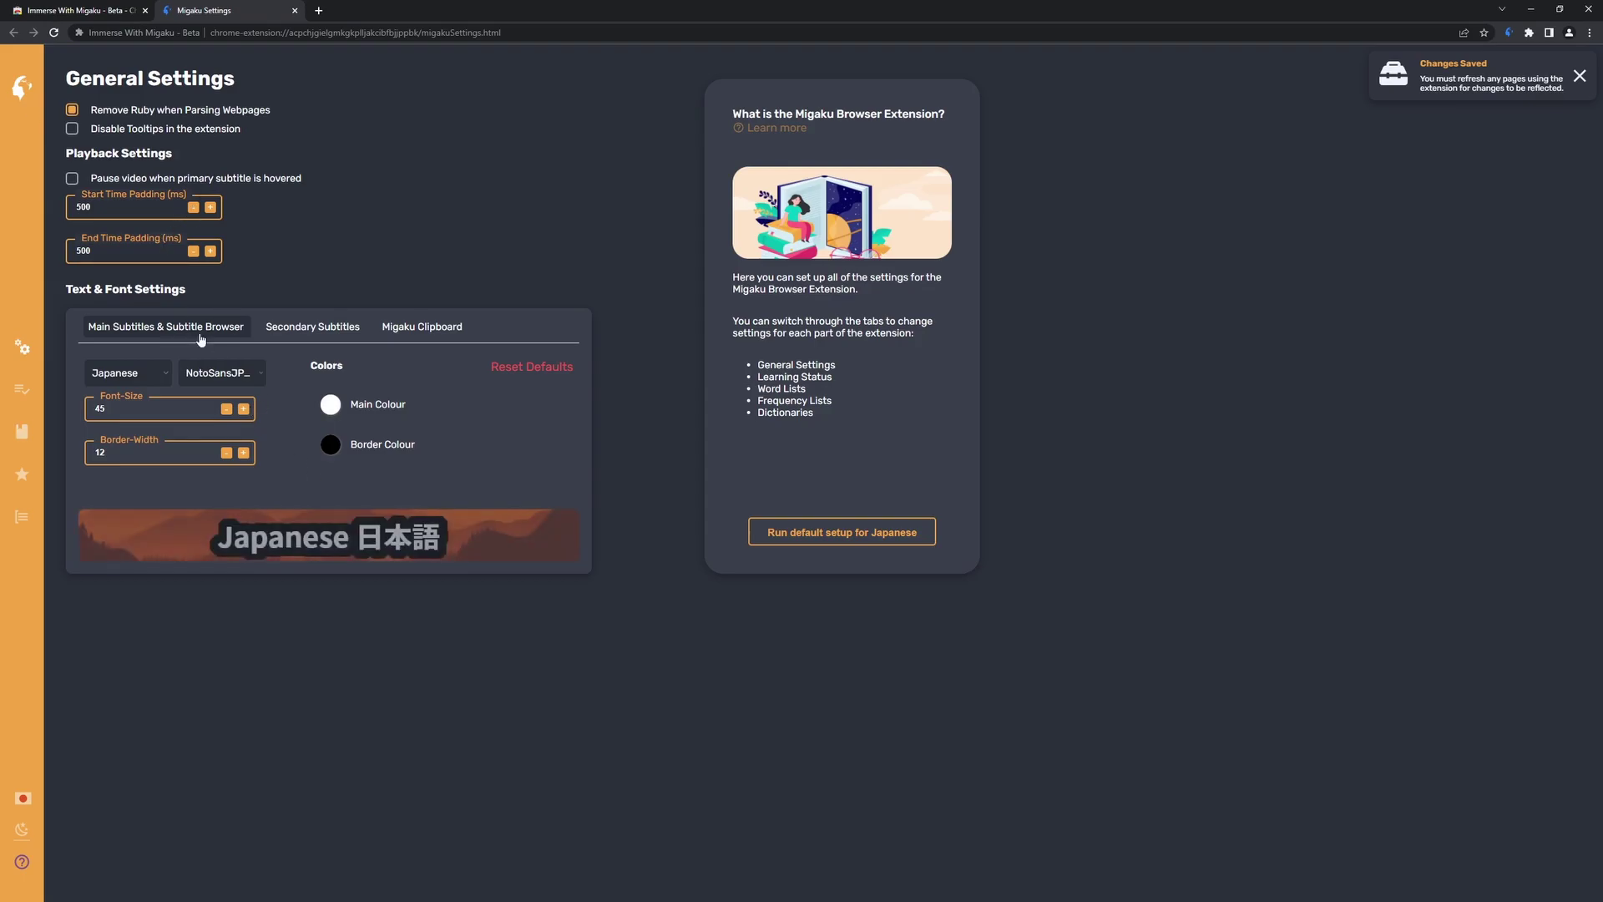
# Download the Japanese-to-English dictionaries JMDict English, KireiCake, Japanese-English Wiktionary (Test) and JMnedict from the default Migaku server
pyautogui.click(21, 435)
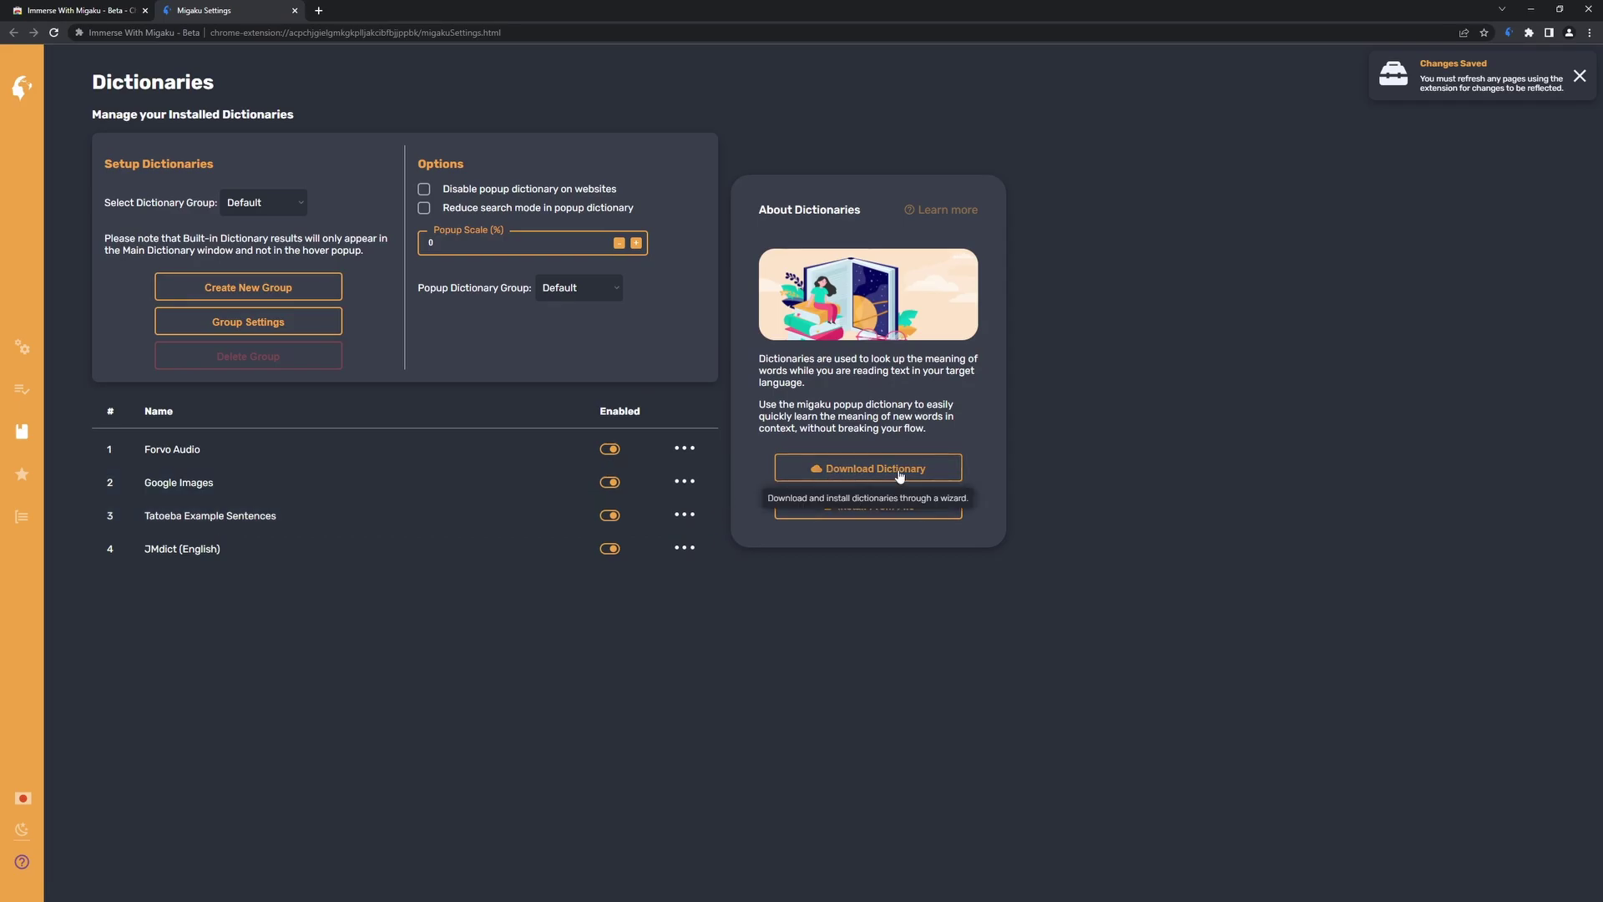
pyautogui.click(944, 475)
pyautogui.click(833, 549)
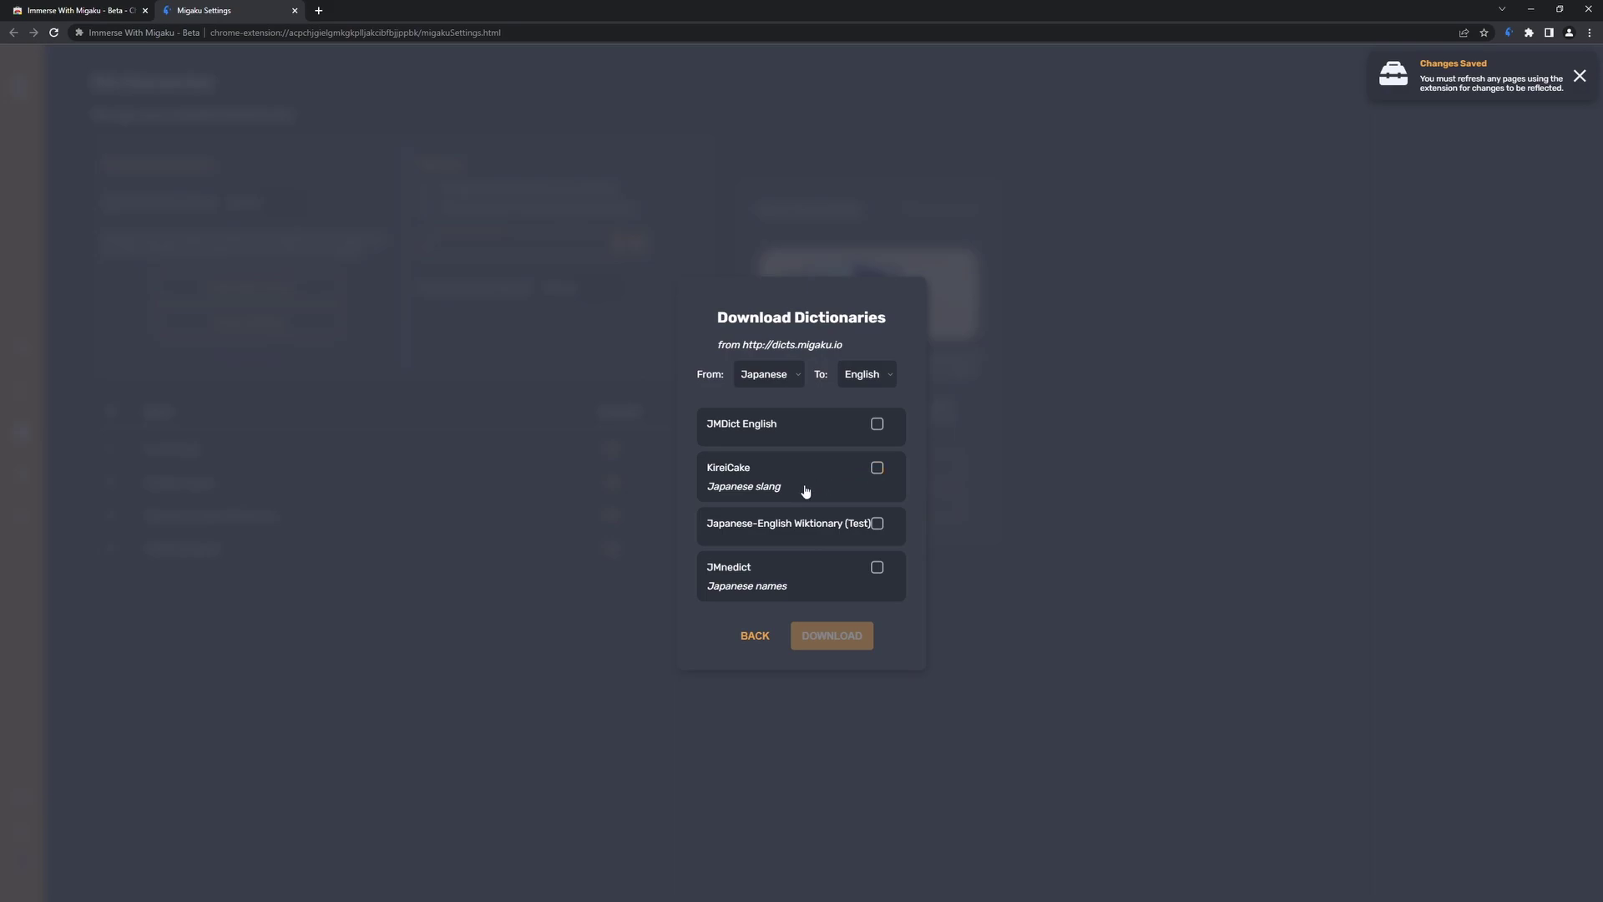
pyautogui.click(877, 467)
pyautogui.click(877, 424)
pyautogui.click(877, 524)
pyautogui.click(877, 567)
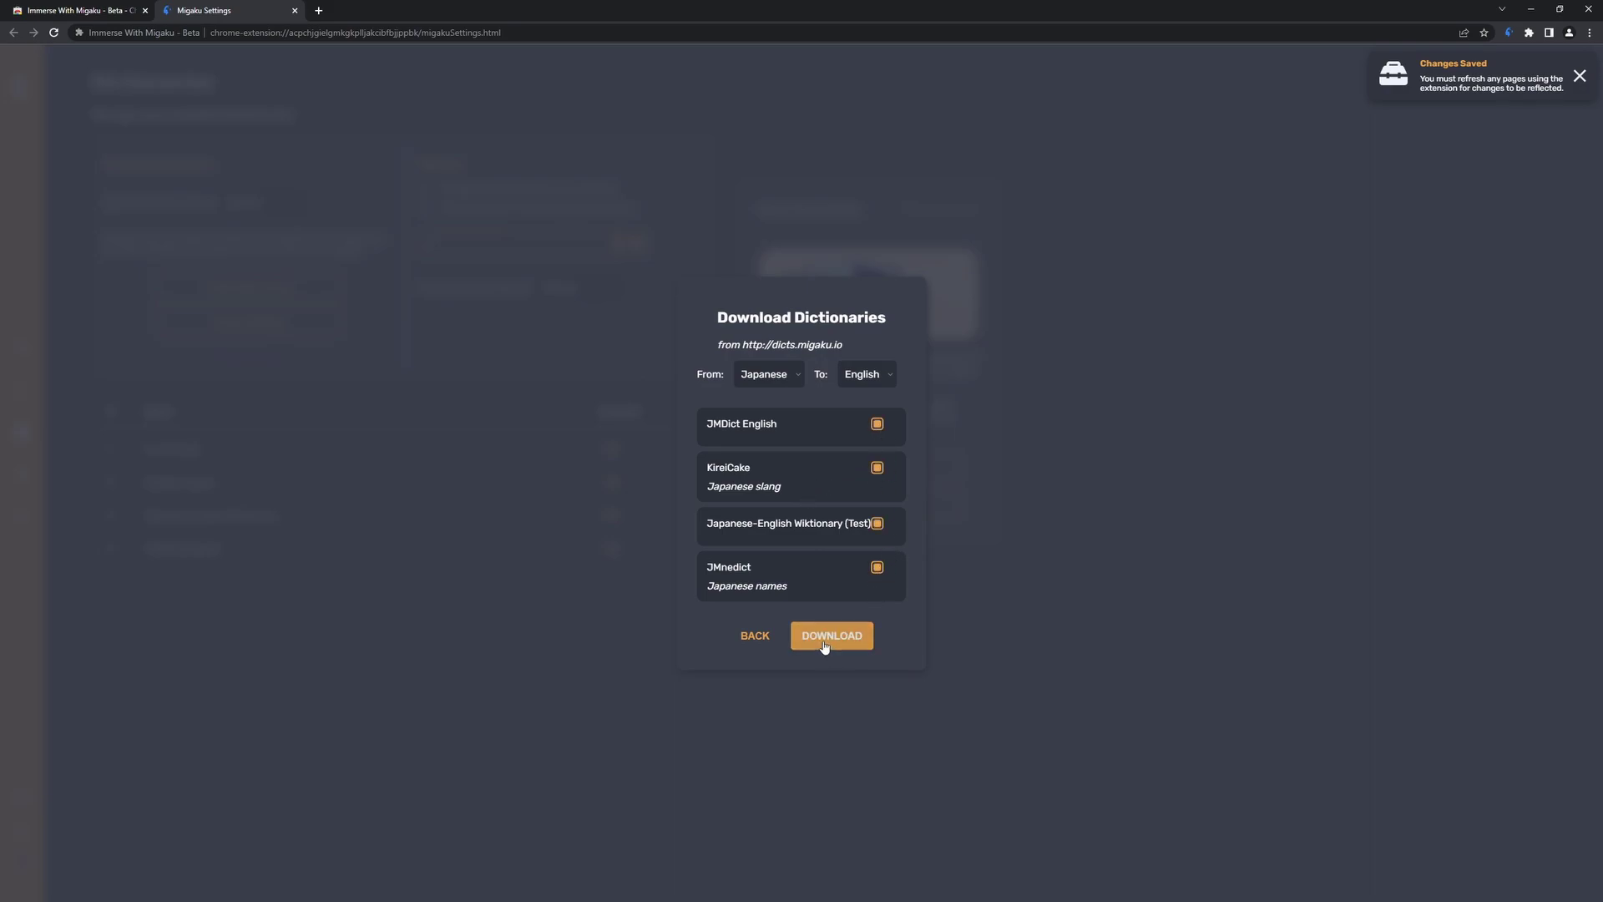
pyautogui.click(835, 641)
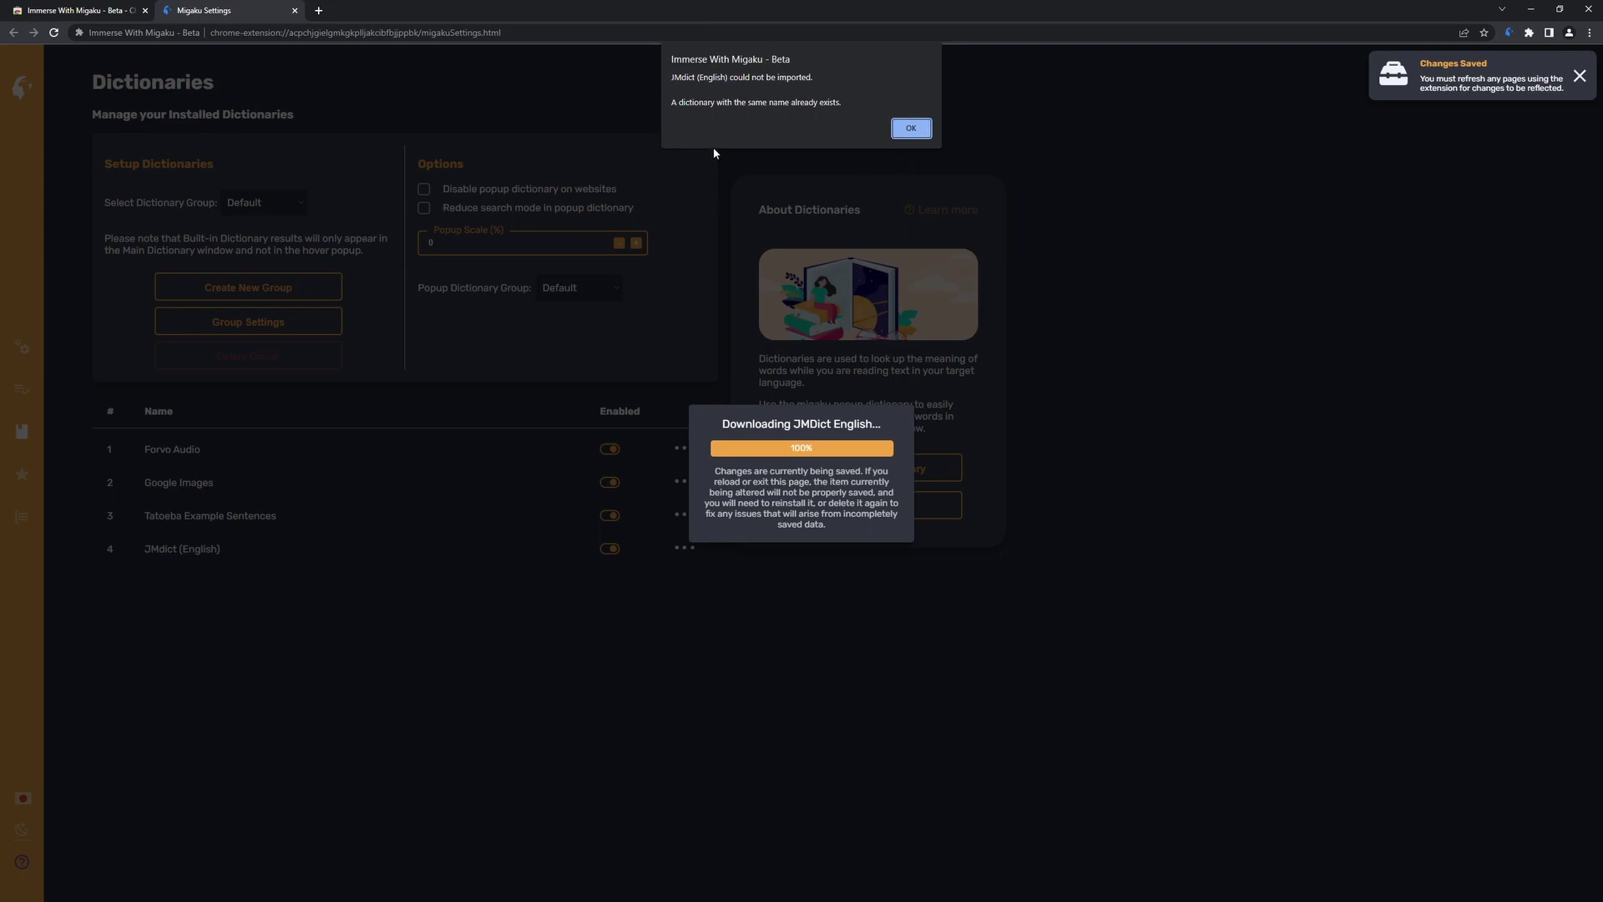
pyautogui.click(909, 130)
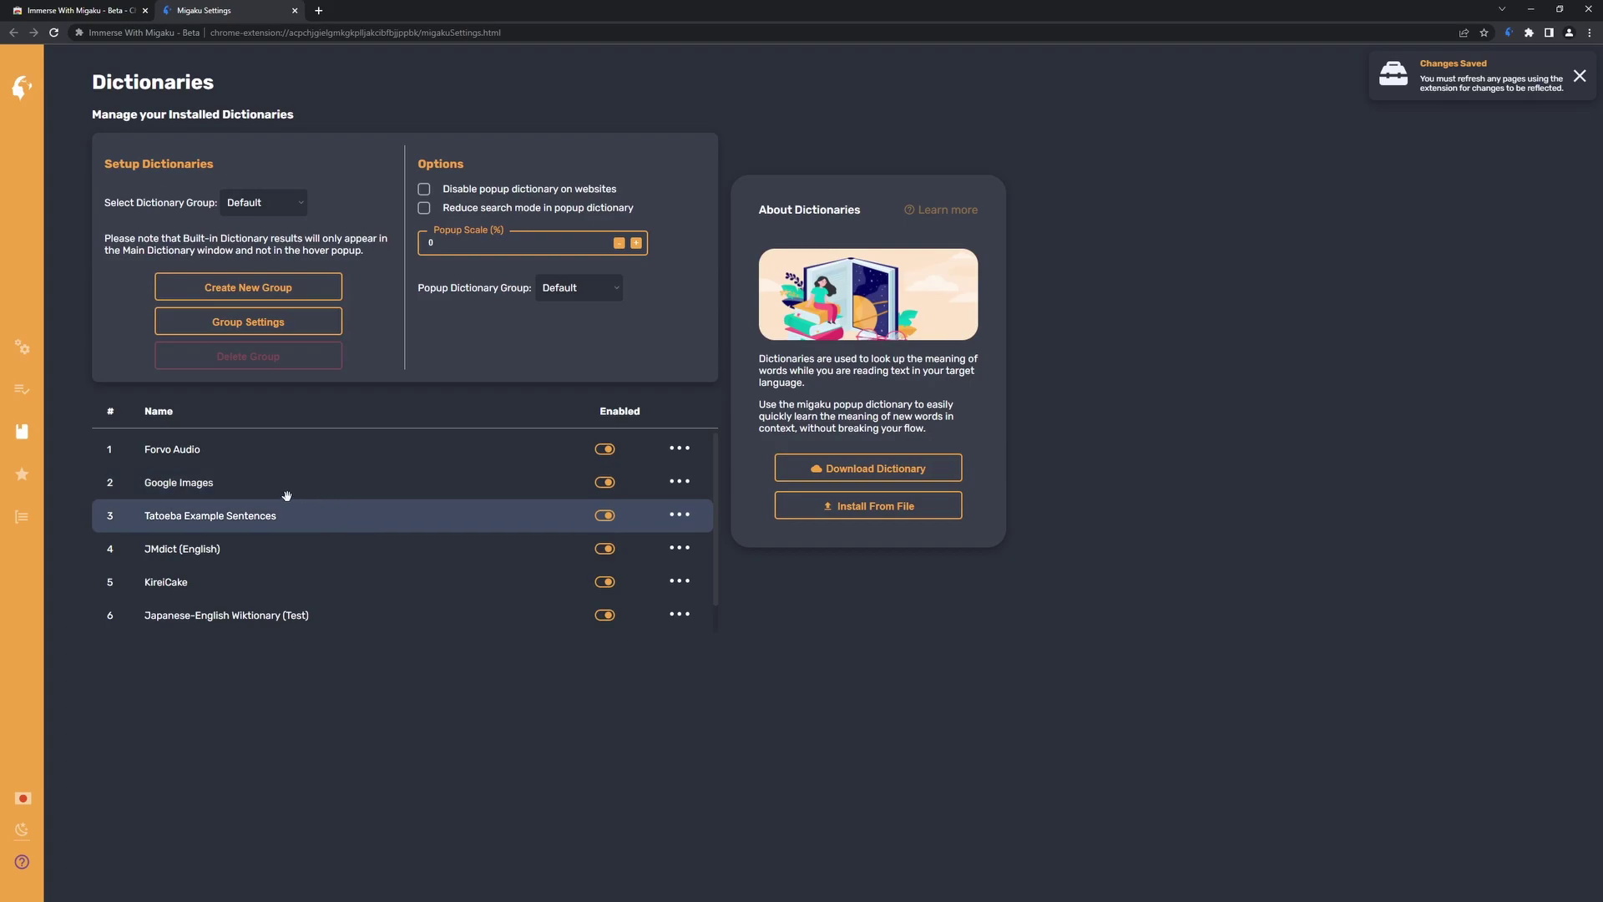
# Reorder the installed dictionaries, moving JMdict (English) to second place and Tatoeba Example Sentences to sixth
pyautogui.moveTo(247, 552); pyautogui.dragTo(213, 460)
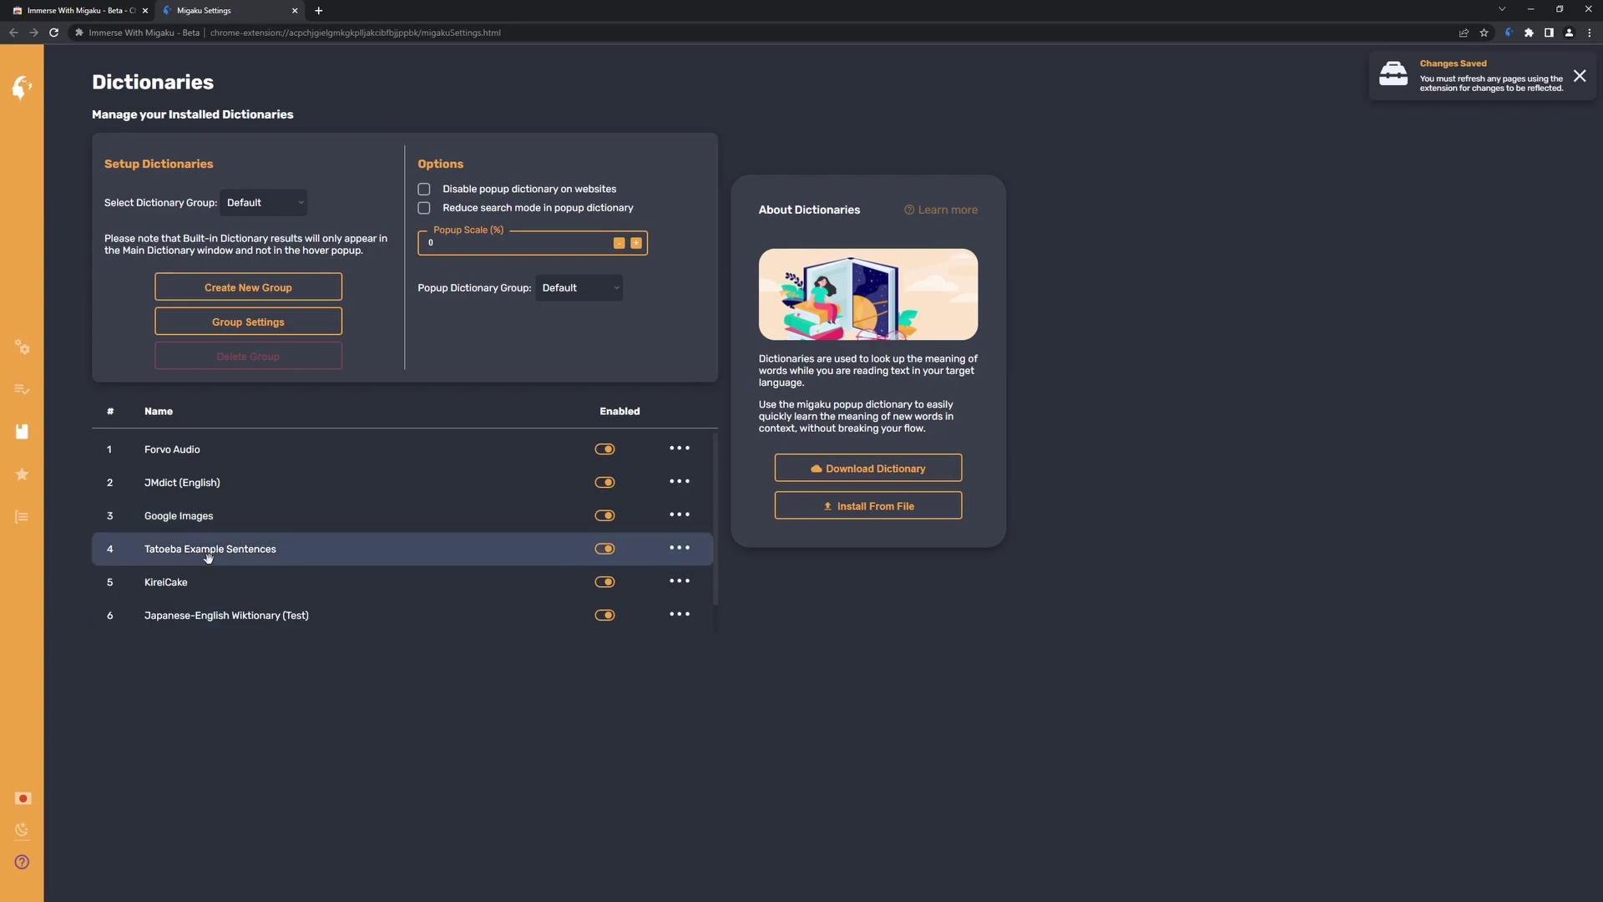
pyautogui.moveTo(234, 548); pyautogui.dragTo(354, 618)
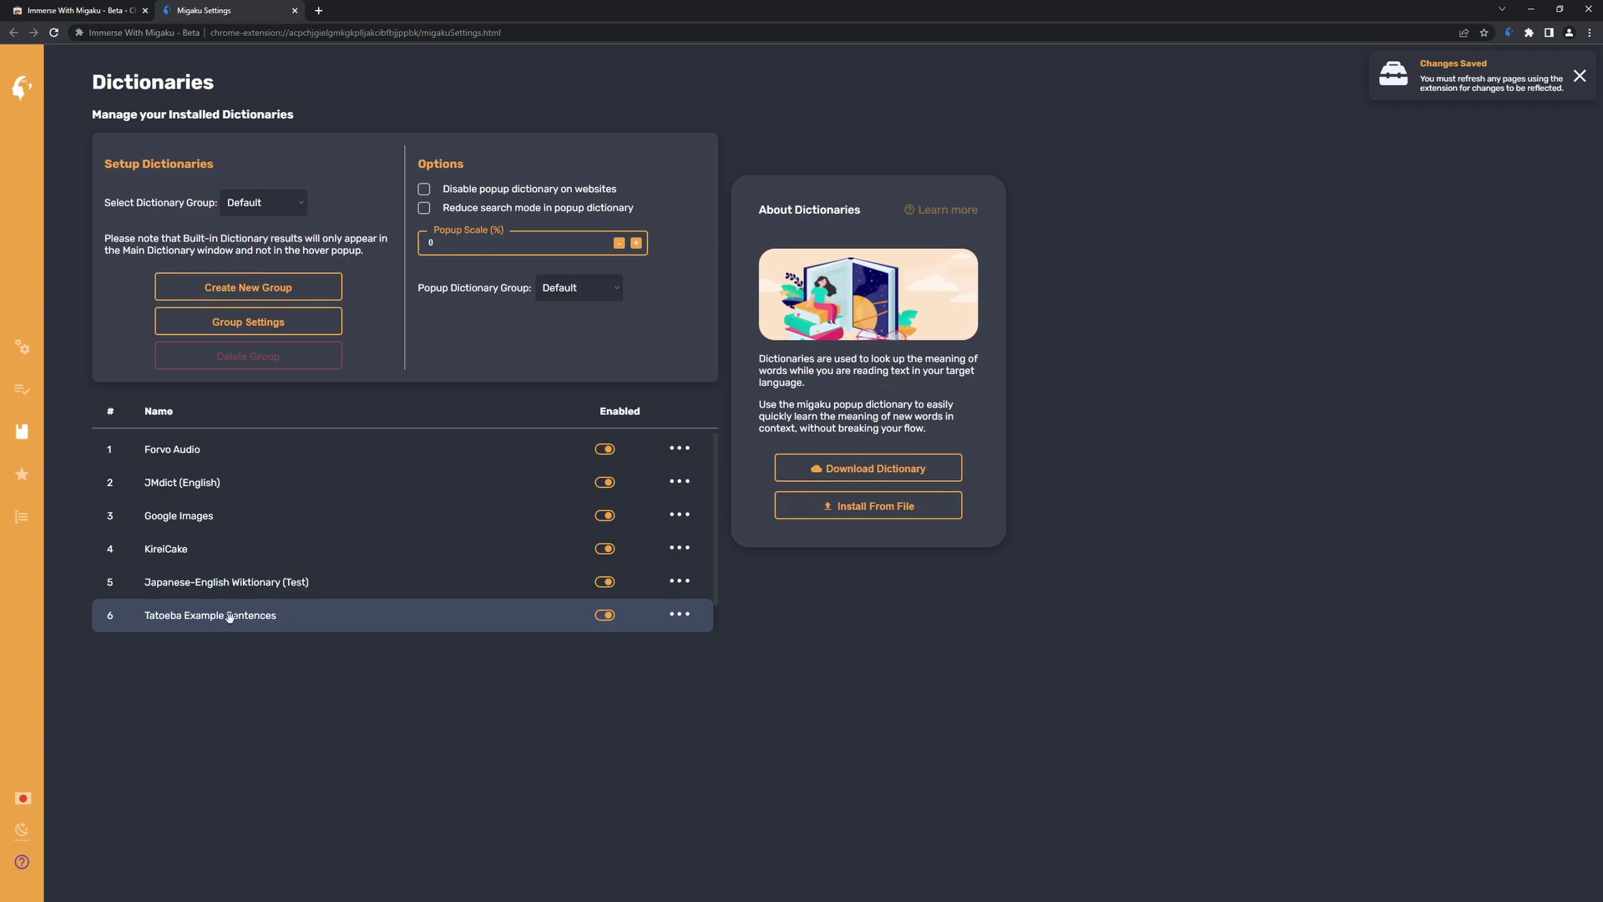
# Download the Japanese frequency lists Narou, Novel 5k, Slice of Life, Shonen and Visual Novel from the default Migaku server
pyautogui.click(22, 474)
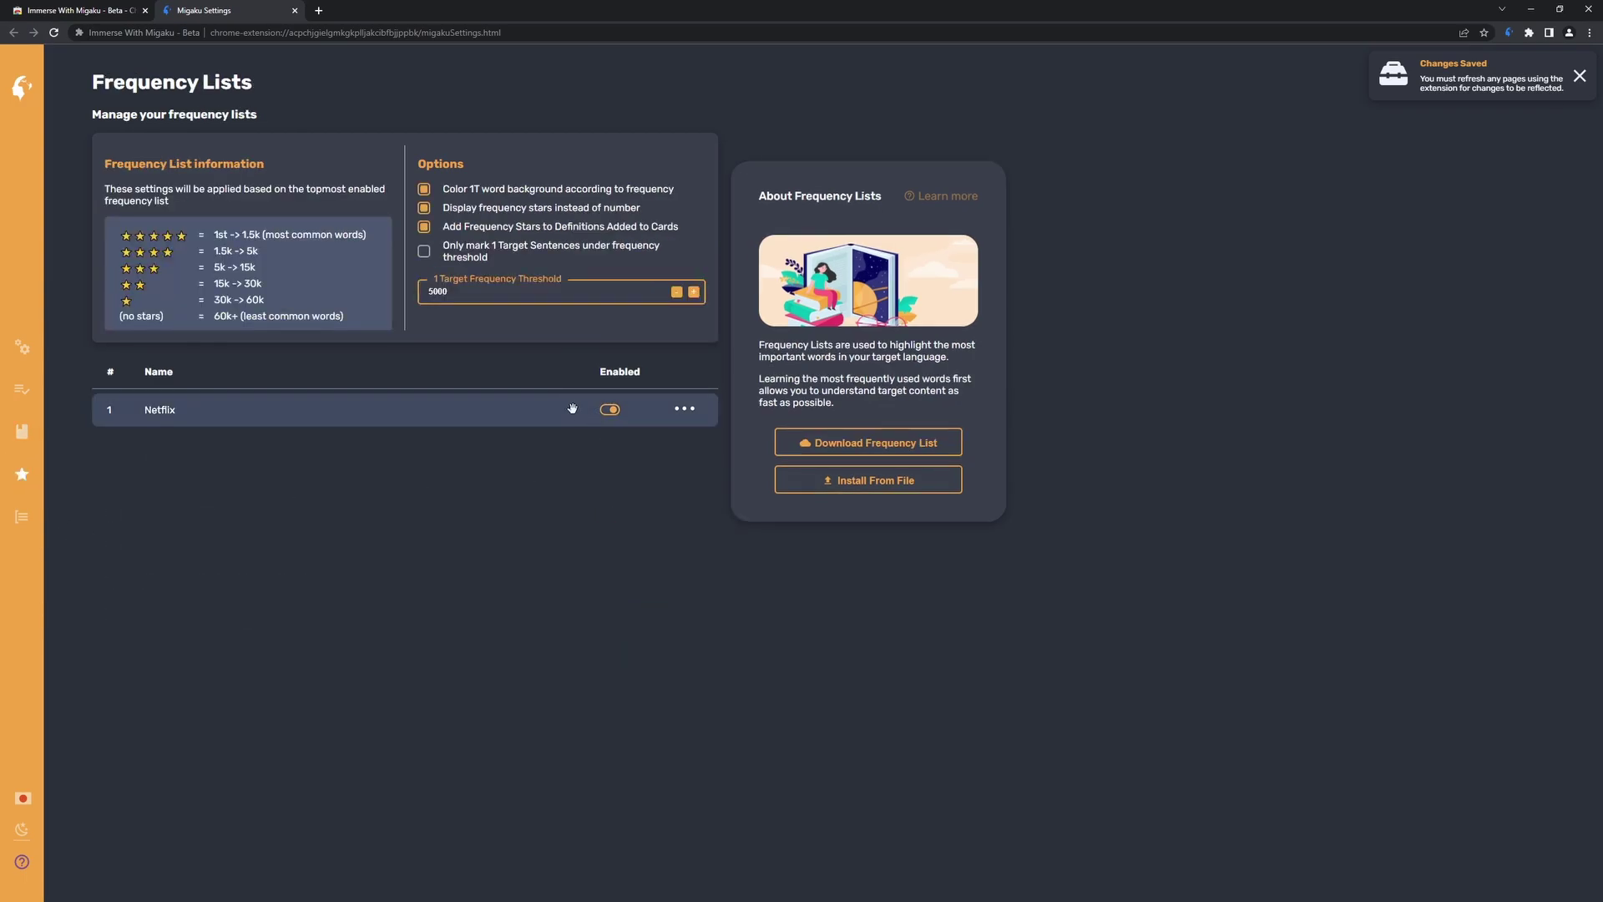
pyautogui.click(875, 455)
pyautogui.click(833, 547)
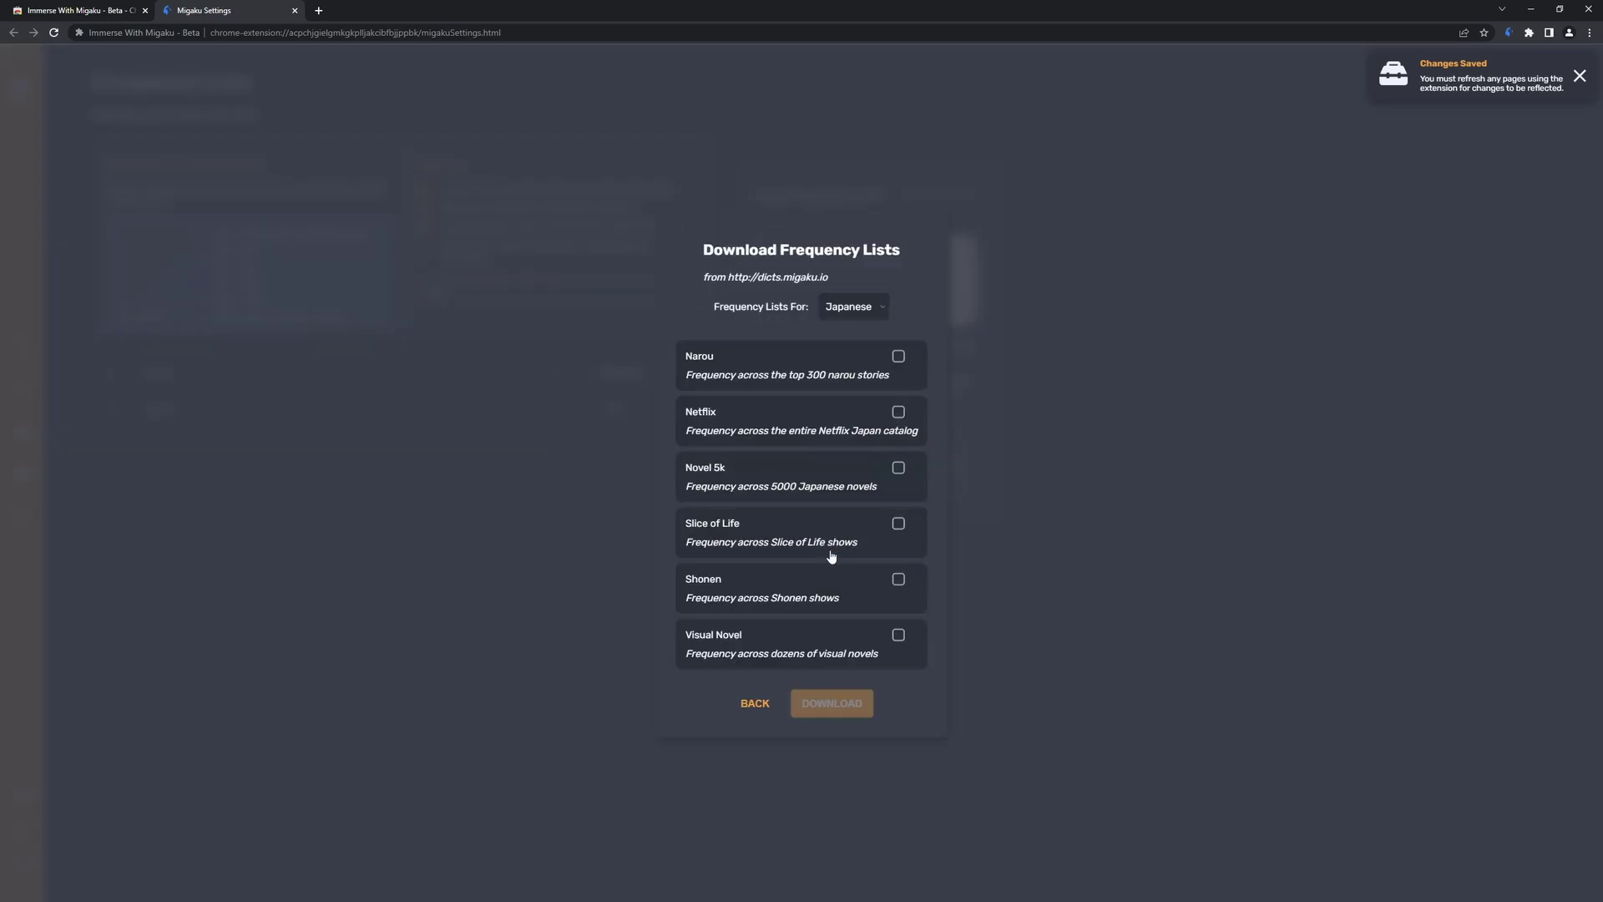
pyautogui.click(850, 377)
pyautogui.click(849, 437)
pyautogui.click(856, 484)
pyautogui.click(855, 524)
pyautogui.click(852, 564)
pyautogui.click(835, 703)
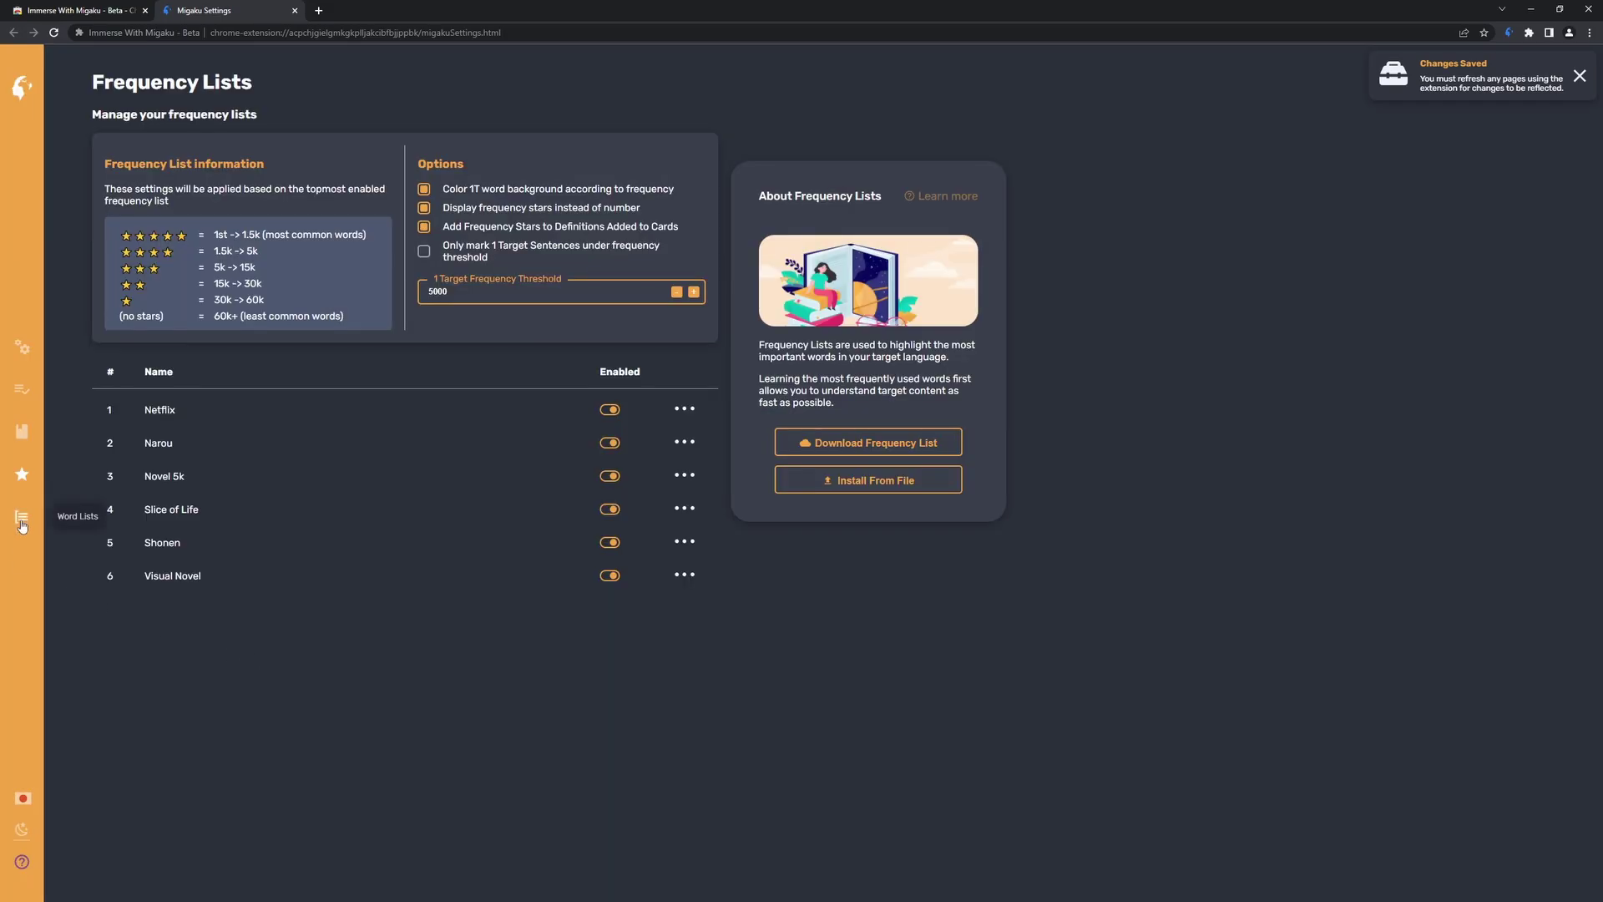
# Download the Japanese word lists JLPT, Wanikani, Dialect and All from the default Migaku server
pyautogui.click(23, 524)
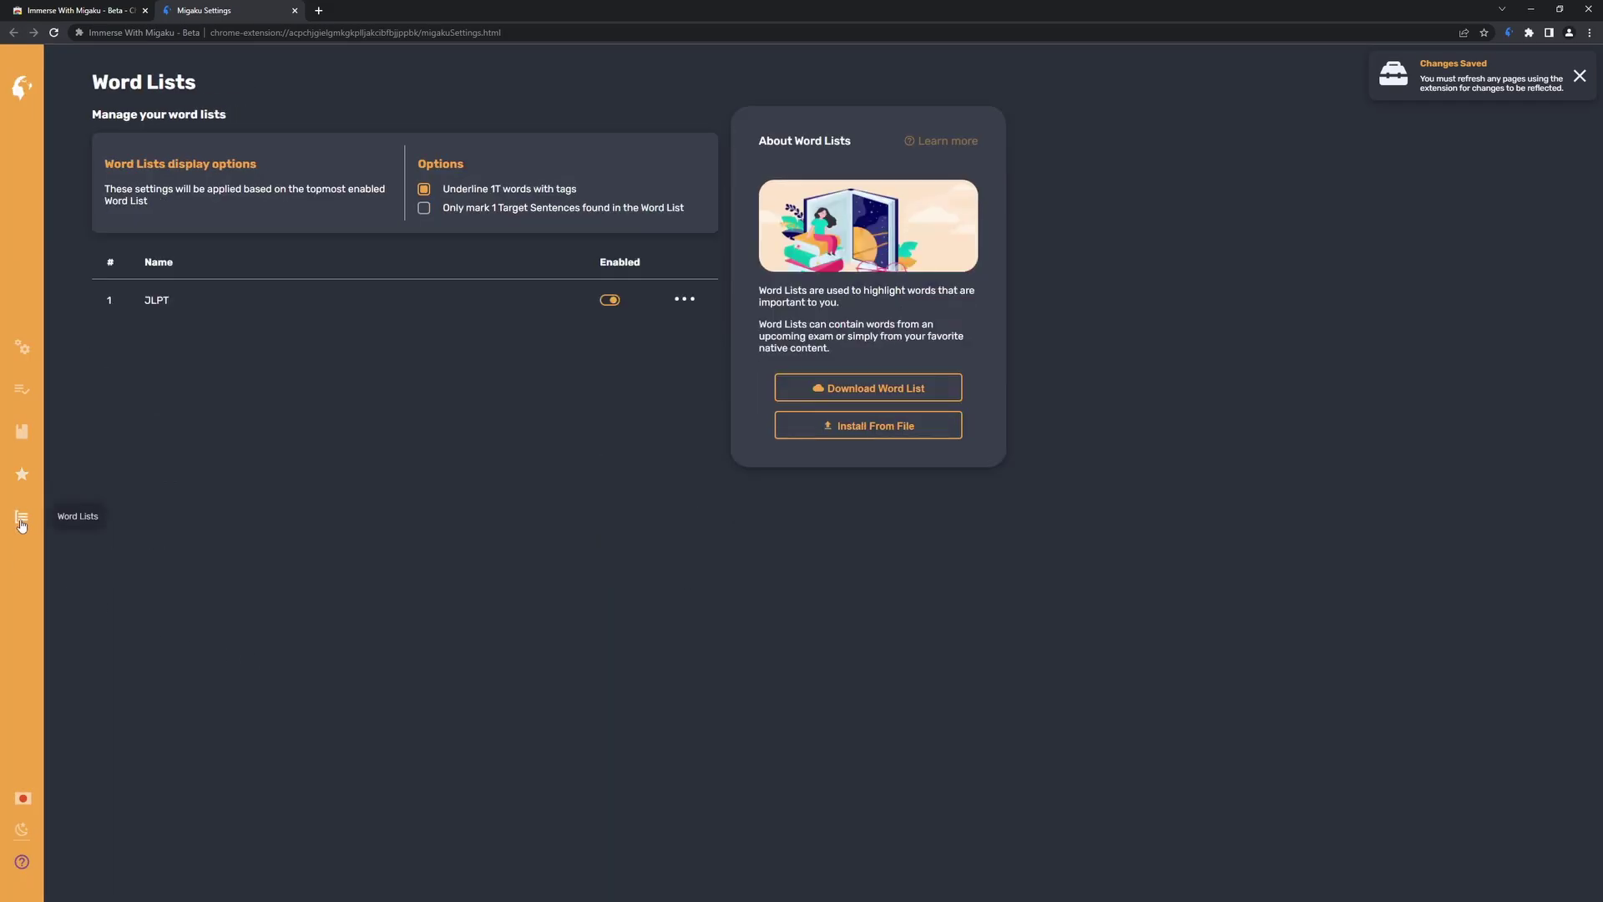
pyautogui.click(847, 392)
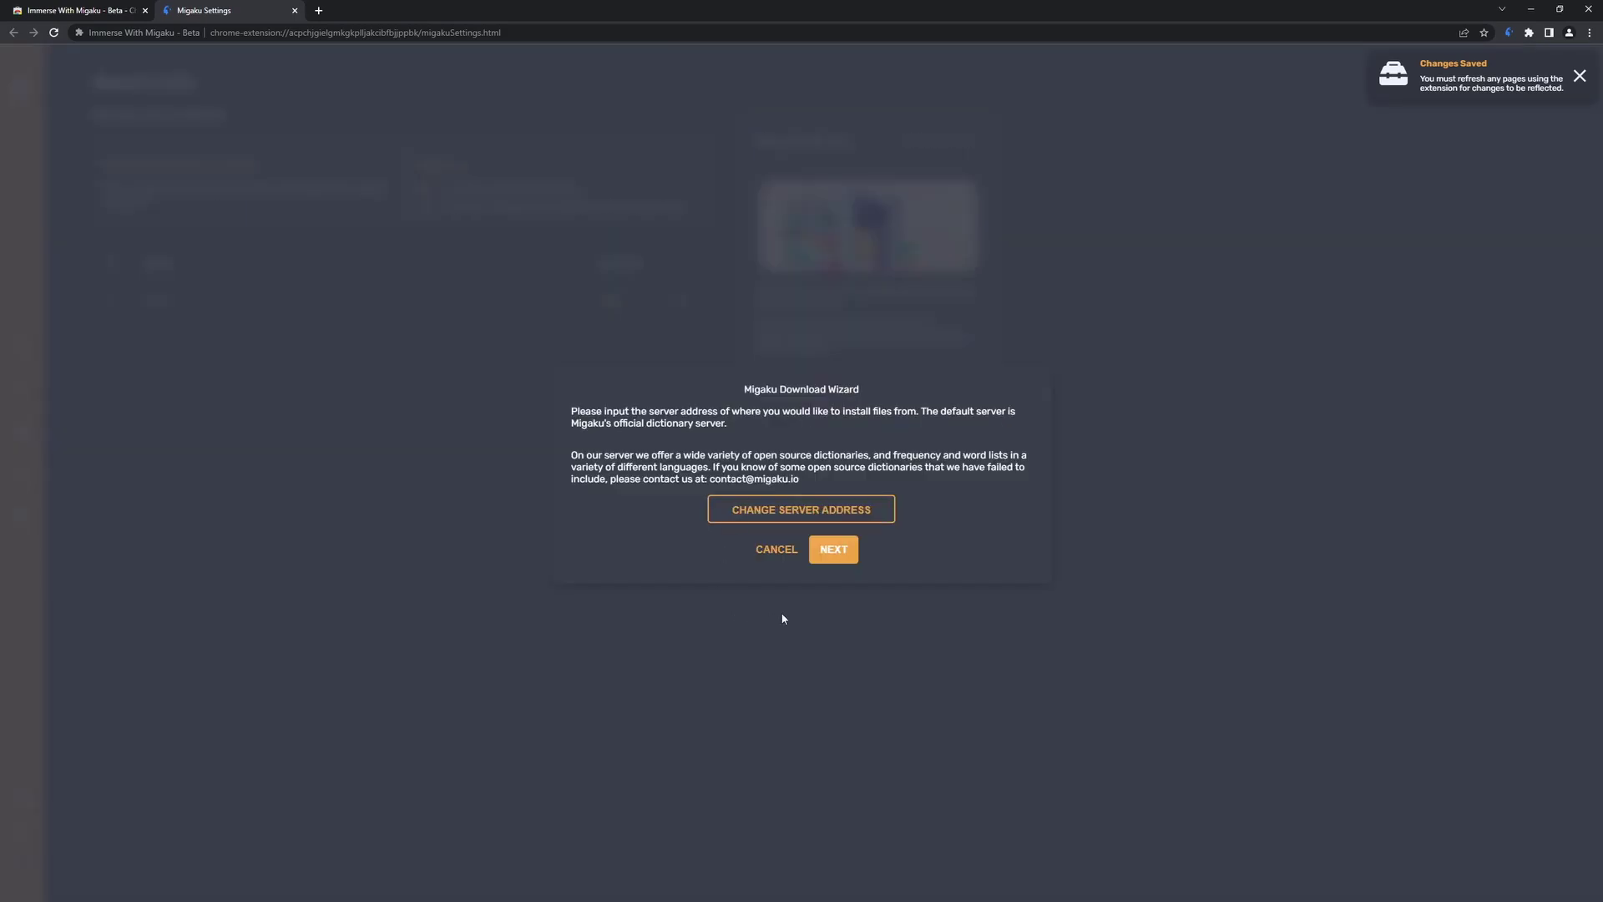
pyautogui.click(829, 549)
pyautogui.click(815, 448)
pyautogui.click(805, 489)
pyautogui.click(785, 534)
pyautogui.click(779, 588)
pyautogui.click(832, 653)
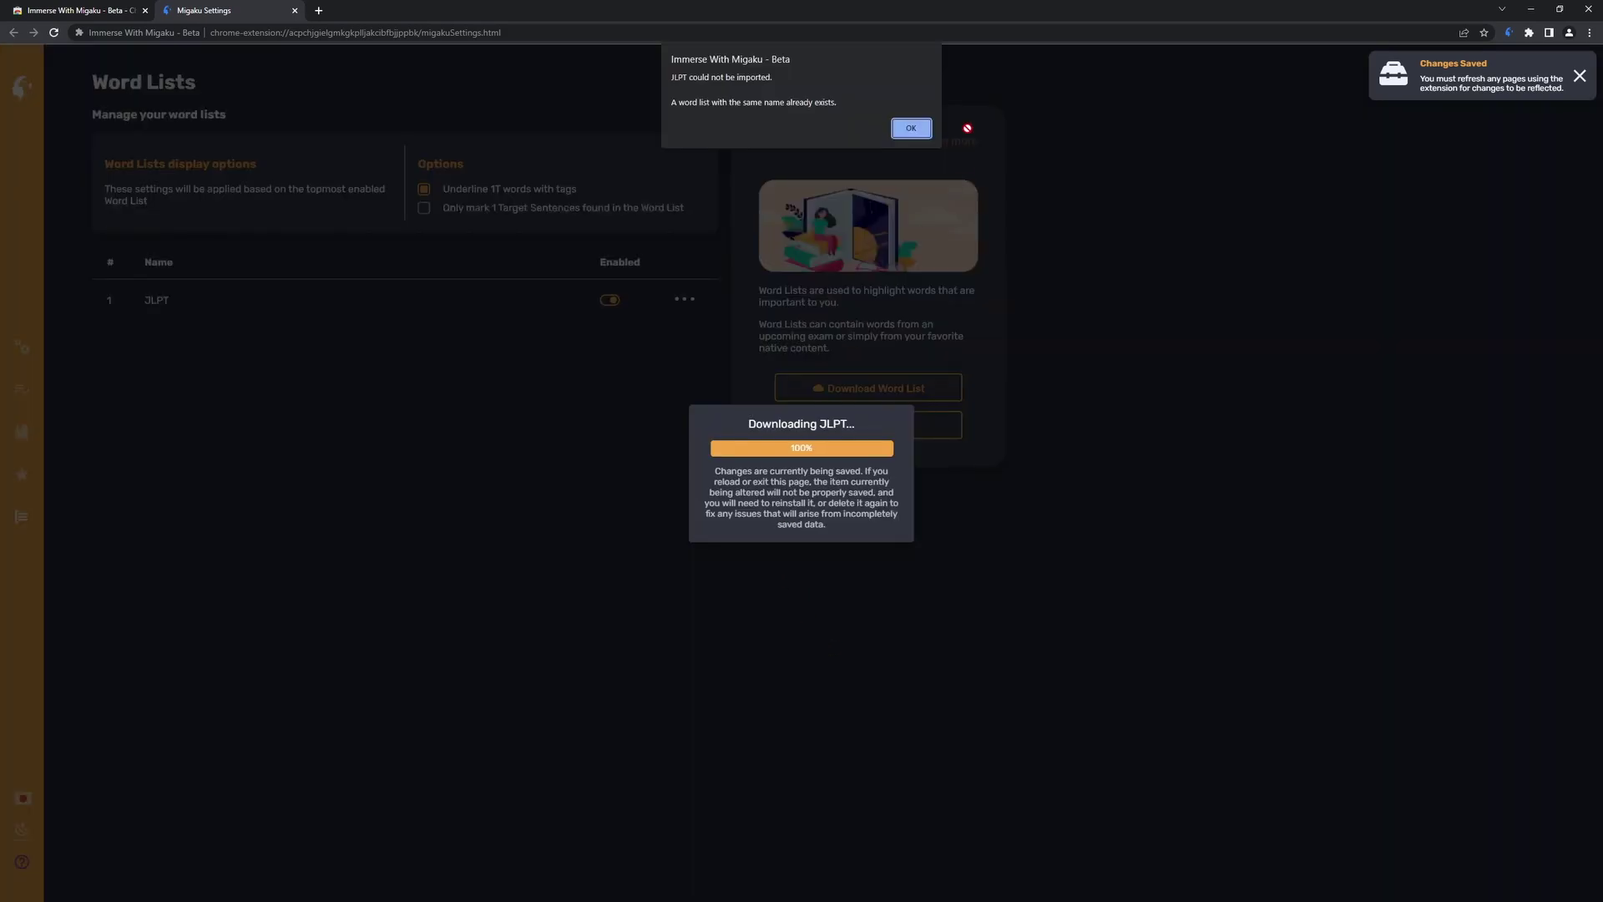
pyautogui.click(911, 128)
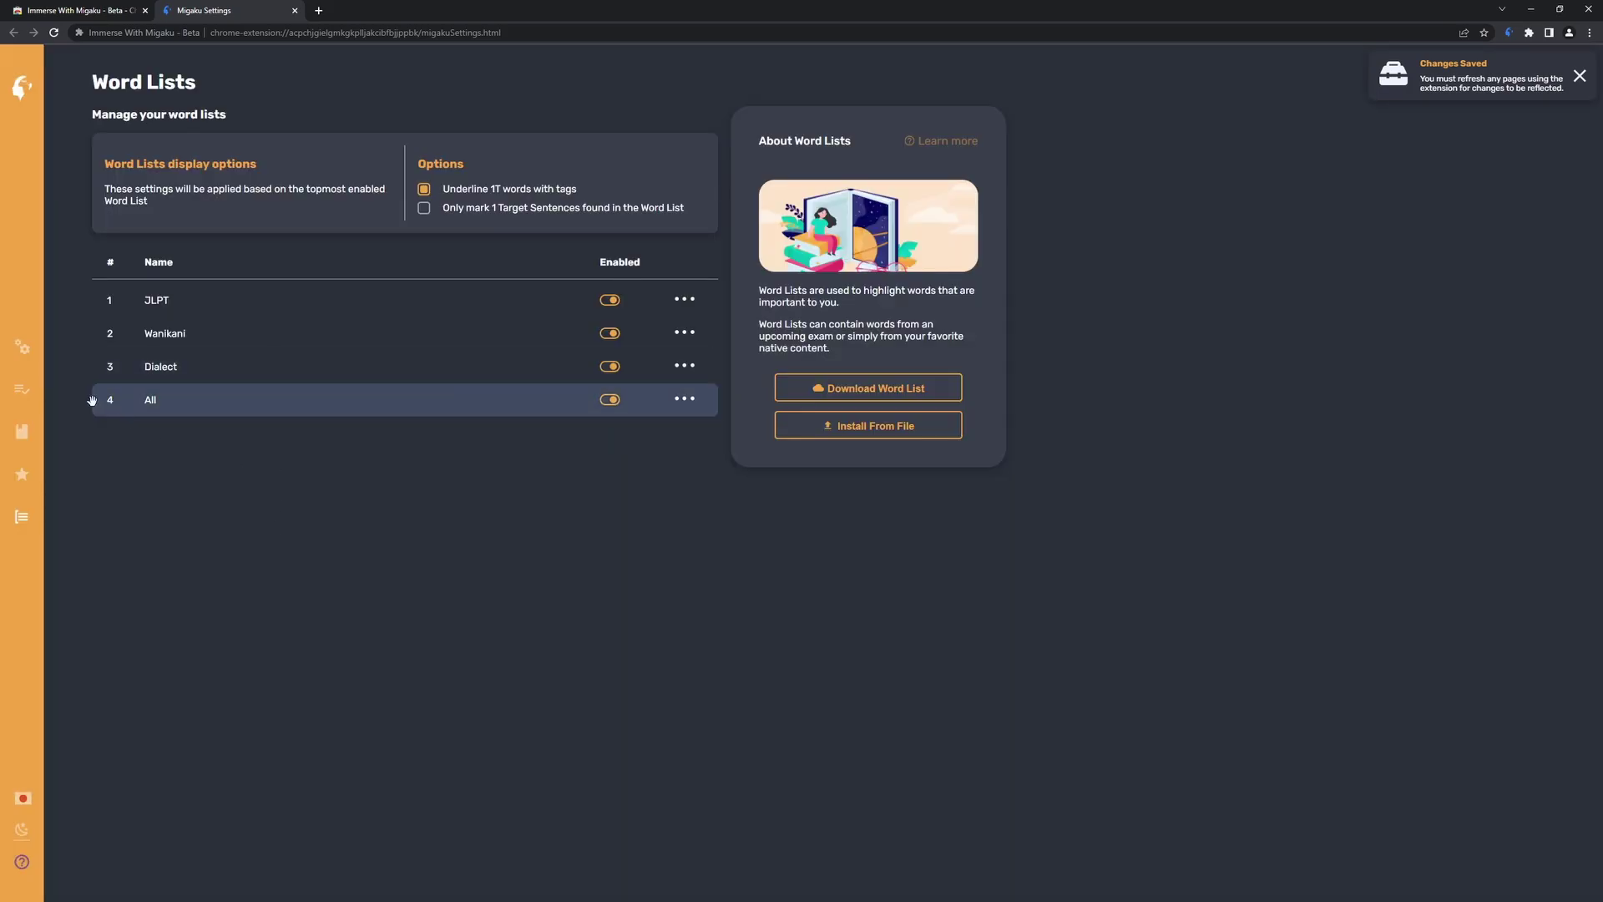
# Sync the Japanese learning statuses by downloading the entries from Migaku Cloud
pyautogui.click(18, 393)
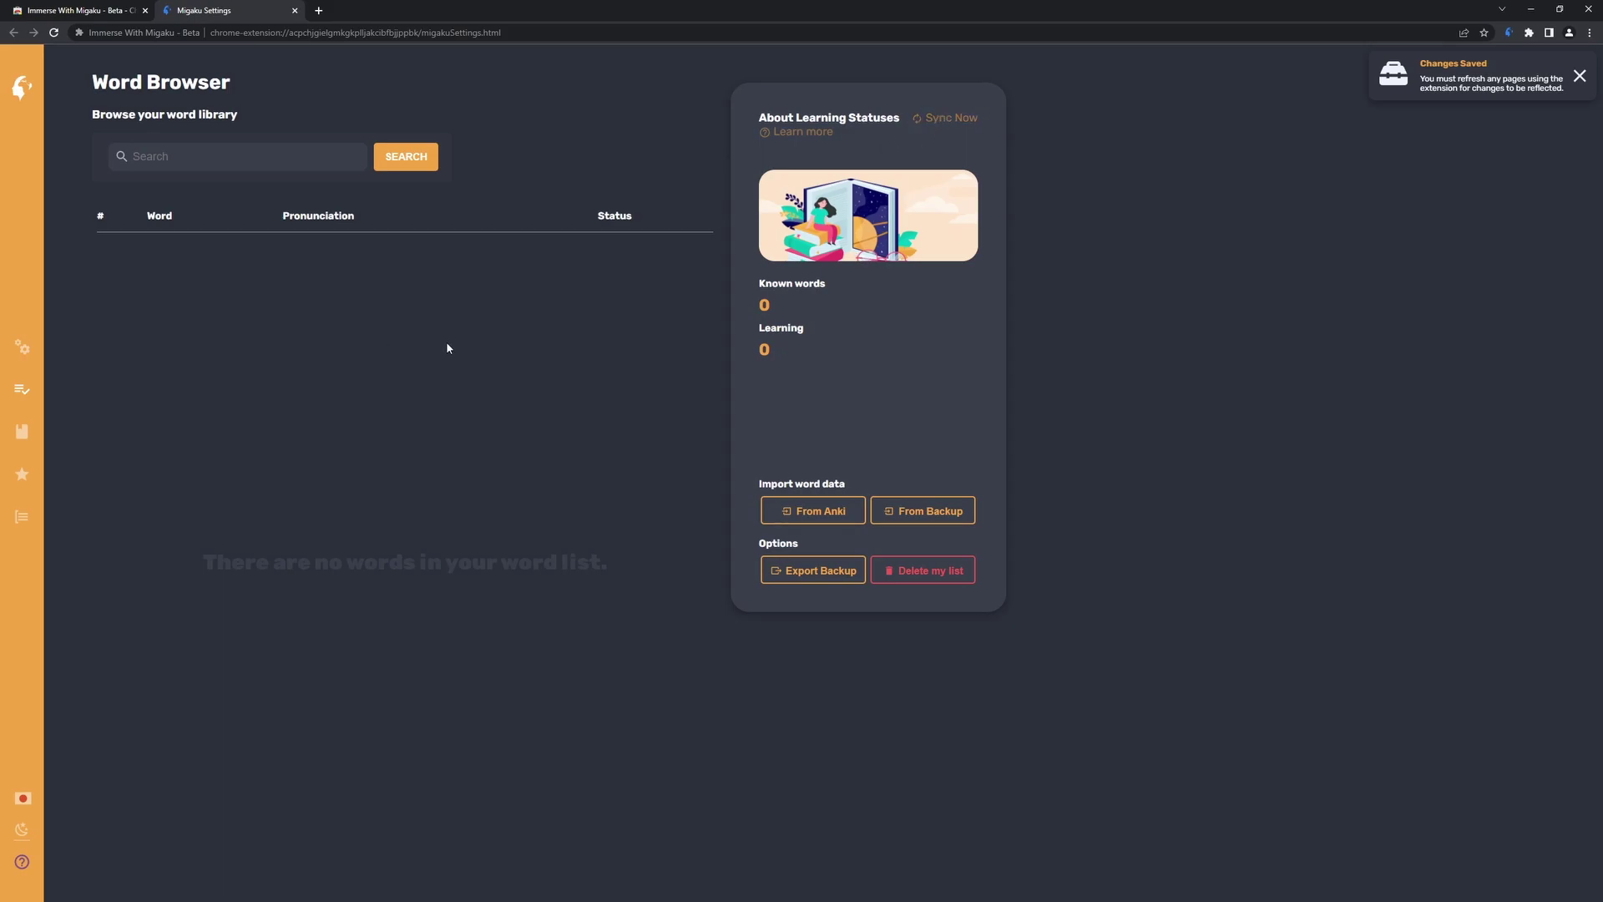
pyautogui.click(946, 122)
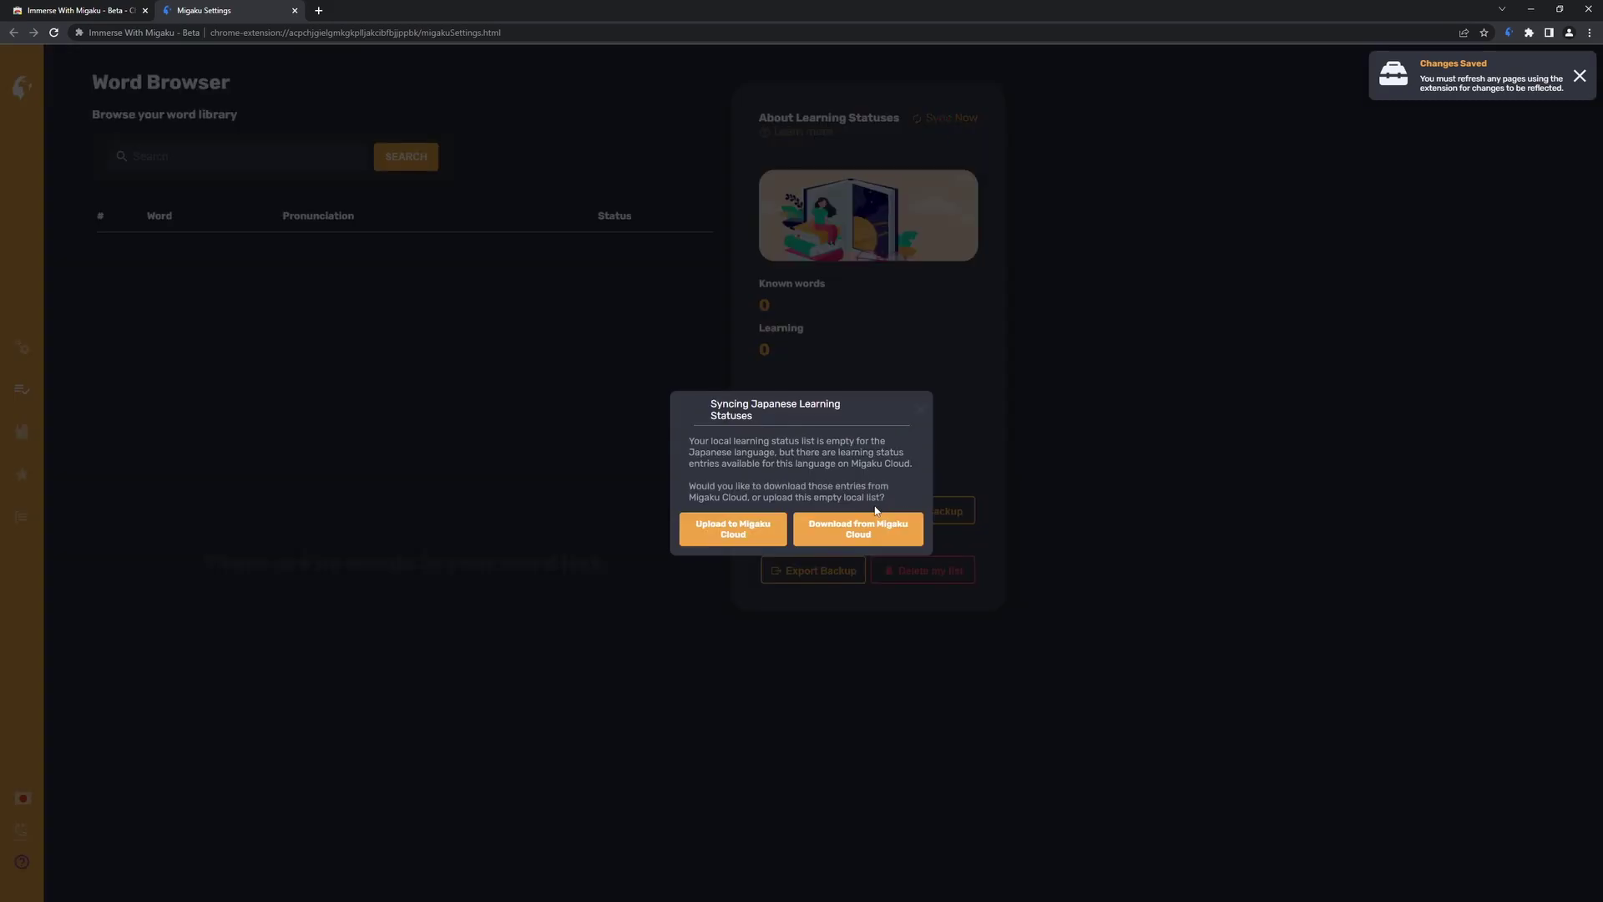
pyautogui.click(876, 513)
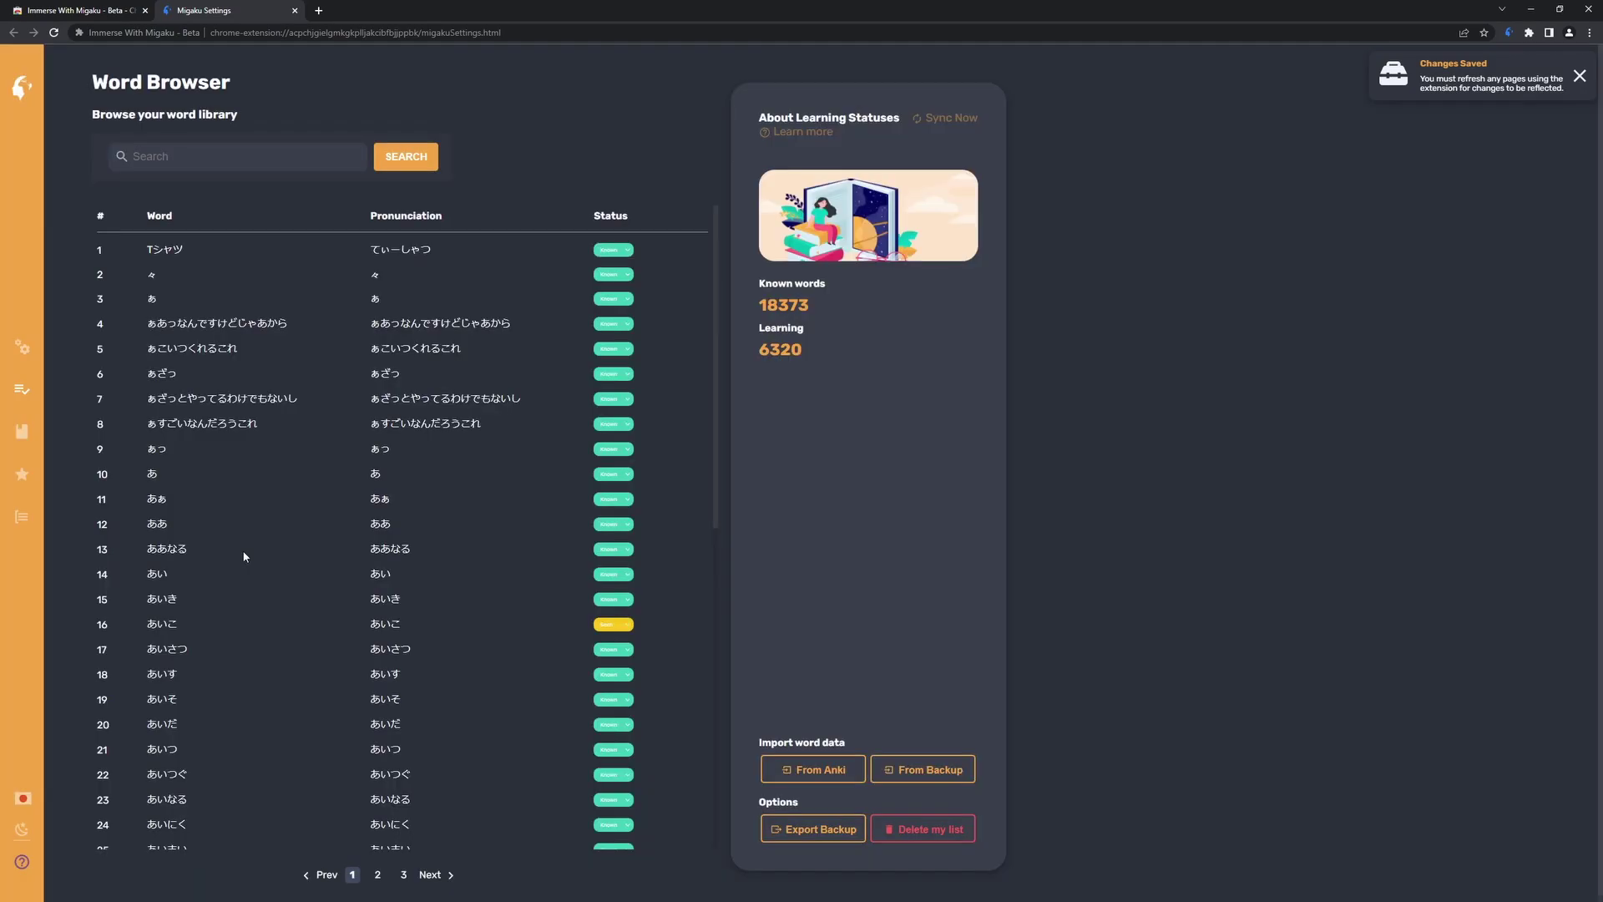
pyautogui.click(21, 347)
pyautogui.click(311, 329)
pyautogui.click(168, 330)
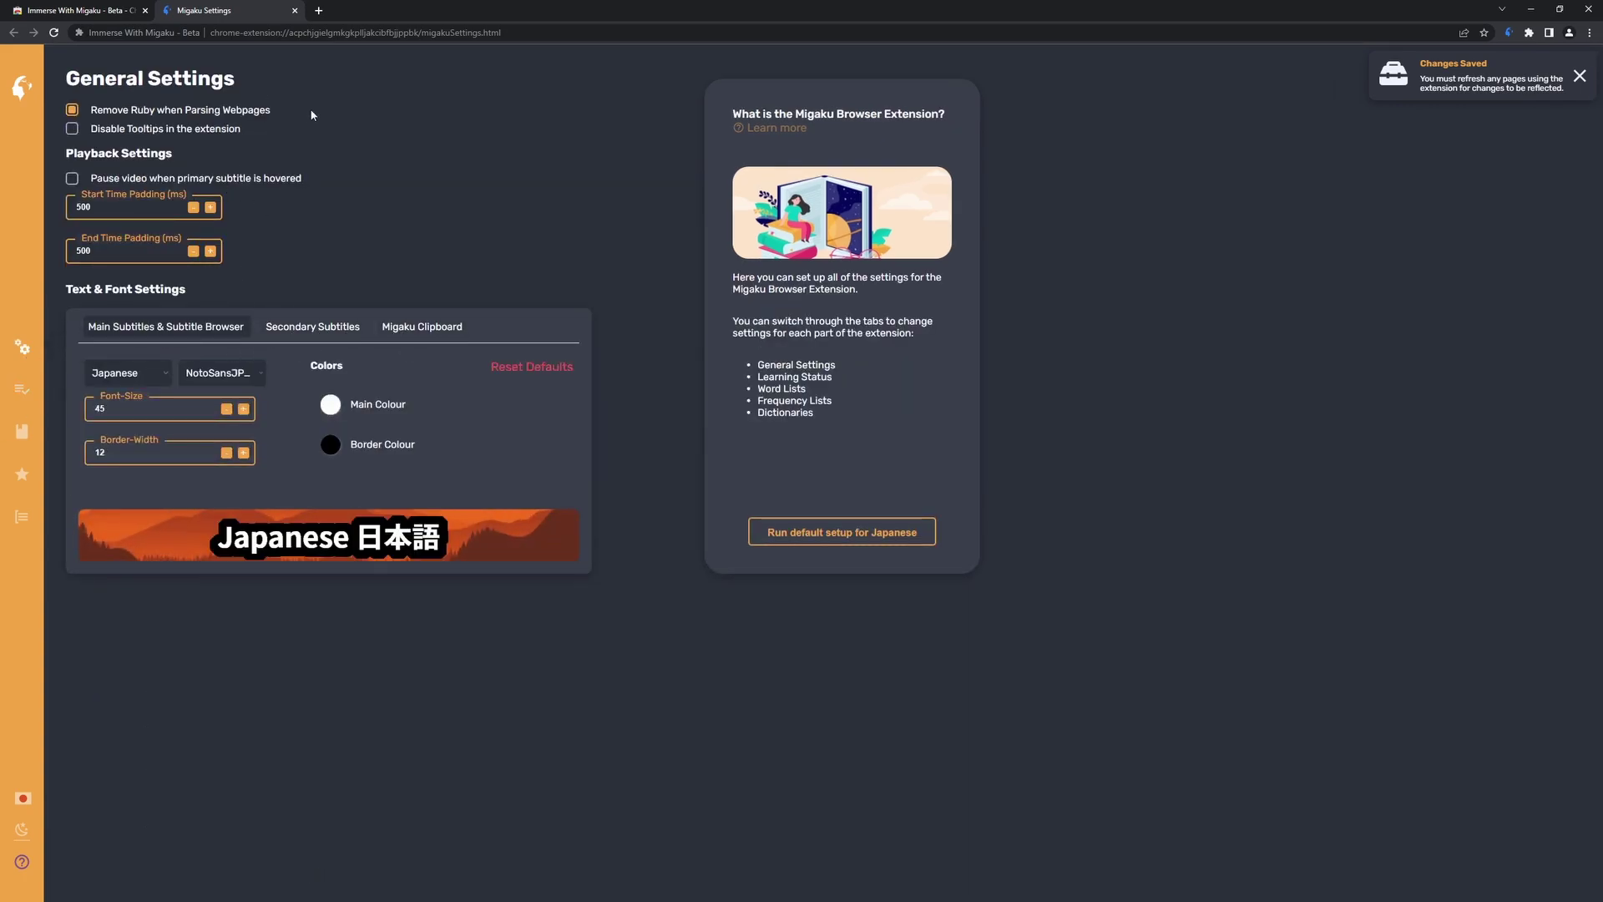
# Open the Migaku Dictionary from the extension menu, enlarge its window and show the Card Creator
pyautogui.click(1508, 32)
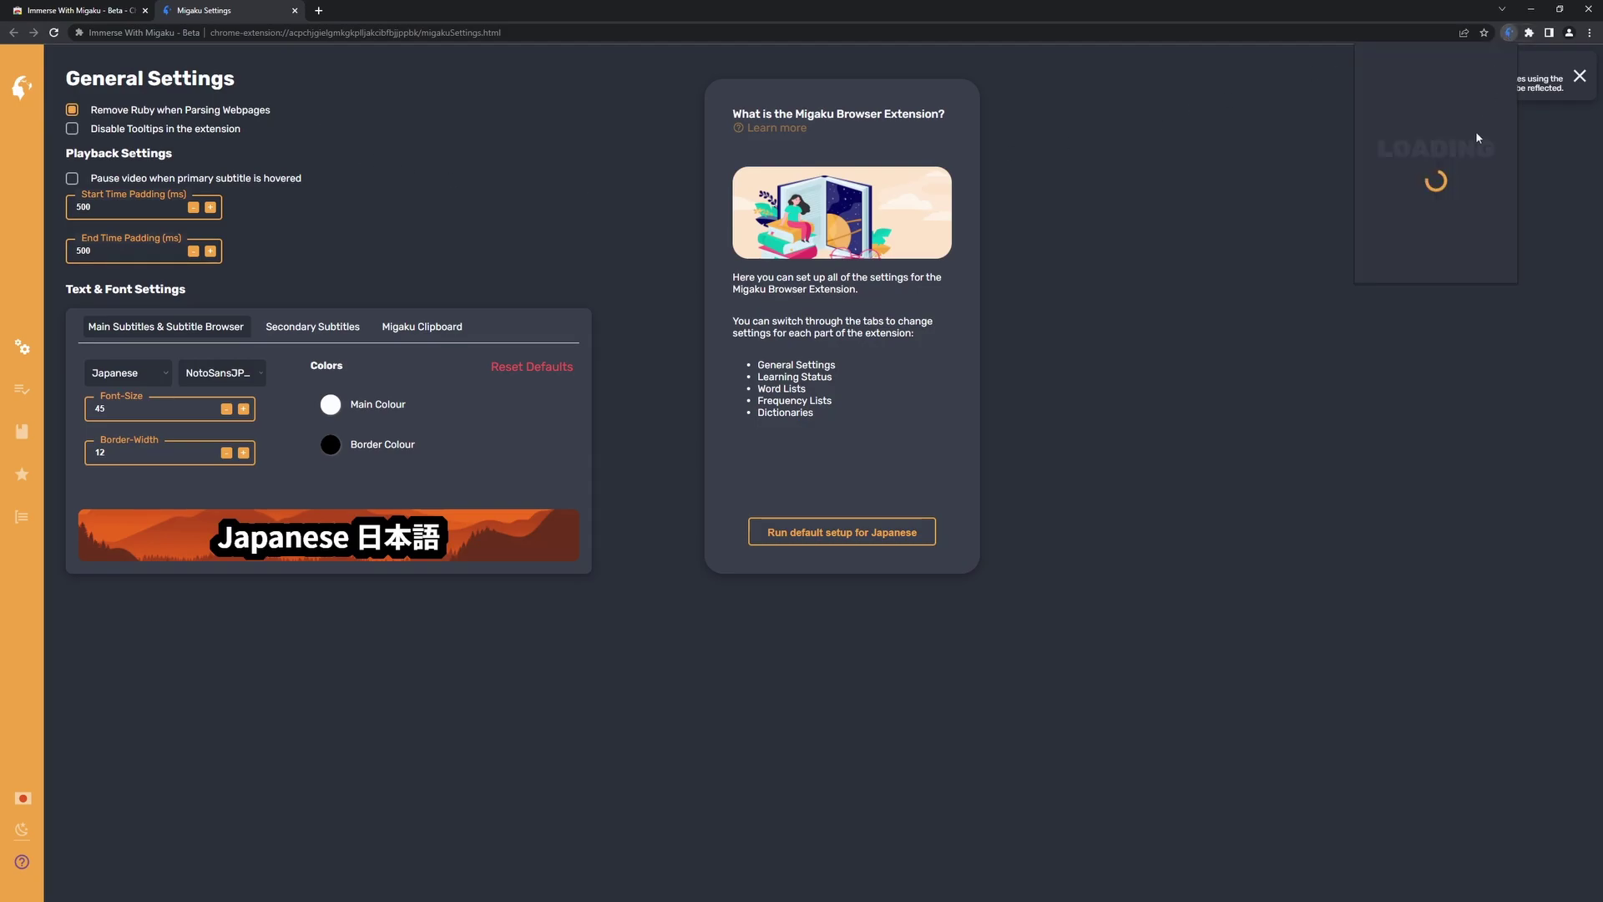
pyautogui.click(1433, 236)
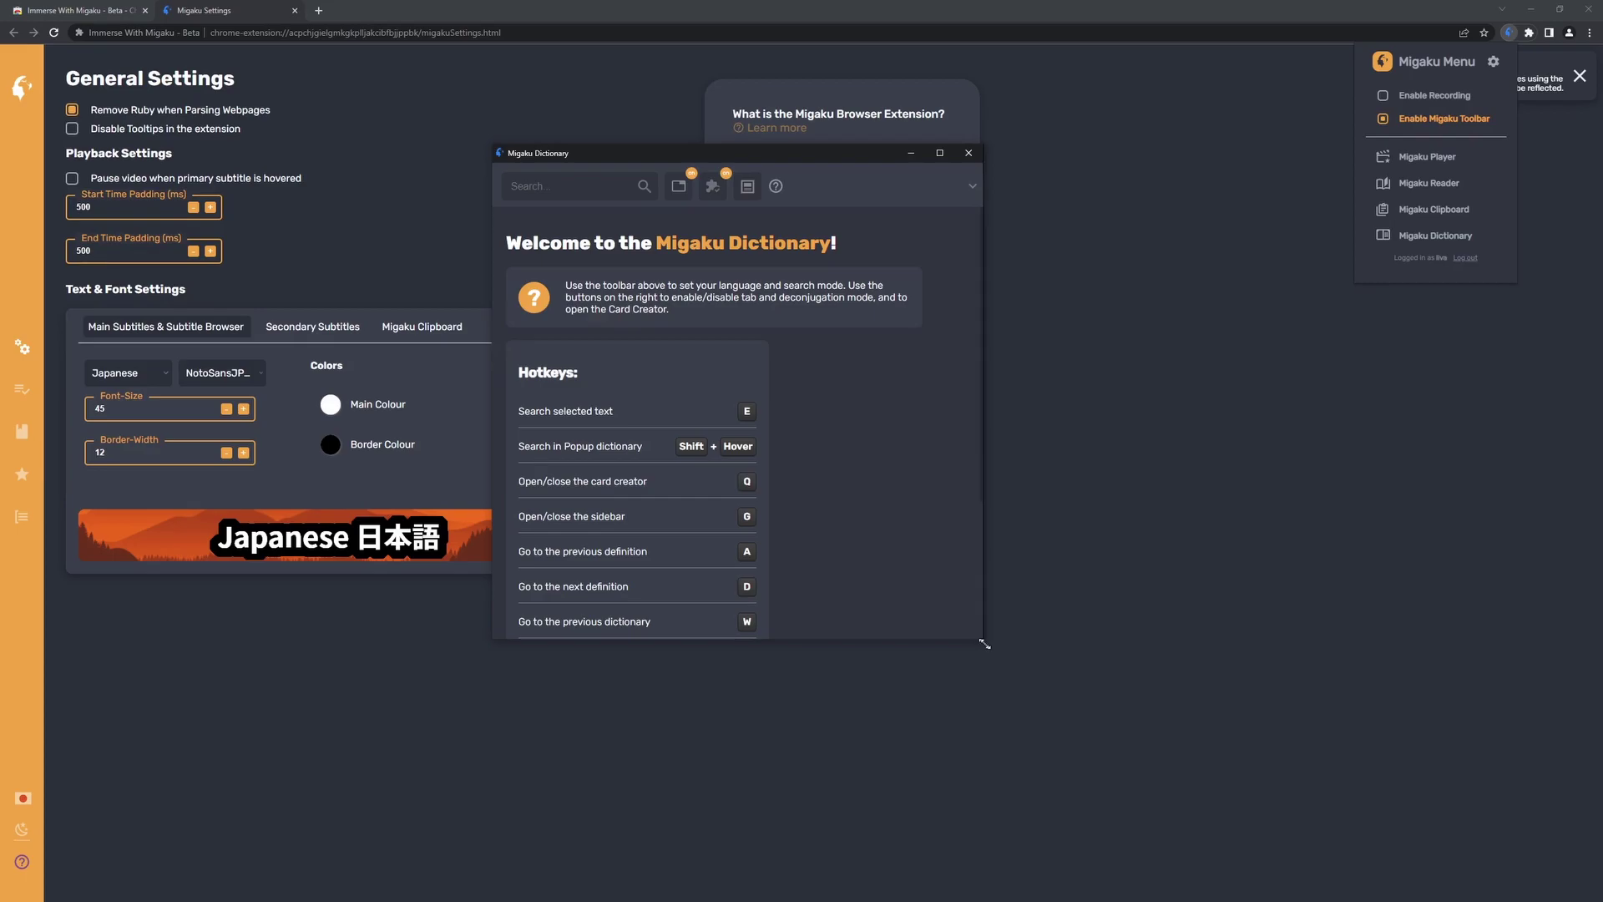
pyautogui.moveTo(980, 643); pyautogui.dragTo(1342, 772)
pyautogui.click(990, 187)
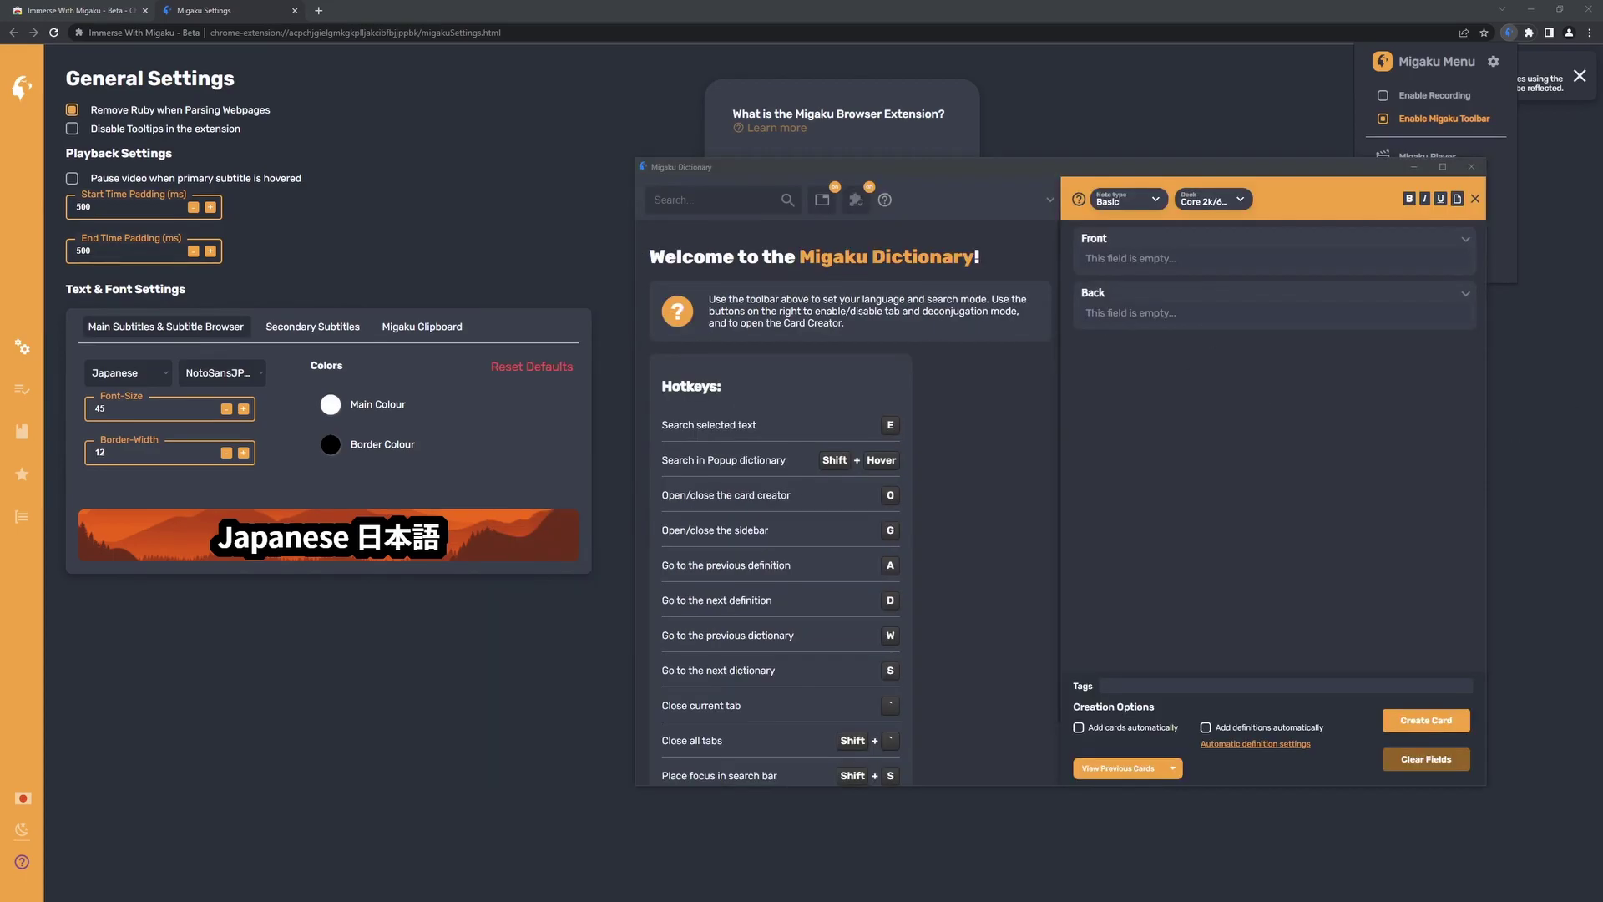
# Move the Anki window beside the dictionary and place the cursor in the new card's Front field
pyautogui.moveTo(609, 296); pyautogui.dragTo(404, 188)
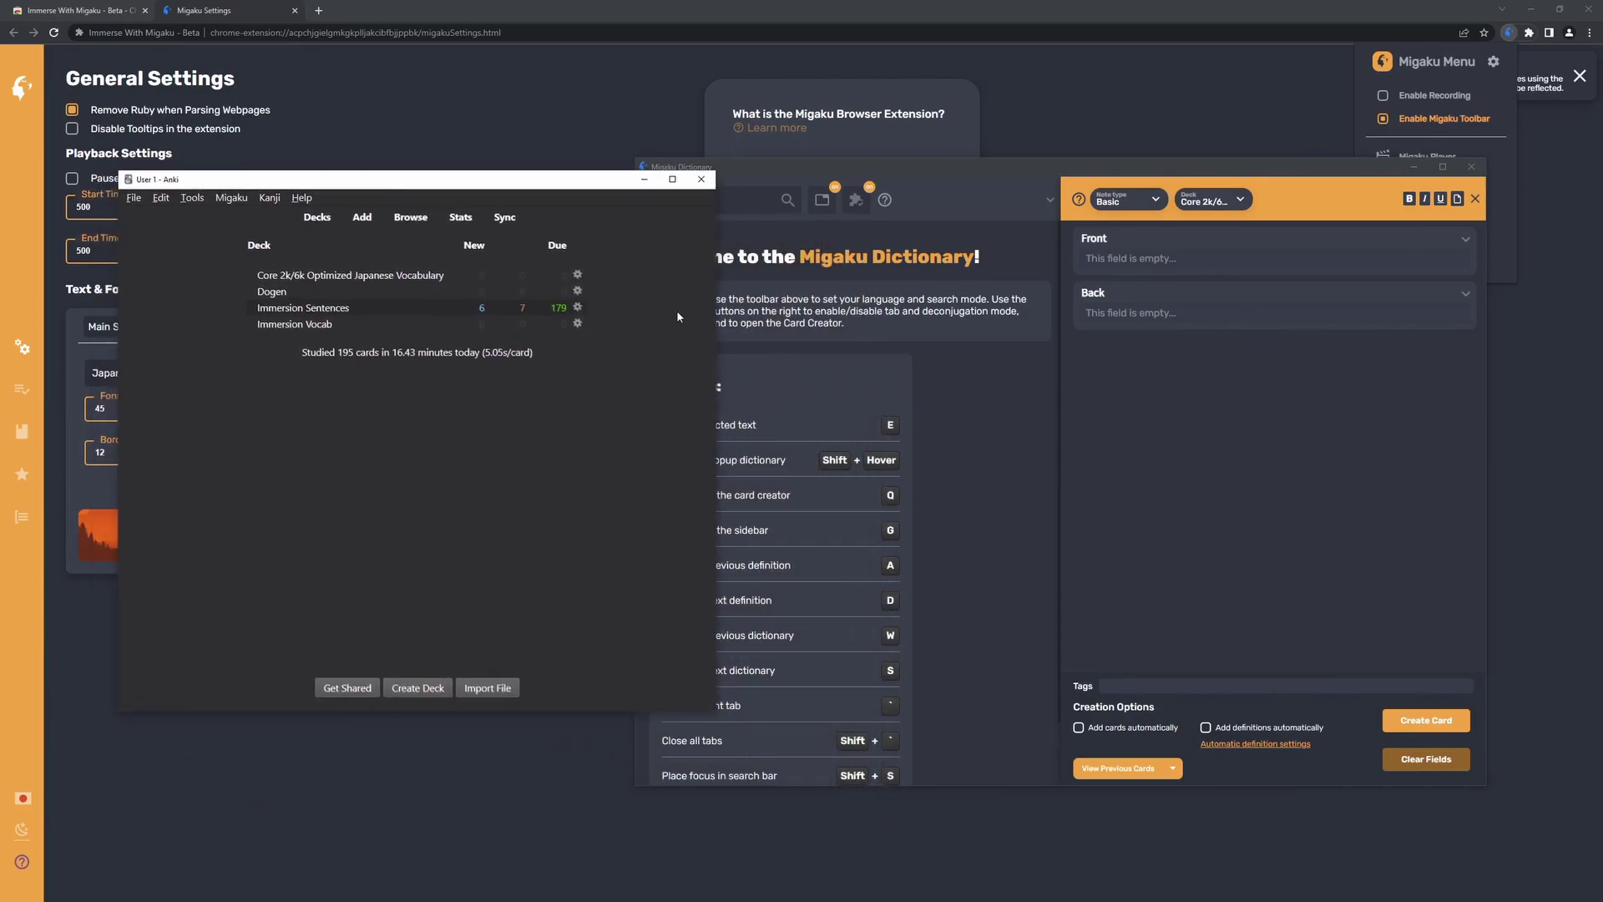
pyautogui.click(1138, 311)
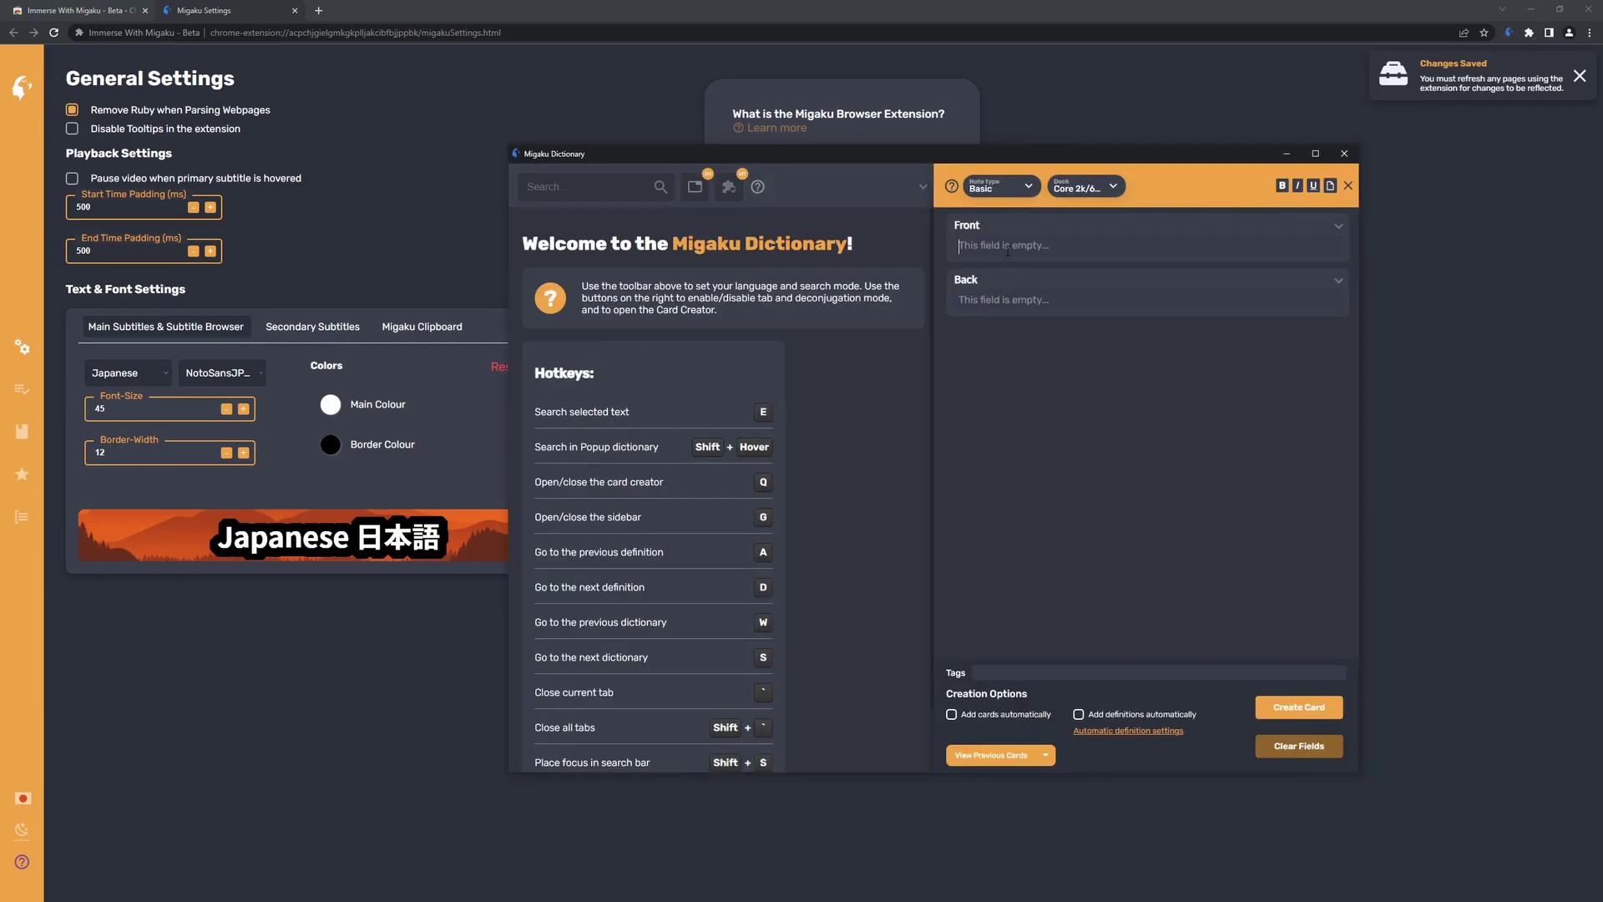
# Set the Card Creator's note type to Migaku Japanese CUSTOM STYLING
pyautogui.click(1019, 189)
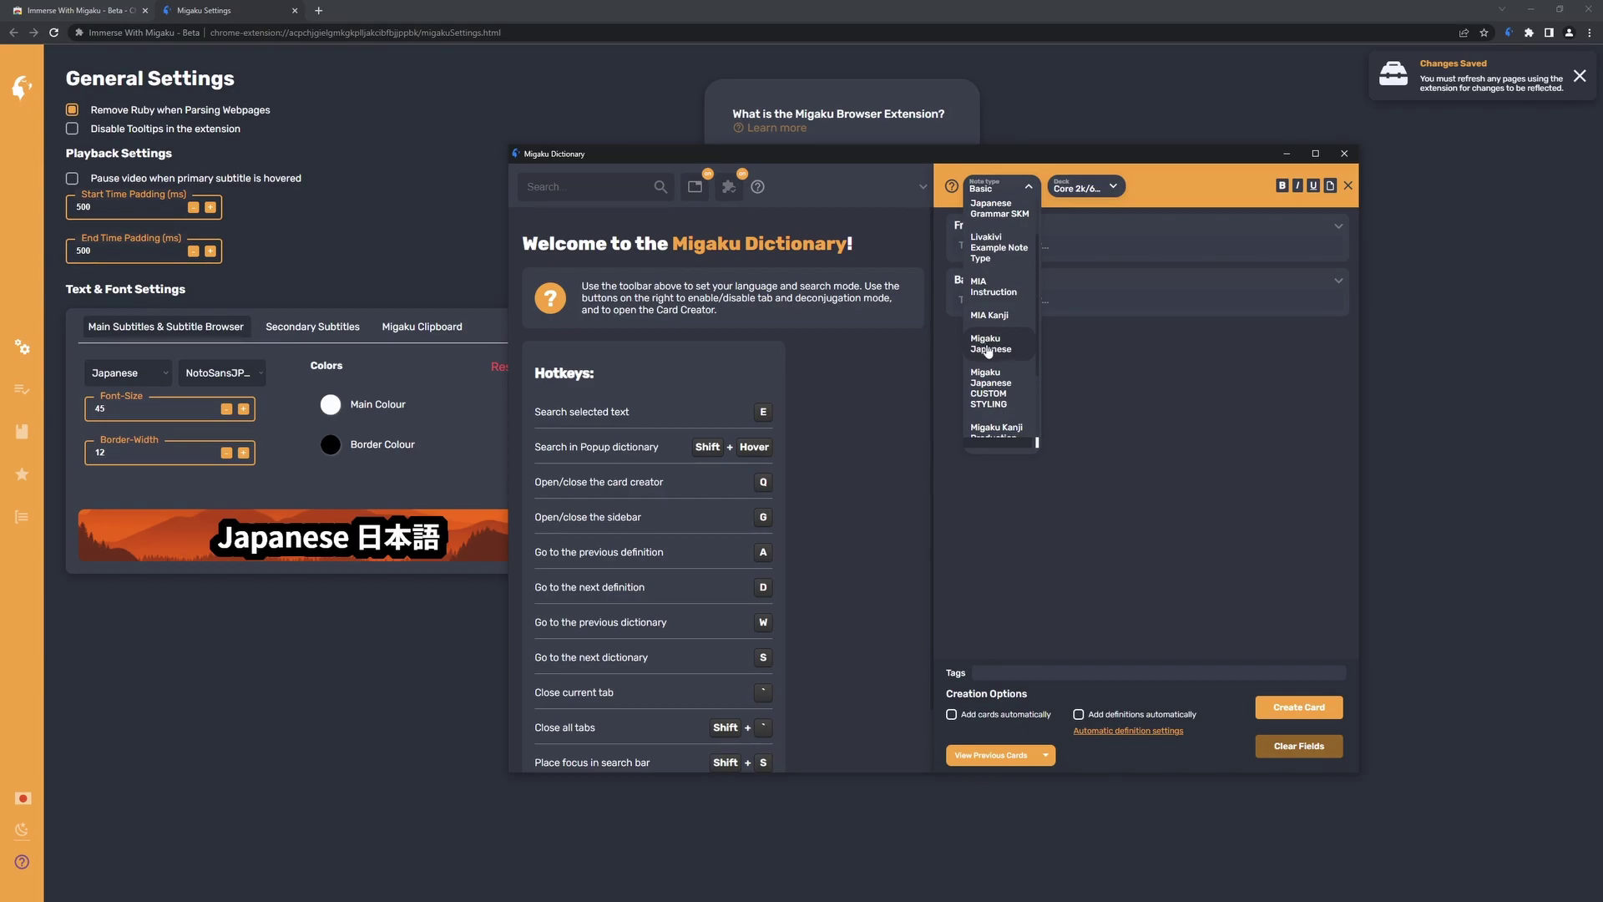
pyautogui.click(995, 387)
pyautogui.scroll(-1, 1023, 274)
pyautogui.scroll(1, 1024, 275)
# Examine the available note types and the card fields offered by the chosen note type
pyautogui.click(1000, 186)
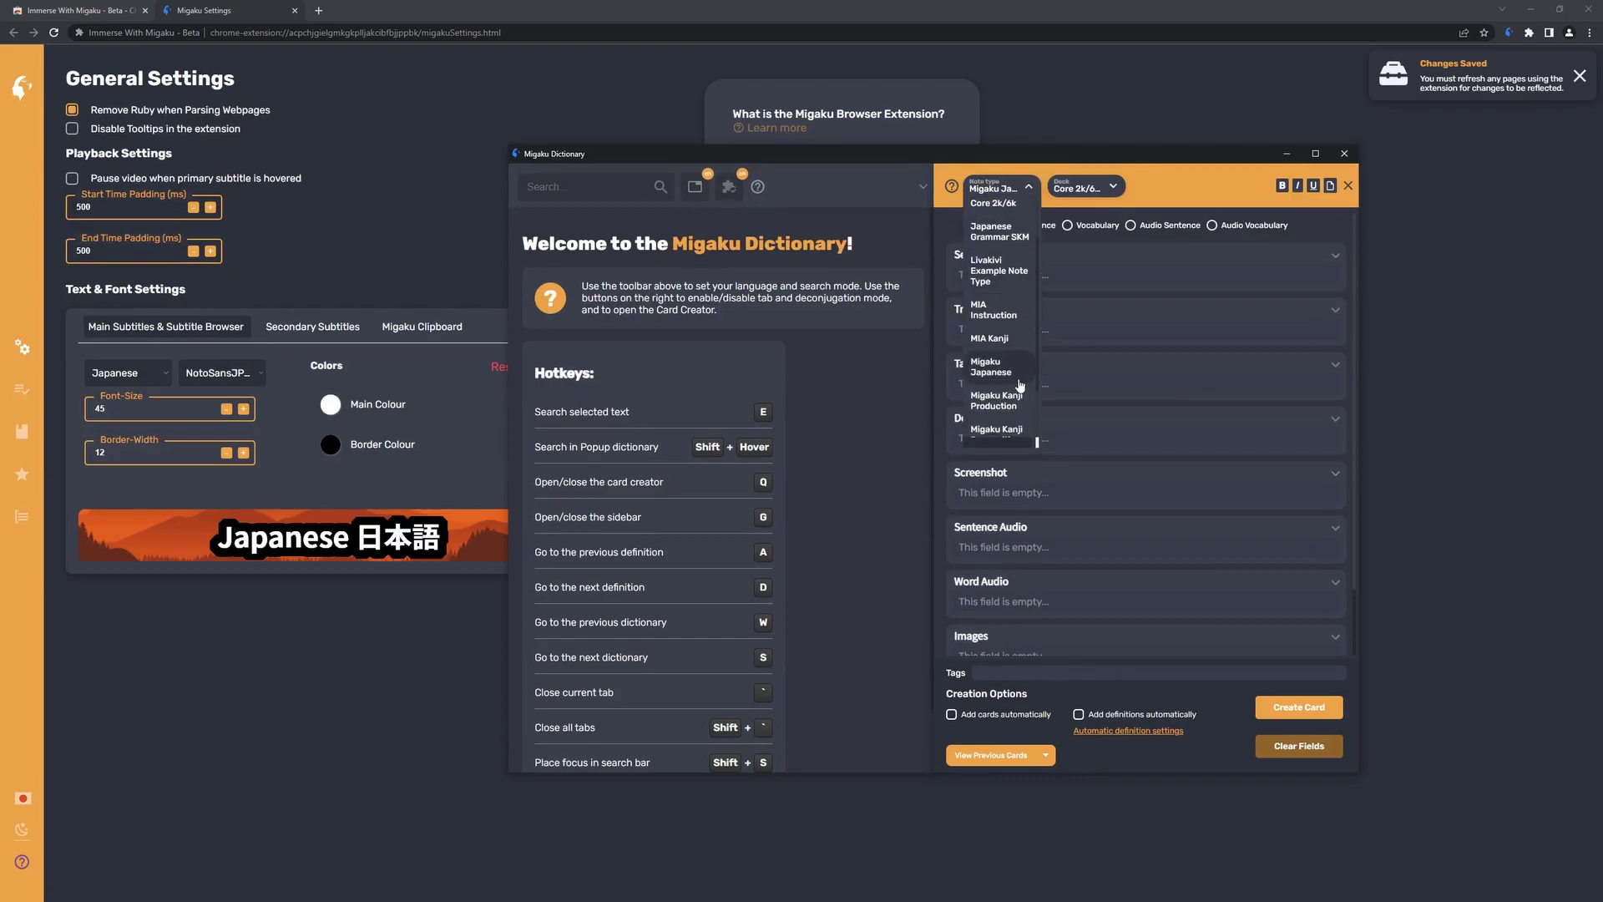
pyautogui.scroll(-1, 1020, 385)
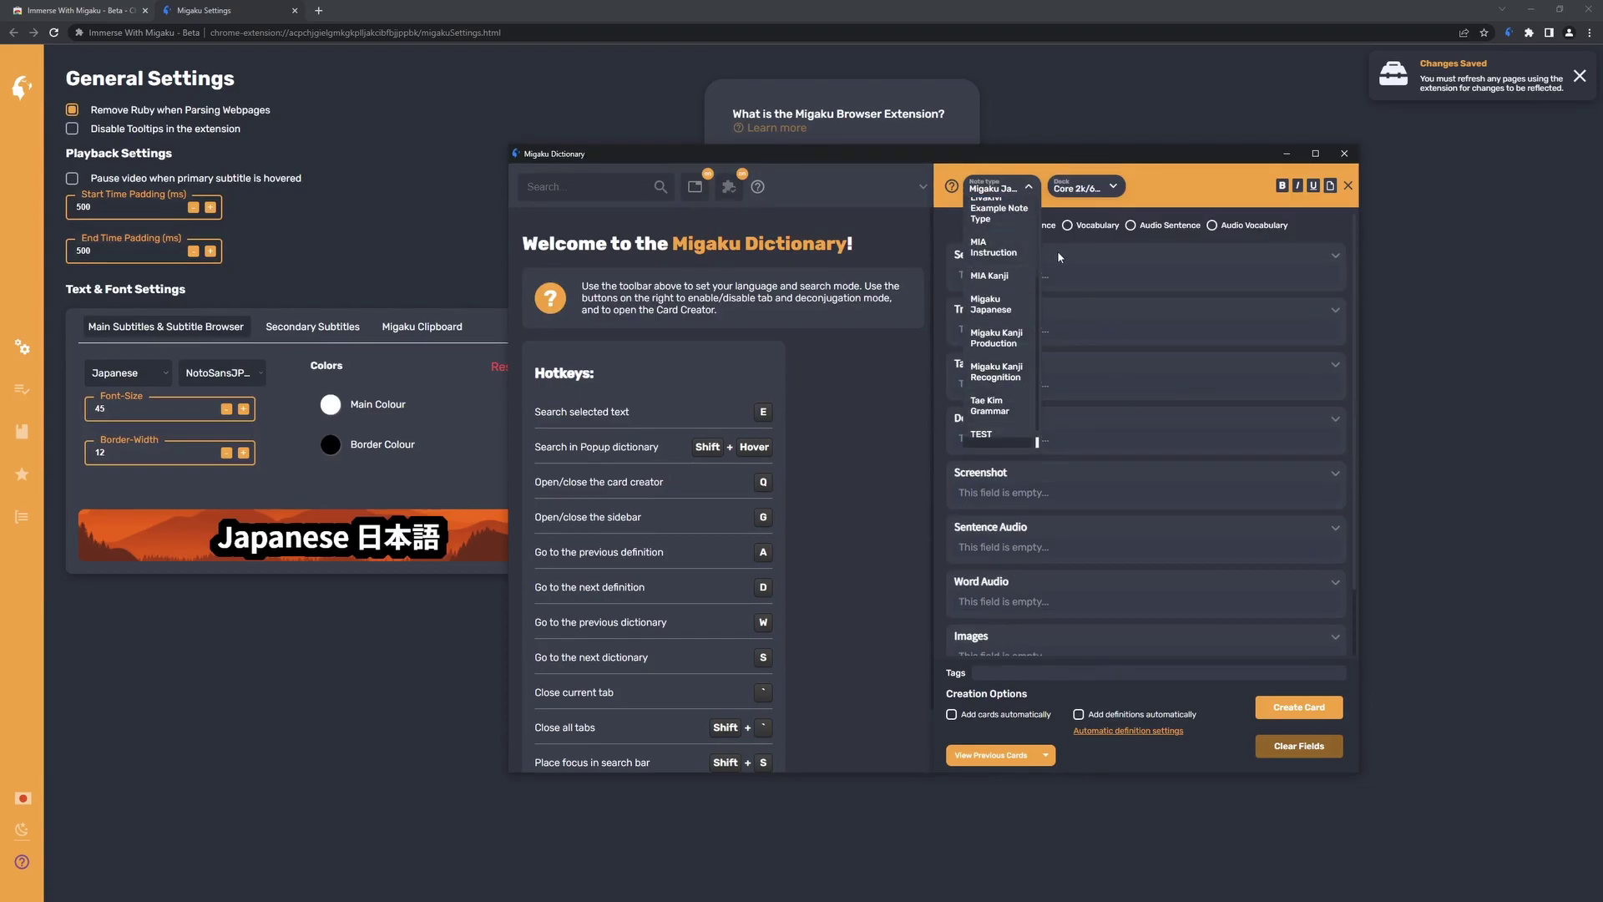
pyautogui.click(1062, 284)
pyautogui.scroll(-1, 1074, 376)
pyautogui.scroll(1, 1078, 460)
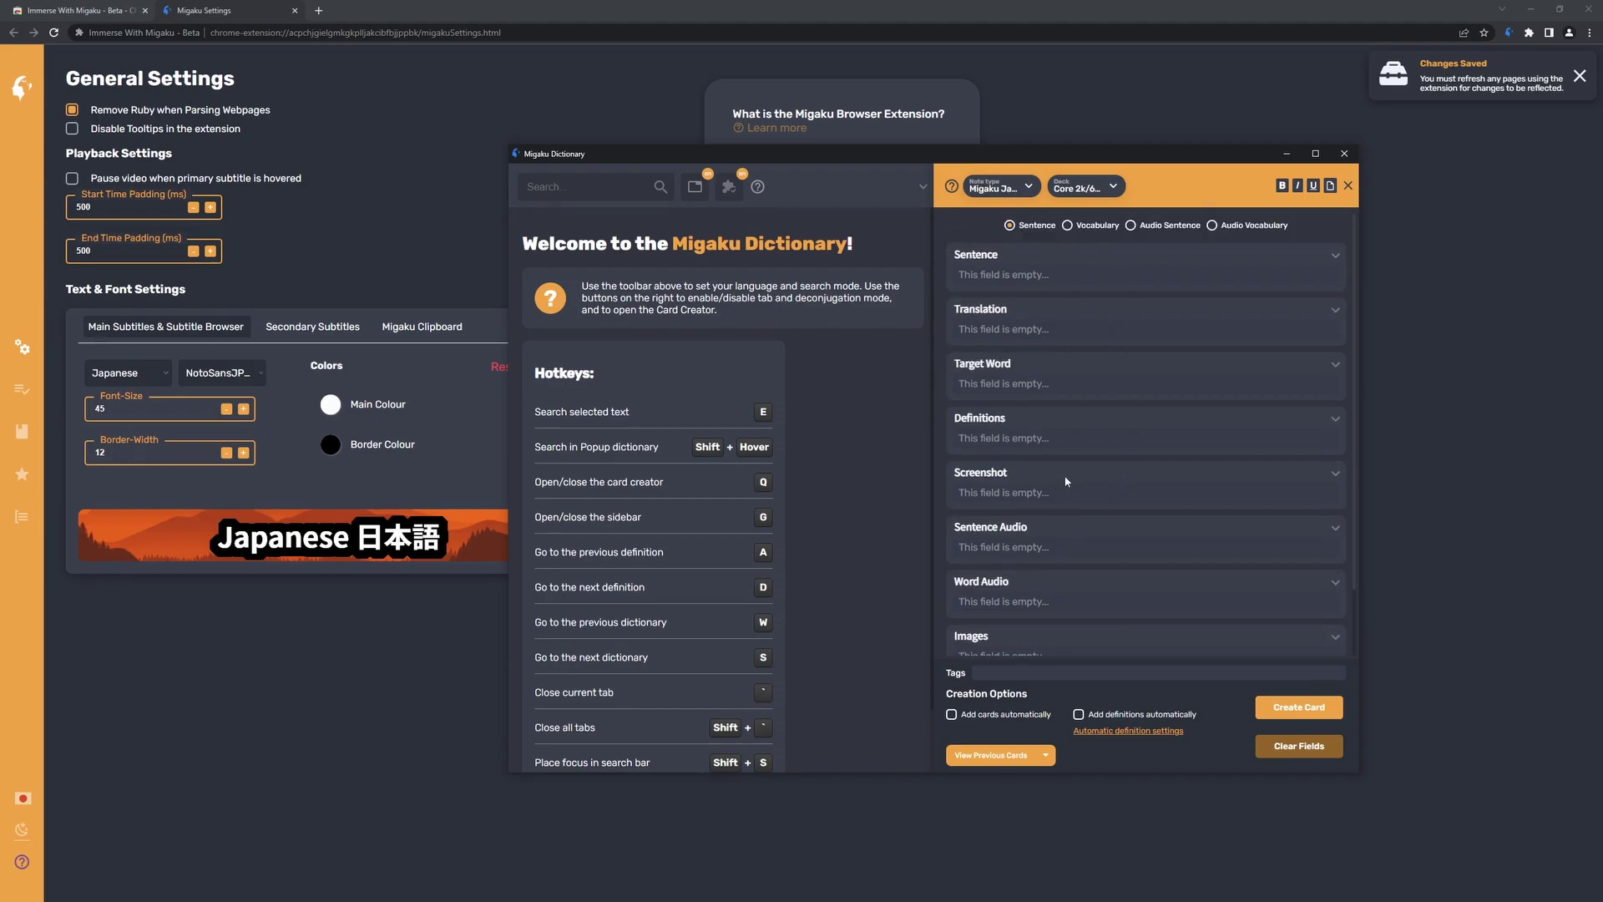
pyautogui.click(980, 192)
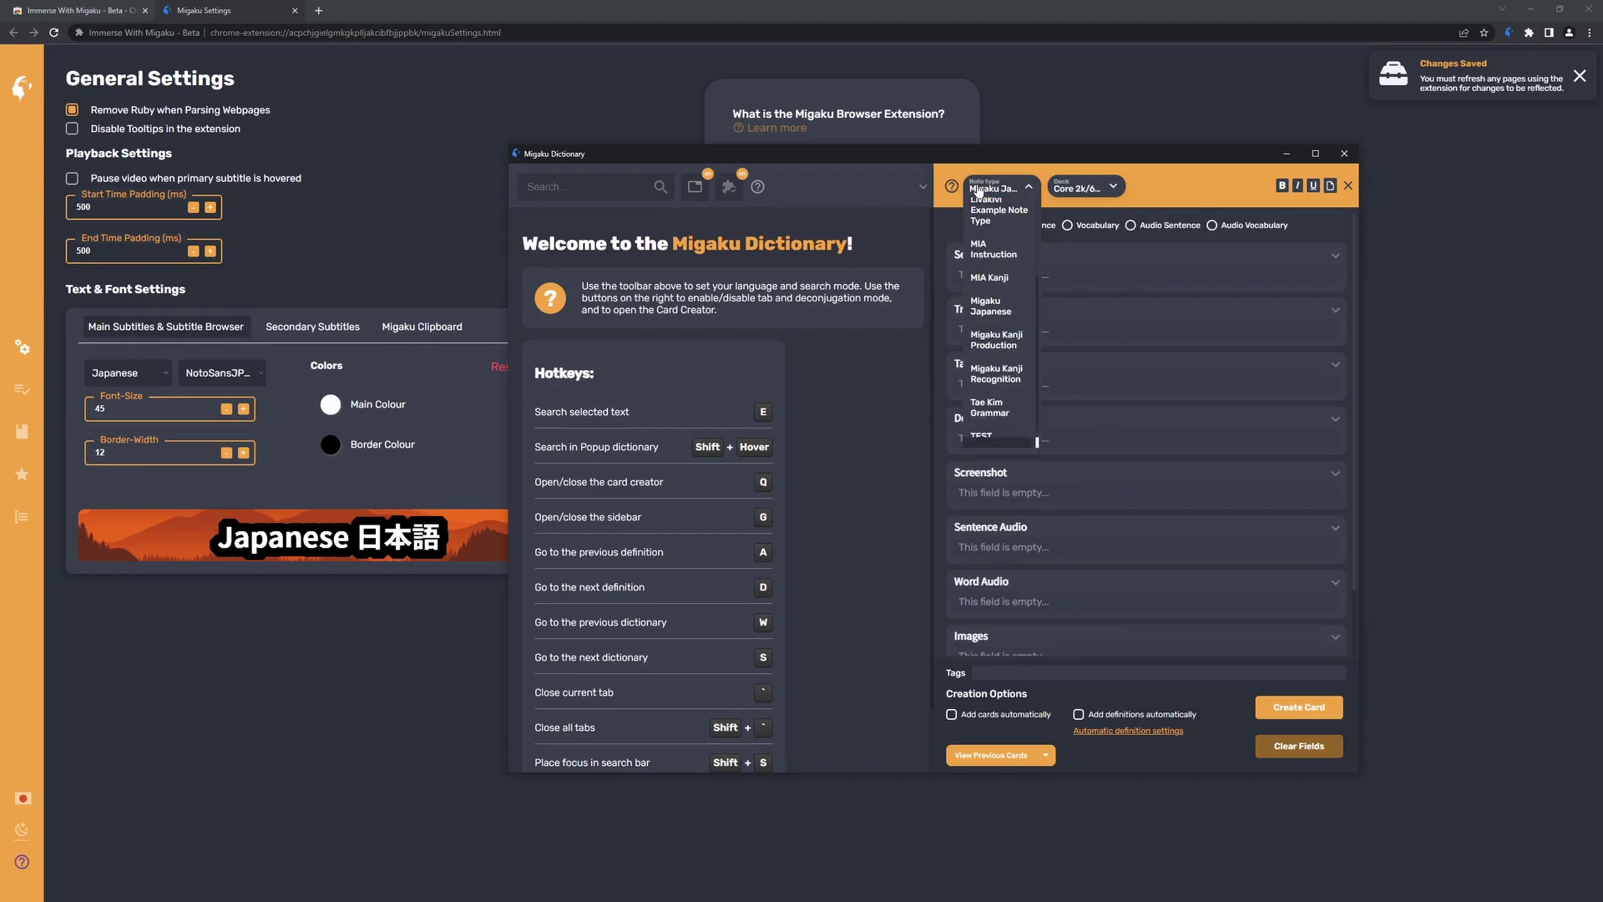
pyautogui.scroll(-1, 959, 374)
pyautogui.scroll(-1, 1002, 368)
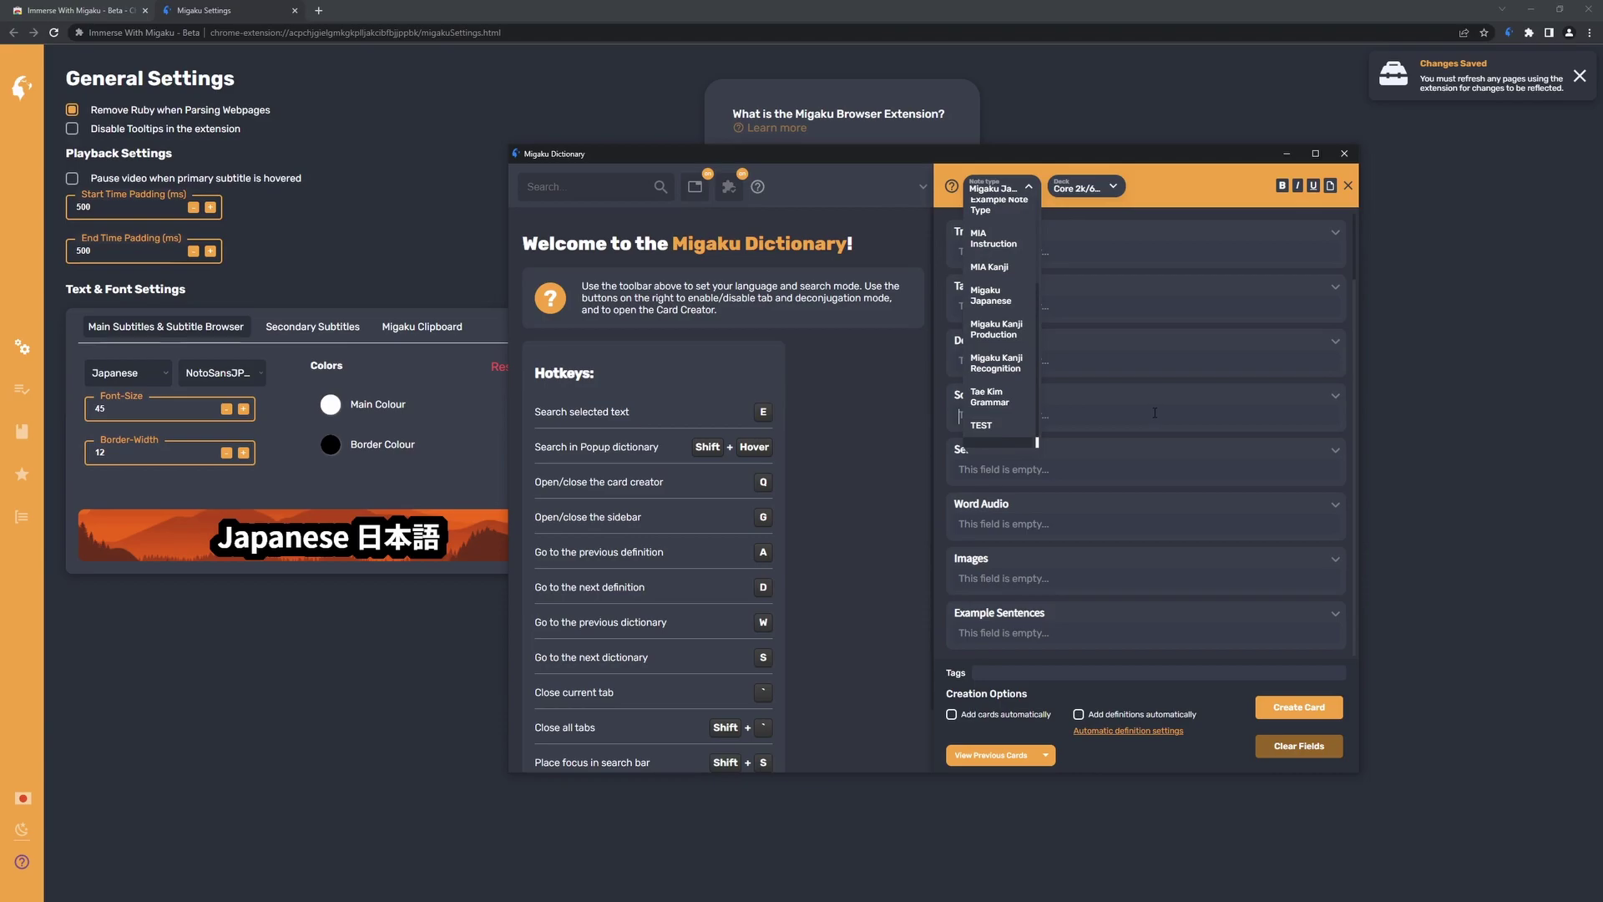
pyautogui.scroll(1, 1086, 368)
pyautogui.click(1026, 188)
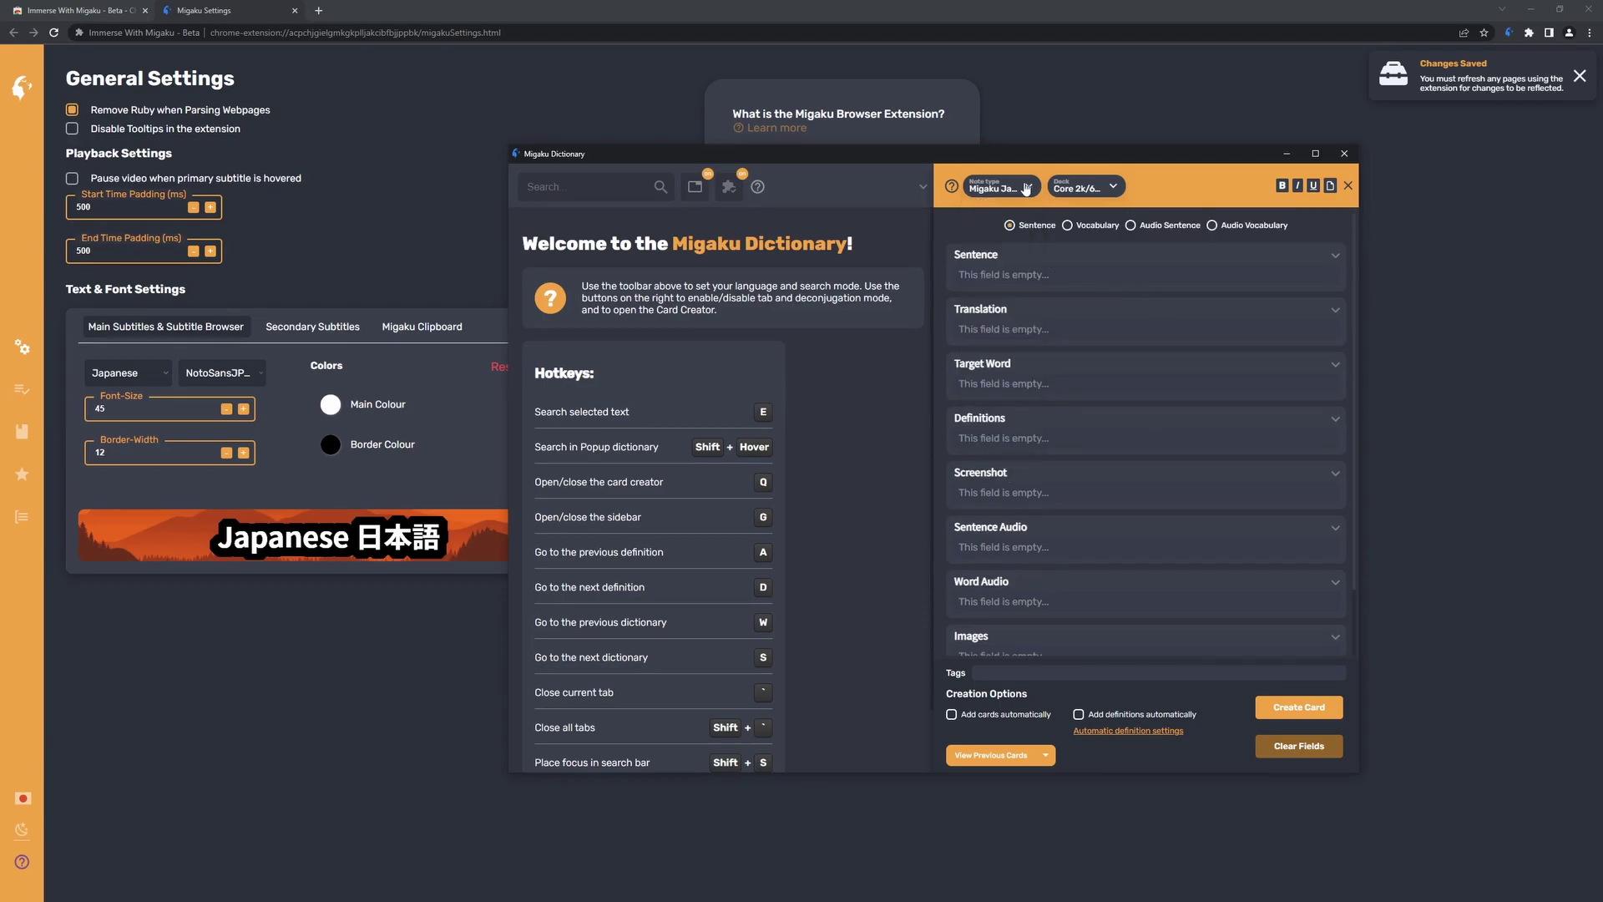
pyautogui.click(1101, 266)
# Set the dictionary language to Japanese and assign Sentence content to the card's Sentence field
pyautogui.click(1336, 256)
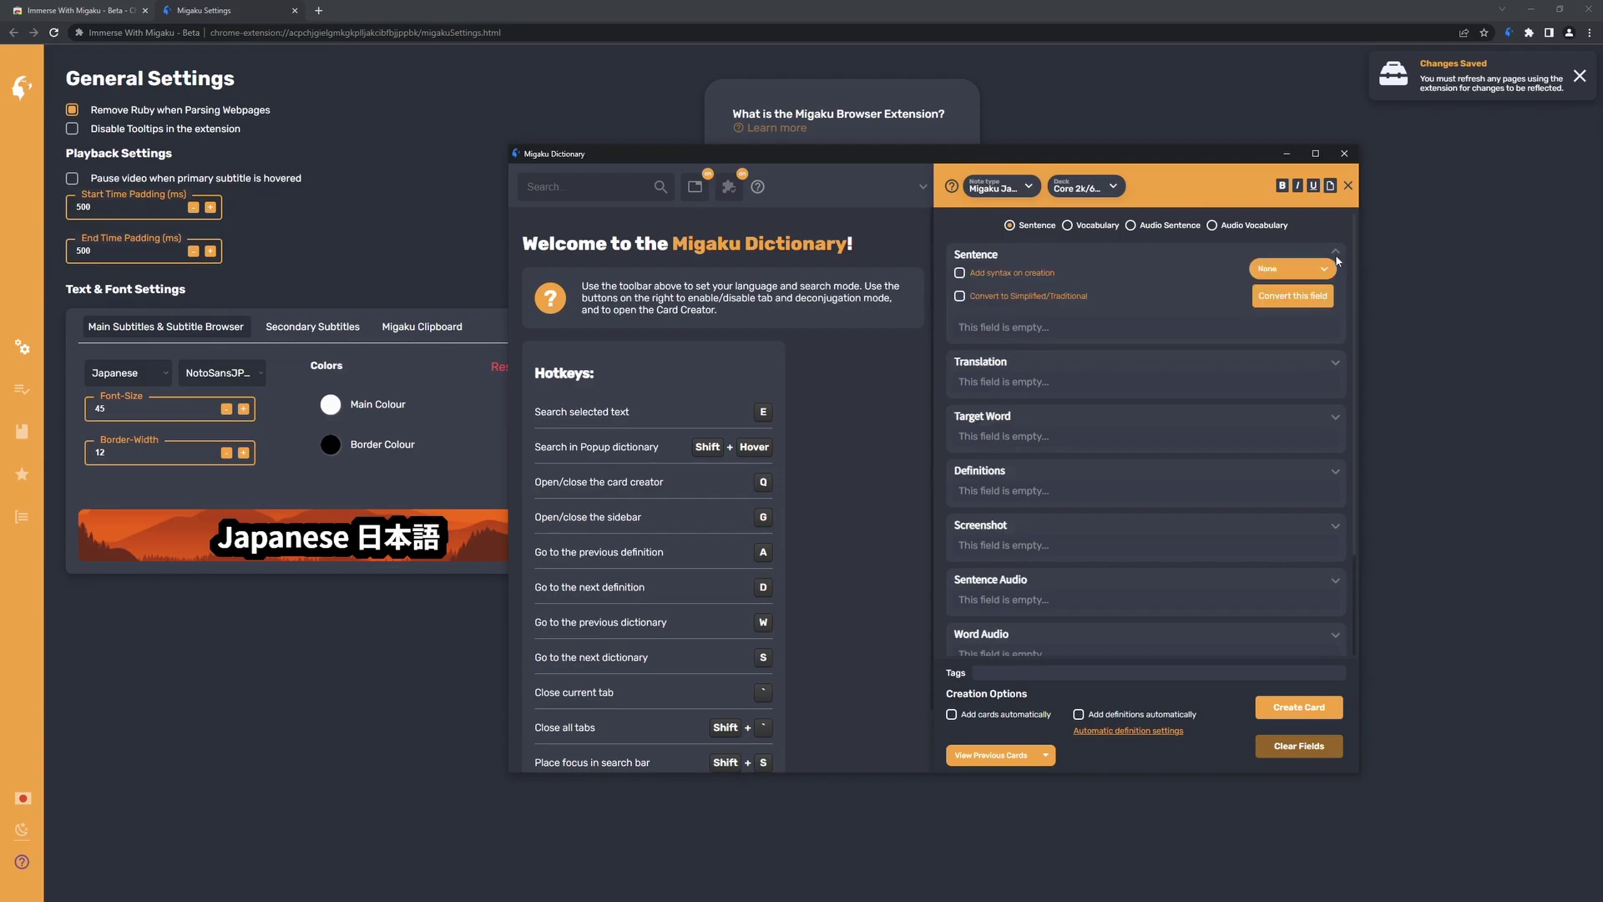
pyautogui.click(1292, 268)
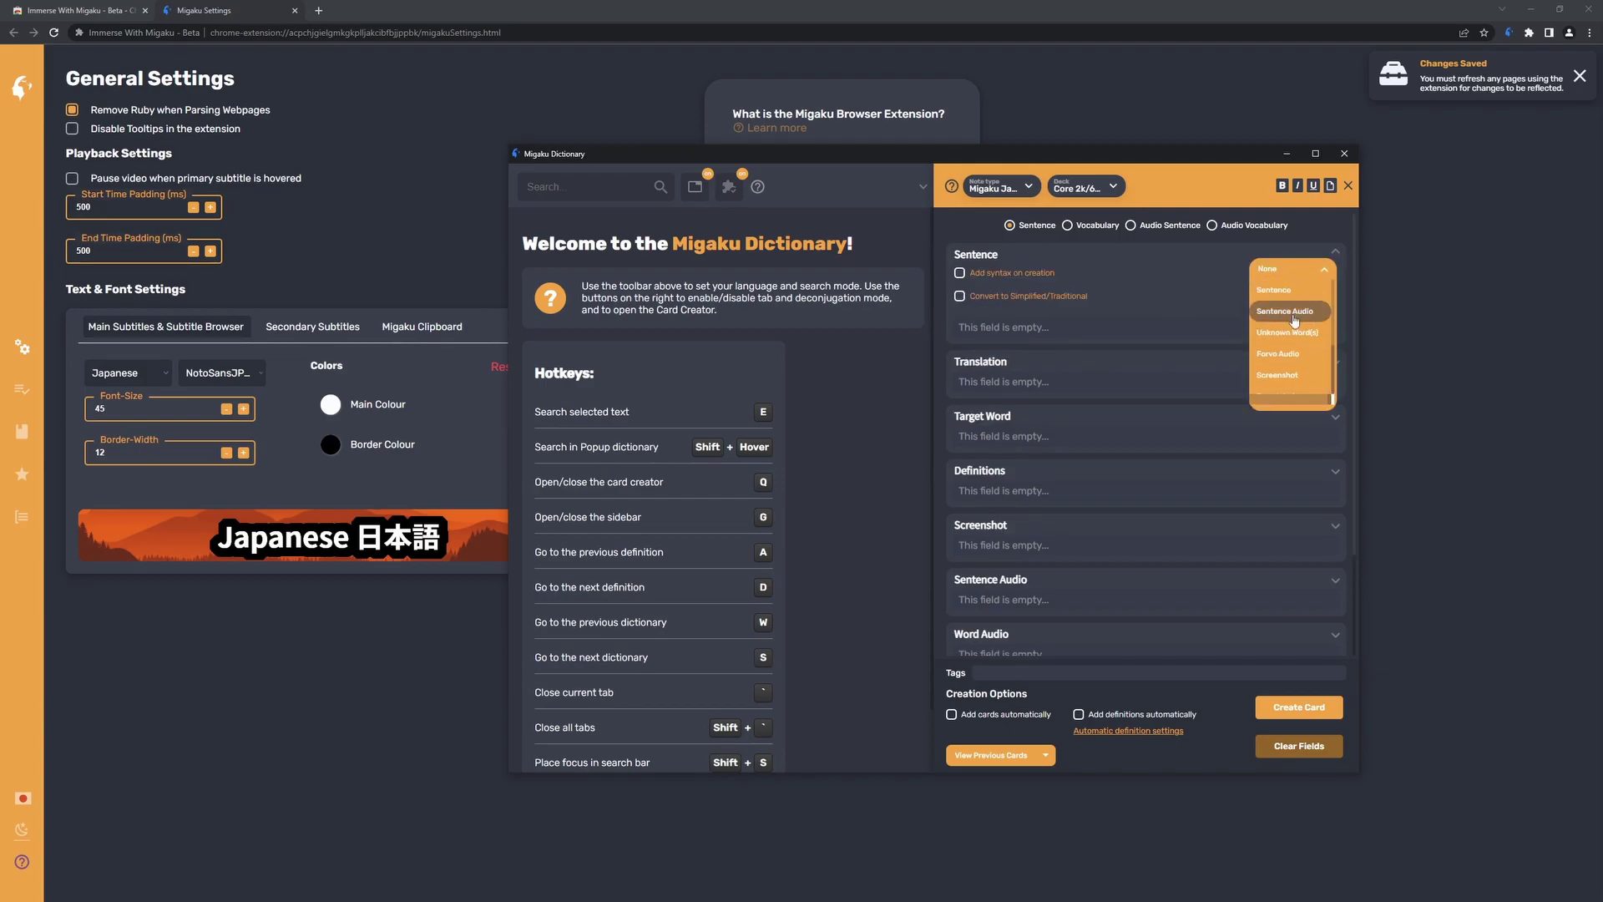
pyautogui.click(921, 187)
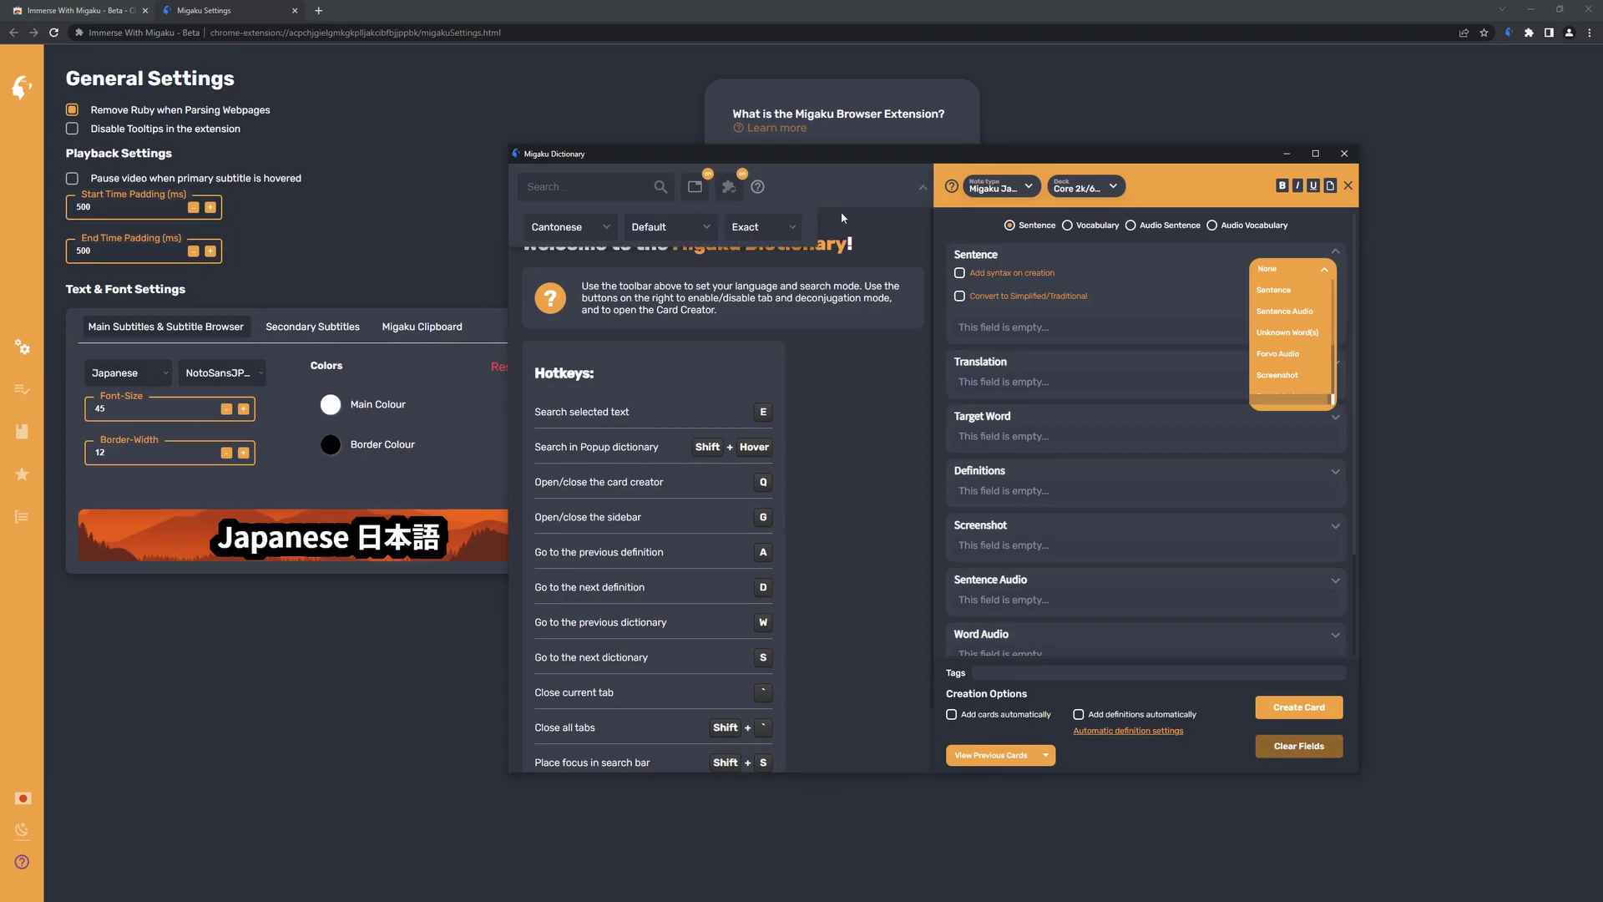
pyautogui.click(599, 236)
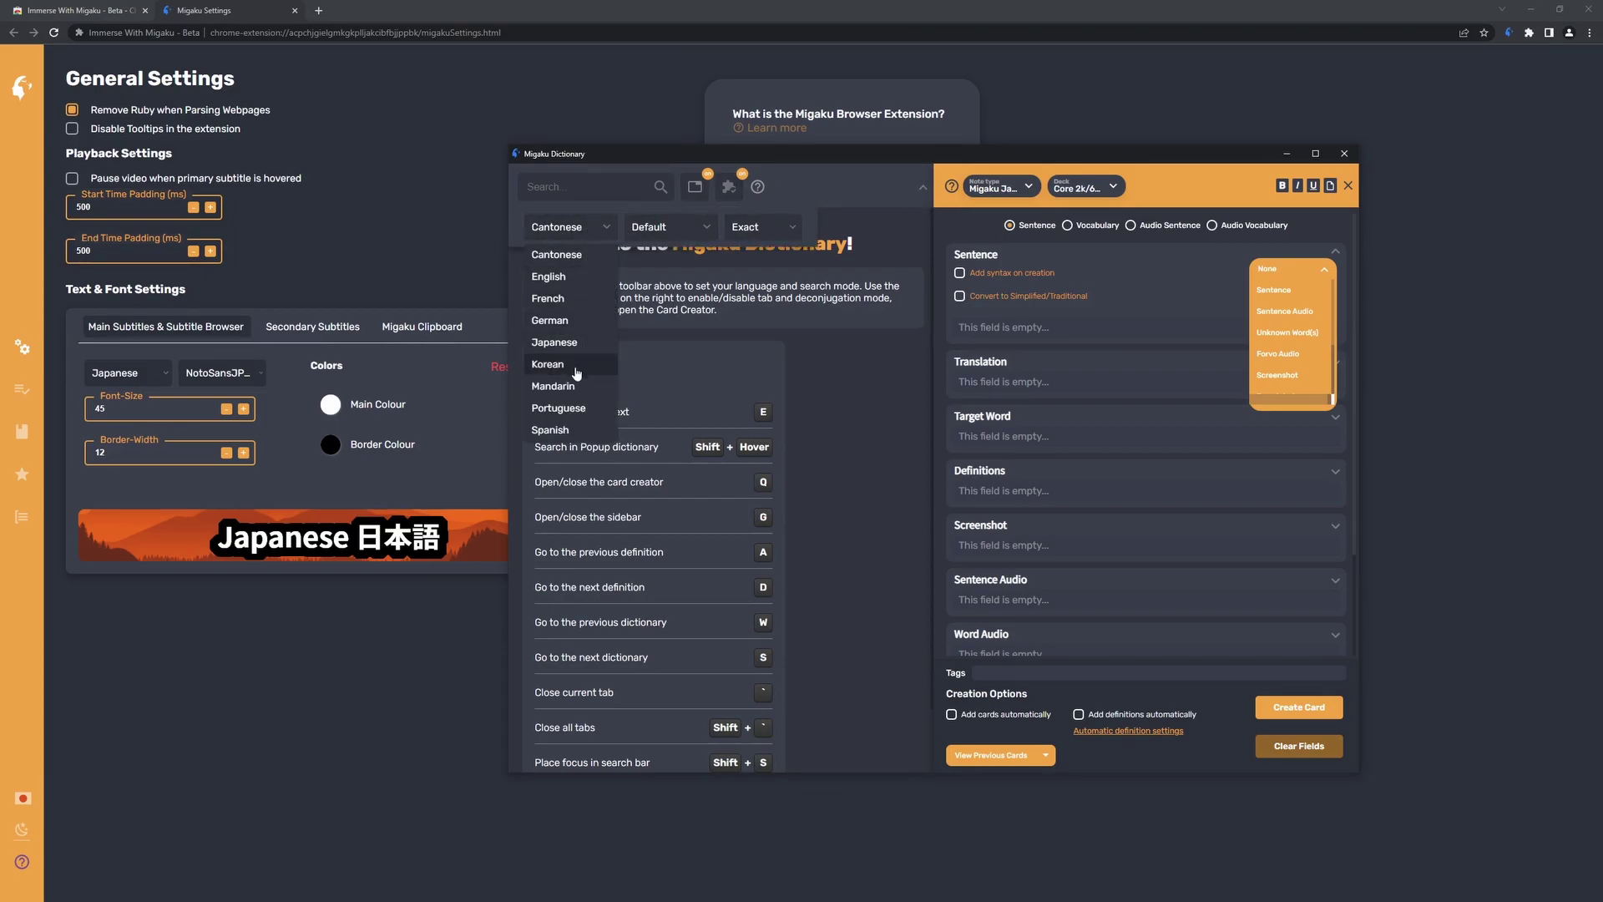
pyautogui.click(554, 343)
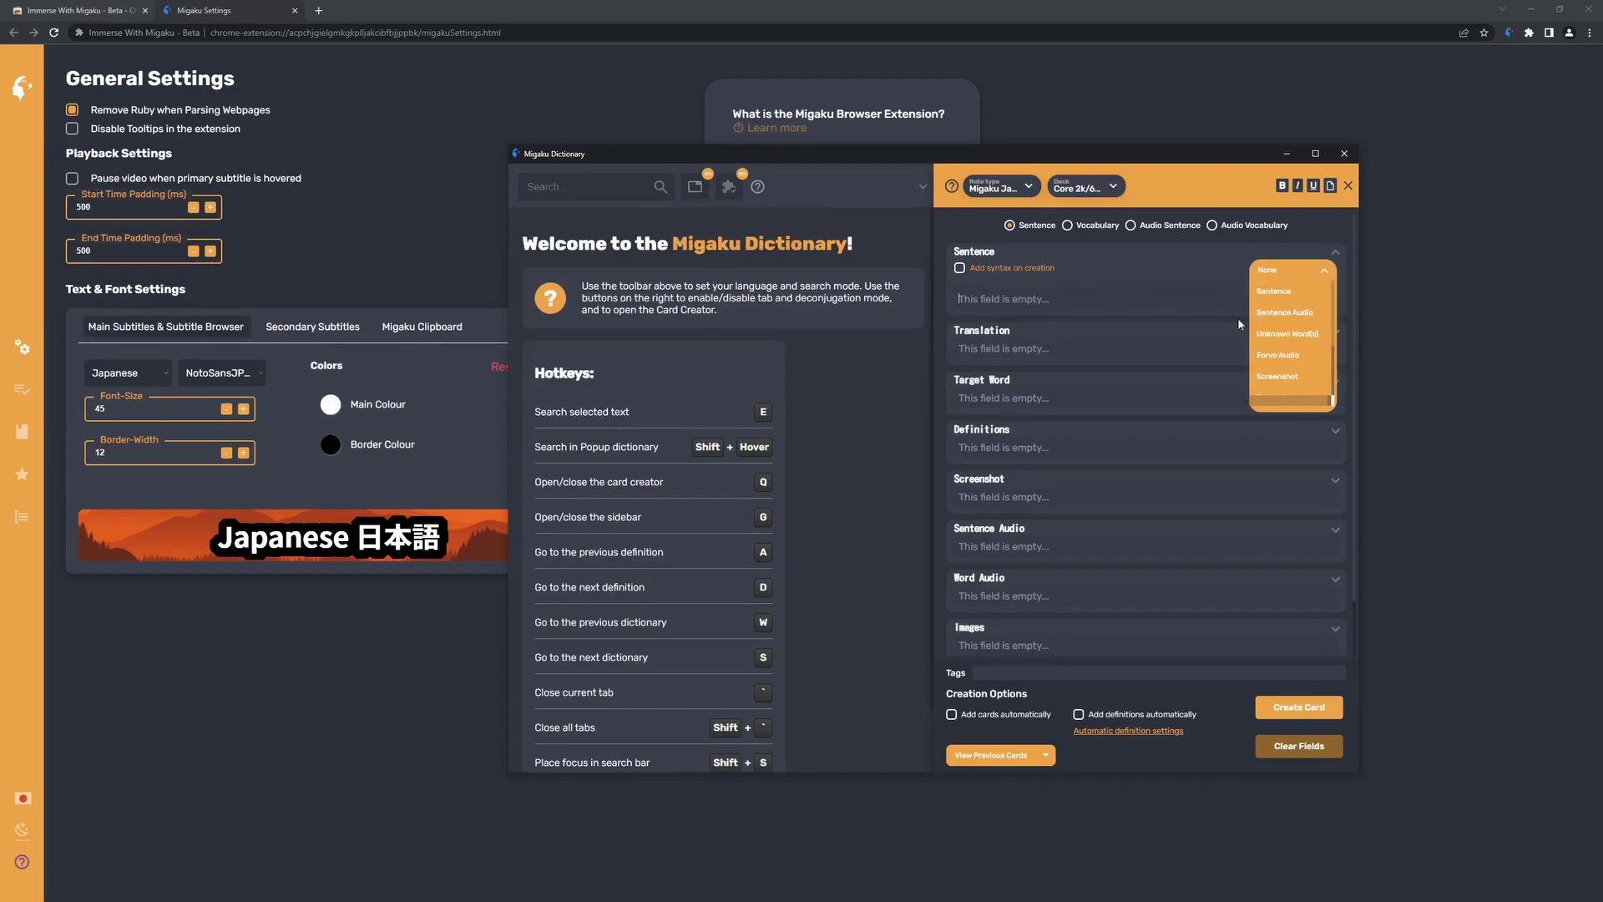
pyautogui.click(1288, 294)
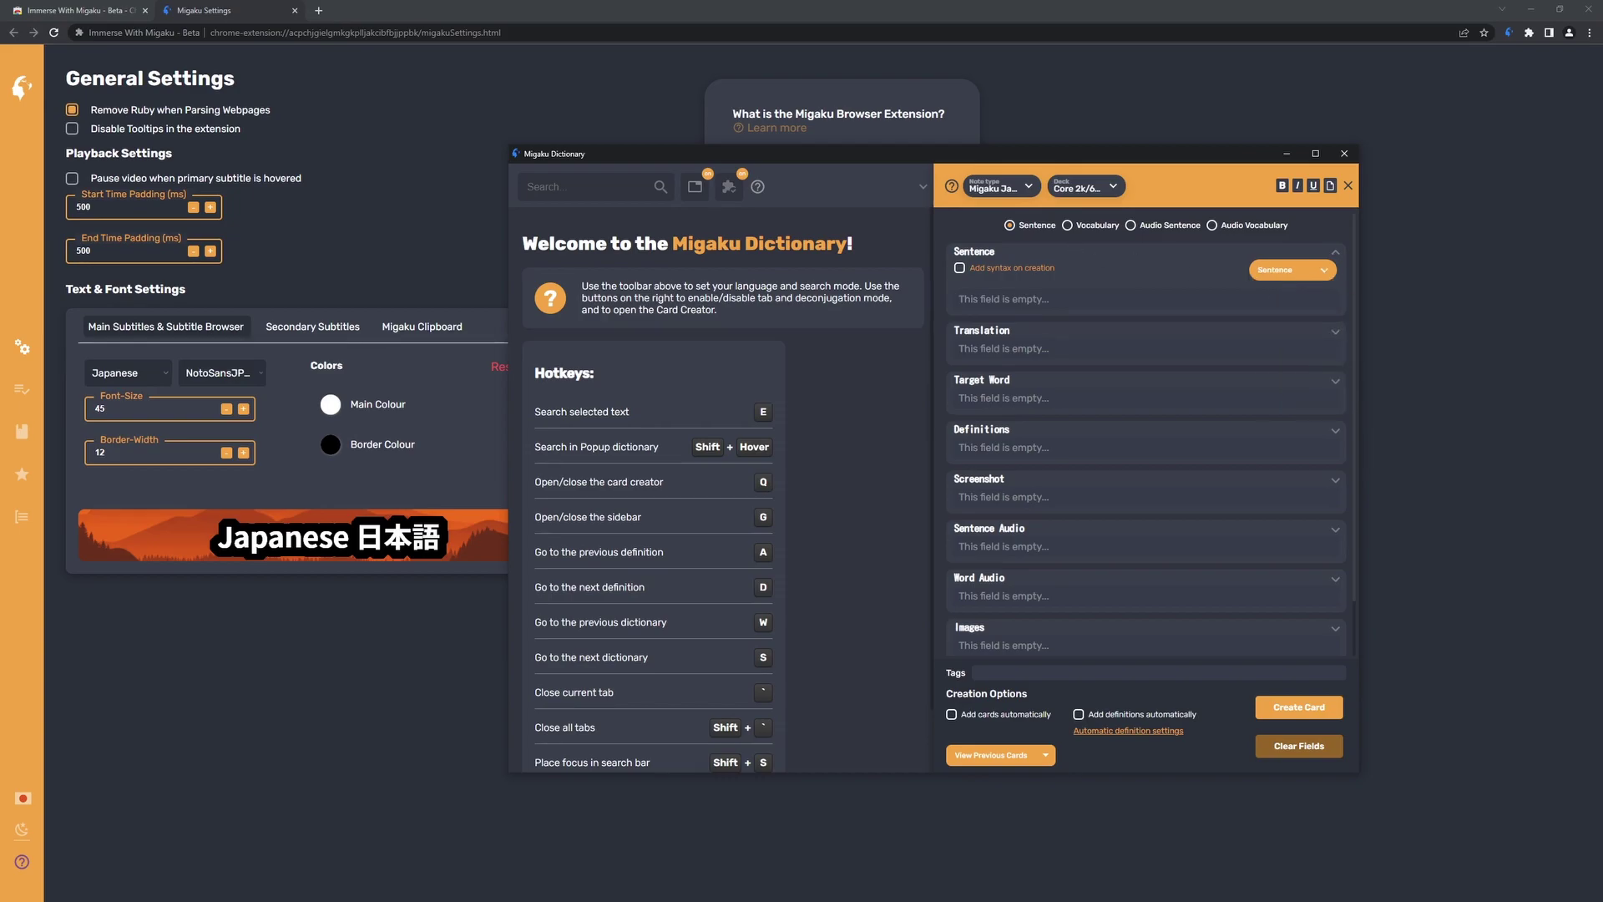
pyautogui.click(960, 343)
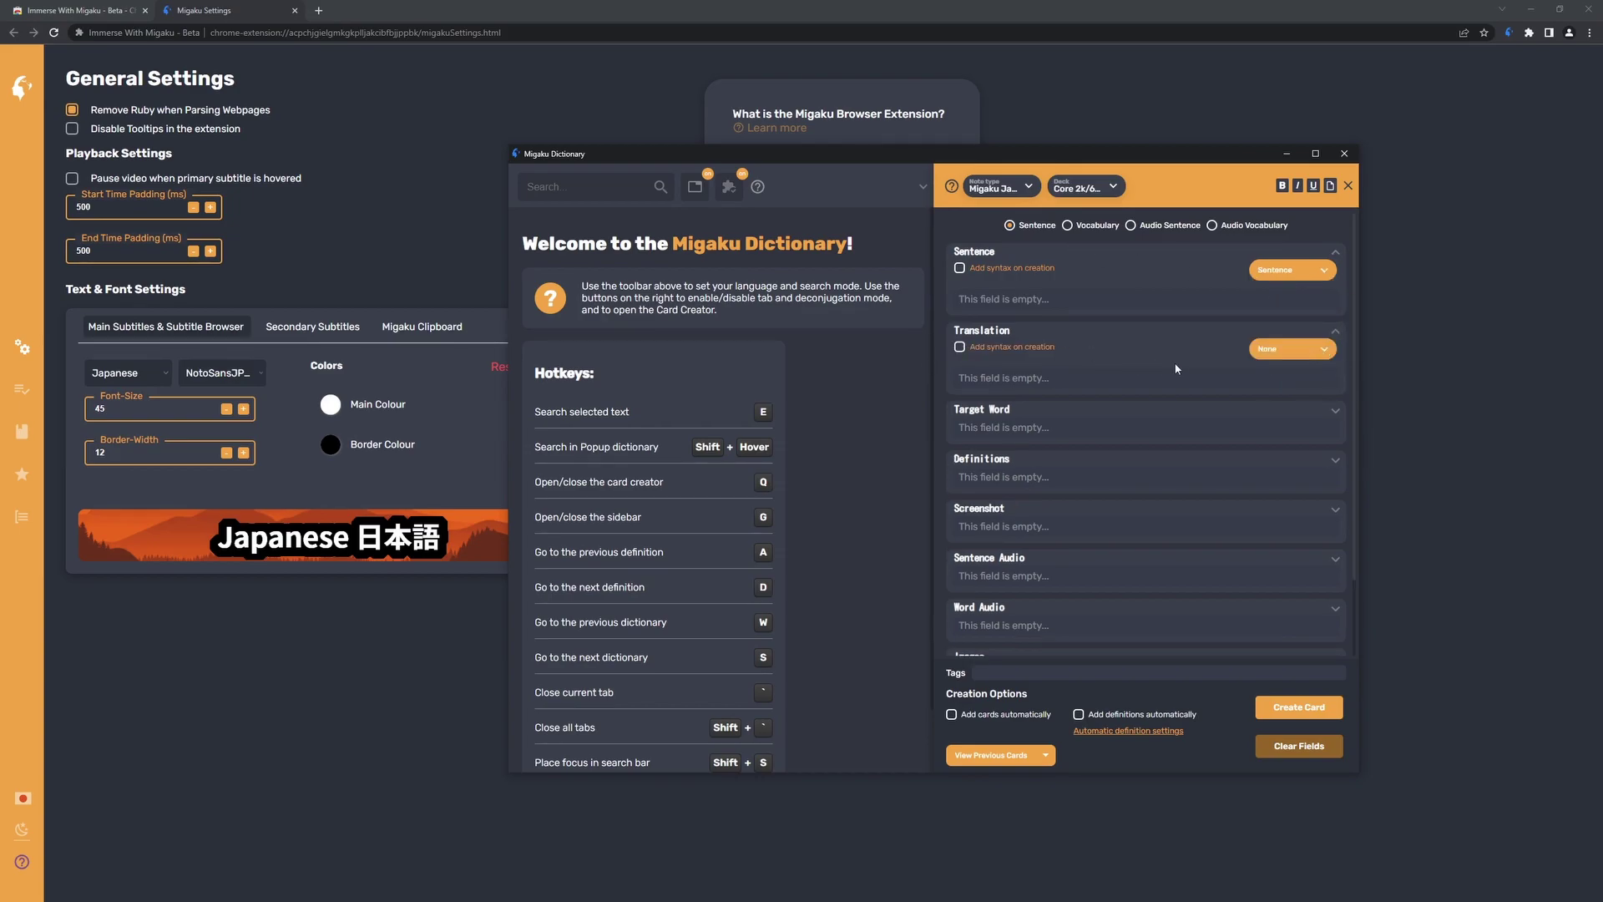
pyautogui.click(1335, 334)
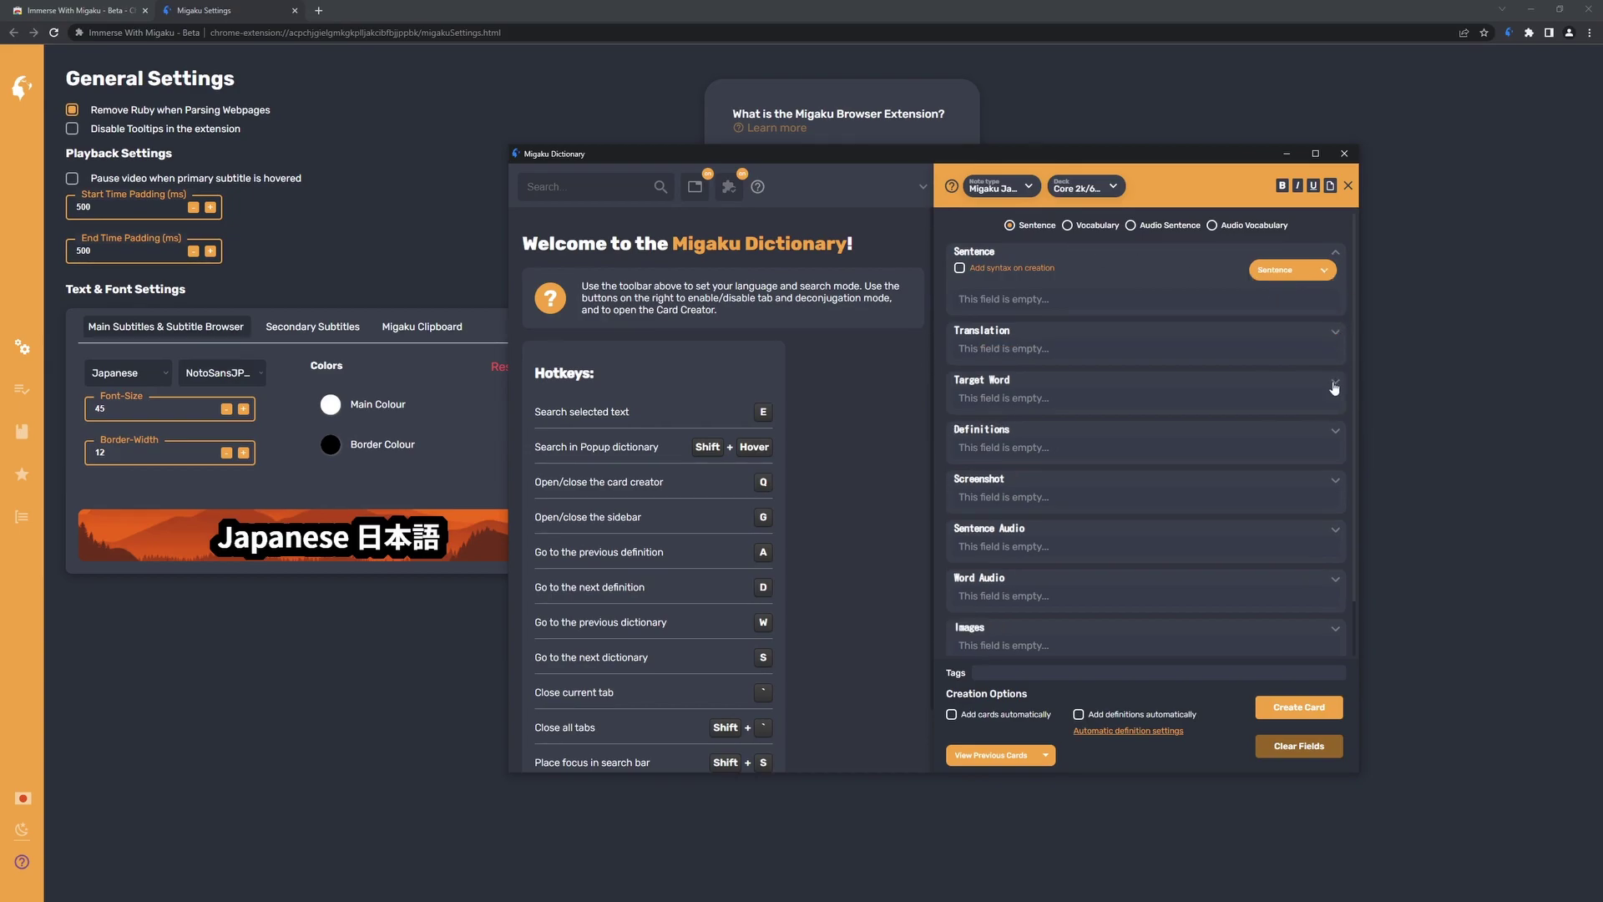
# Assign Unknown Word(s) to the Target Word field and Definitions to the Definitions field
pyautogui.click(1335, 381)
pyautogui.click(1292, 398)
pyautogui.click(1297, 462)
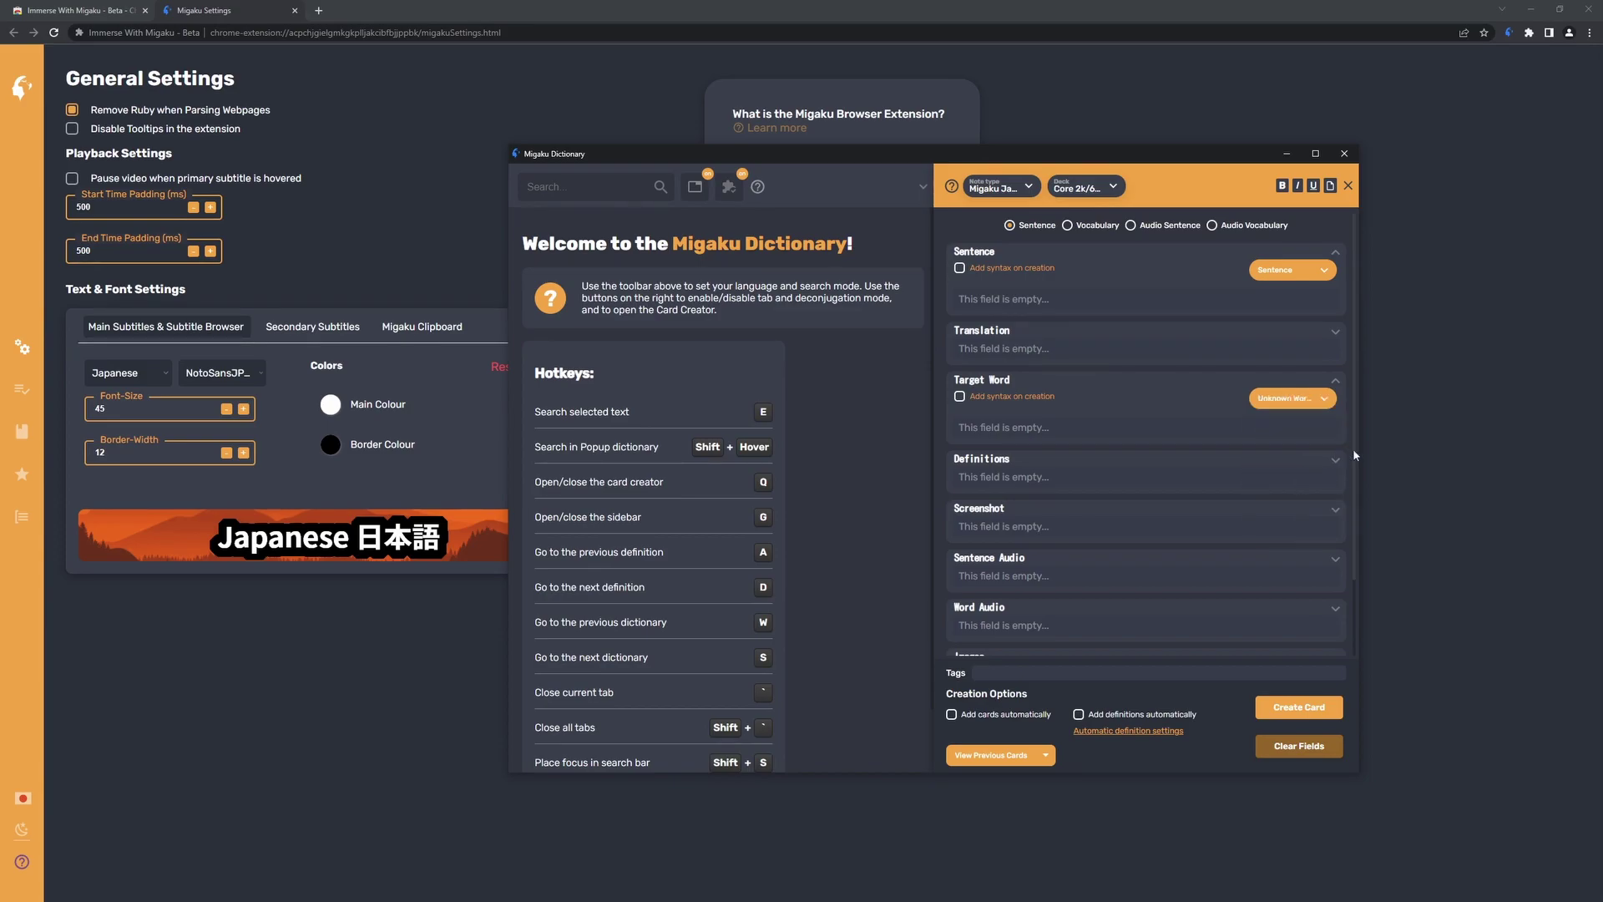
pyautogui.click(1336, 462)
pyautogui.click(1292, 477)
pyautogui.click(1280, 576)
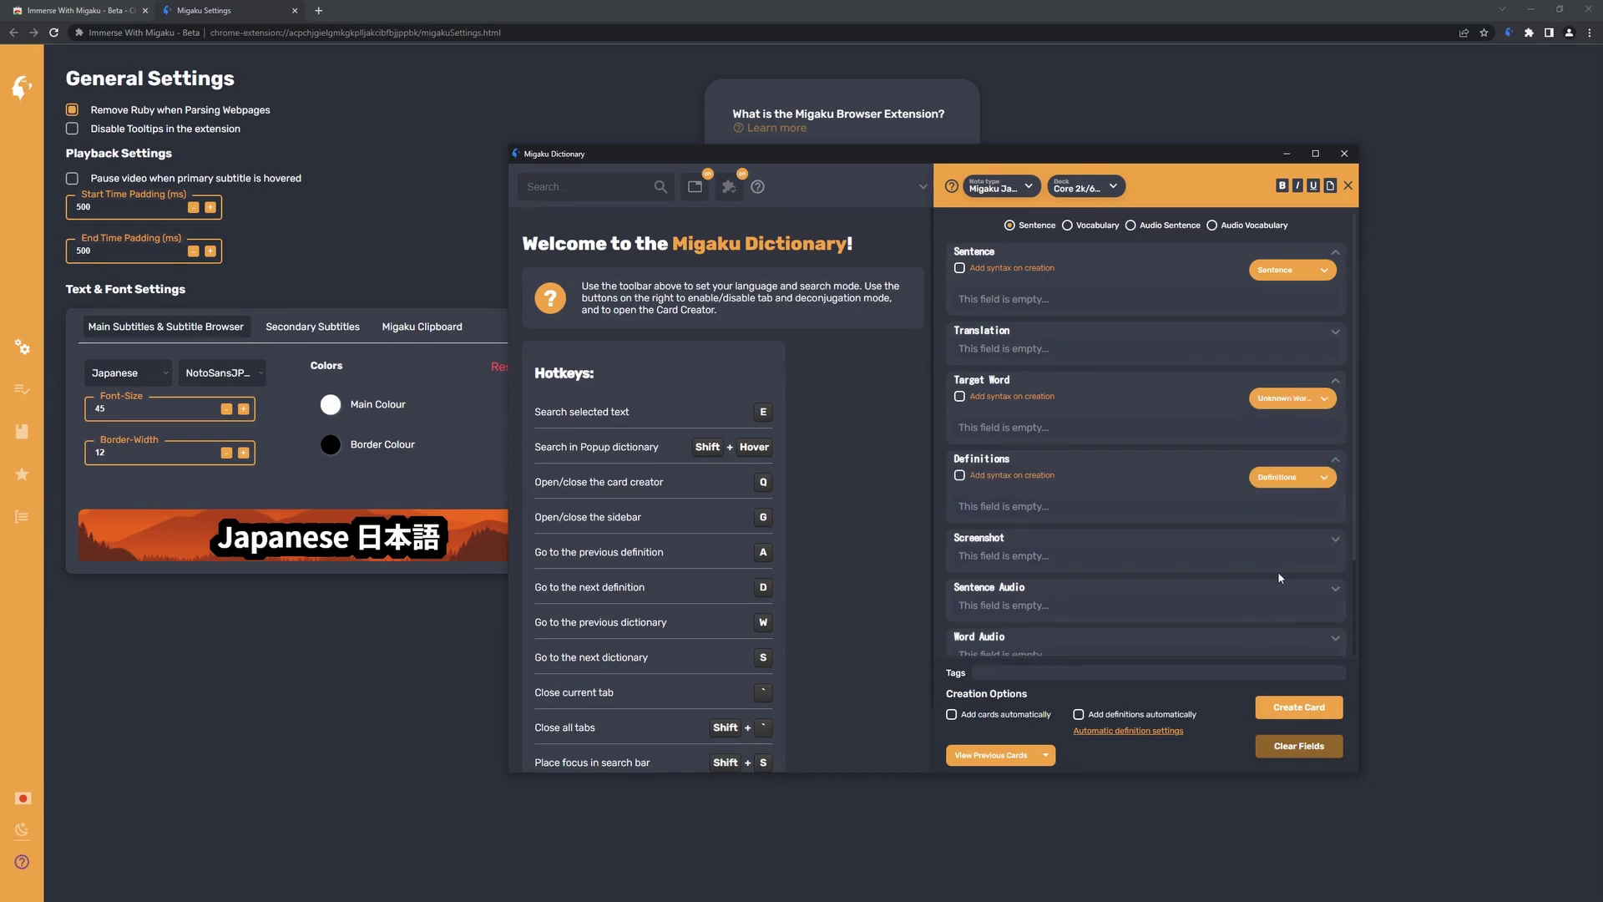
# Expand the Screenshot field's options and assign Sentence Audio to the Sentence Audio field
pyautogui.scroll(-1, 1336, 501)
pyautogui.click(1337, 477)
pyautogui.click(1269, 500)
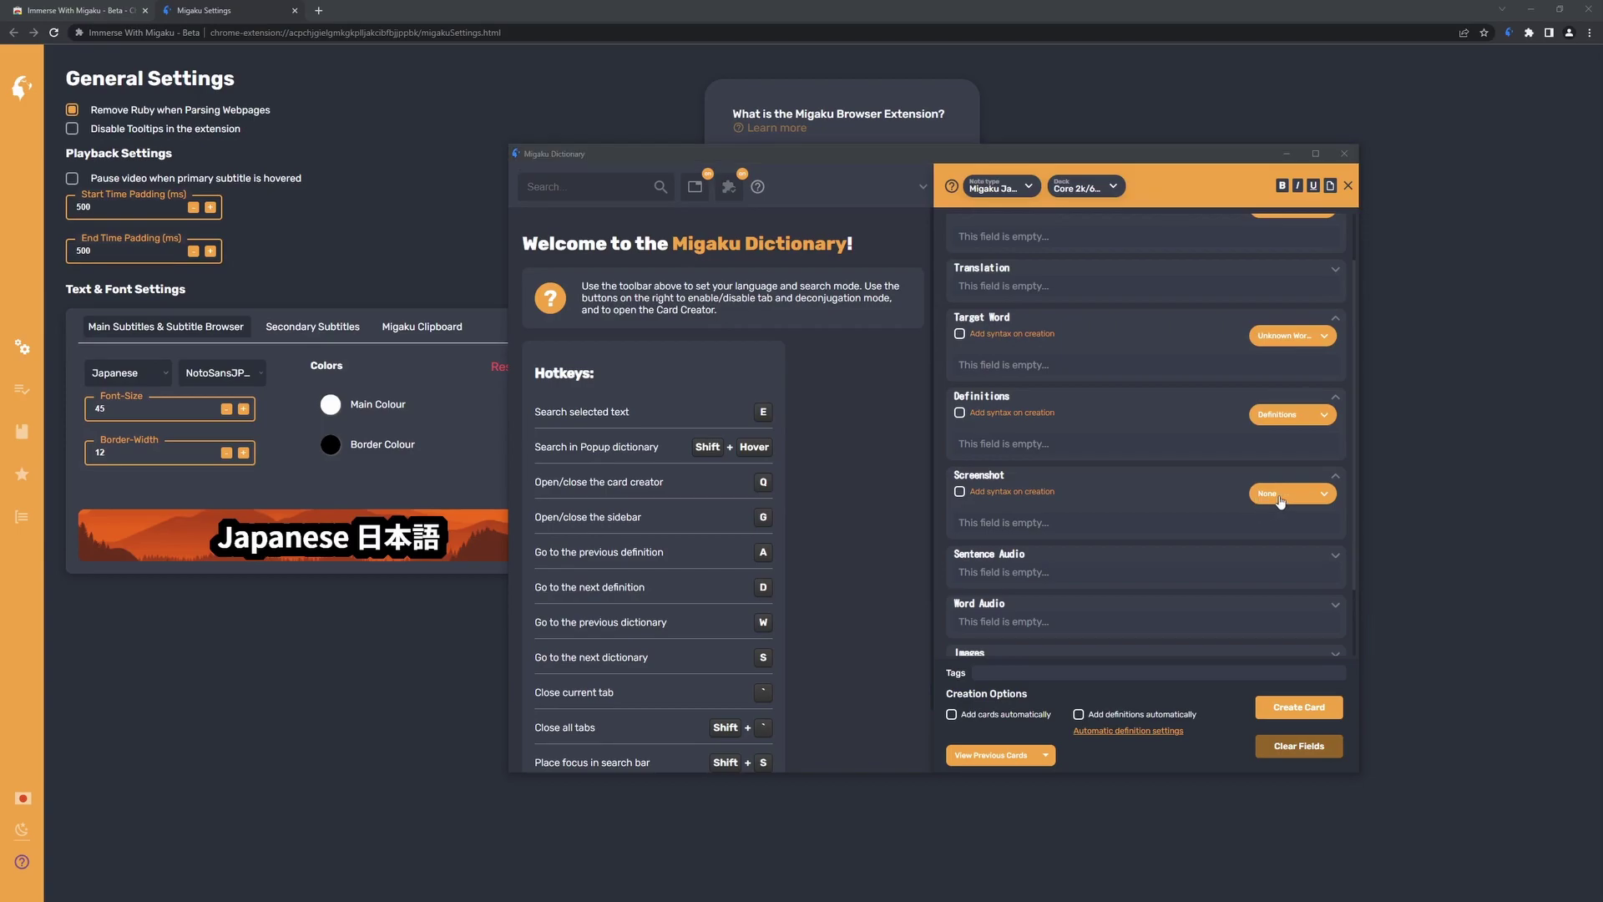
pyautogui.scroll(-1, 1254, 513)
pyautogui.click(1336, 491)
pyautogui.click(1292, 509)
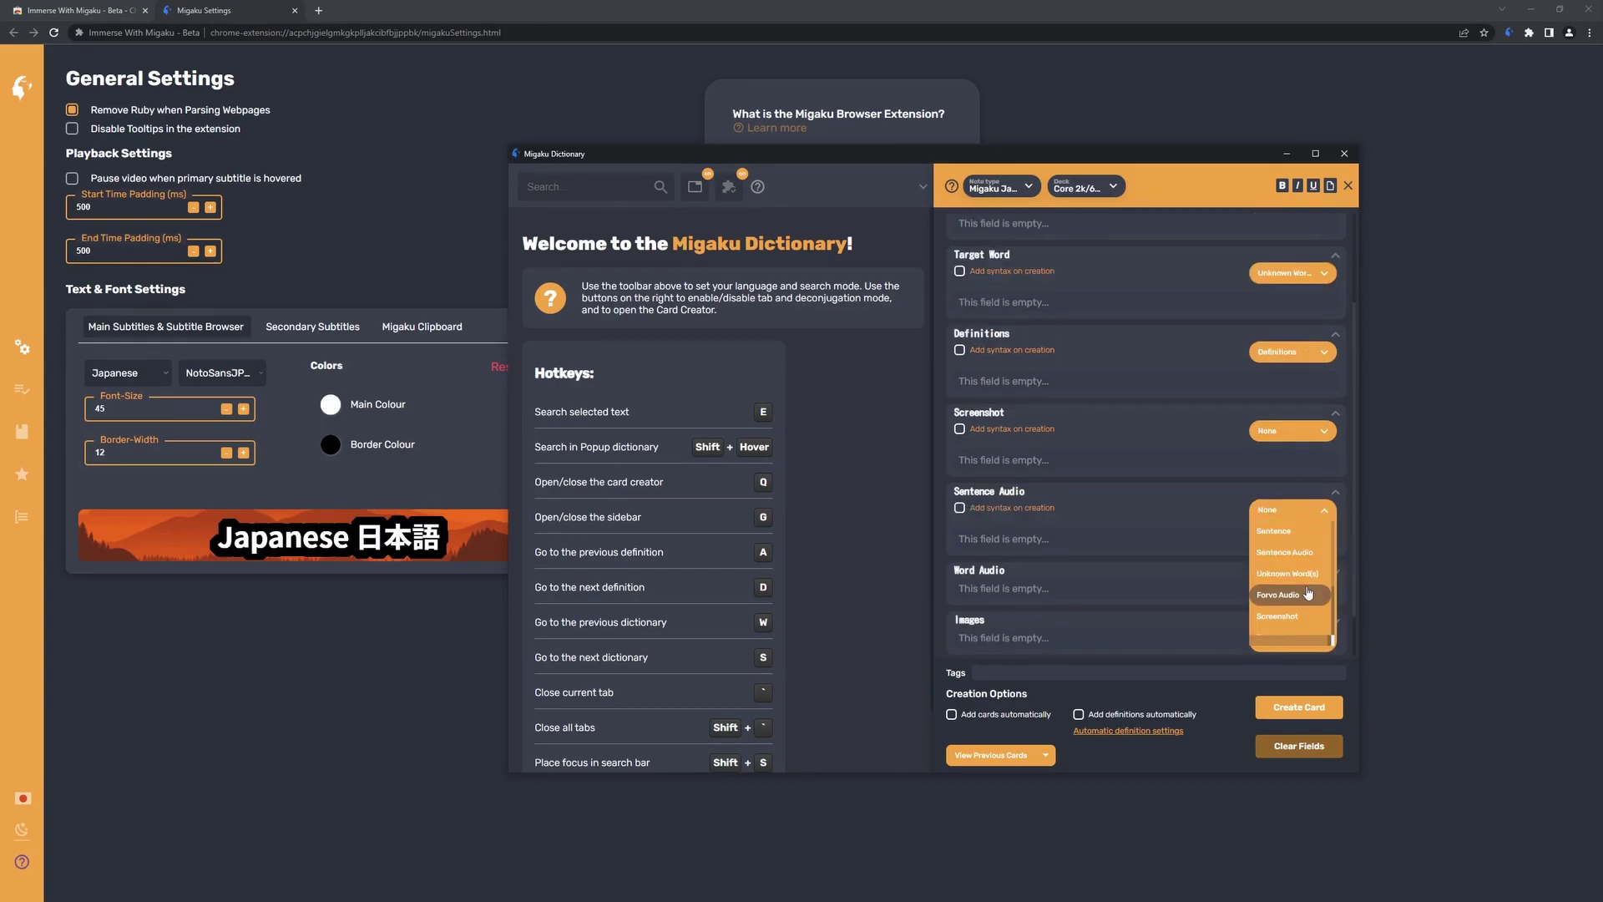
pyautogui.click(1286, 552)
# Assign Forvo Audio to the Word Audio field and Screenshot to the Images field
pyautogui.scroll(-1, 1338, 522)
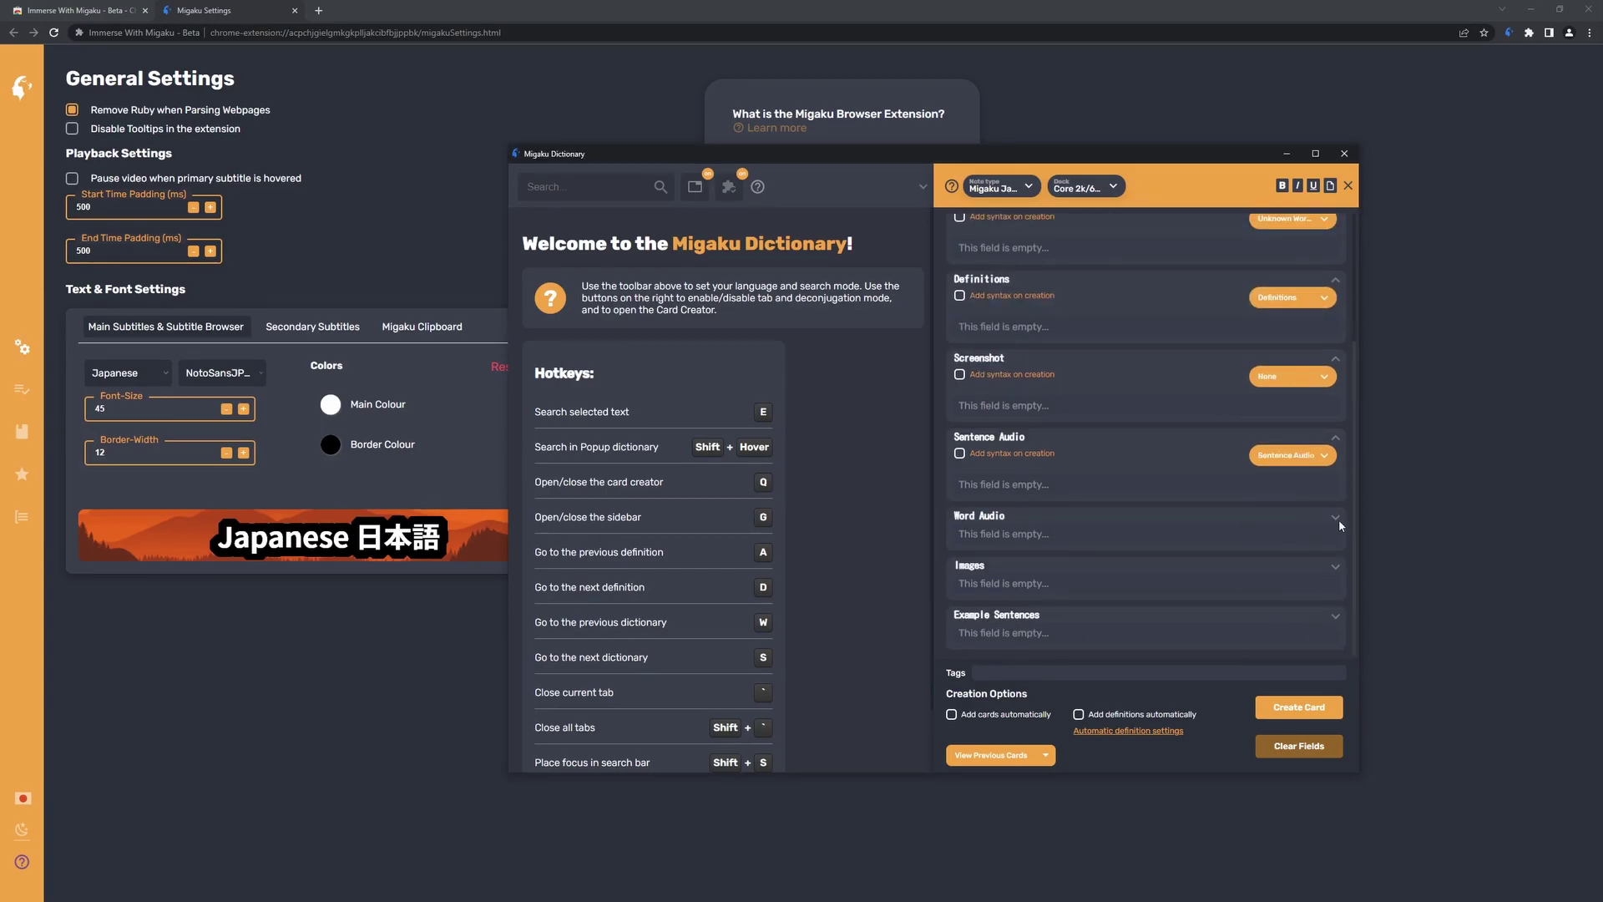
pyautogui.click(1336, 518)
pyautogui.click(1325, 534)
pyautogui.click(1327, 608)
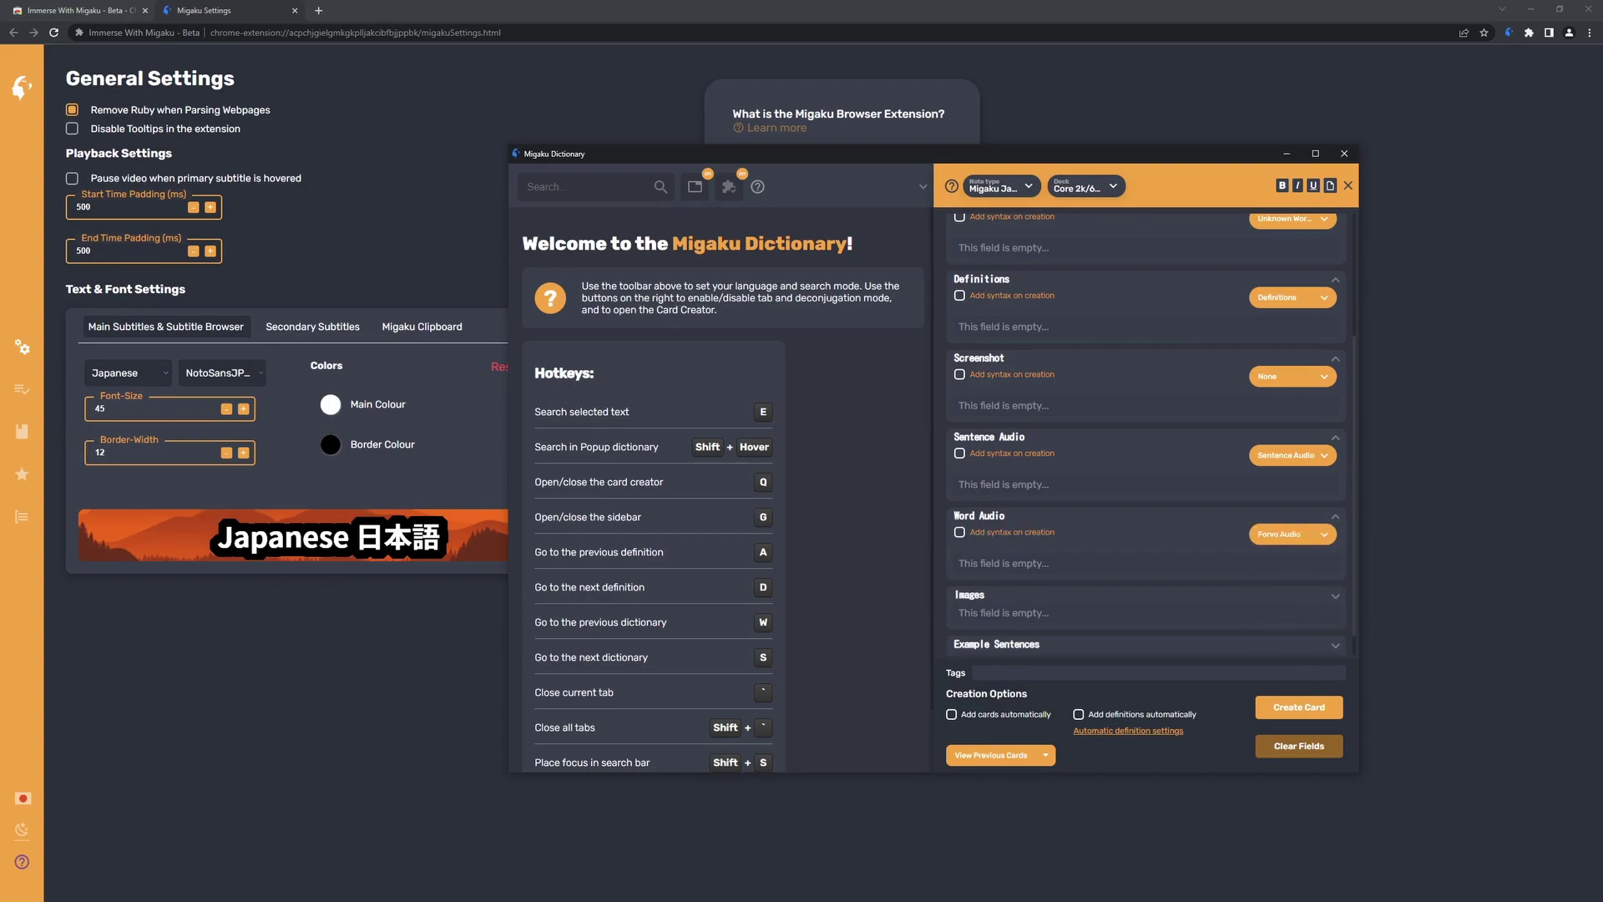
pyautogui.click(1335, 596)
pyautogui.click(1311, 584)
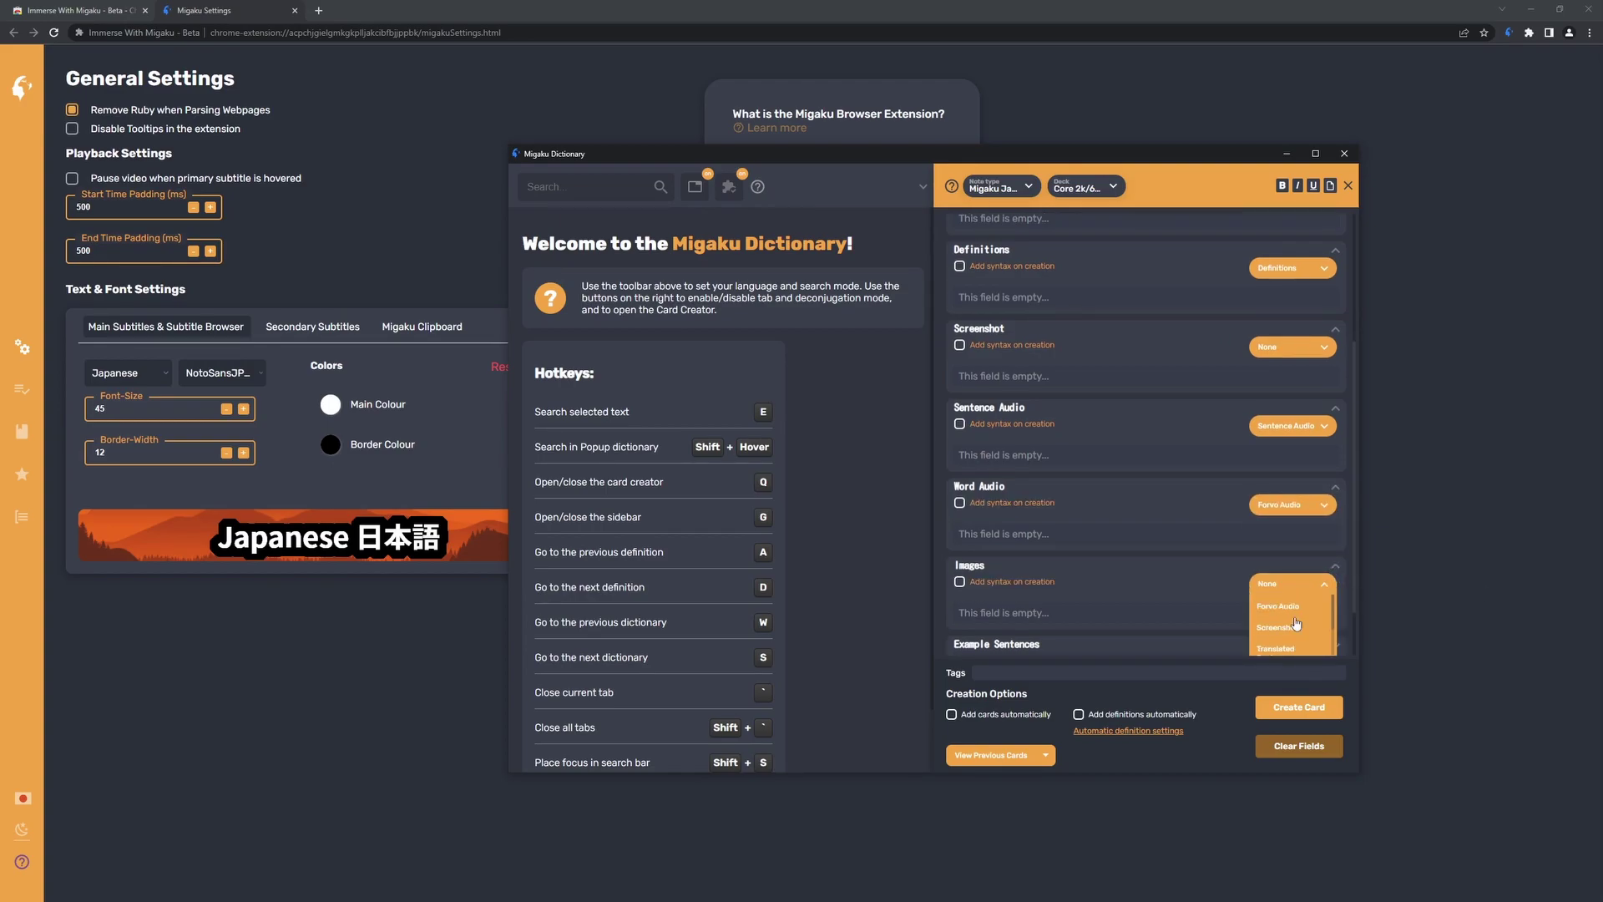
pyautogui.click(1296, 625)
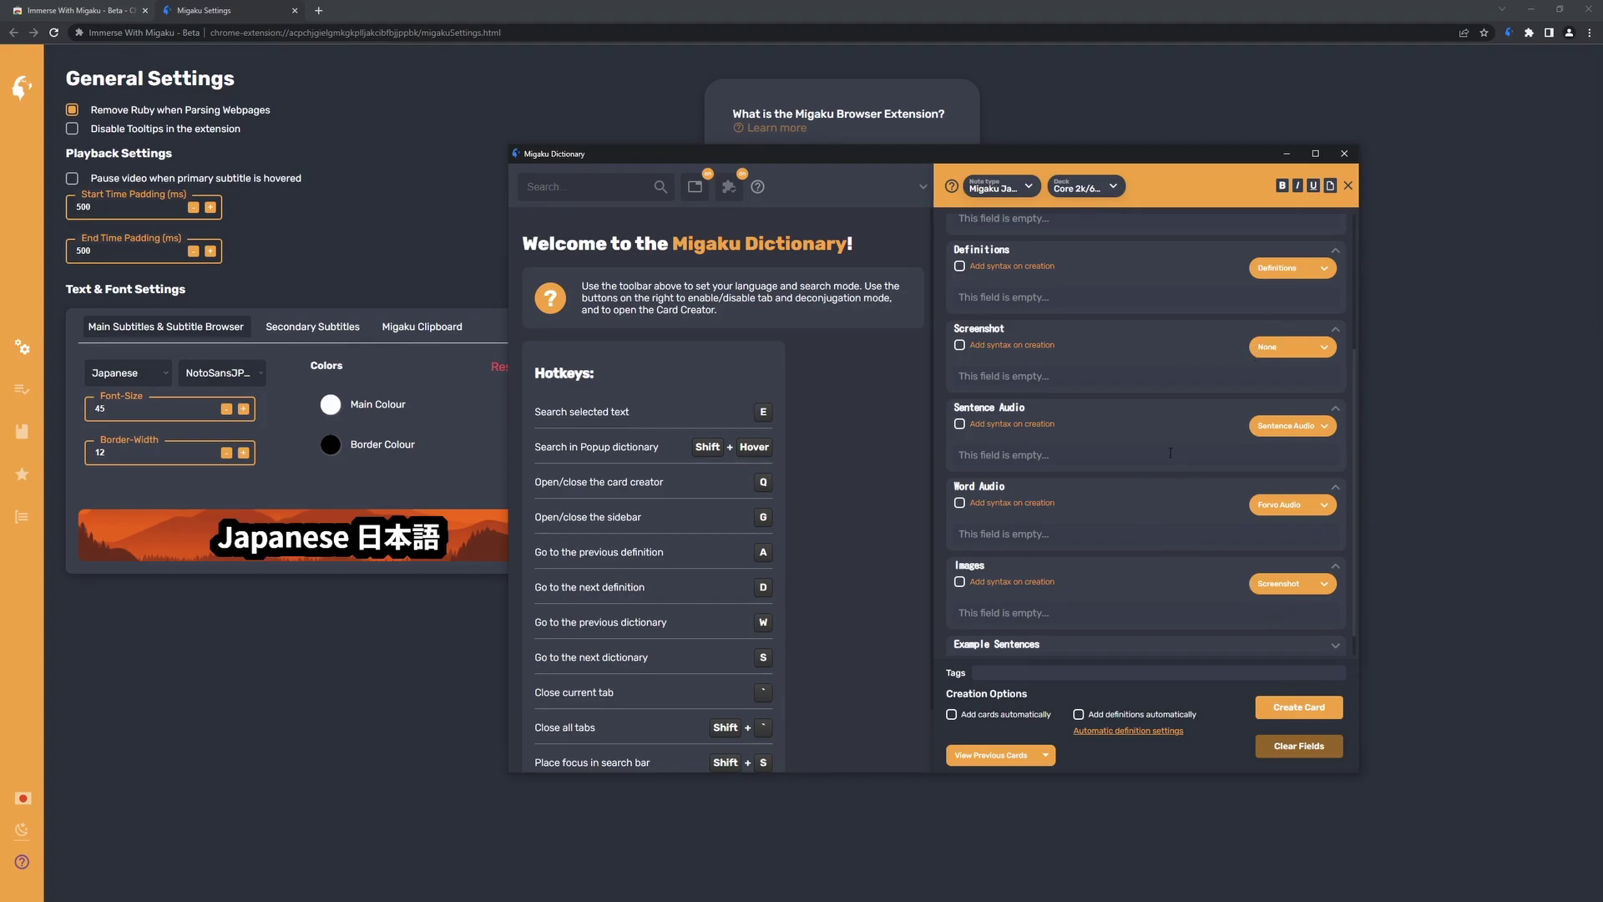
# Inspect the Example Sentences field's options, collapse them and review the other field assignments
pyautogui.scroll(-1, 1230, 580)
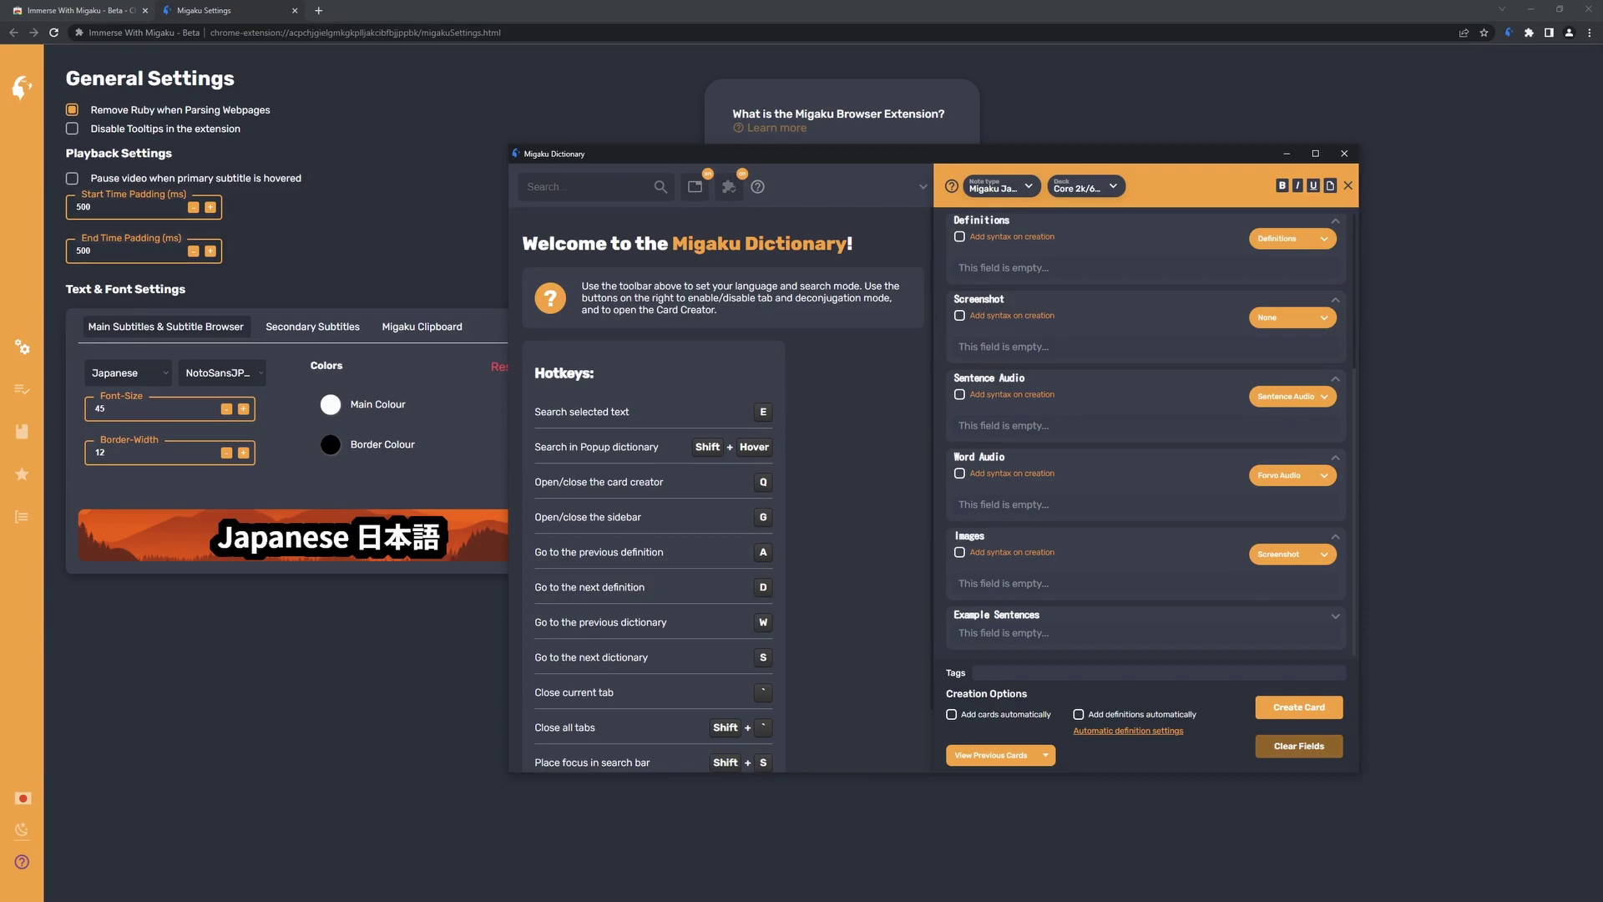
pyautogui.click(1335, 616)
pyautogui.scroll(-1, 1275, 614)
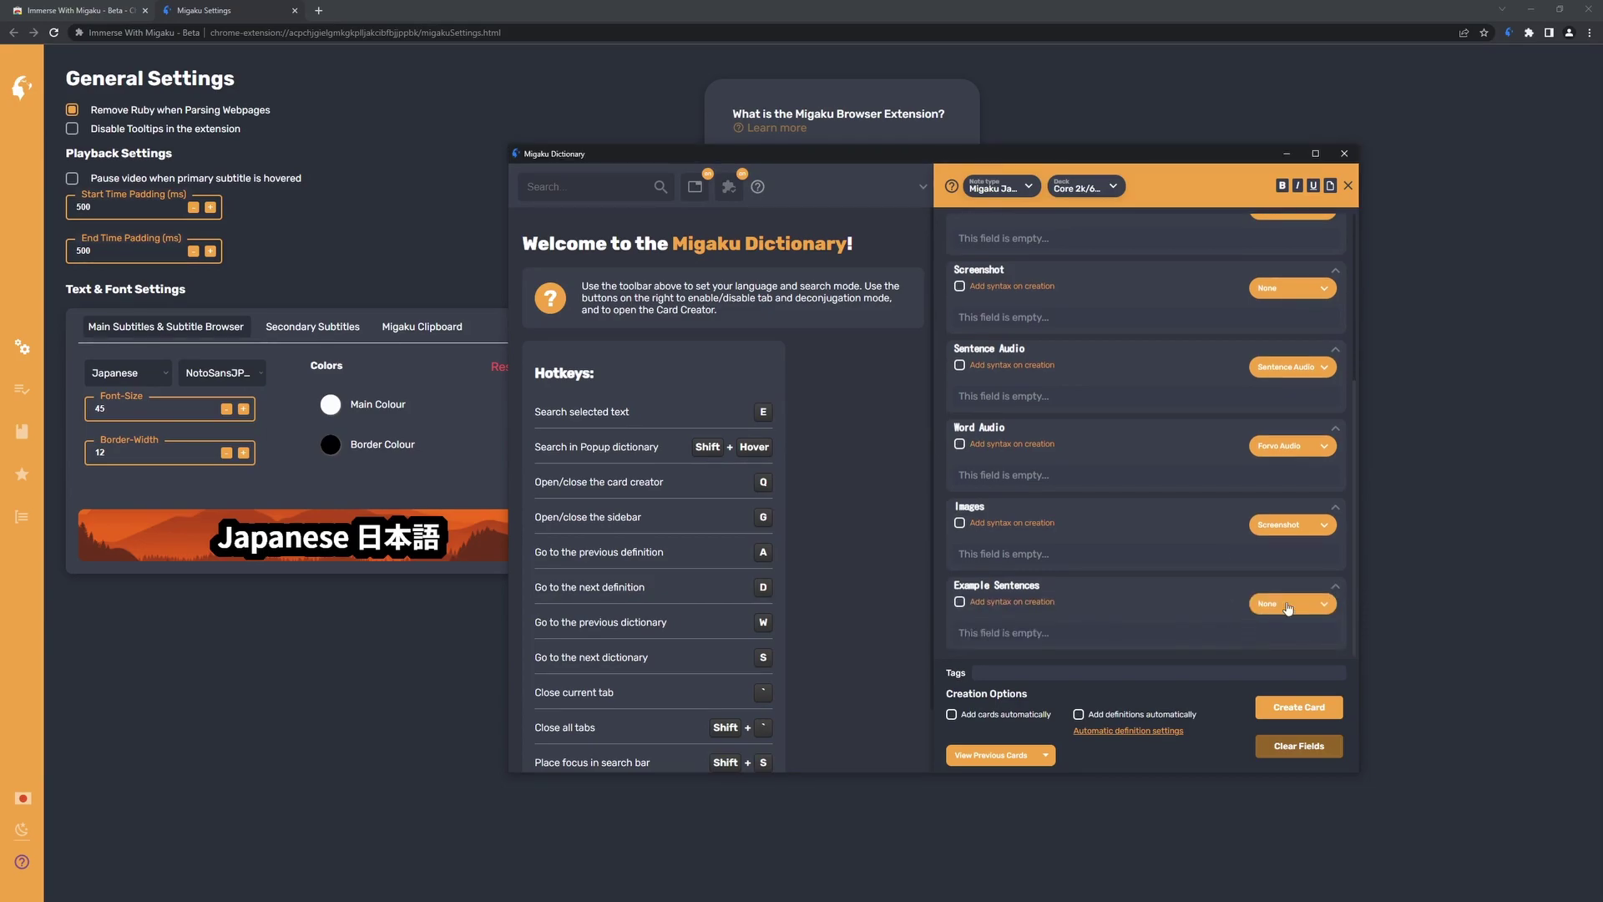
pyautogui.click(1335, 587)
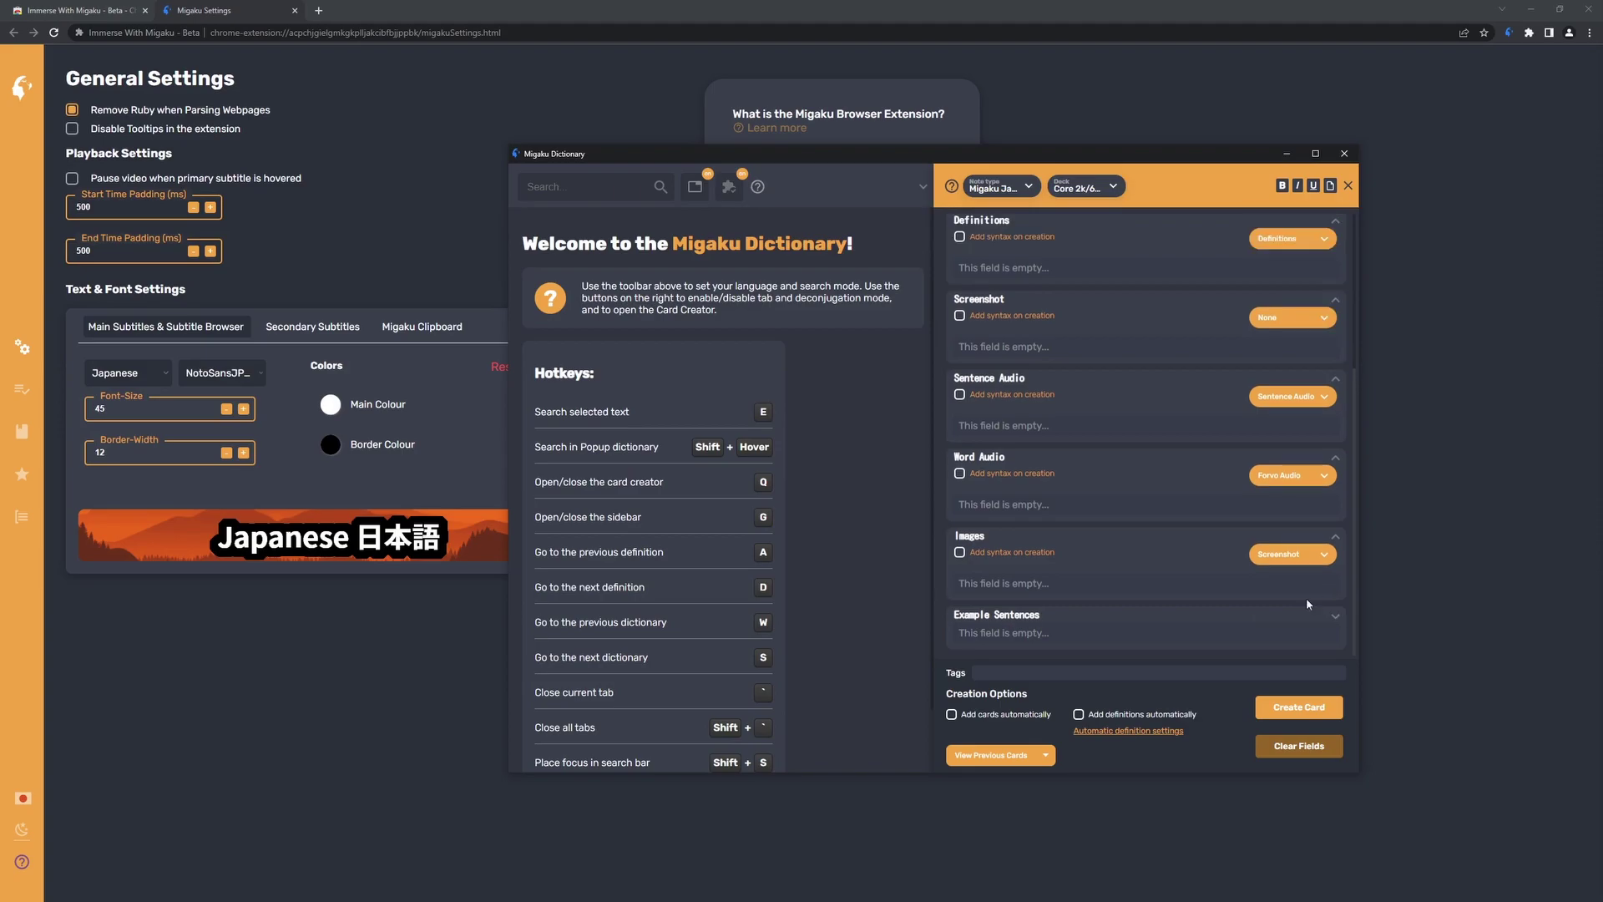
pyautogui.scroll(3, 1219, 544)
pyautogui.scroll(-3, 1144, 551)
# Enable adding definitions automatically and choose the 1st dictionary in the automatic definition settings
pyautogui.click(1079, 716)
pyautogui.click(1112, 731)
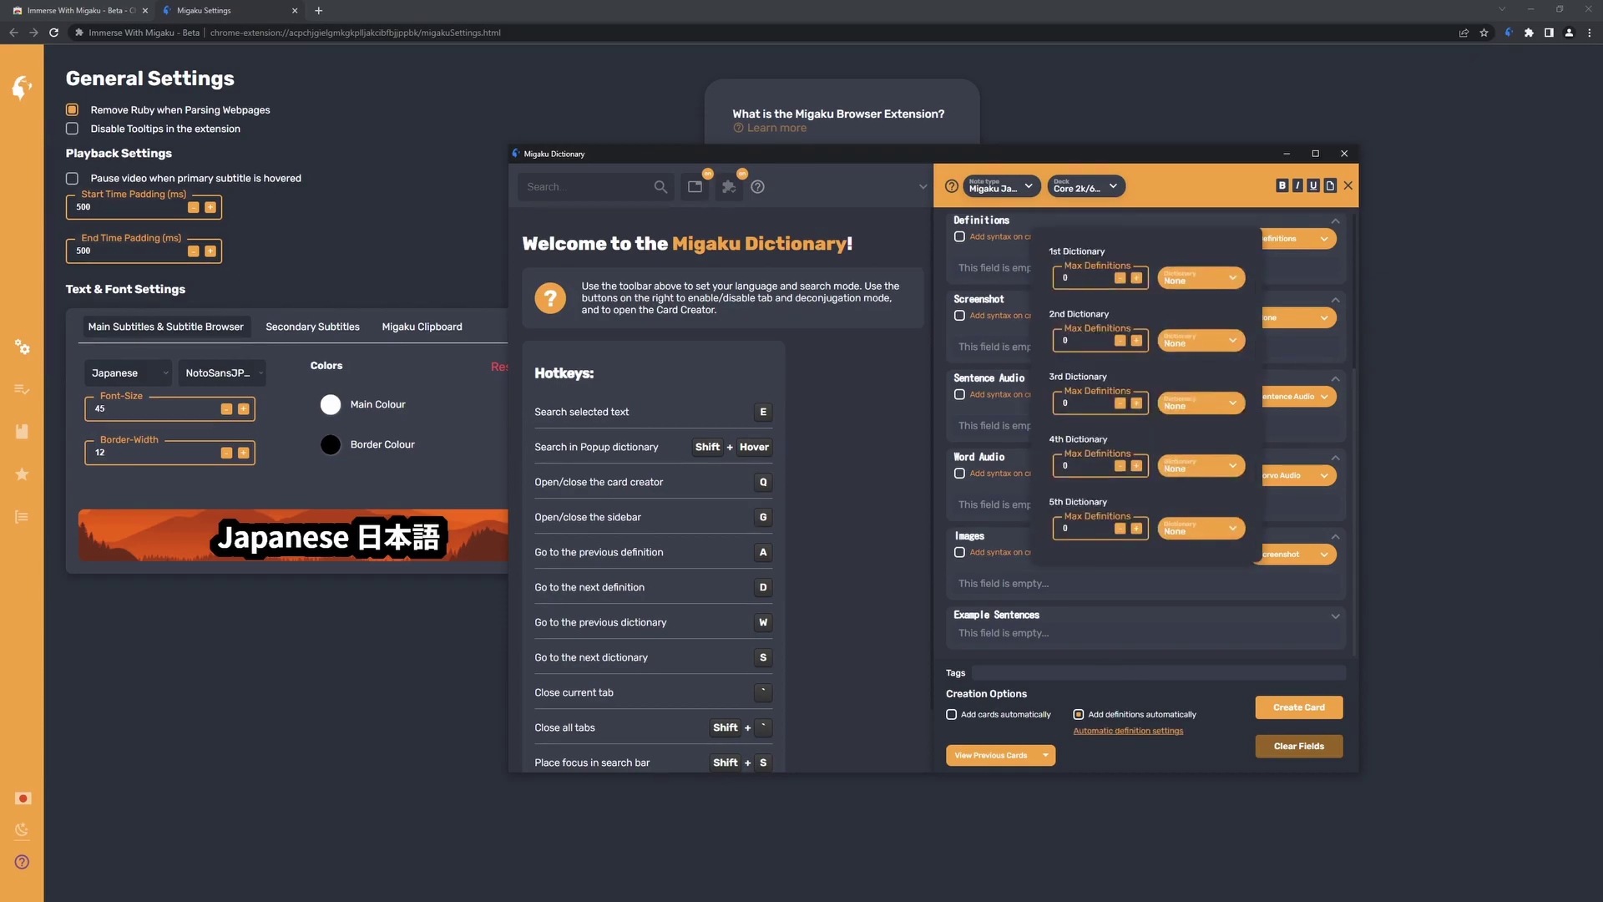
pyautogui.click(1198, 278)
pyautogui.click(1193, 302)
pyautogui.click(1059, 394)
pyautogui.click(1184, 758)
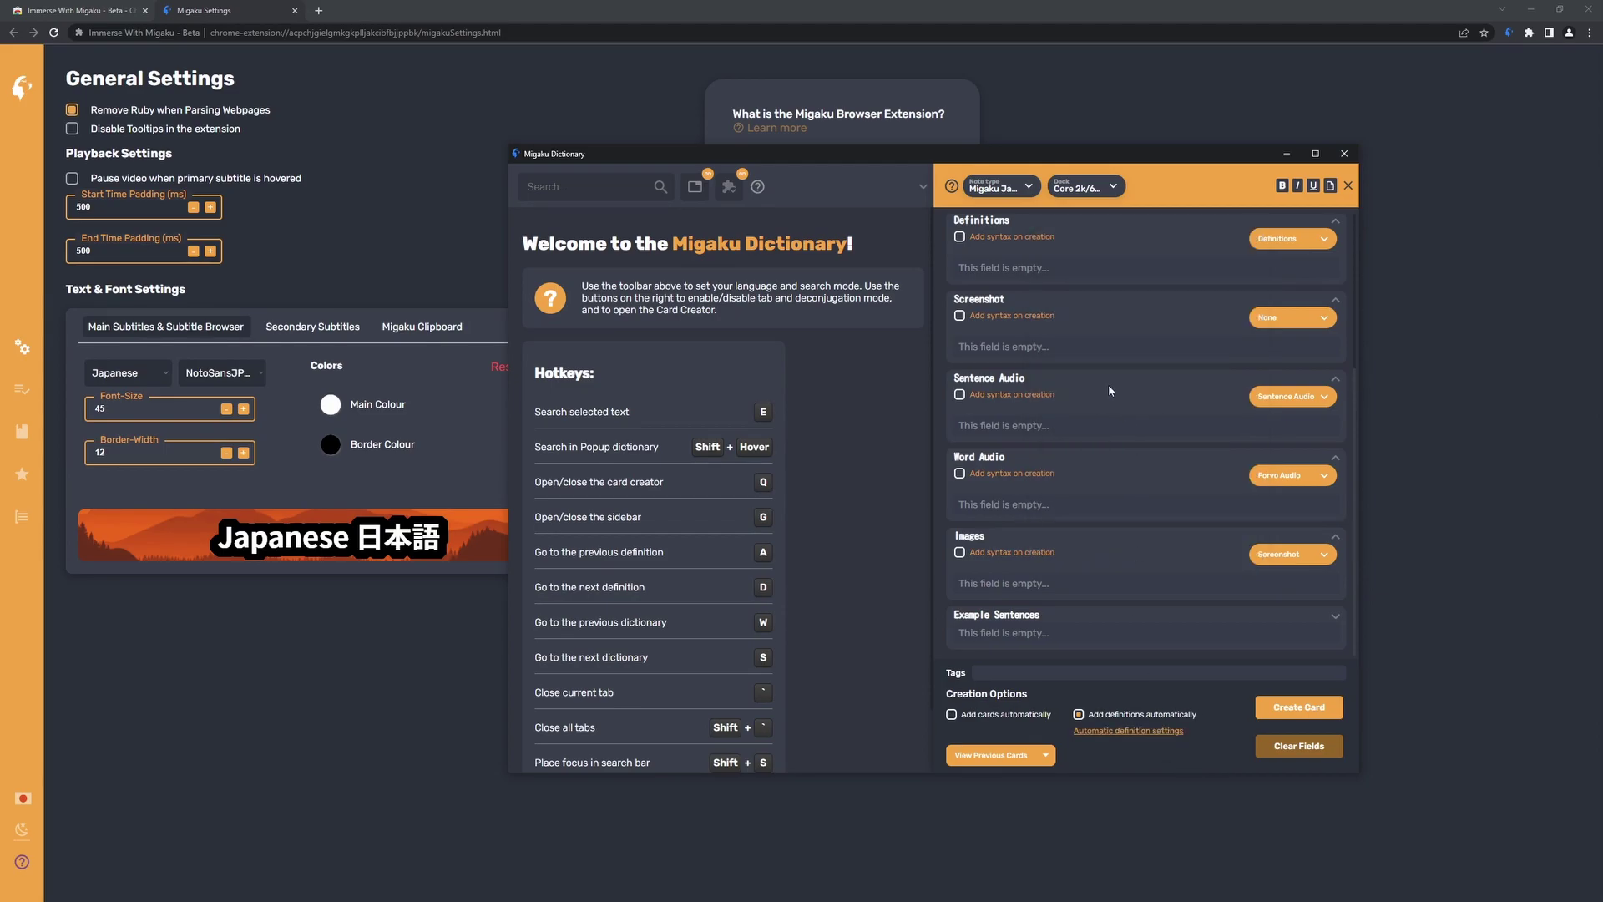
# Choose Immersion Sentences as the deck for new cards
pyautogui.scroll(3, 1182, 459)
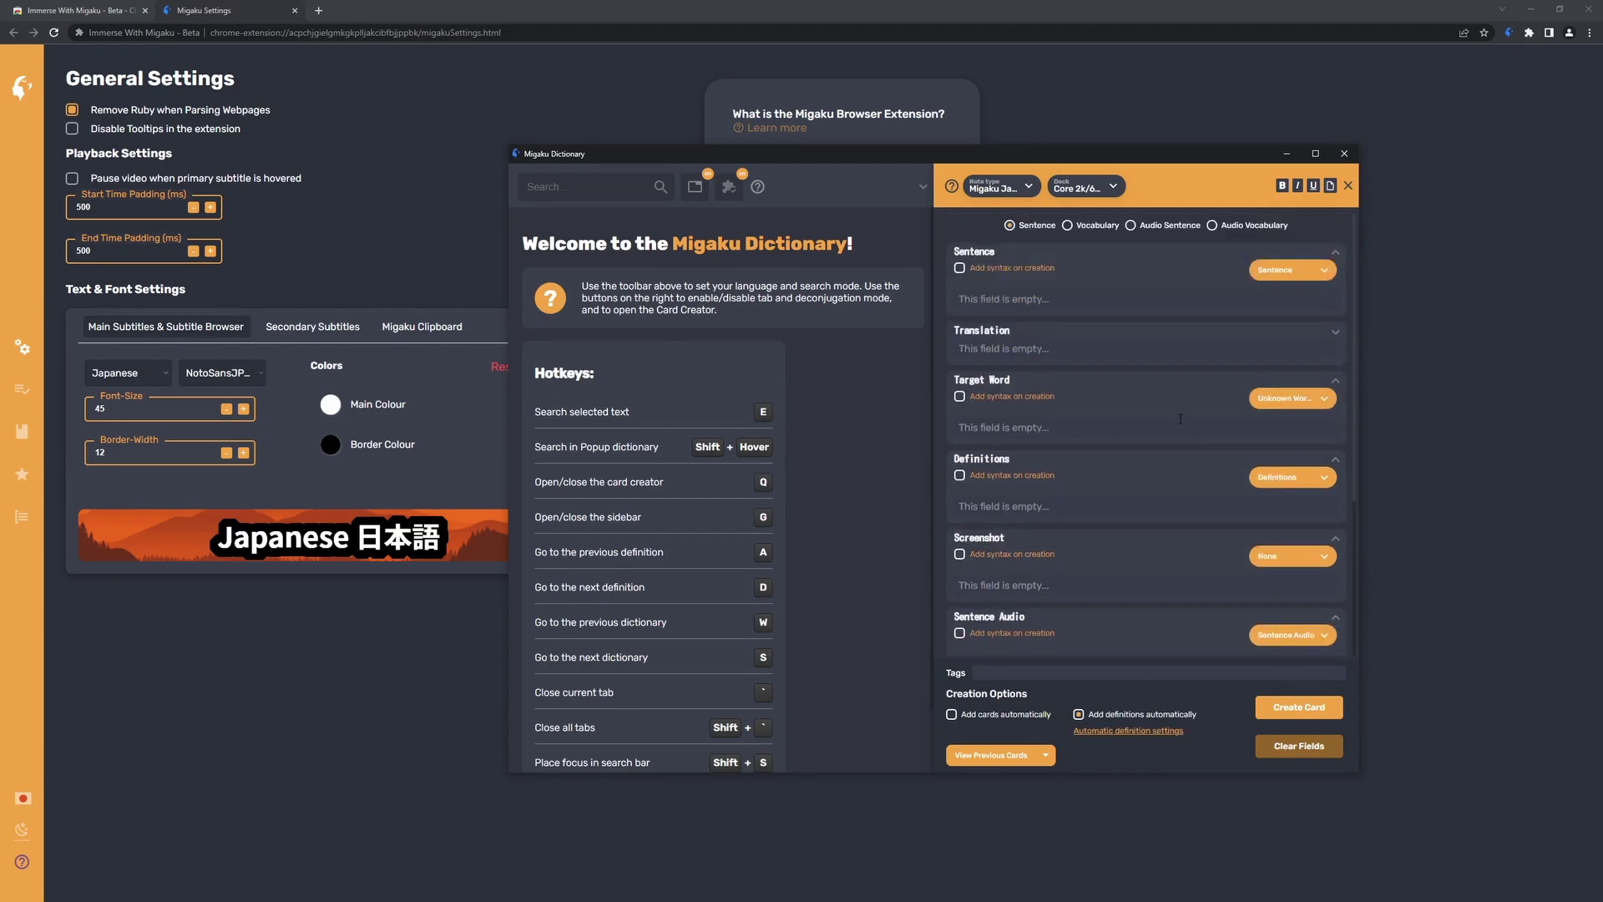
pyautogui.click(1100, 192)
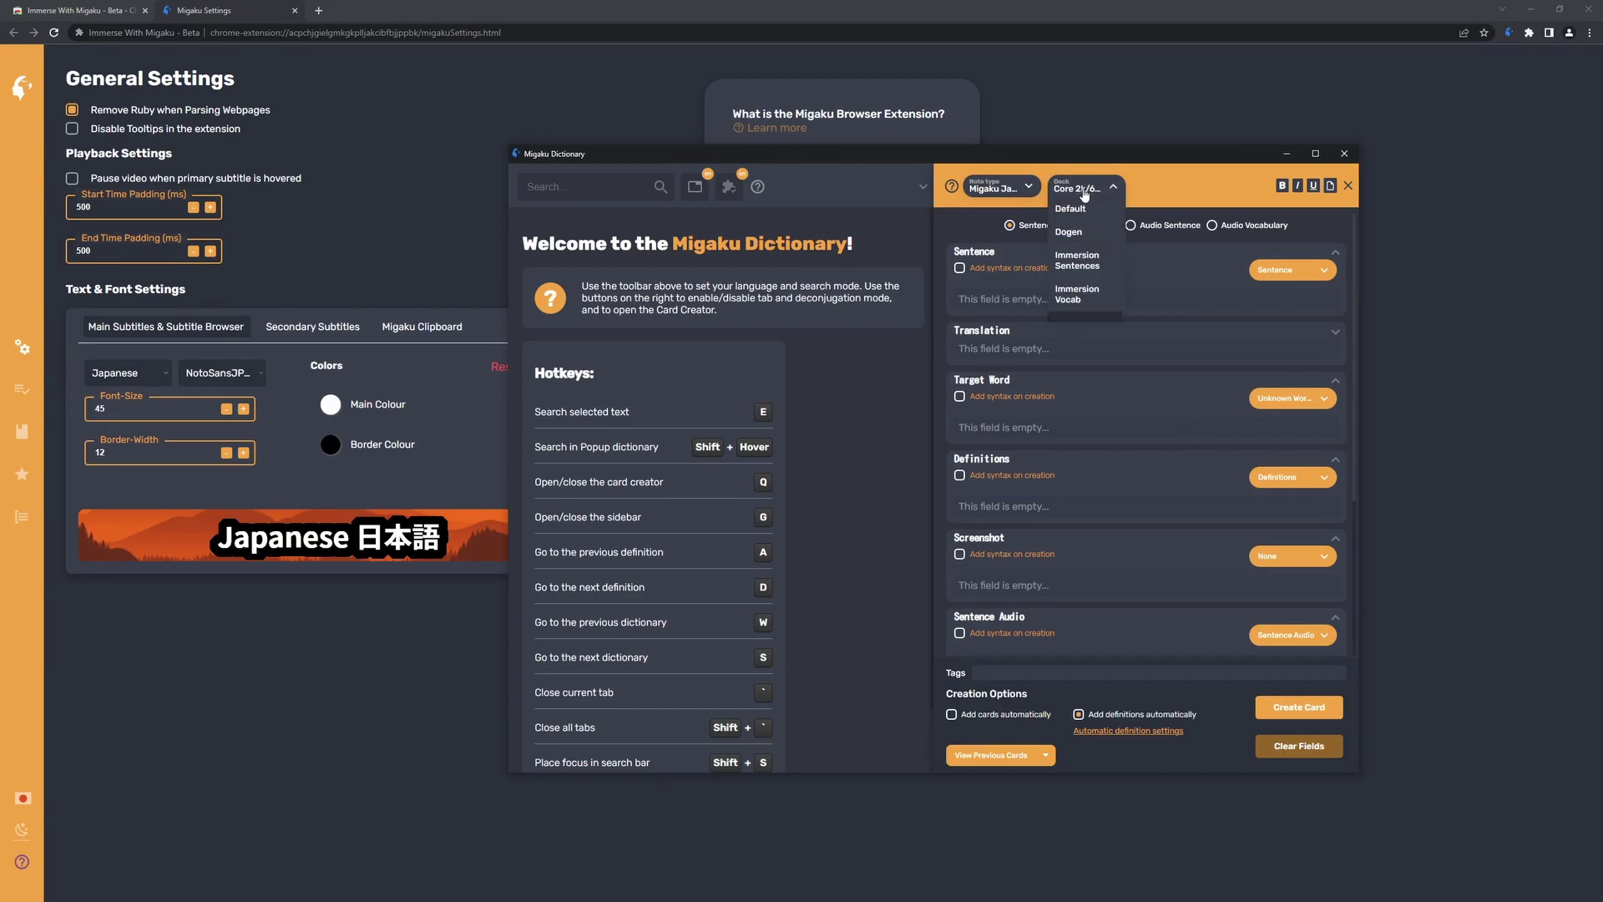
pyautogui.rightClick(1093, 268)
pyautogui.click(1069, 269)
pyautogui.click(1069, 261)
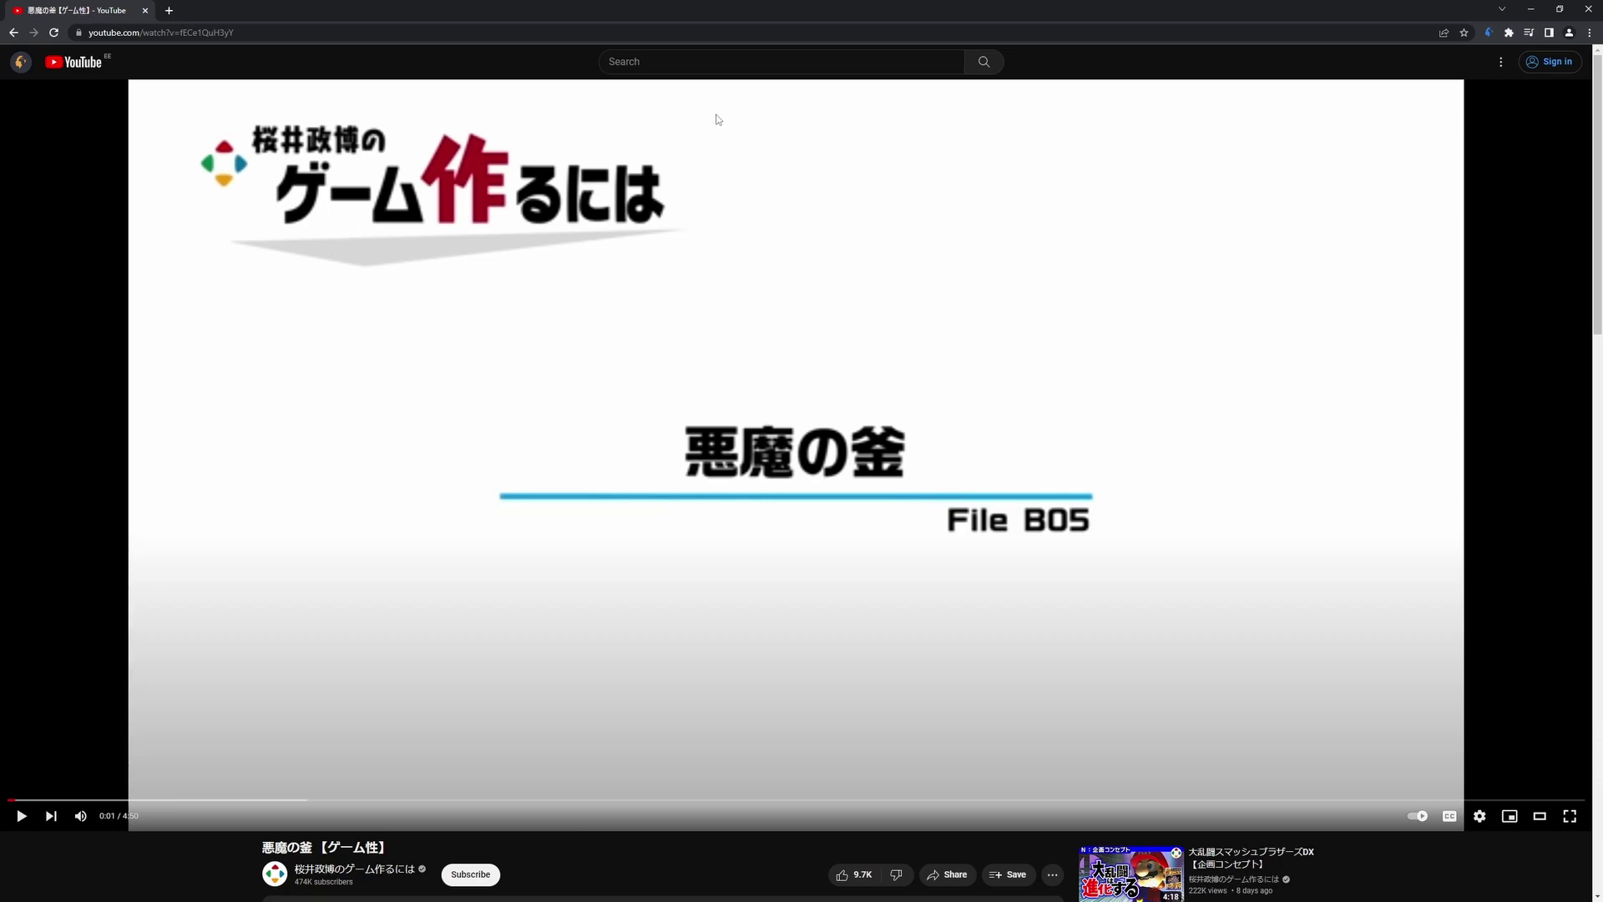
# Check the Migaku extension menu on the YouTube video, move the floating Migaku icon beside the YouTube logo and open the Migaku Toolbar
pyautogui.click(1489, 32)
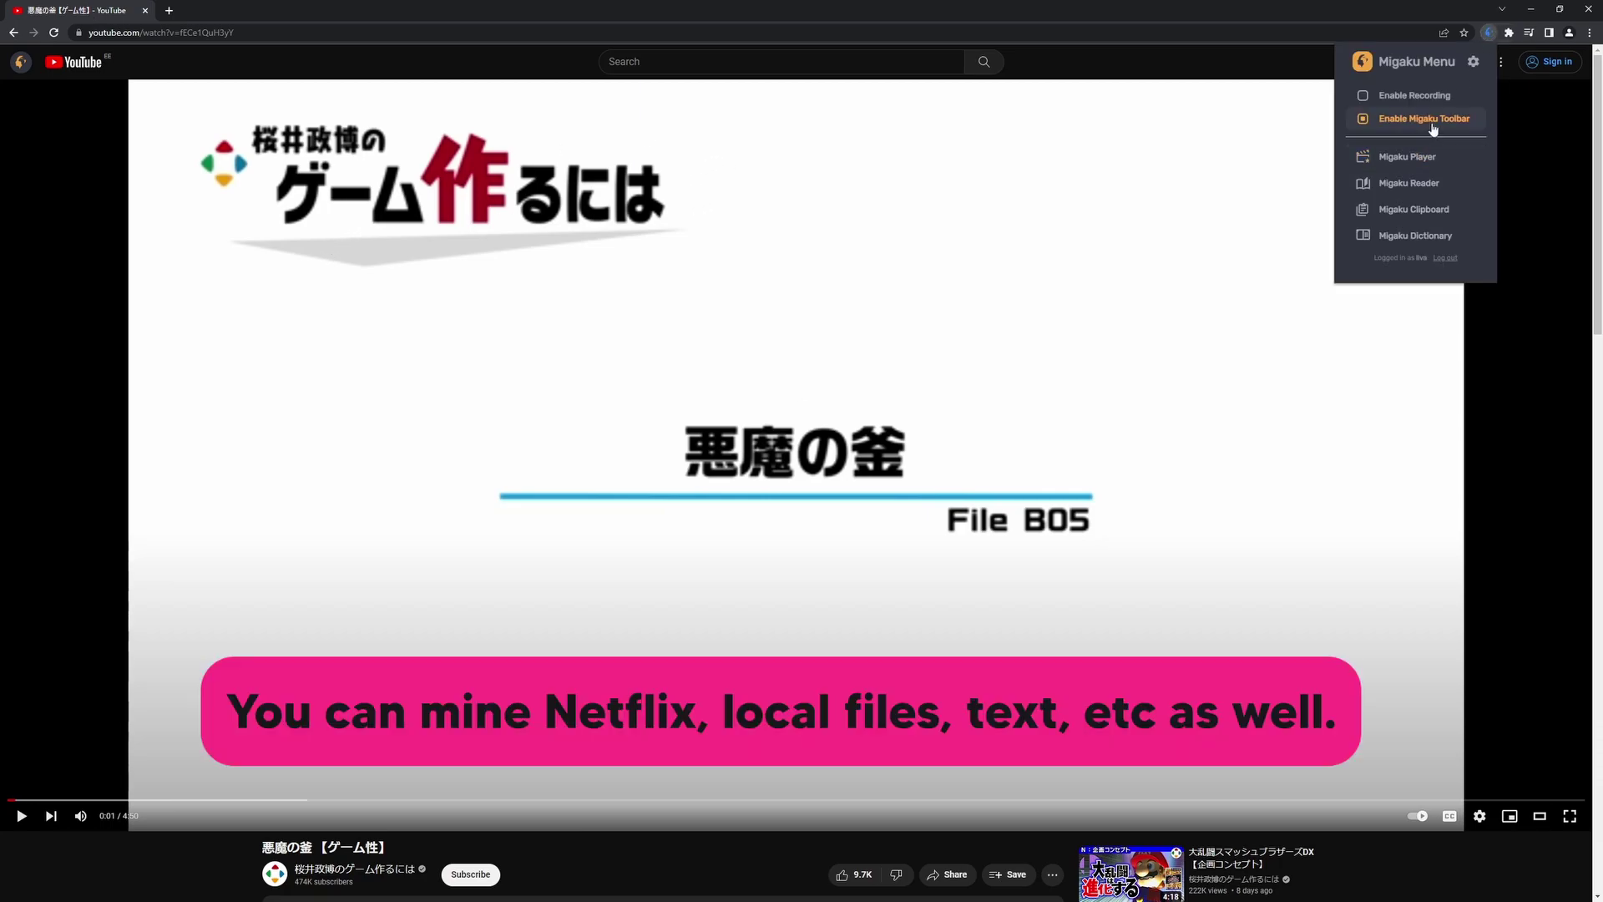
pyautogui.click(17, 69)
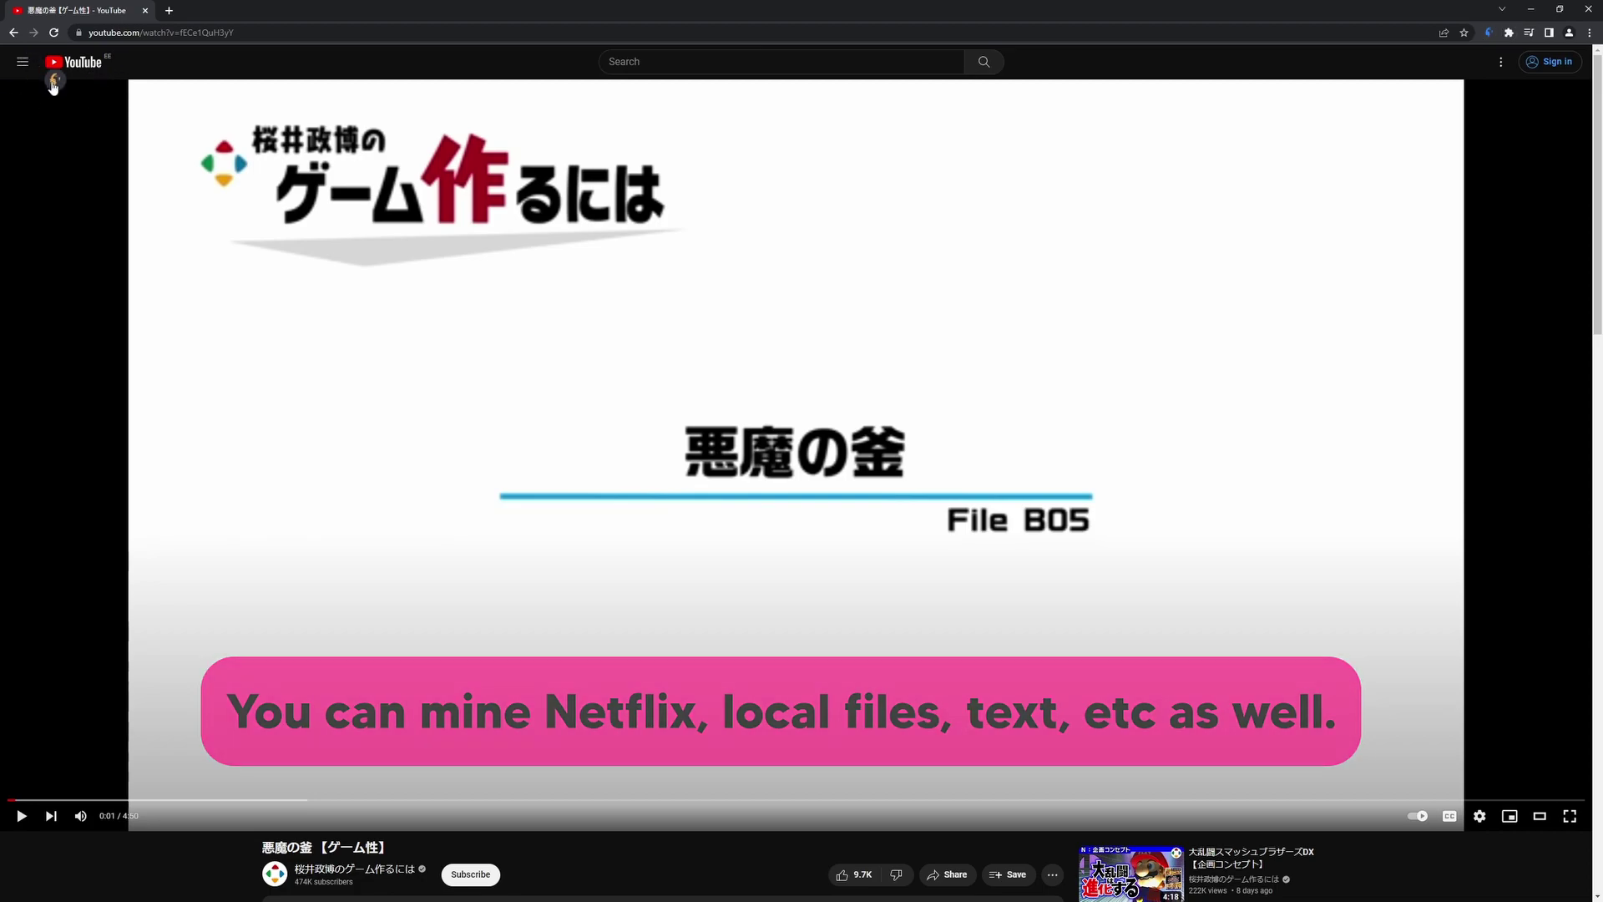
pyautogui.moveTo(45, 73); pyautogui.dragTo(147, 67)
pyautogui.click(147, 65)
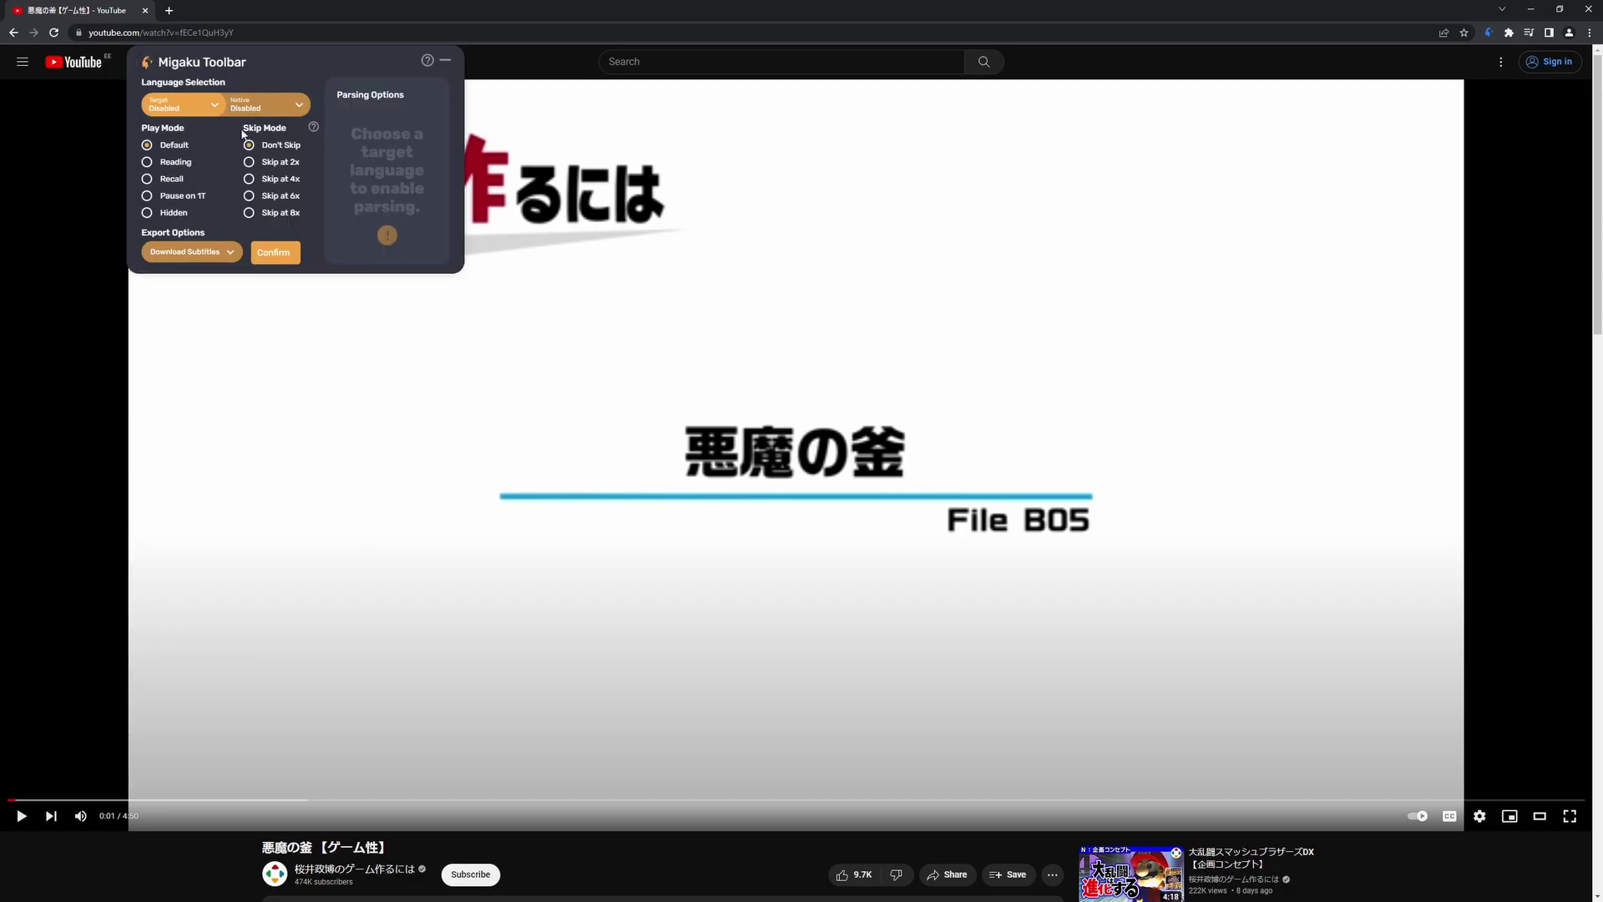
# Choose Japanese (auto-generated) as the target subtitle language and open the subtitle browser beside the video
pyautogui.click(189, 111)
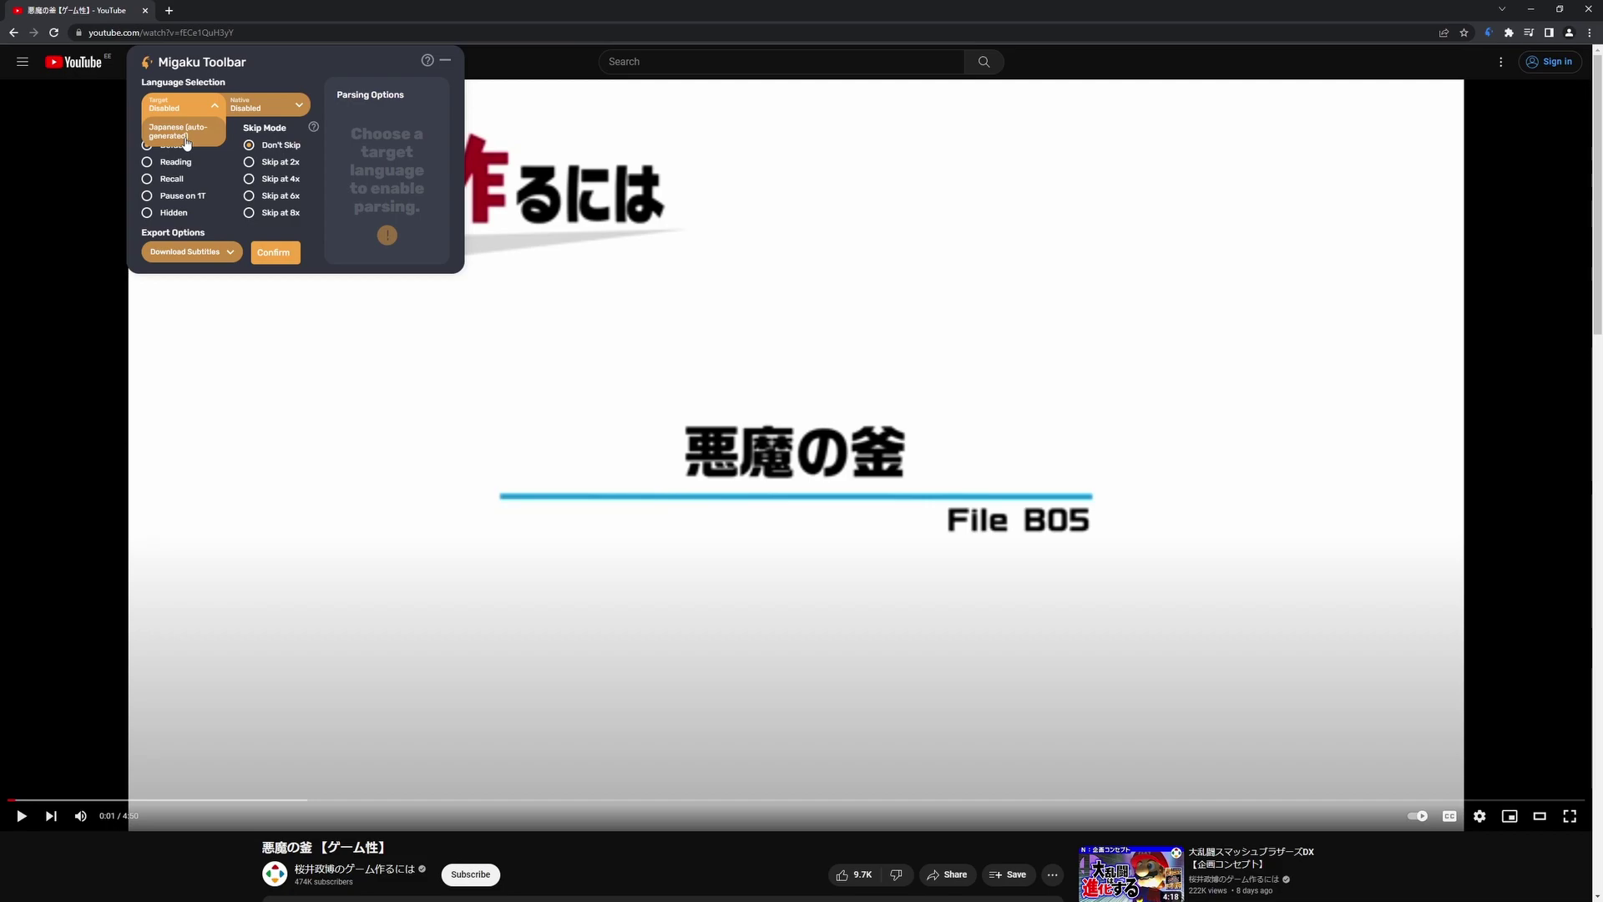
pyautogui.click(192, 140)
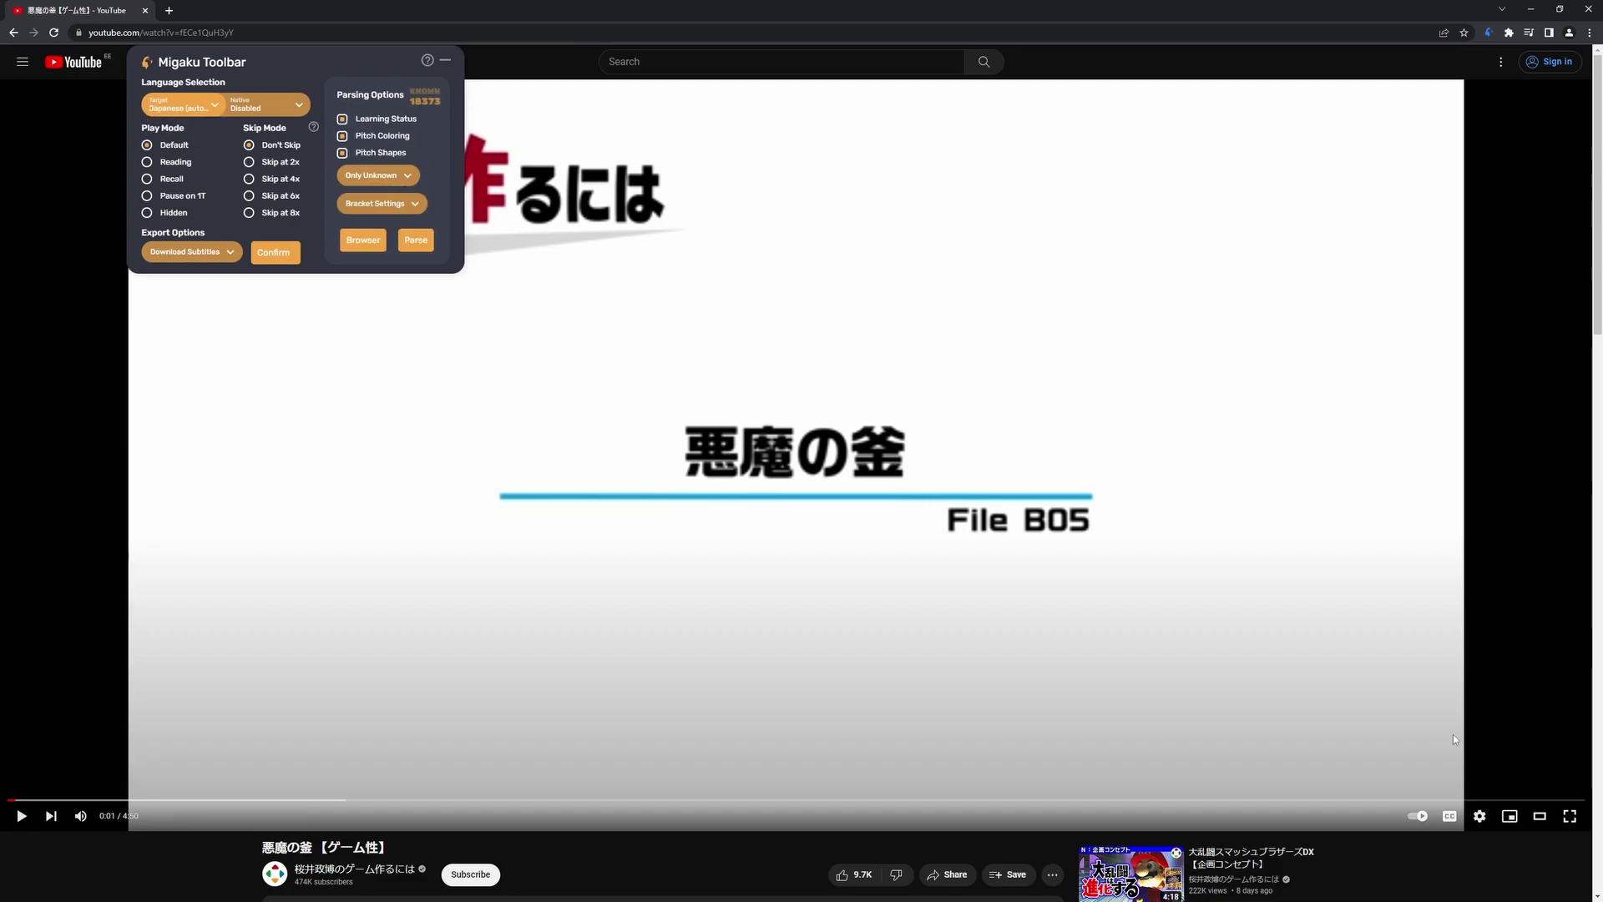
pyautogui.click(1447, 817)
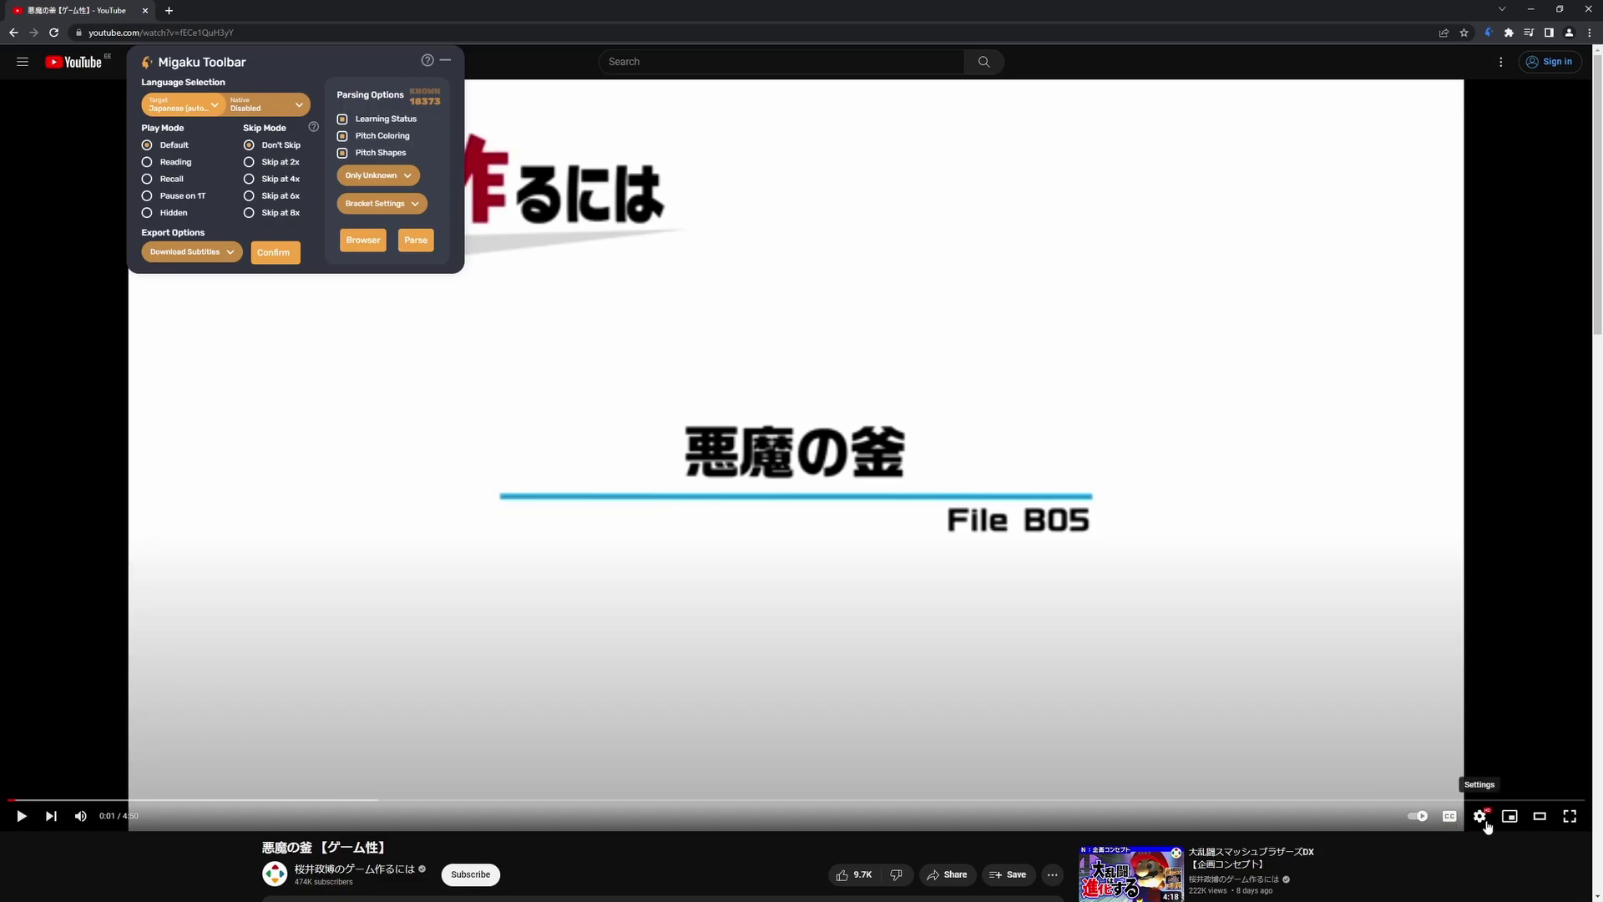
pyautogui.click(1480, 816)
pyautogui.click(1466, 751)
pyautogui.click(368, 244)
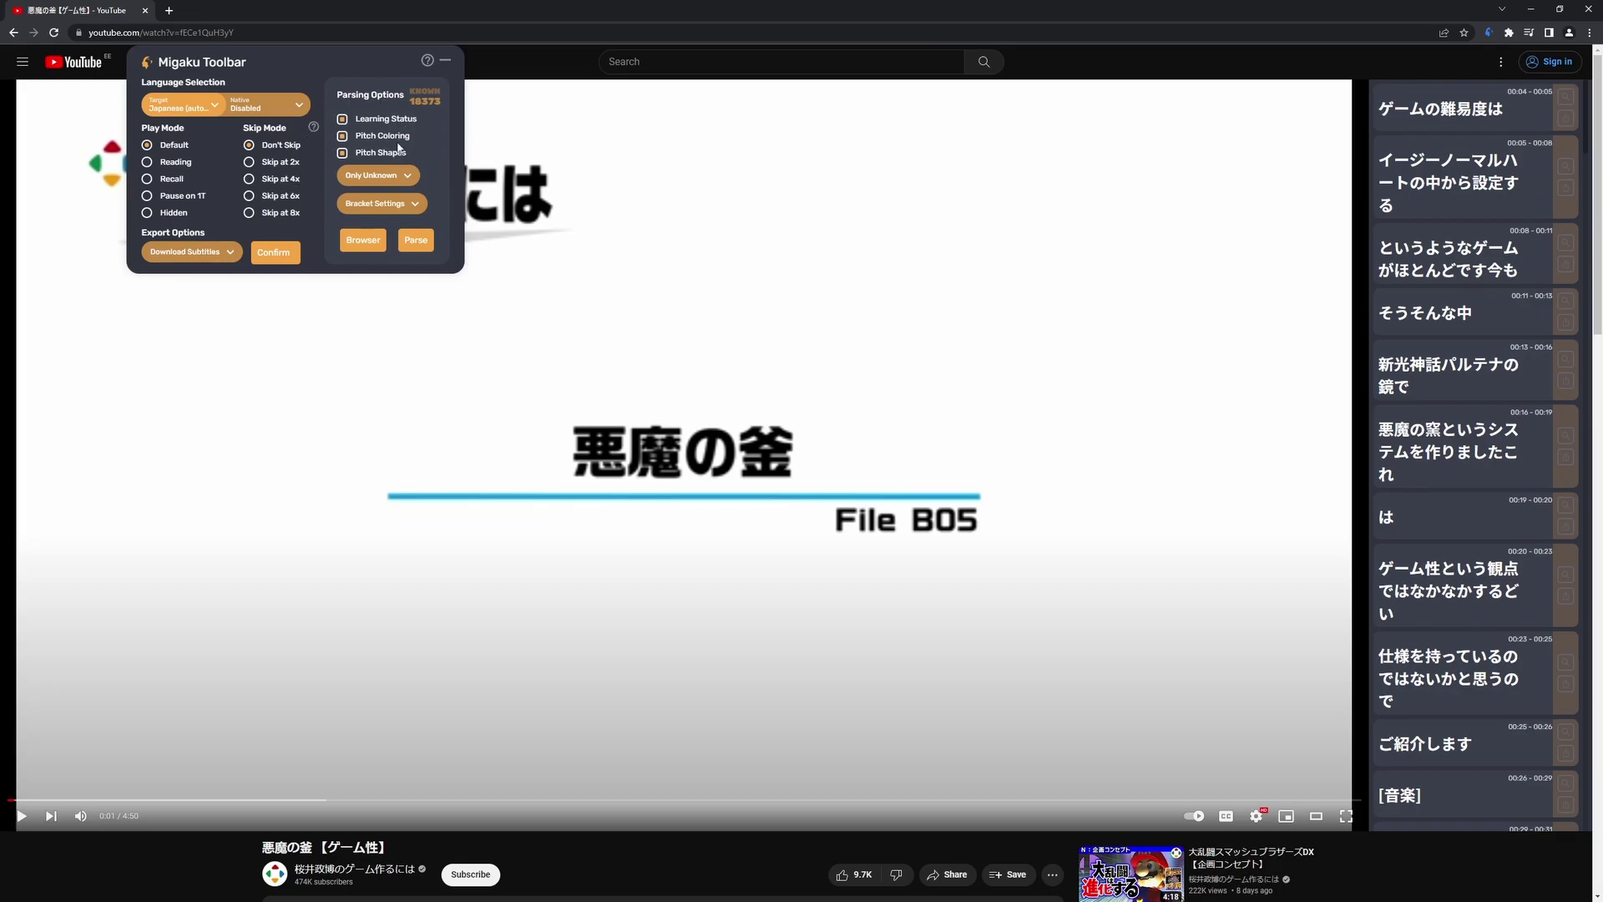
# Turn off Pitch Shapes, set the parsed text display to Kanji and review the bracket removal options
pyautogui.click(359, 156)
pyautogui.click(411, 204)
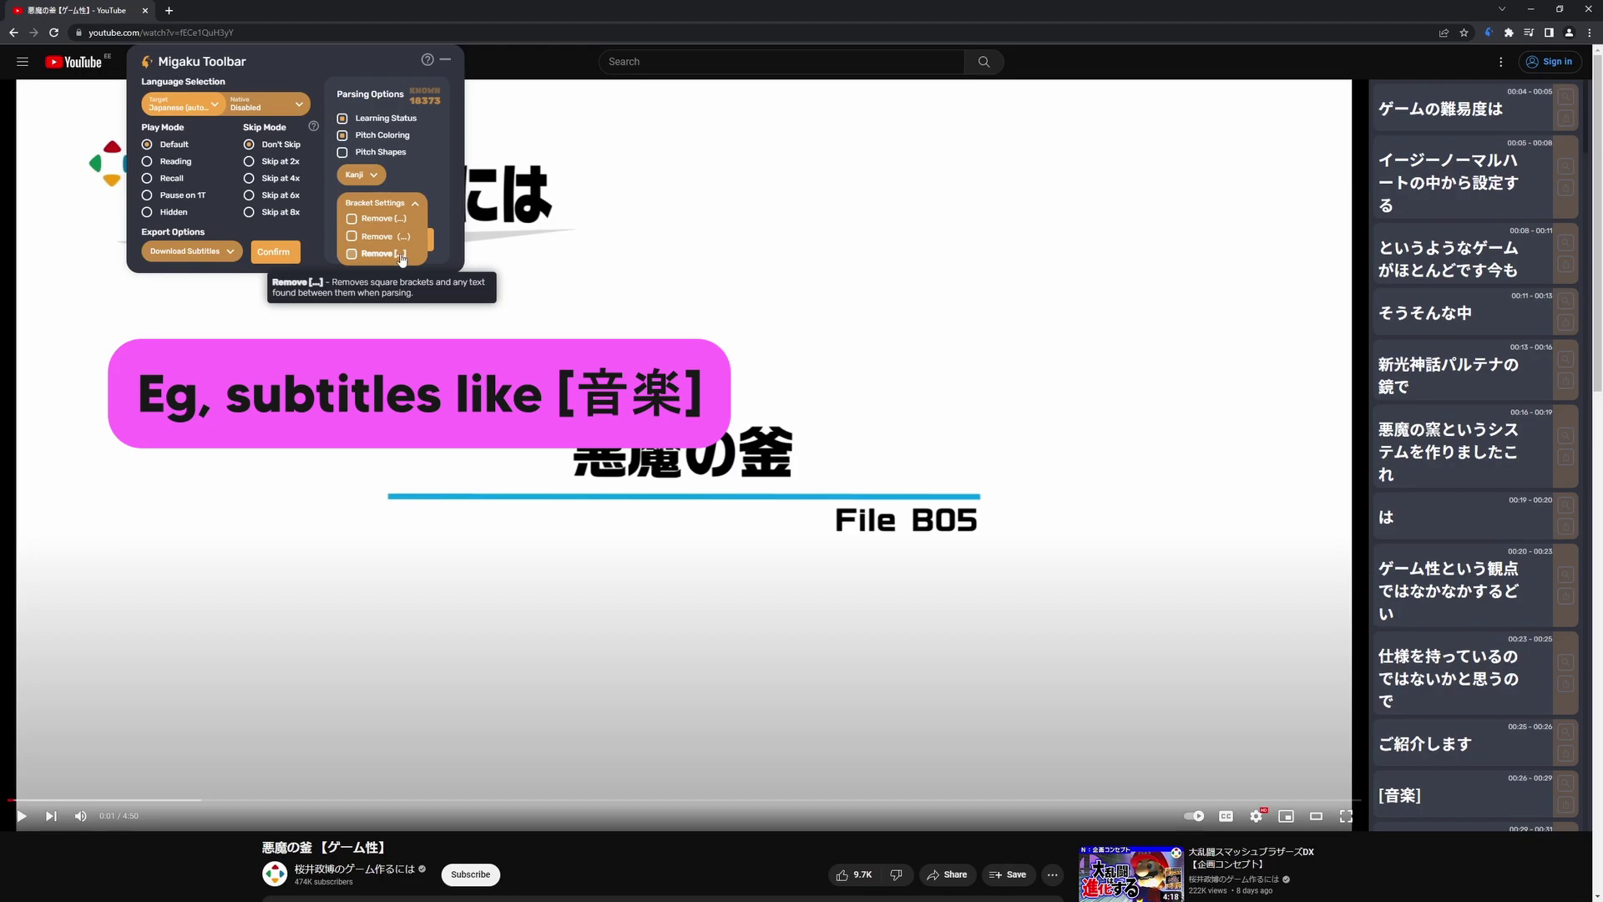
pyautogui.click(380, 203)
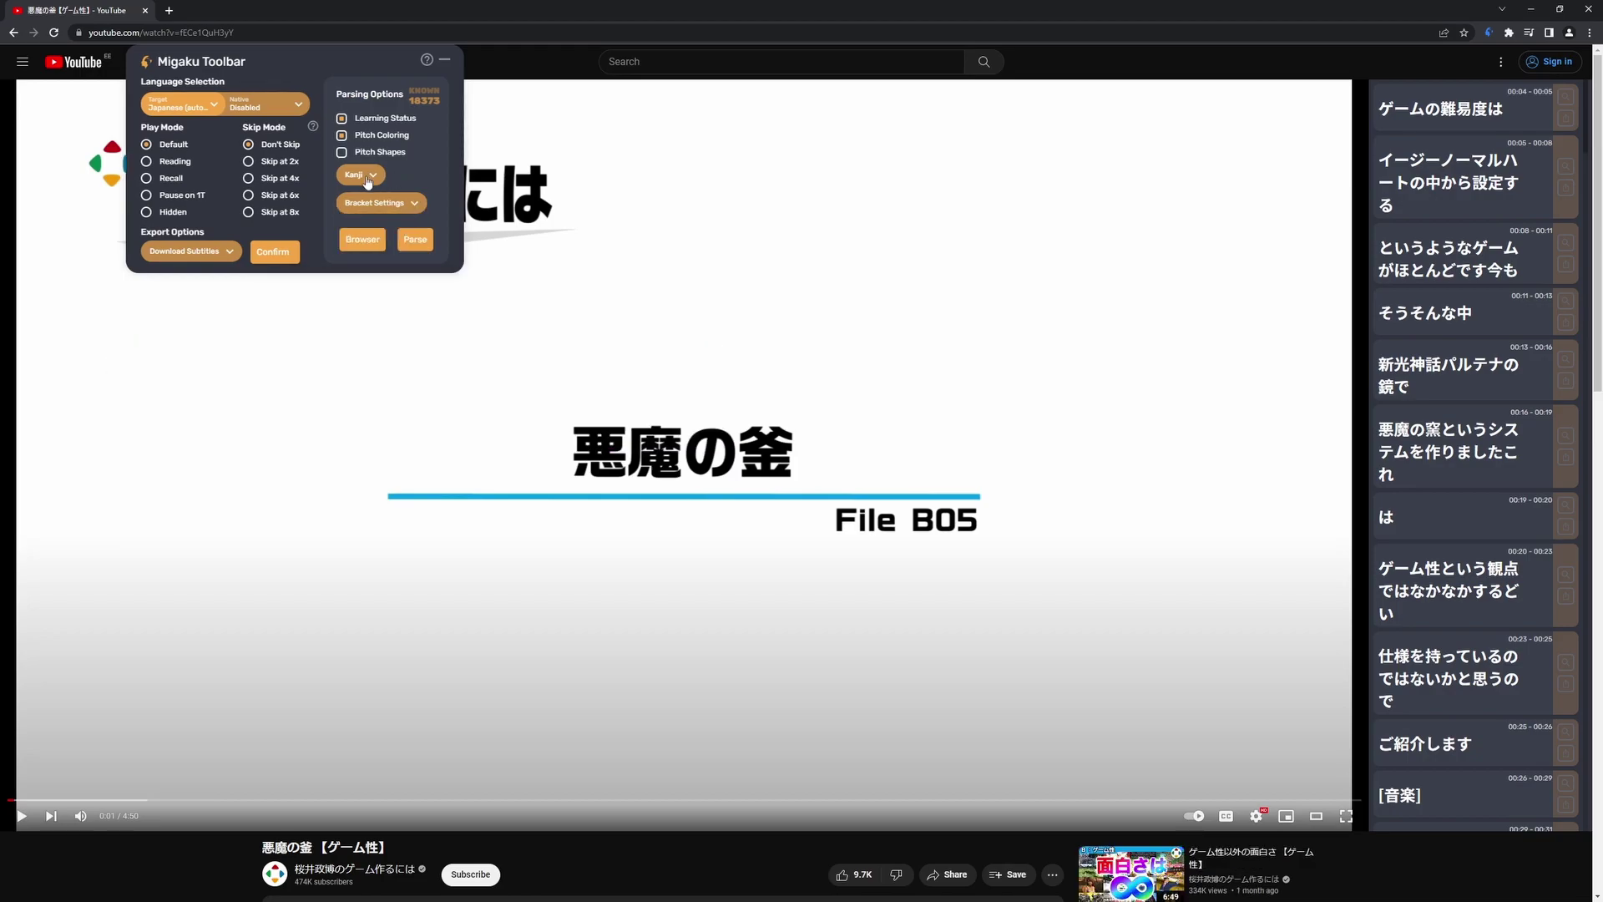
# Review the text display options, choose Furigana and parse the subtitles
pyautogui.click(368, 182)
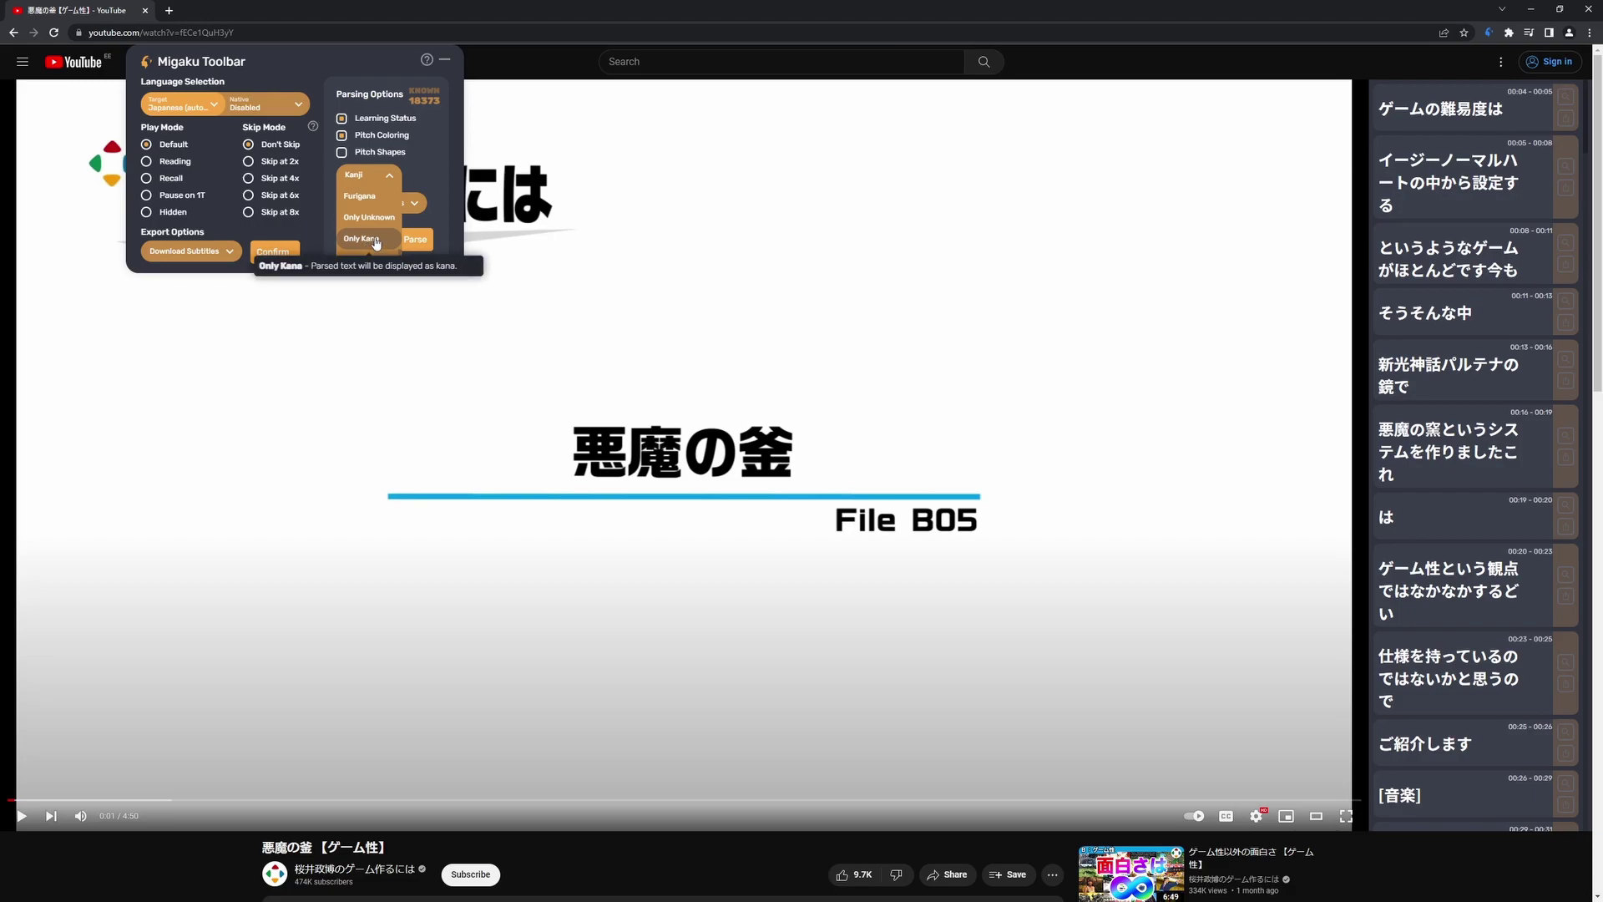
pyautogui.click(358, 176)
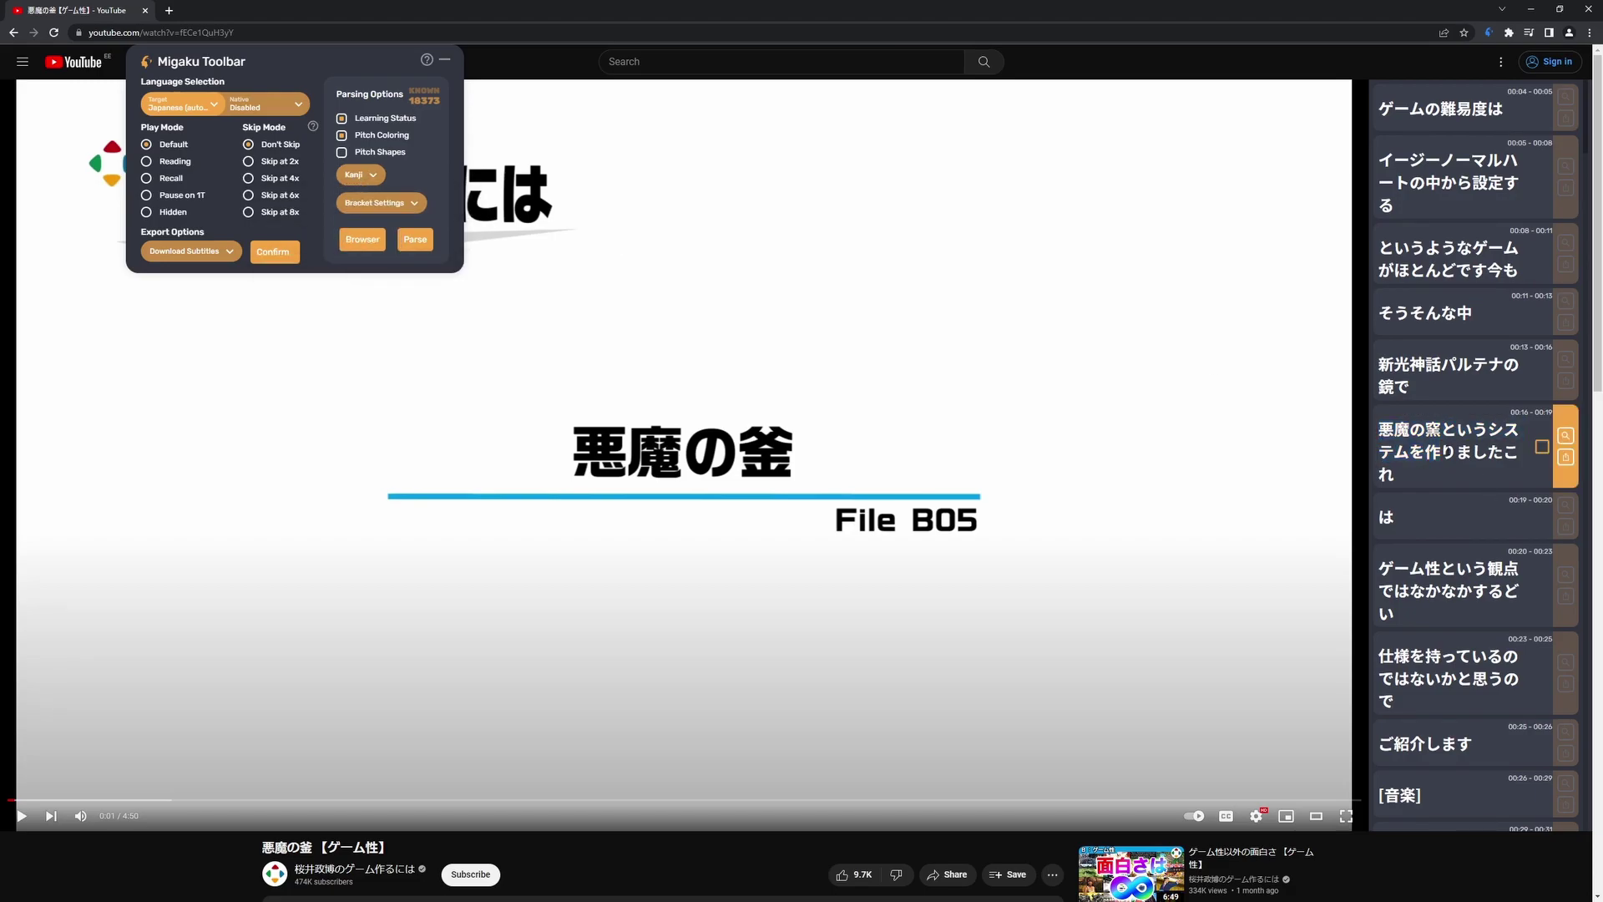
pyautogui.click(359, 175)
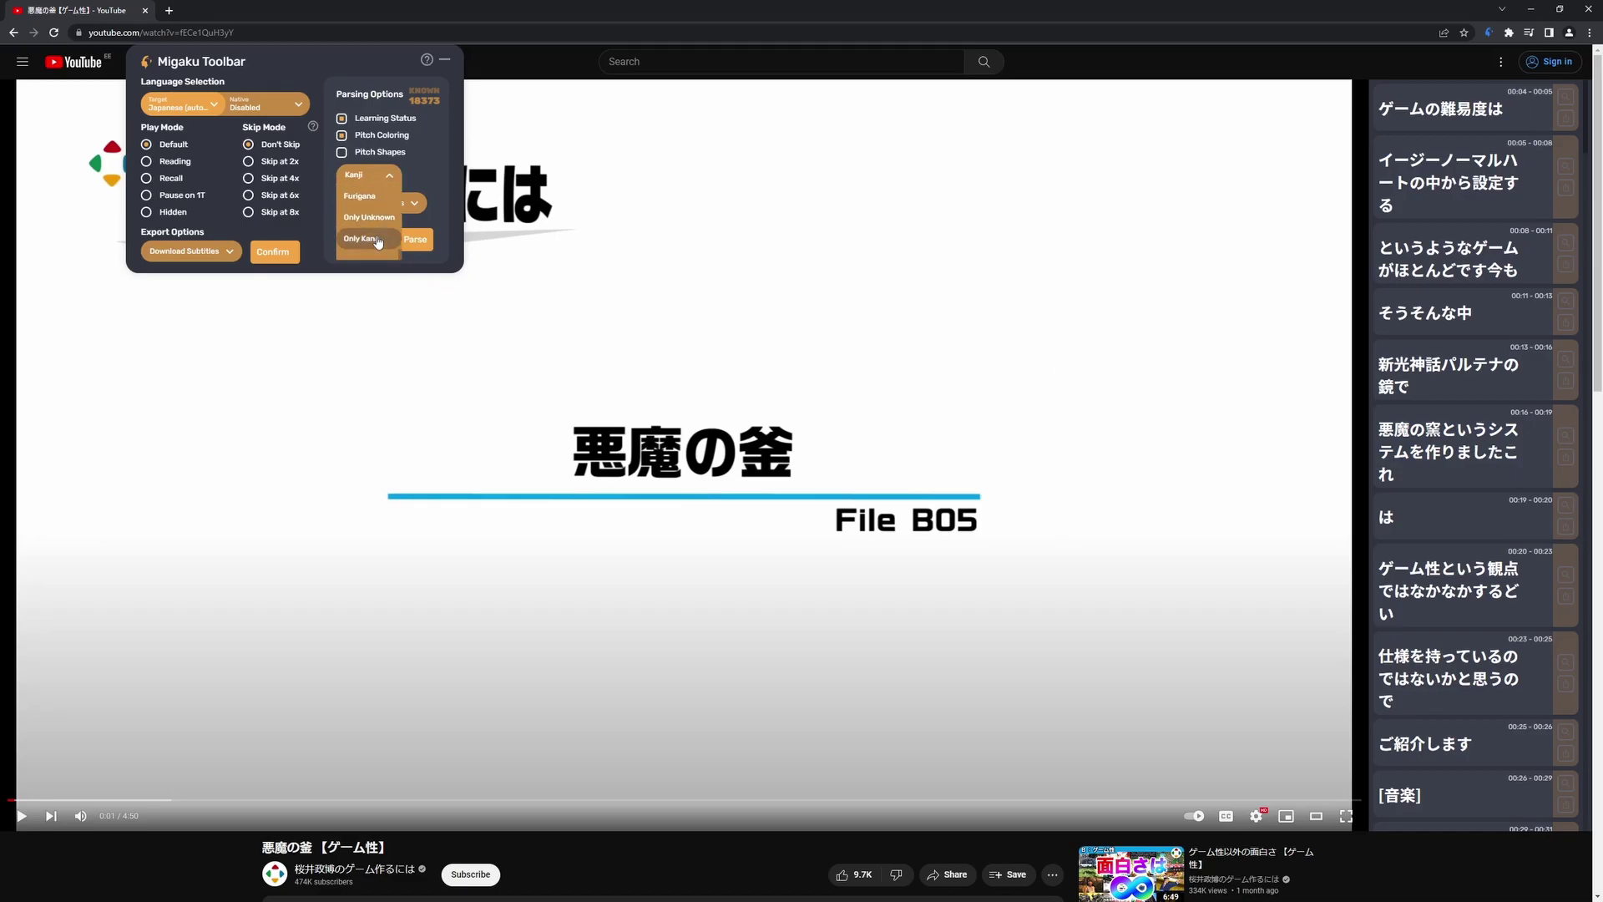
pyautogui.click(359, 195)
pyautogui.click(415, 240)
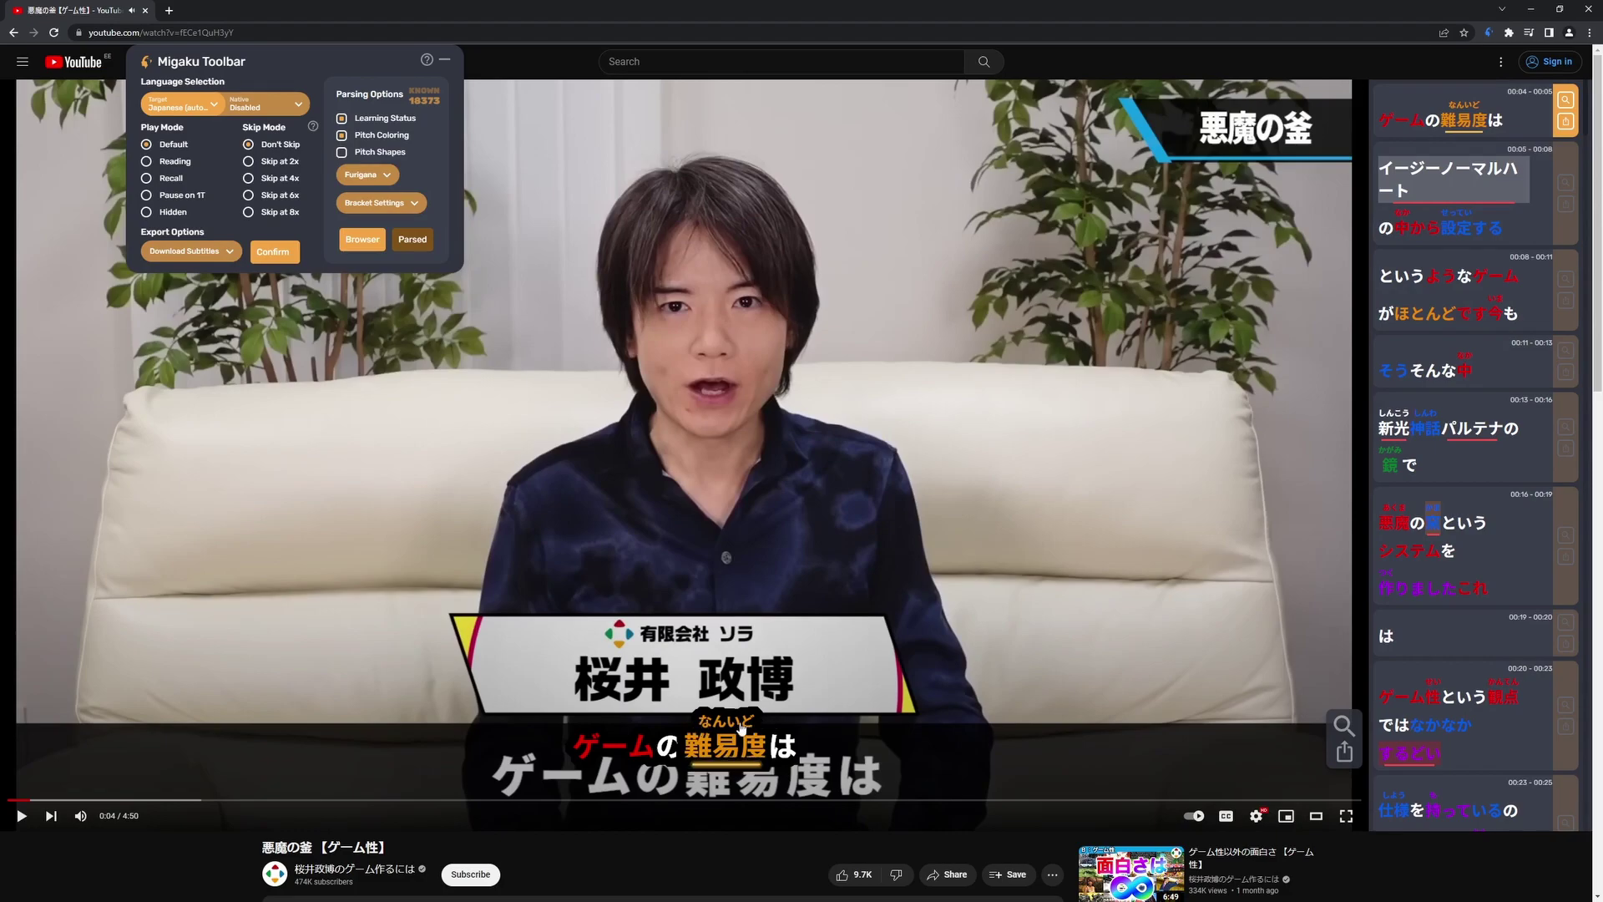
# Switch the parsed text display back to Kanji and check the description of the Only Unknown option
pyautogui.click(362, 174)
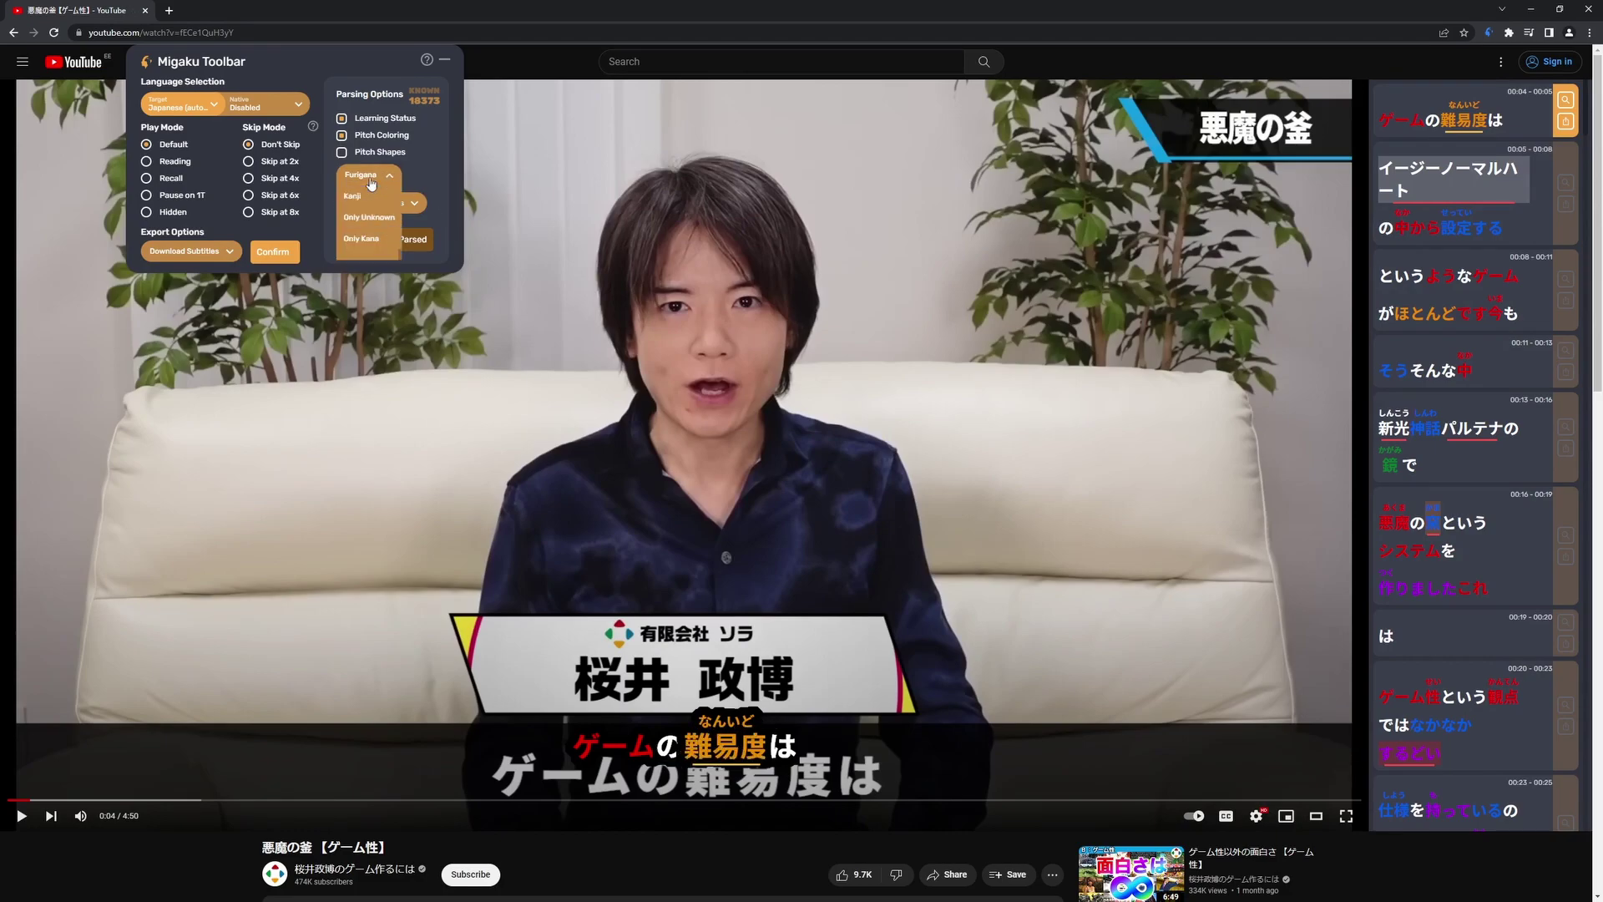
pyautogui.click(356, 198)
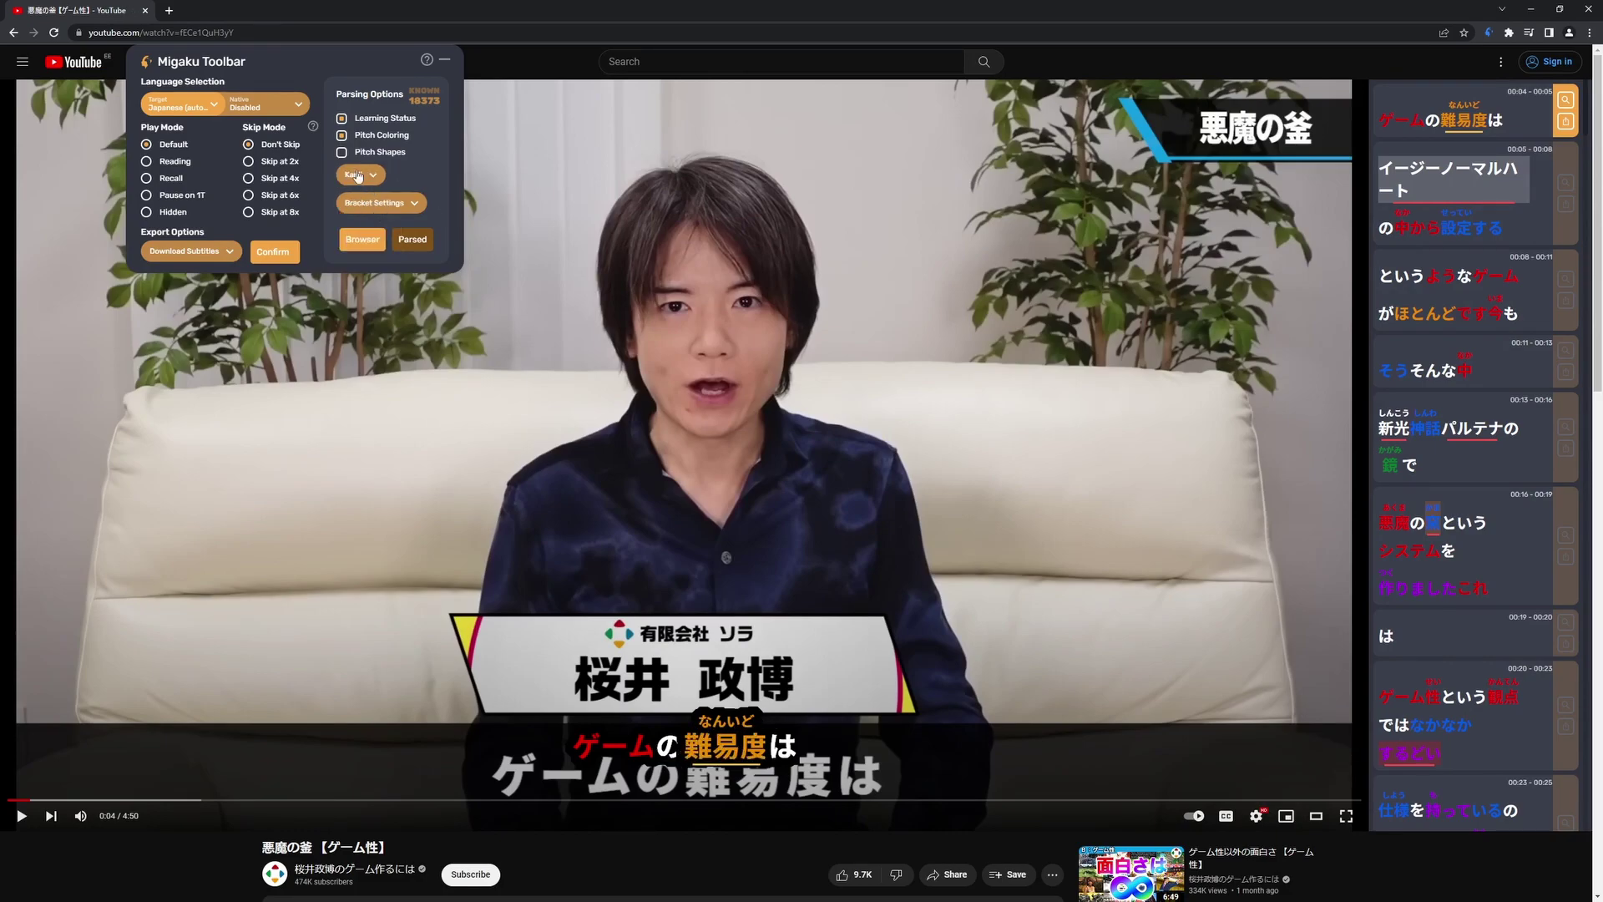
pyautogui.click(367, 177)
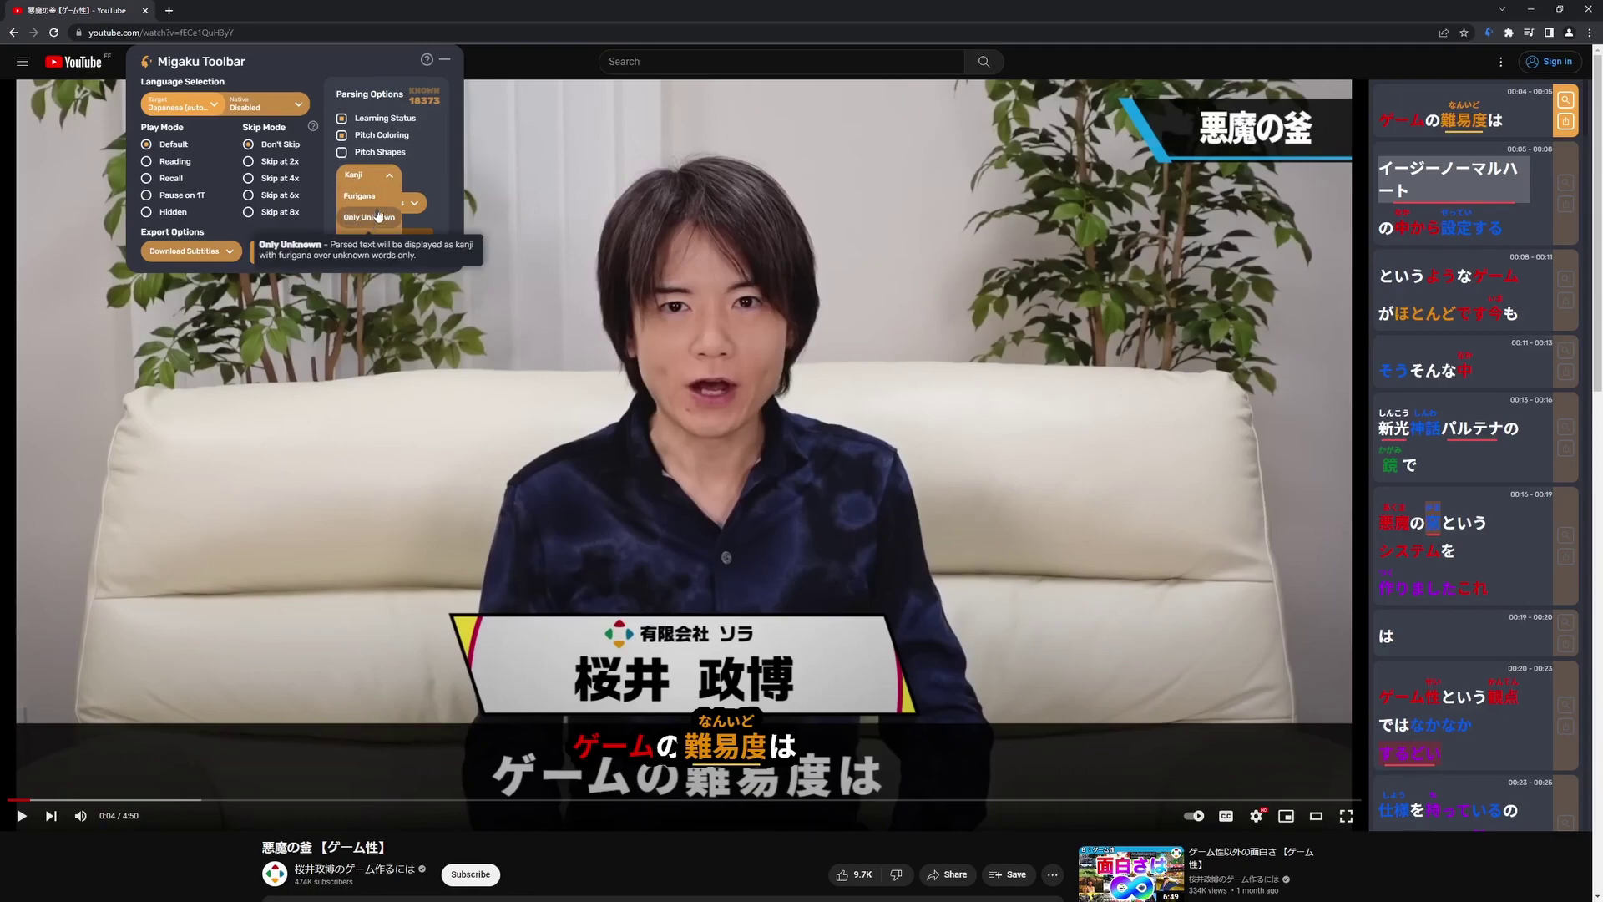
pyautogui.click(368, 184)
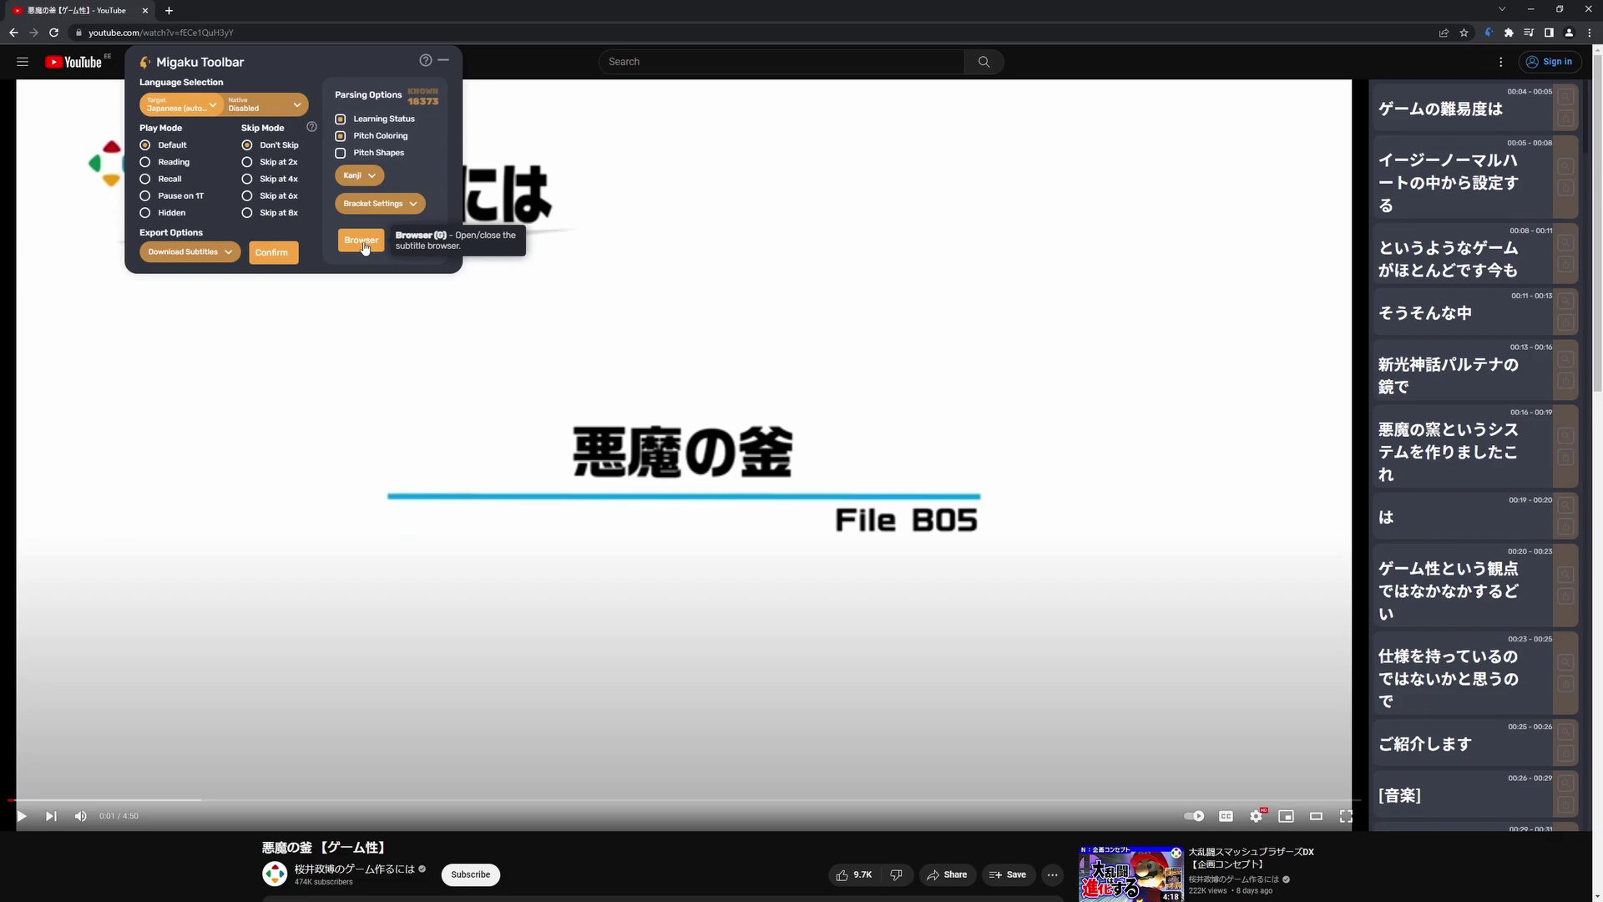
# Review the hotkeys listed in the Migaku Toolbar help and close it
pyautogui.click(426, 62)
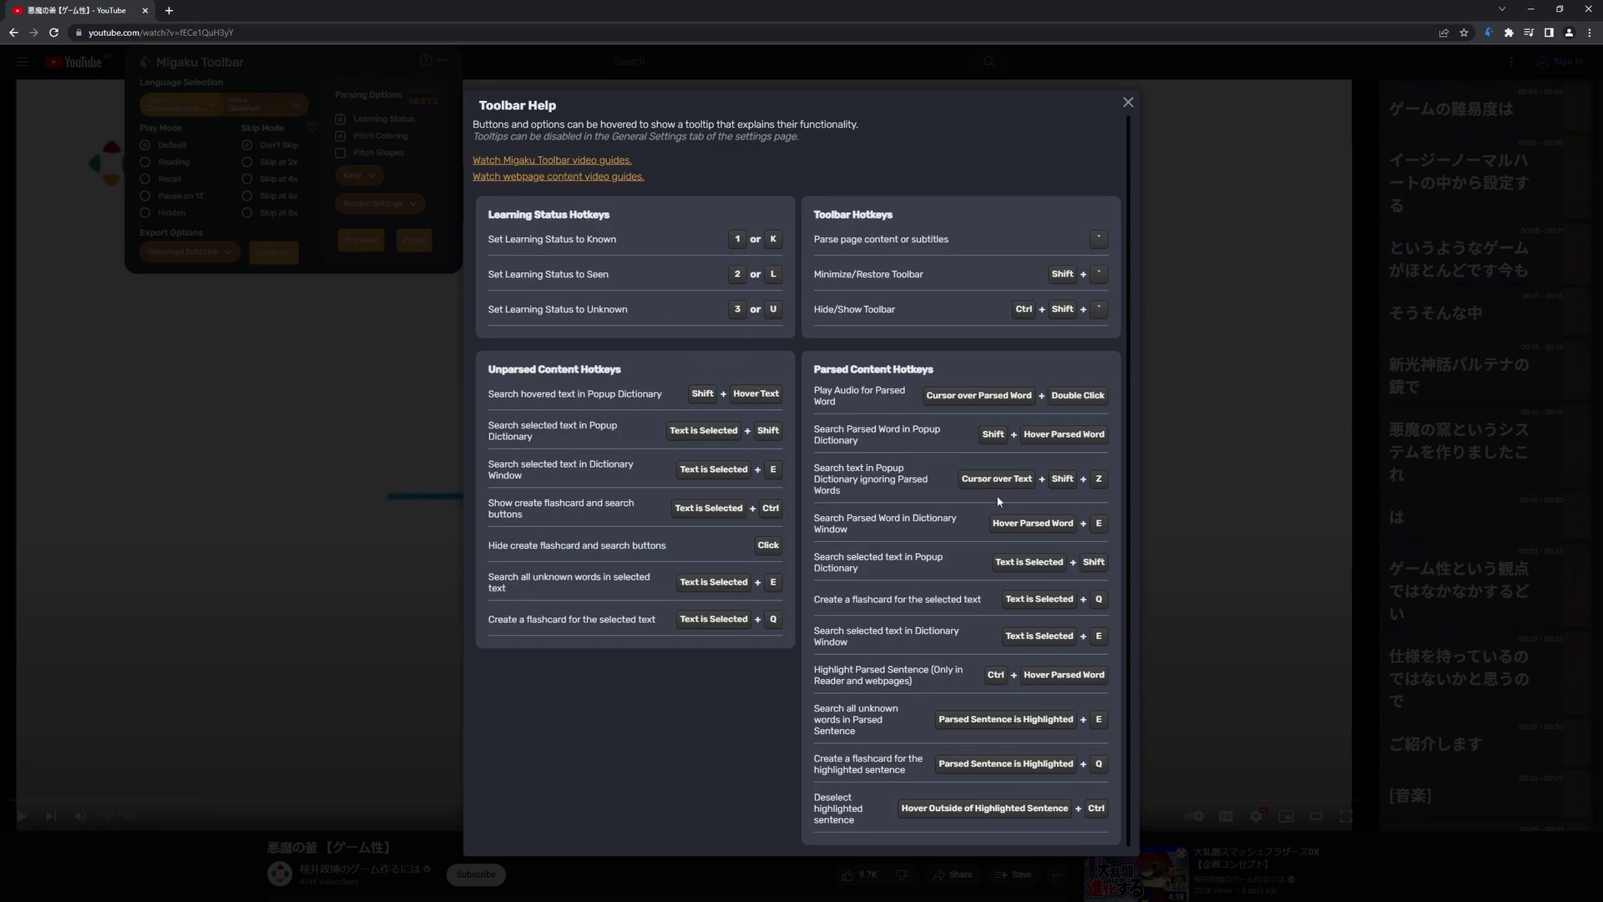
pyautogui.click(1128, 104)
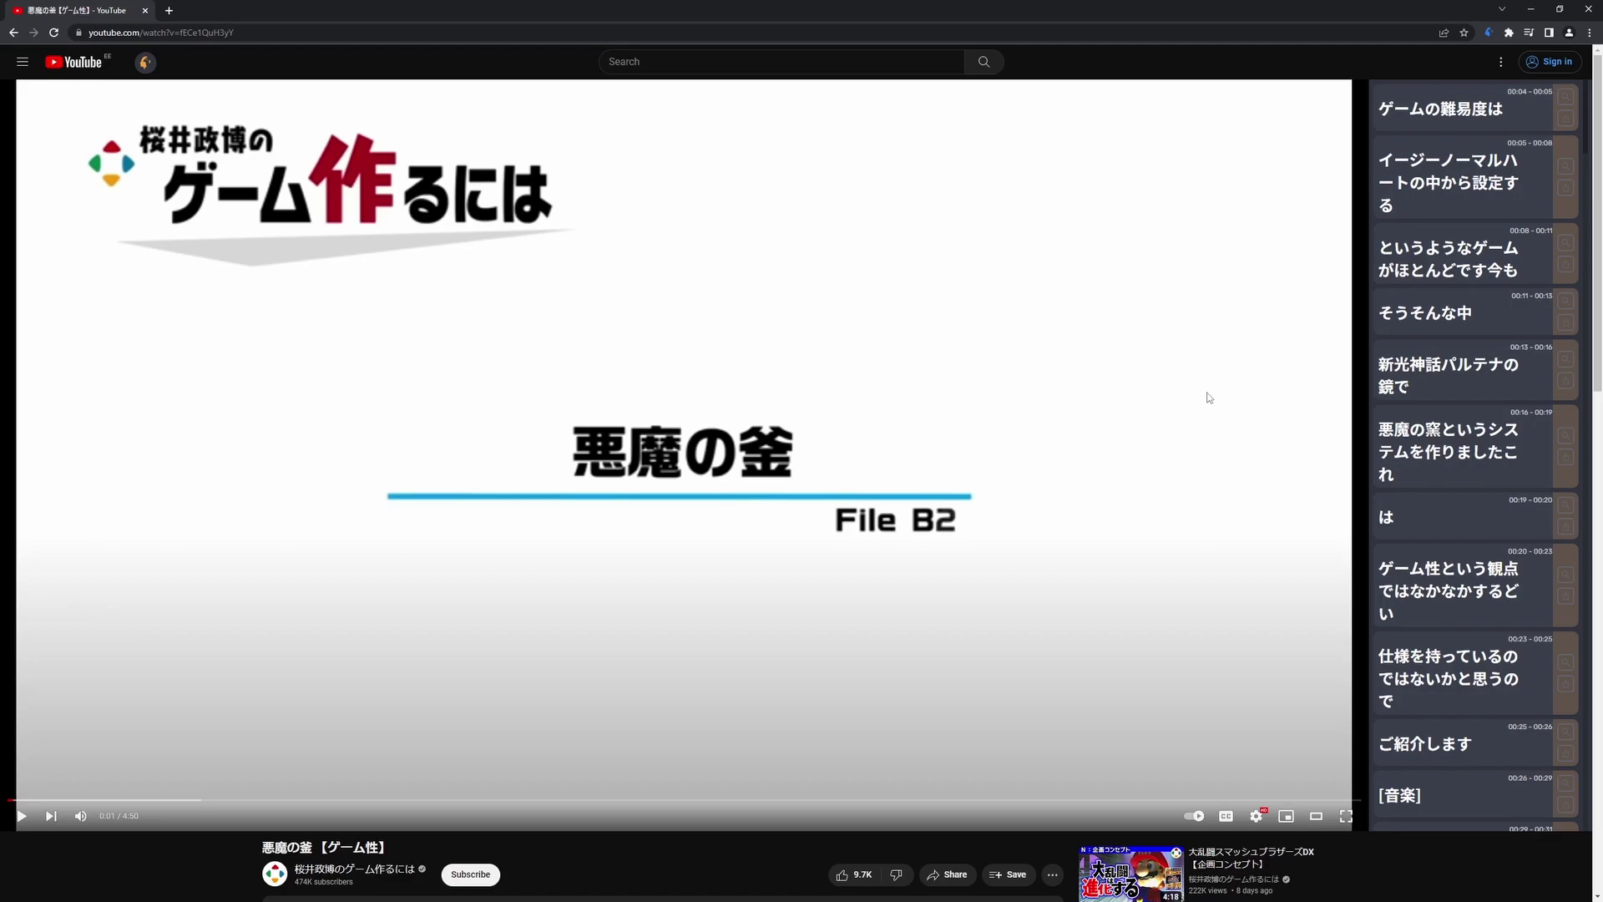
# Parse the video's subtitles and return to the start of the subtitle line ゲームの難易度は
pyautogui.press('super+space')
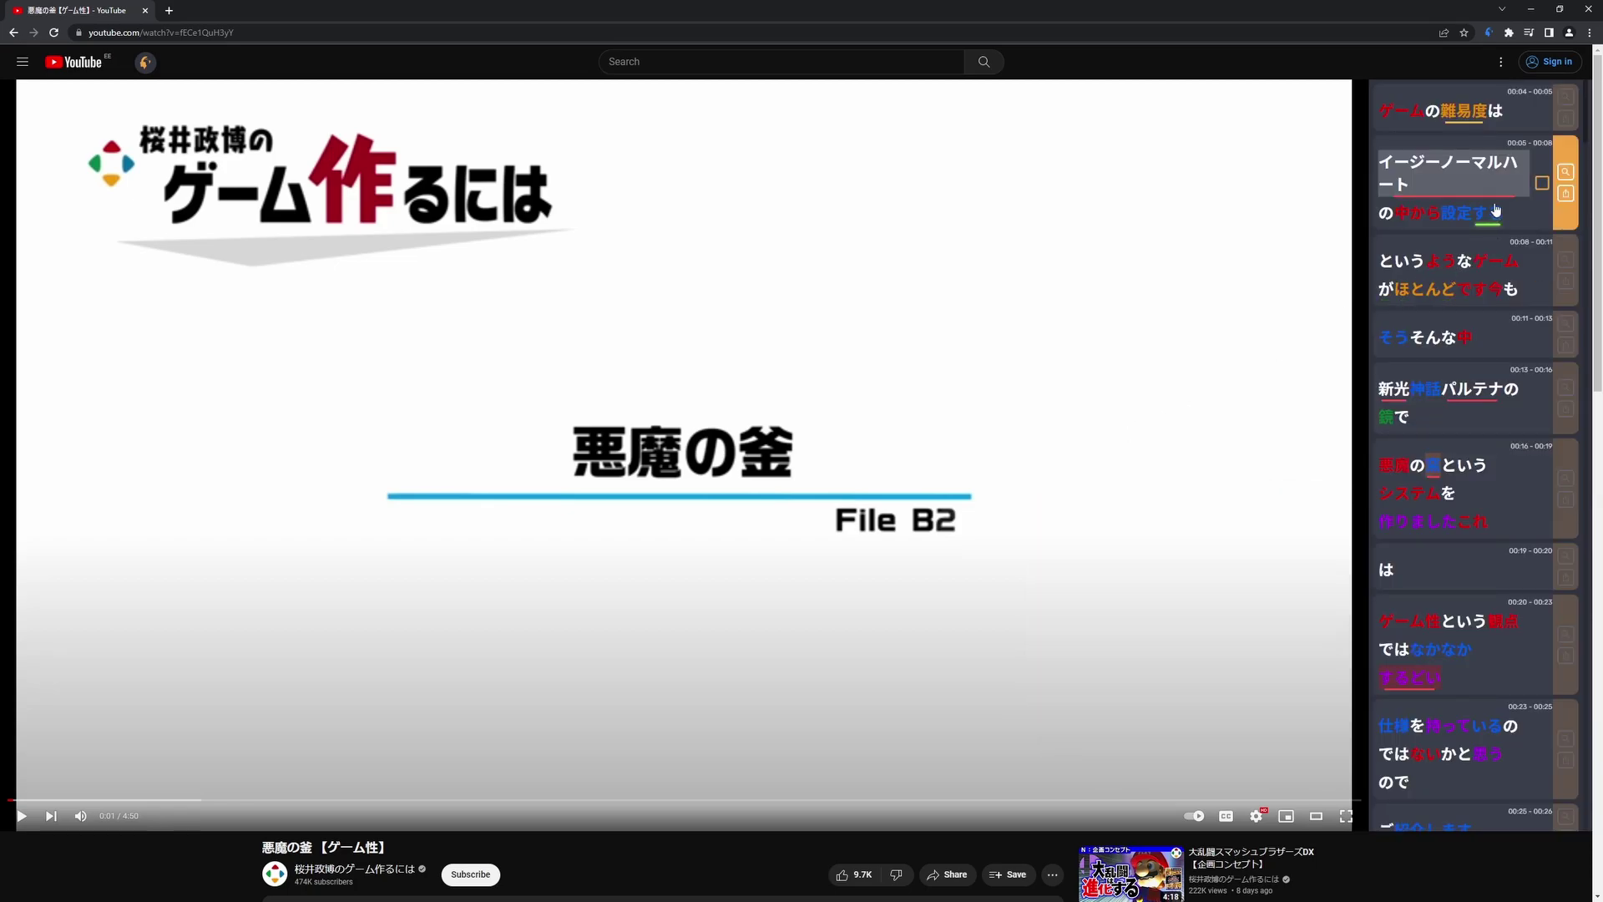
pyautogui.moveTo(1500, 124)
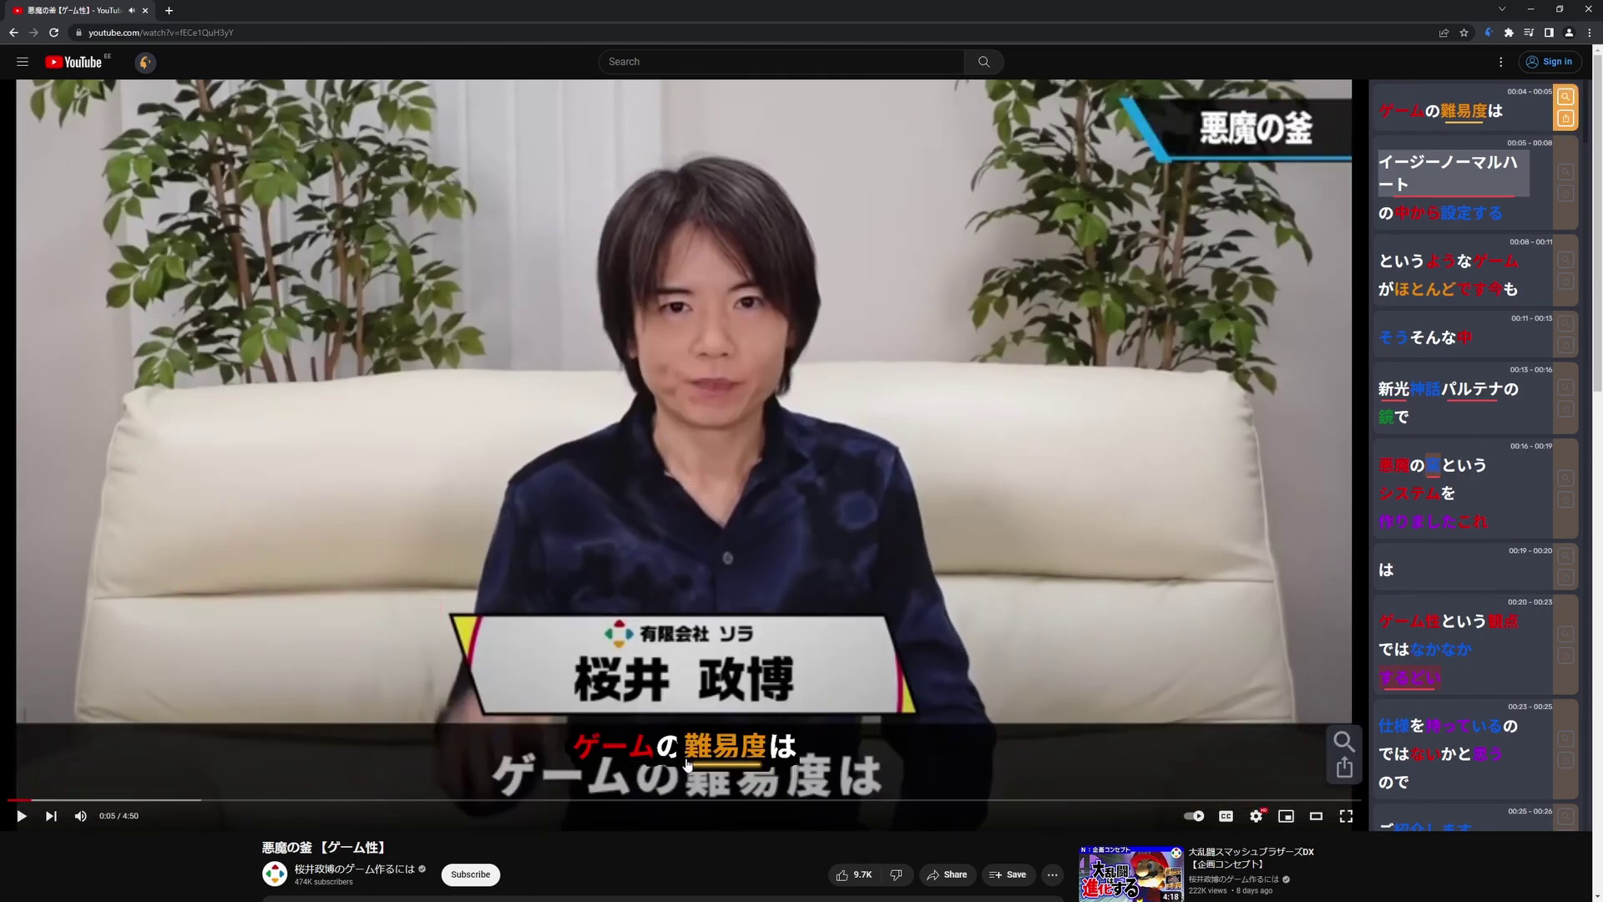
pyautogui.press('w')
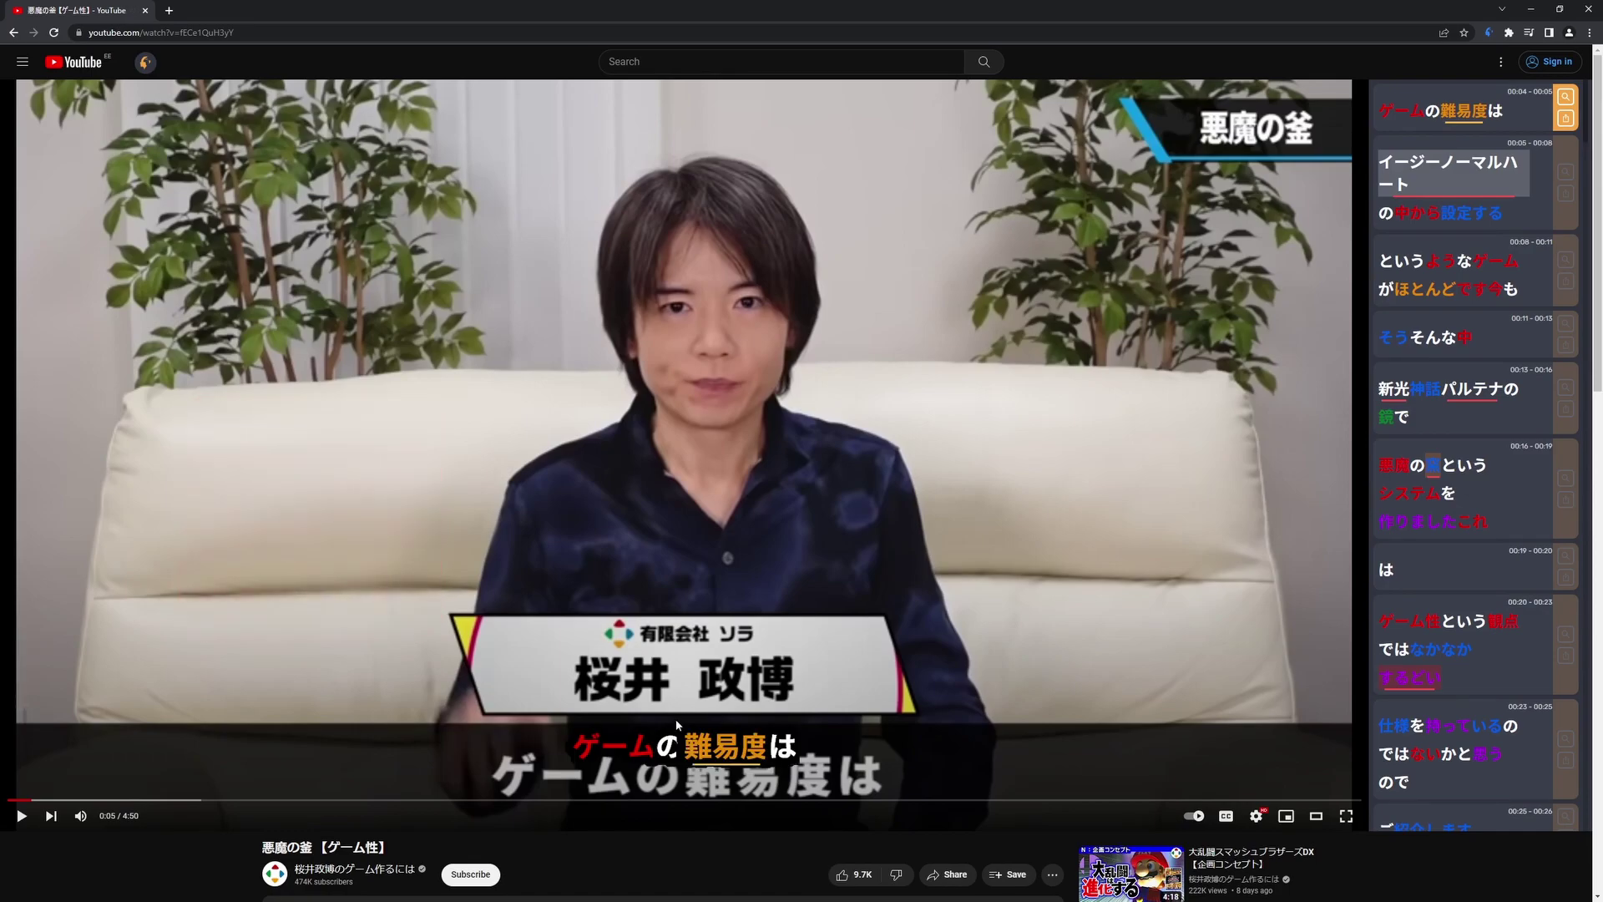
pyautogui.press('s')
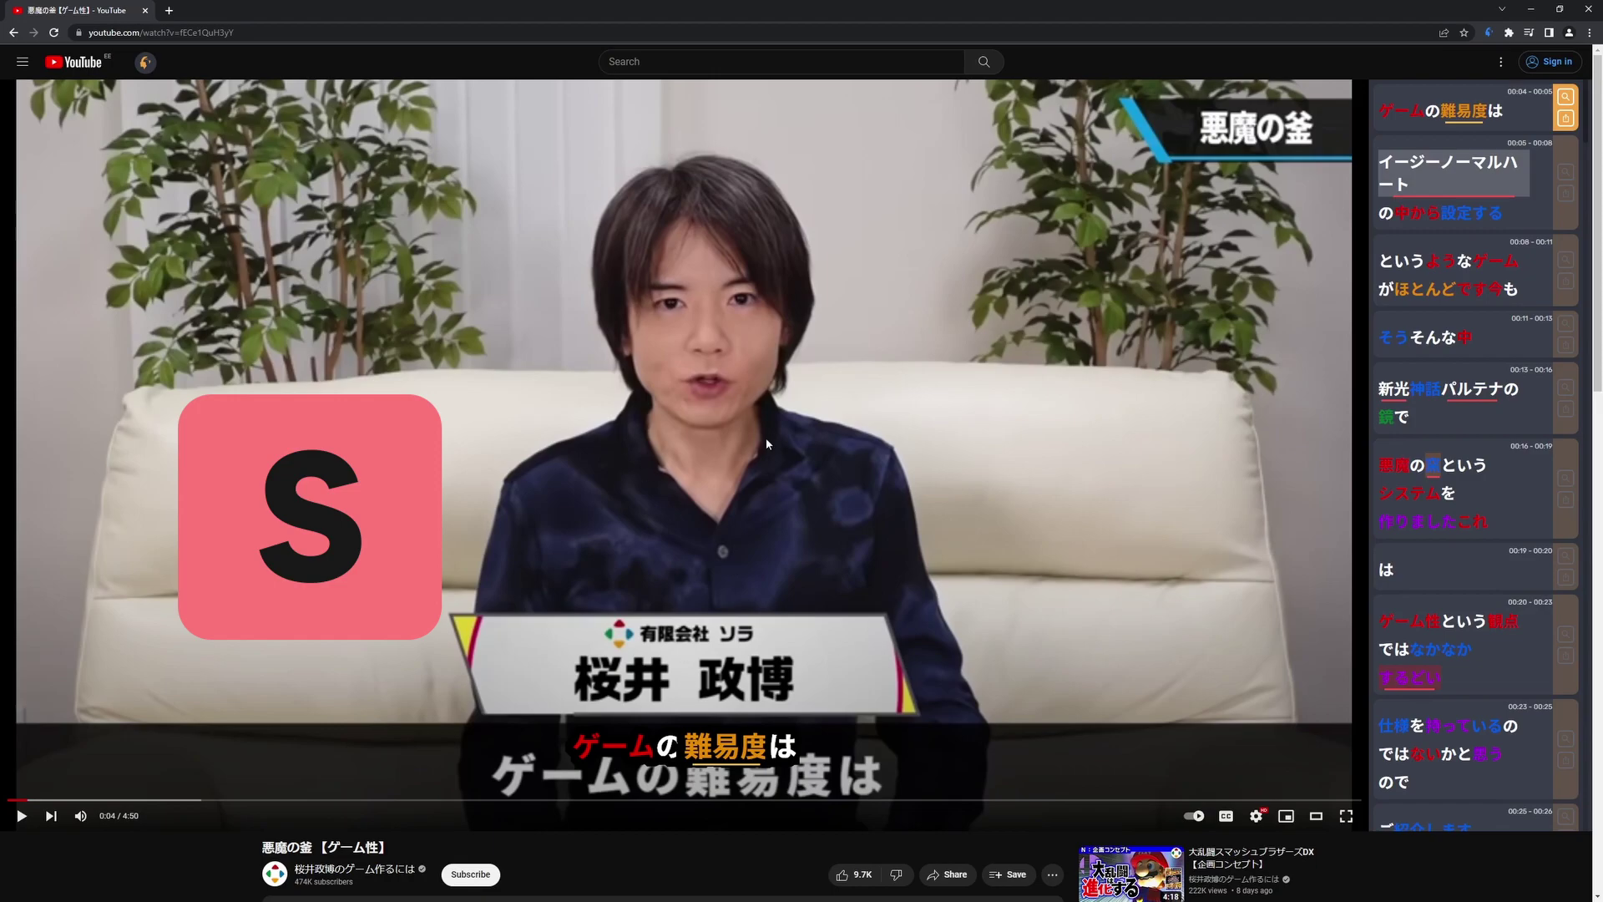
pyautogui.moveTo(764, 739)
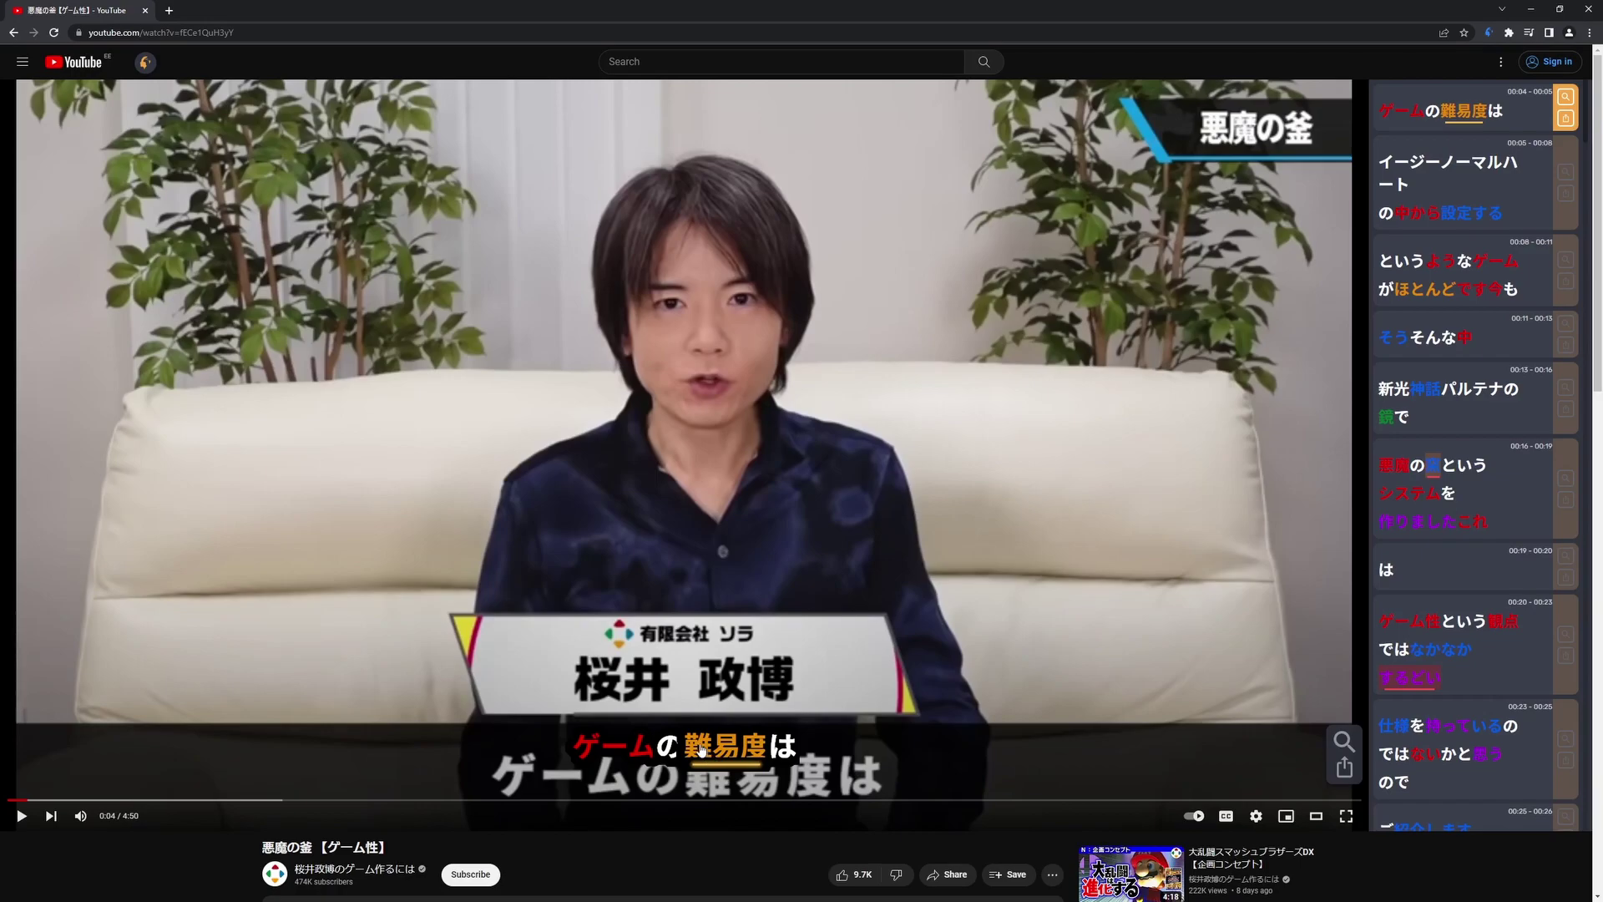
# Activate the Migaku extension for the current video tab
pyautogui.click(1489, 33)
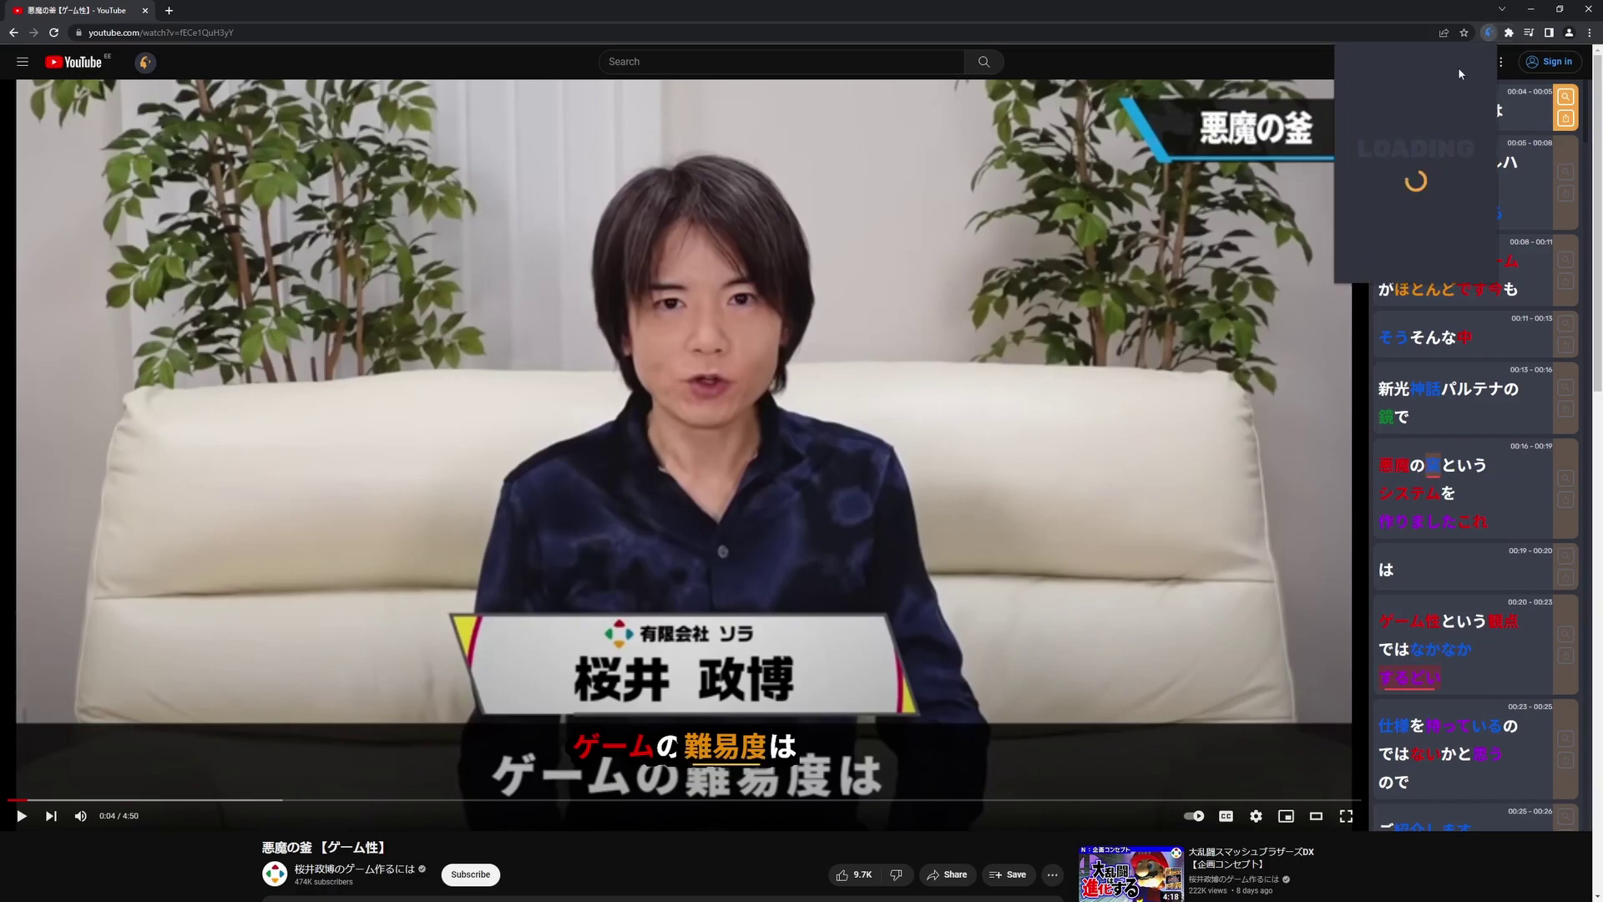
pyautogui.click(1409, 103)
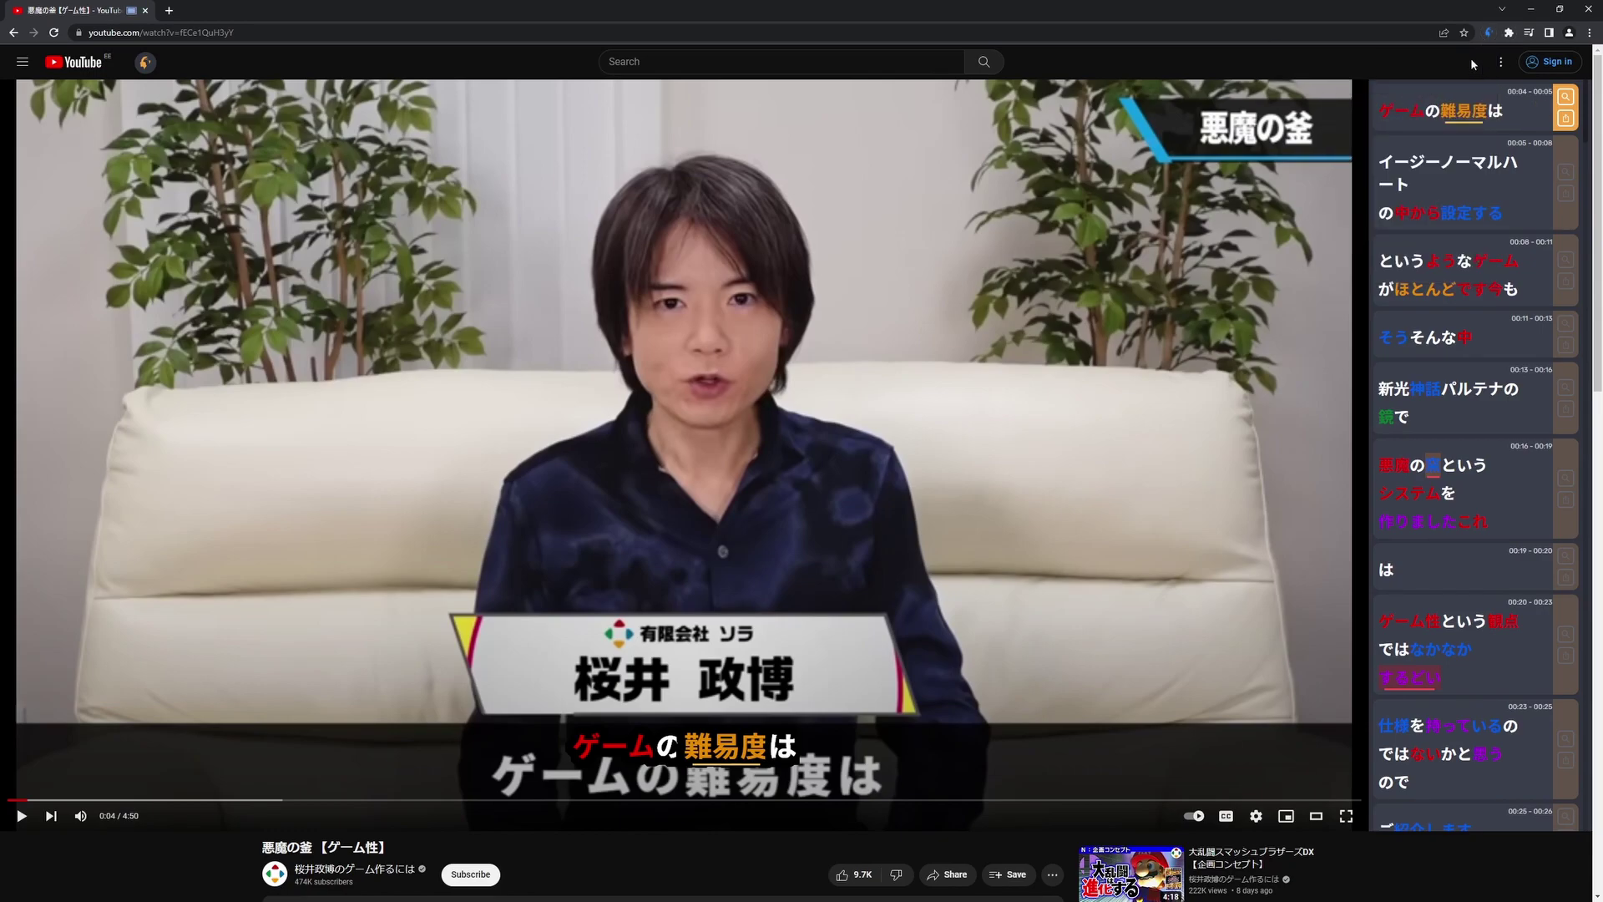
pyautogui.click(1489, 32)
pyautogui.click(1489, 32)
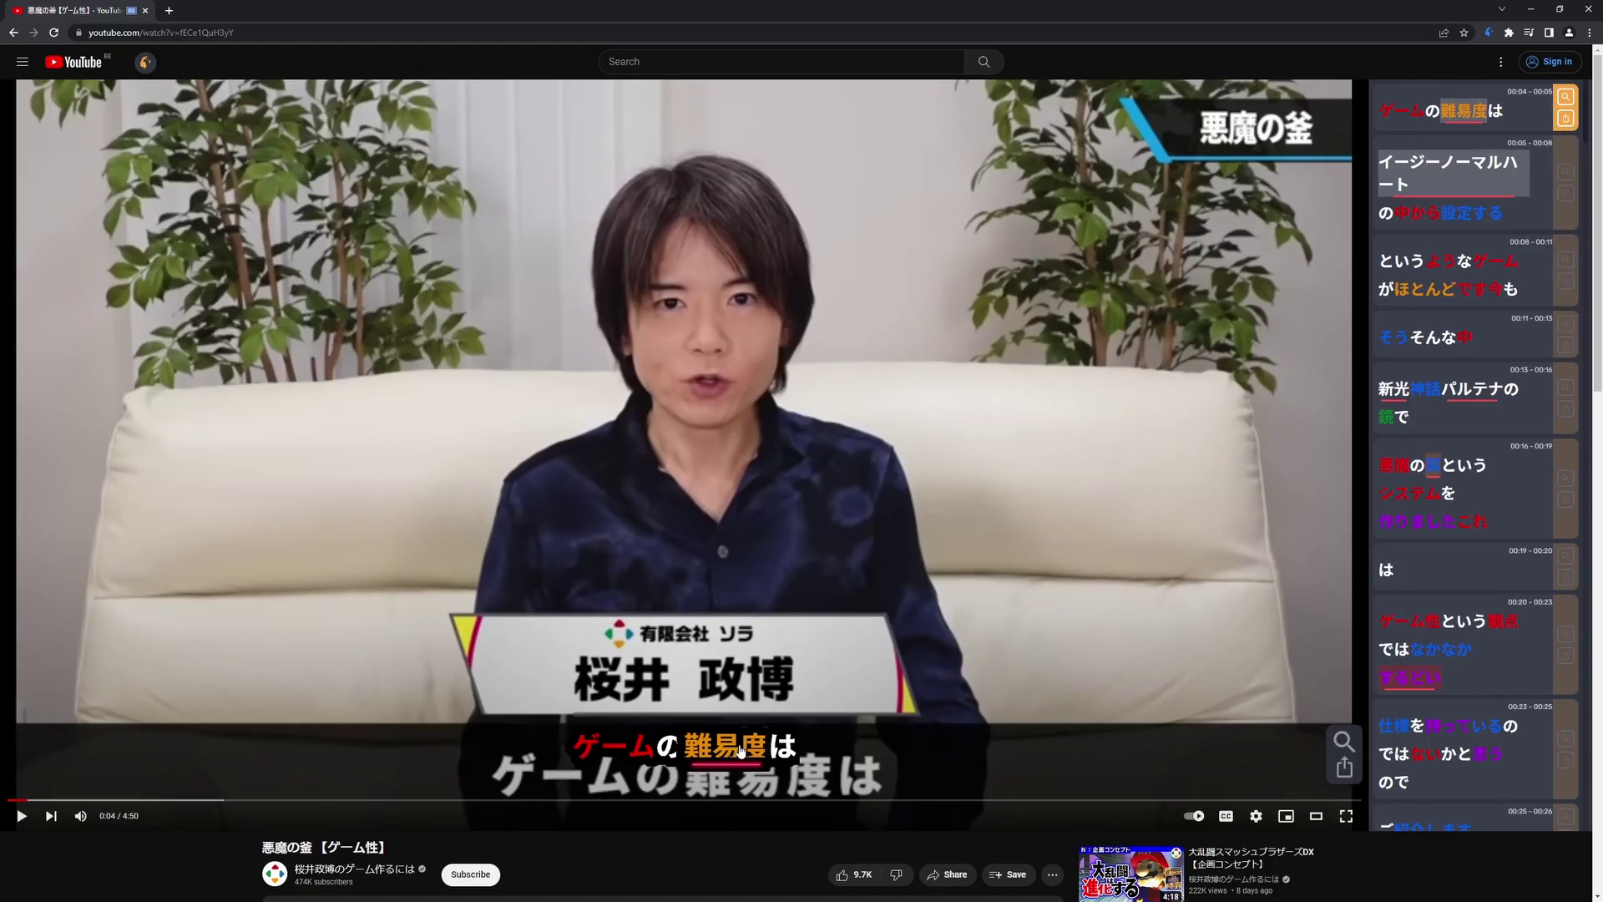
# Generate a flashcard for 難易度 from the subtitle line, check its filled-in fields and create the card
pyautogui.press('q')
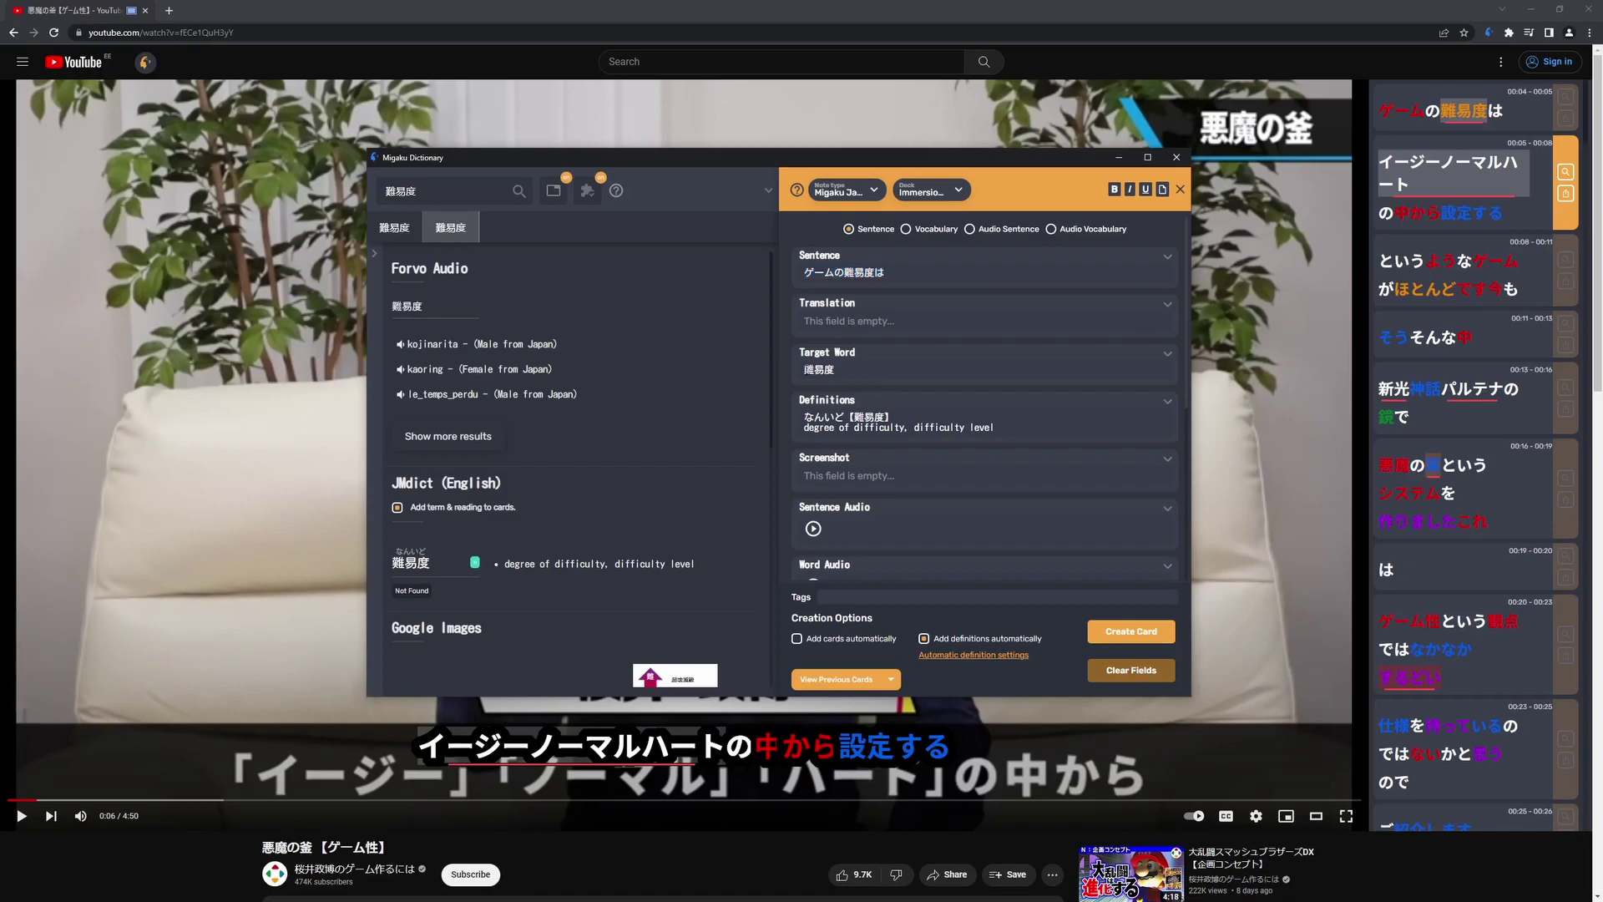
pyautogui.scroll(-4, 1039, 419)
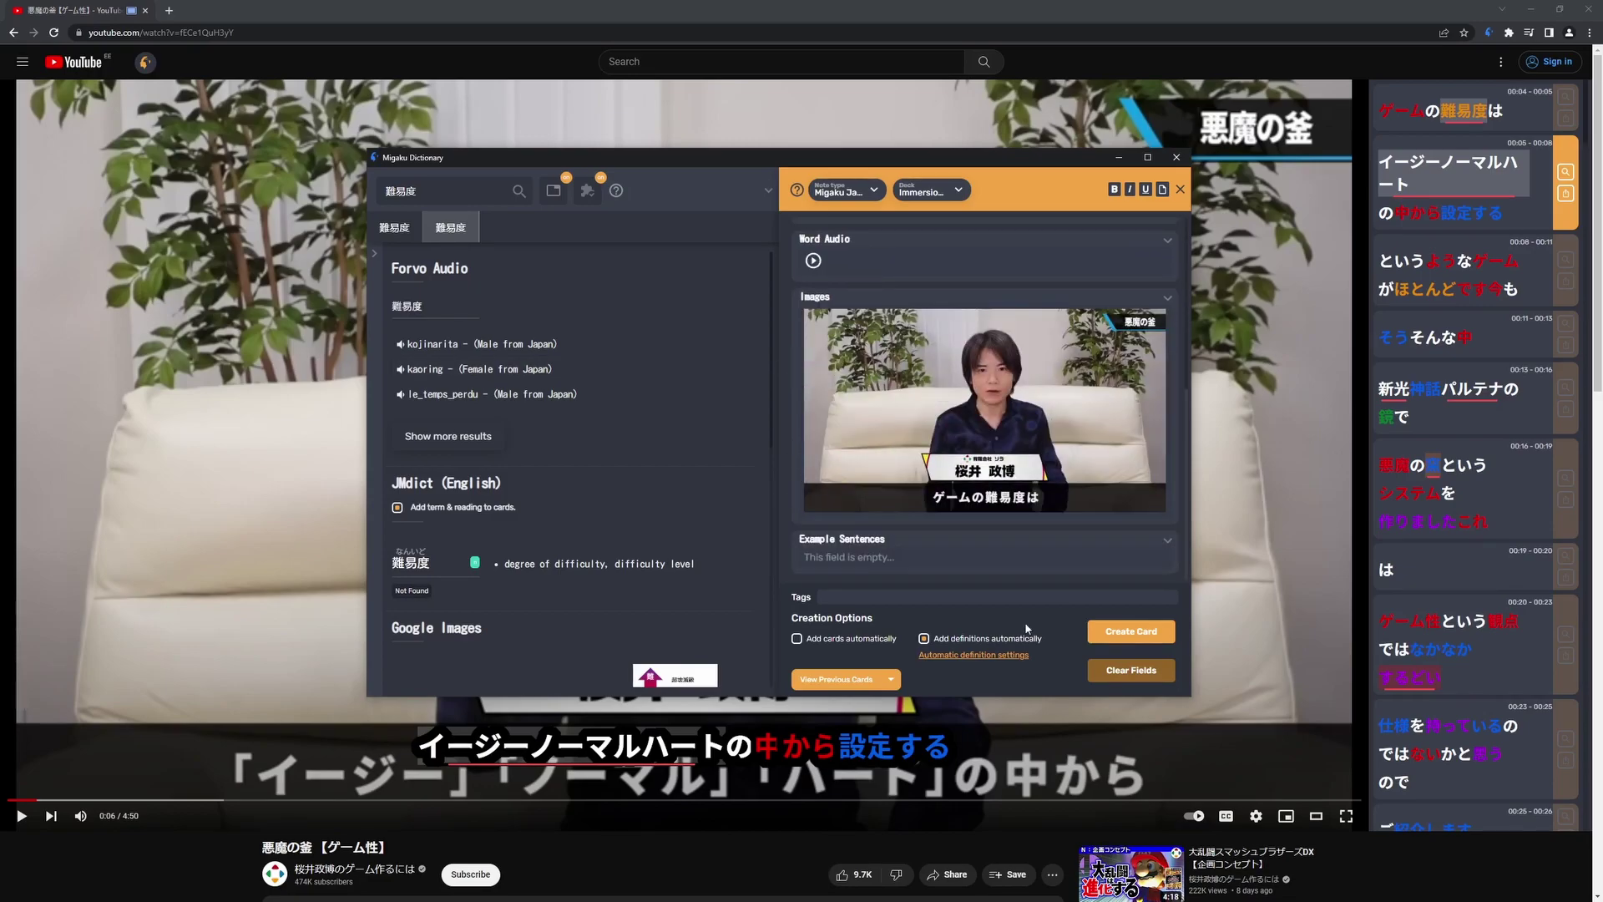
pyautogui.click(1128, 632)
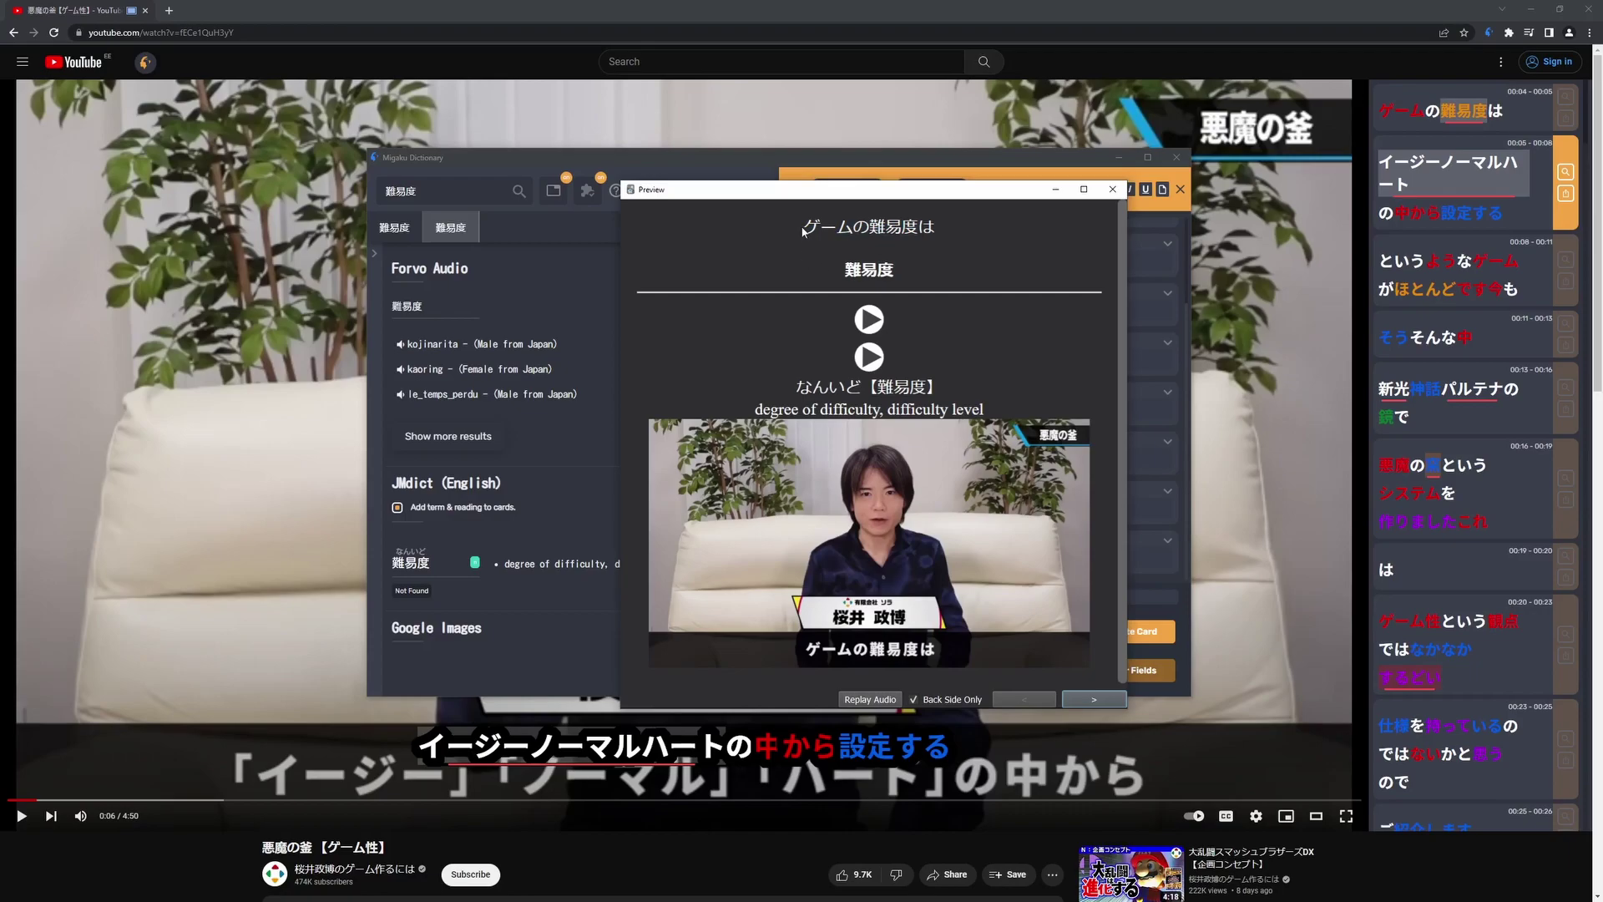
# Review the new 難易度 card in its preview, close it and enable adding cards automatically
pyautogui.moveTo(803, 232); pyautogui.dragTo(988, 272)
pyautogui.click(775, 222)
pyautogui.click(1112, 190)
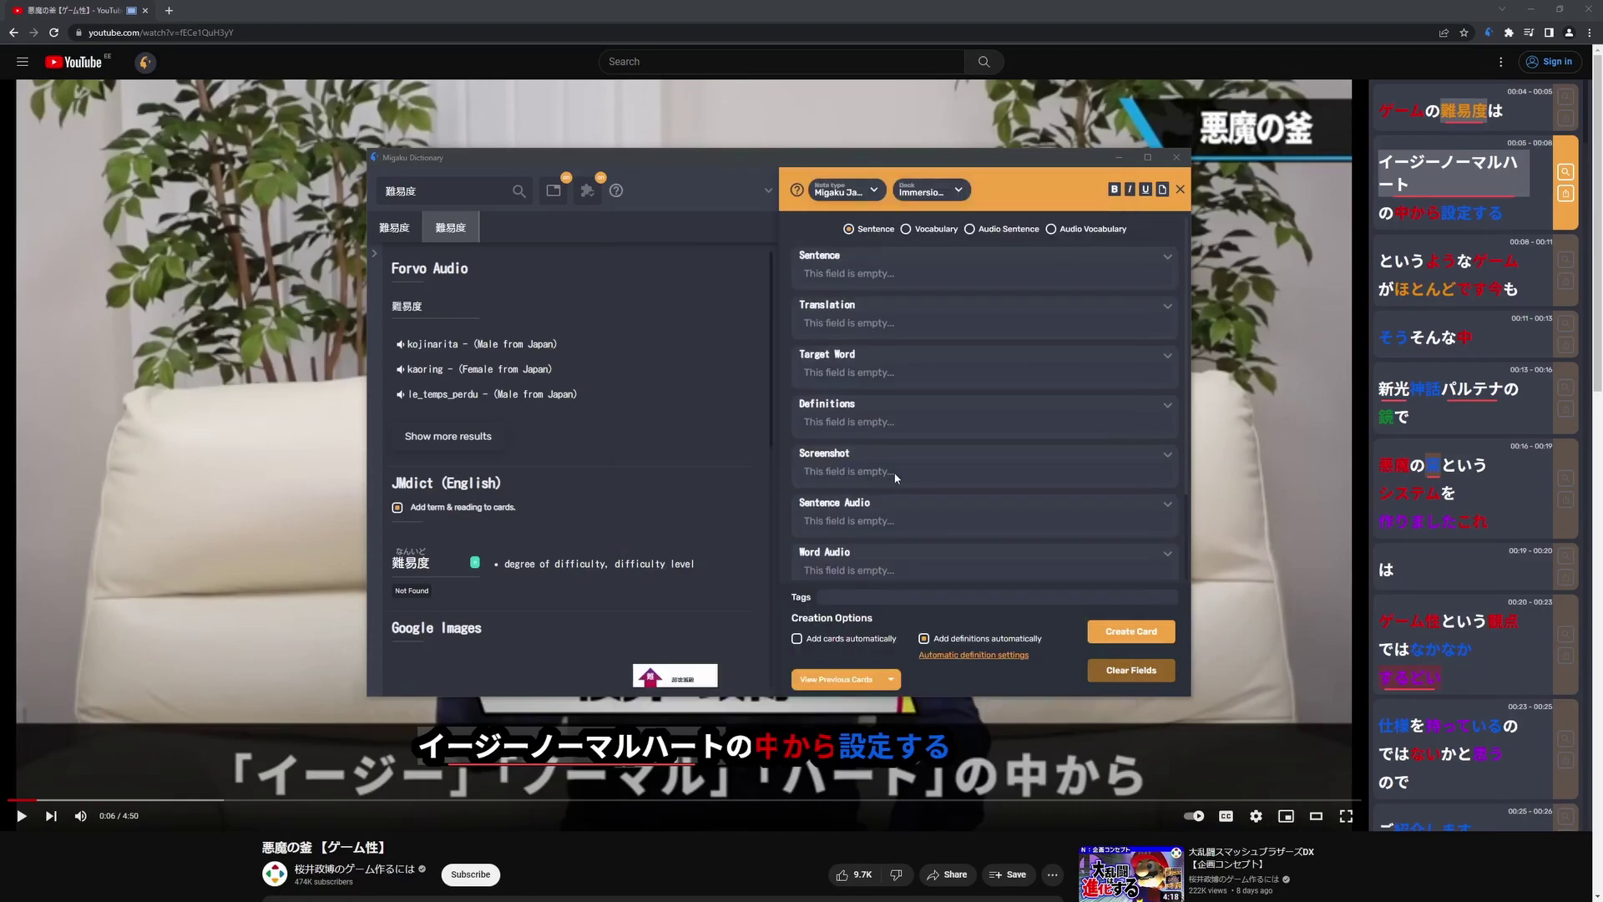
pyautogui.click(804, 640)
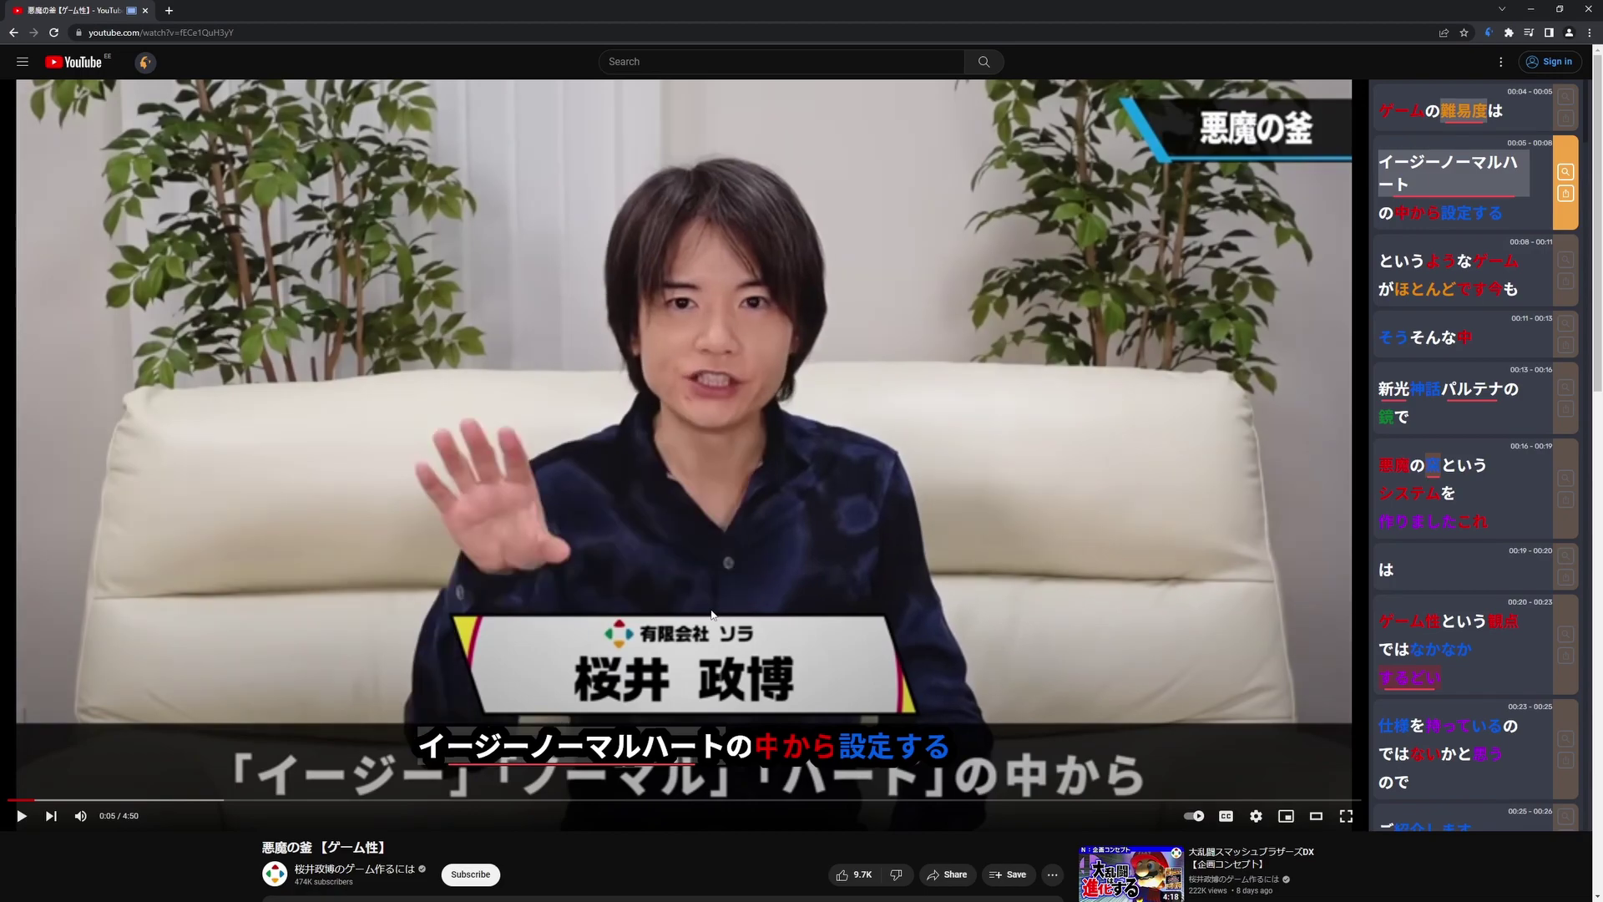
# Go back to the previous subtitle line and try different learning statuses on 難易度, ending with Seen
pyautogui.moveTo(684, 741)
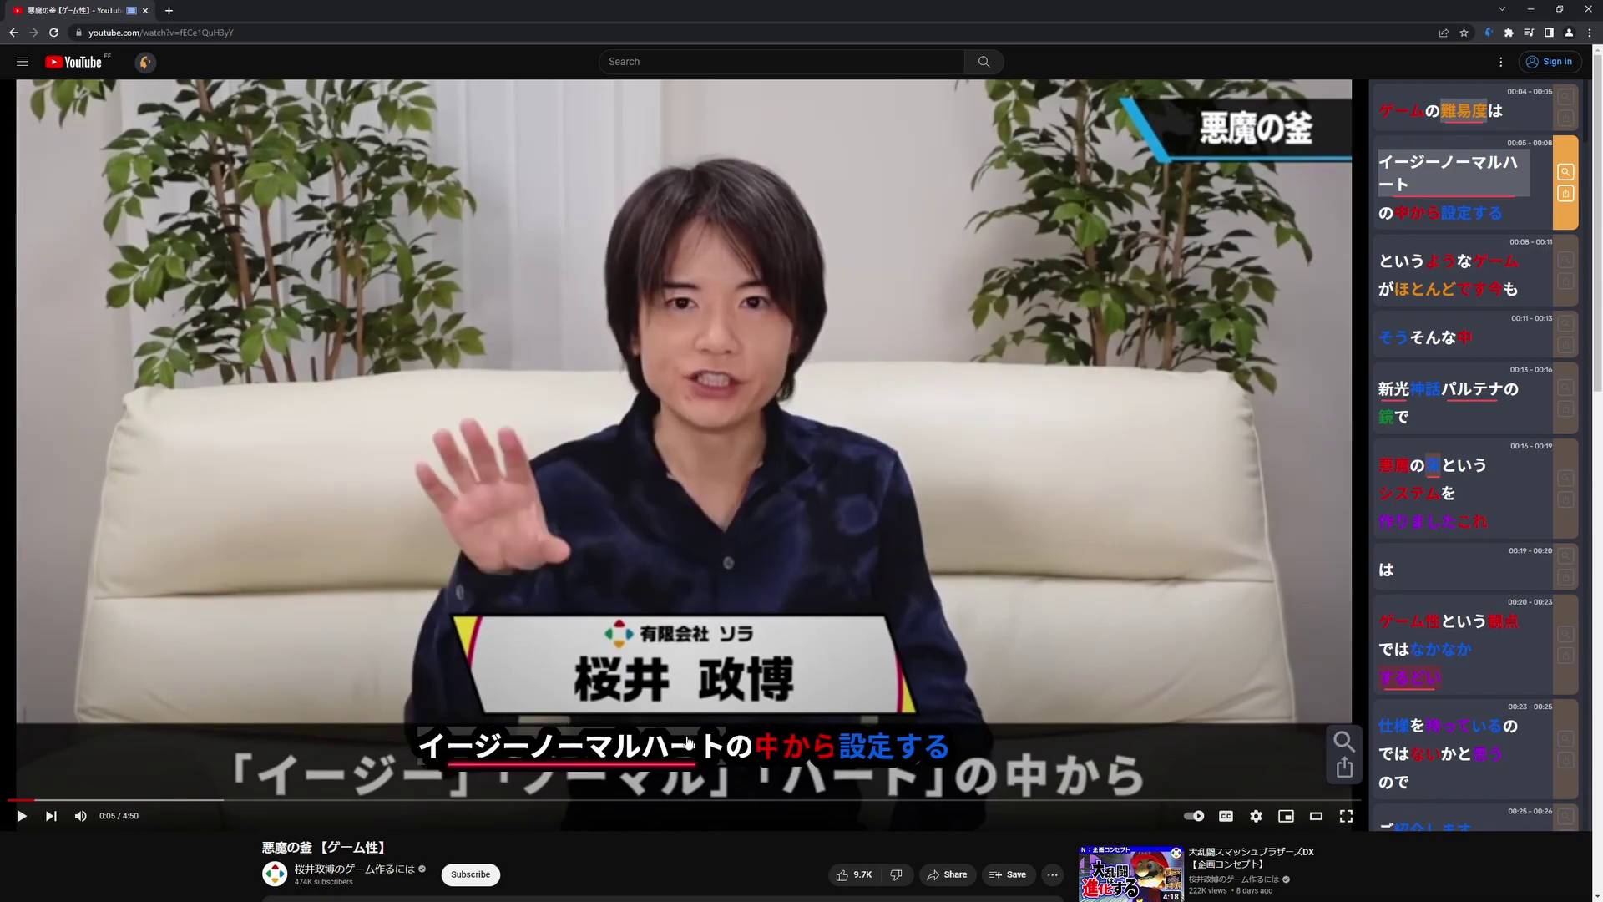
pyautogui.press('a')
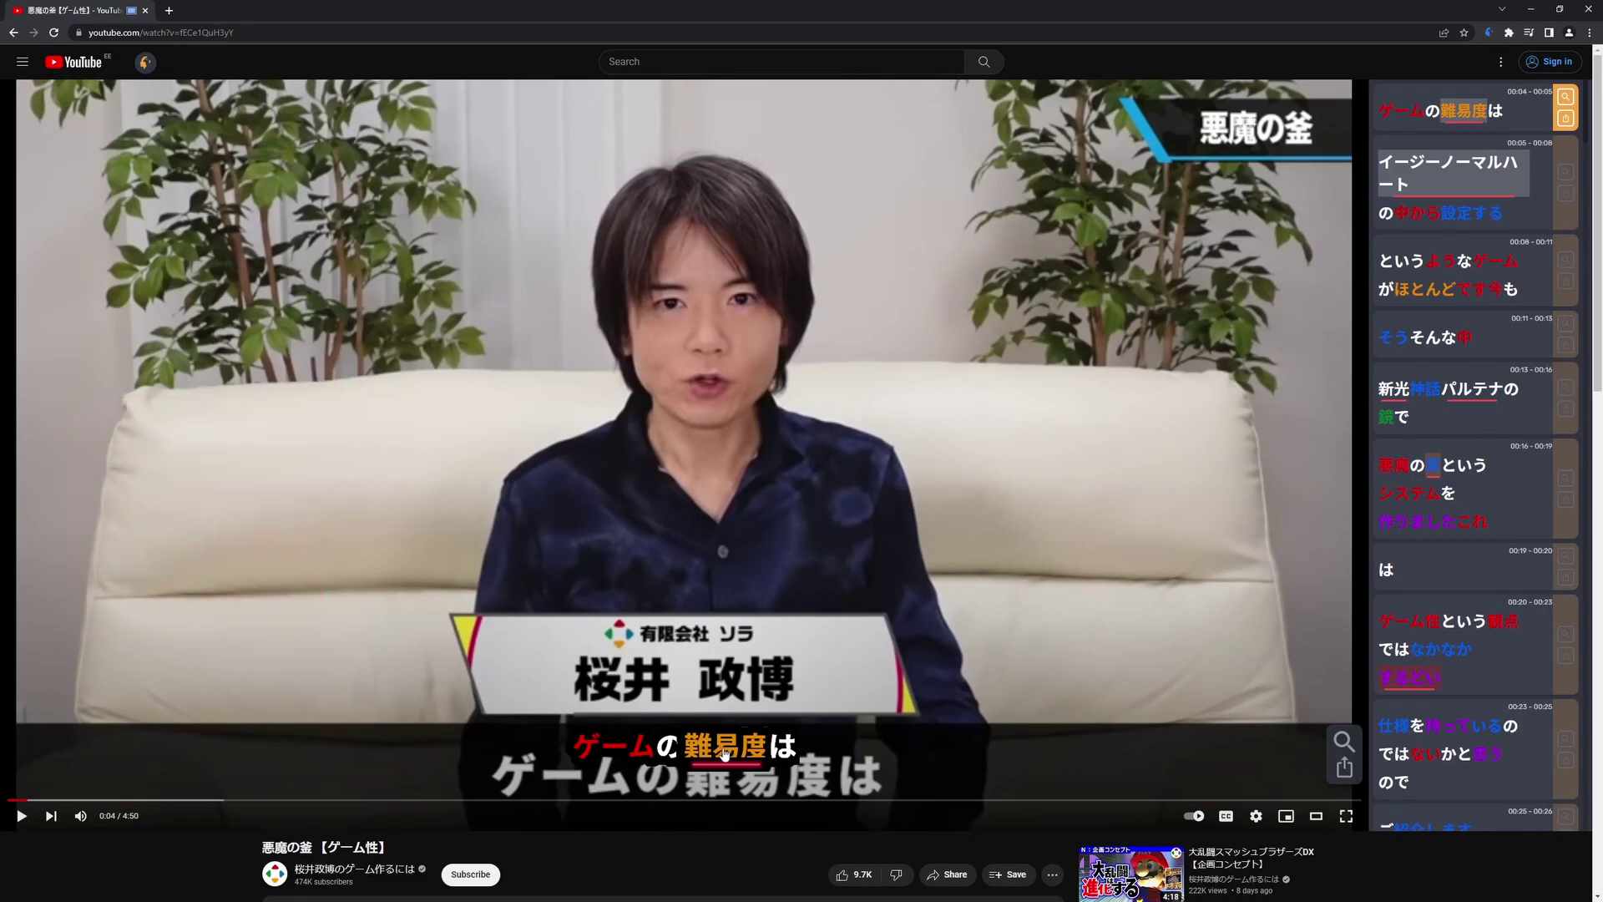
pyautogui.press('2')
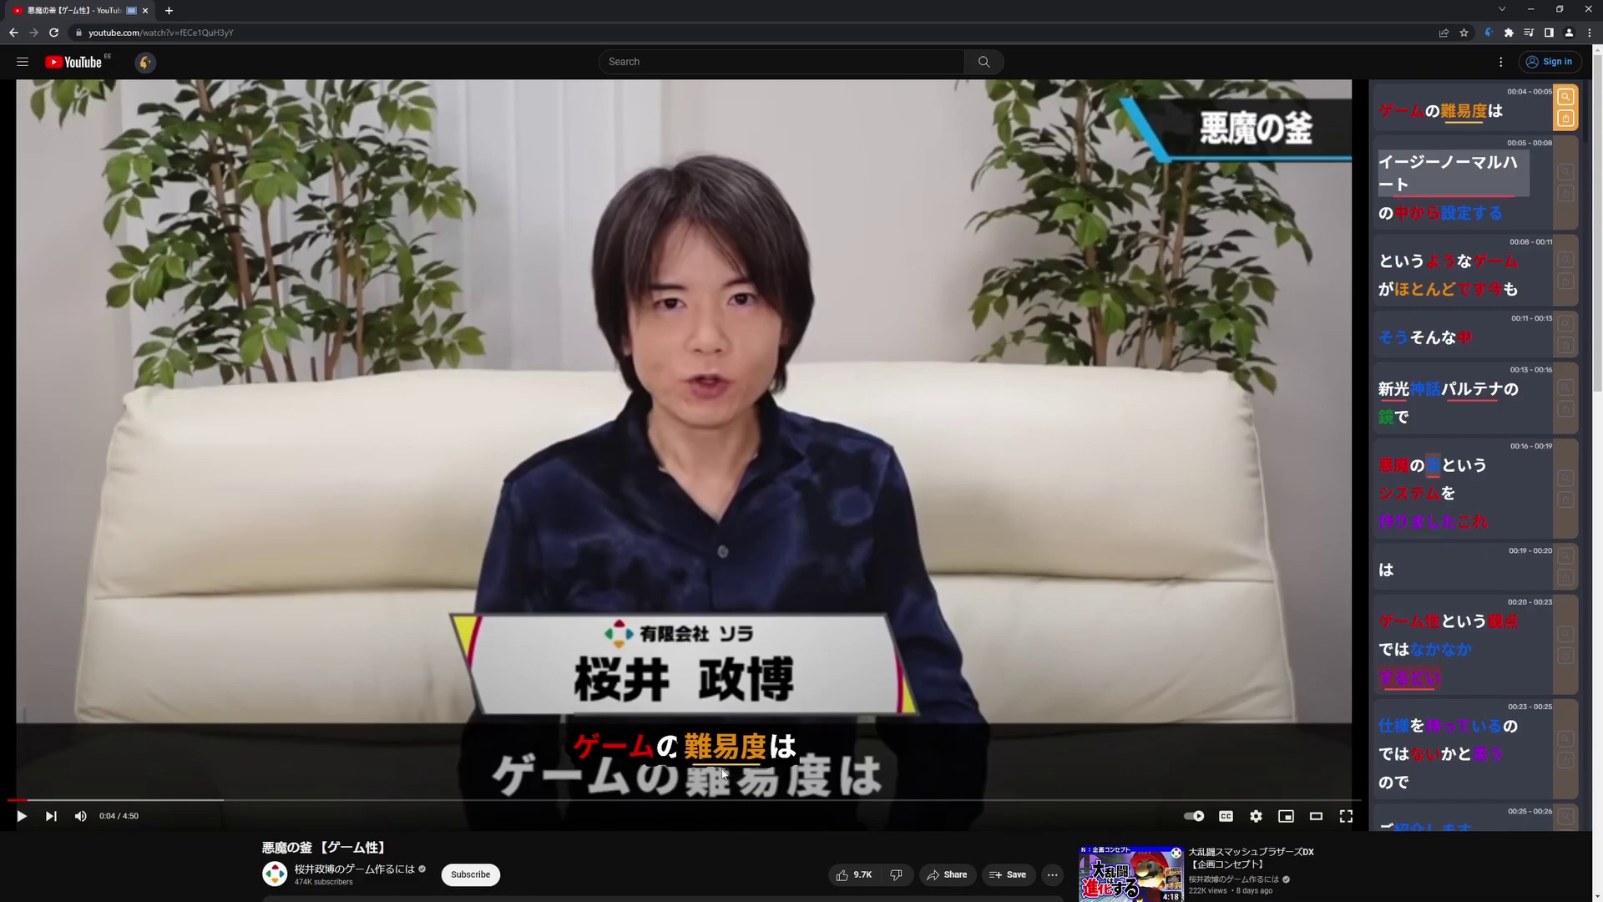
pyautogui.press('3')
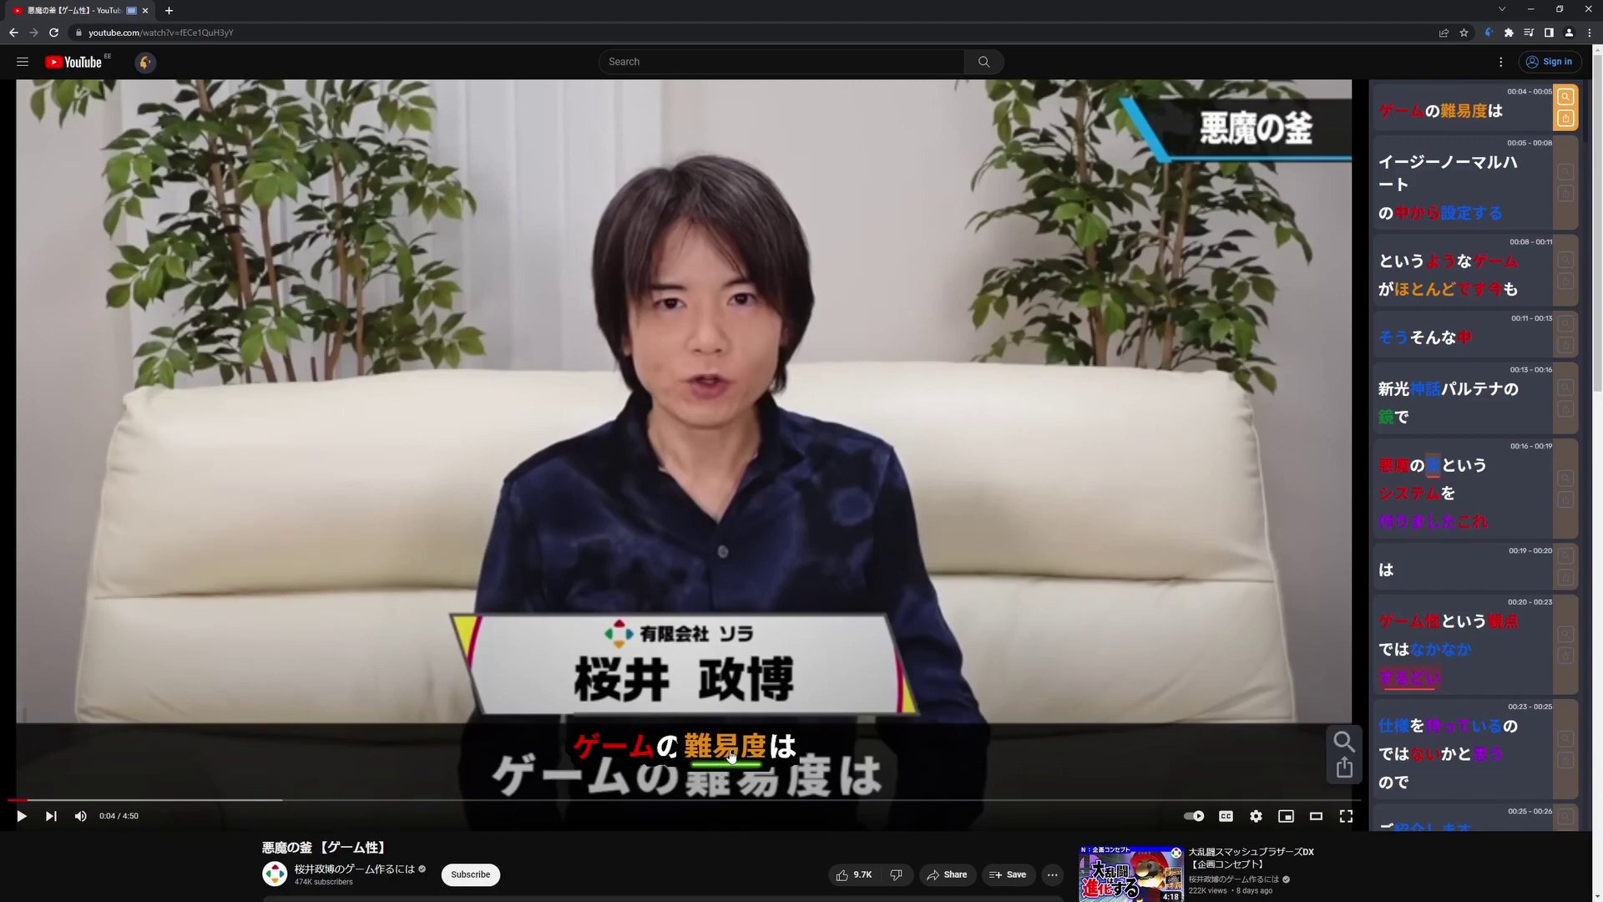
pyautogui.press('2')
# Look up the selected subtitle word 難易度 in Anki's card browser and preview the ゲームの難易度は card
pyautogui.moveTo(686, 755); pyautogui.dragTo(725, 751)
pyautogui.hotkey('ctrl', 'alt', 'b')
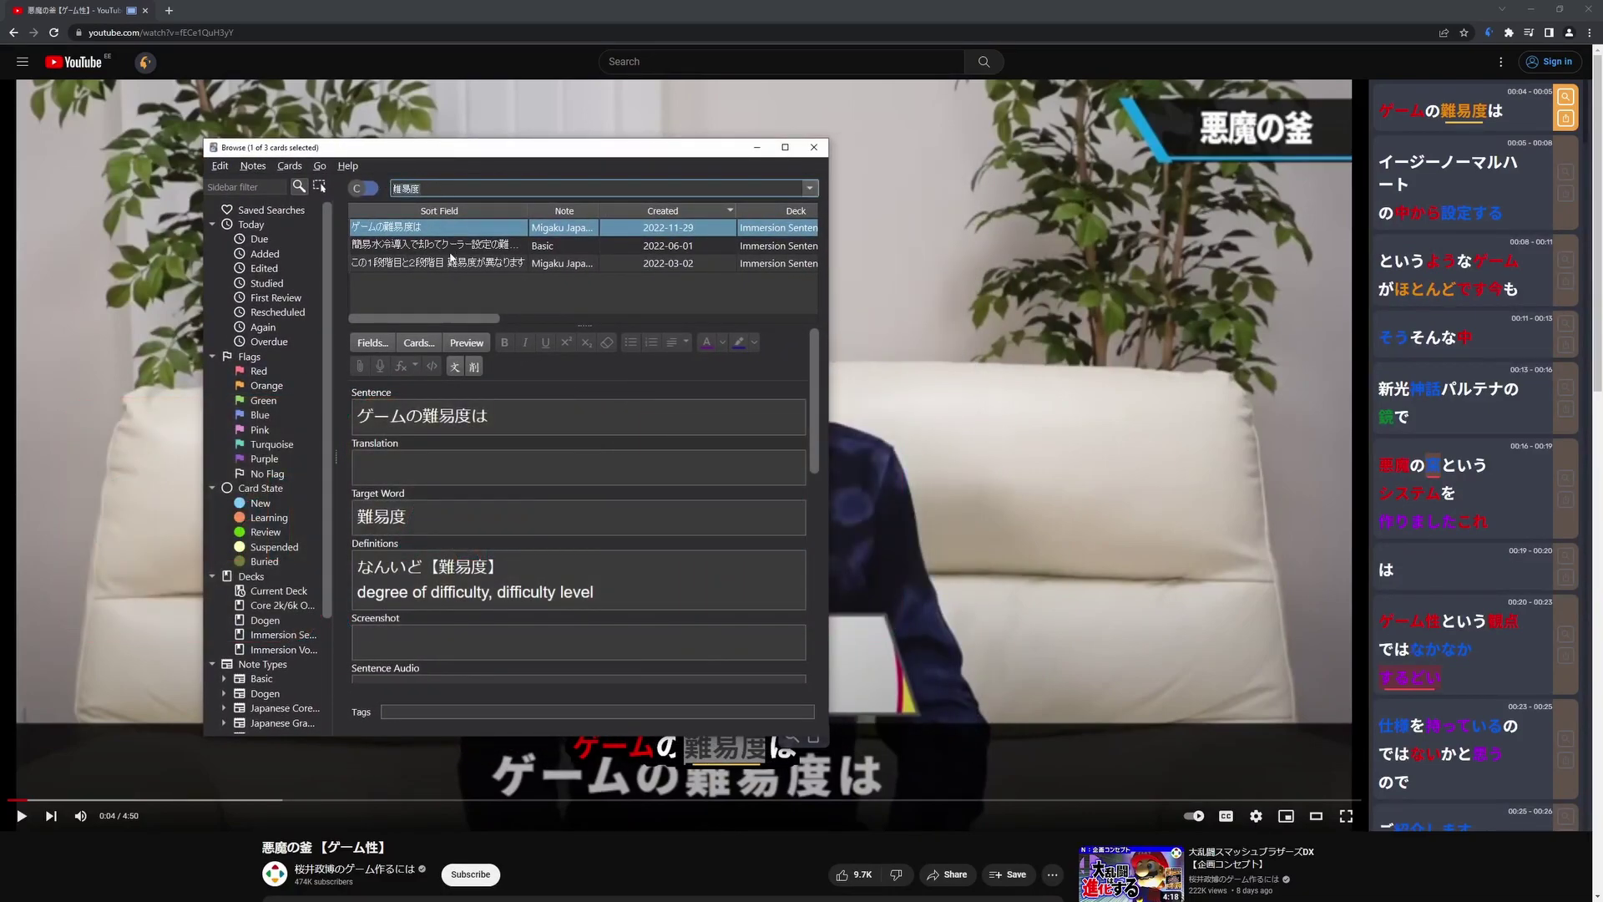
pyautogui.moveTo(460, 154); pyautogui.dragTo(315, 124)
pyautogui.hotkey('ctrl', 'shift', 'p')
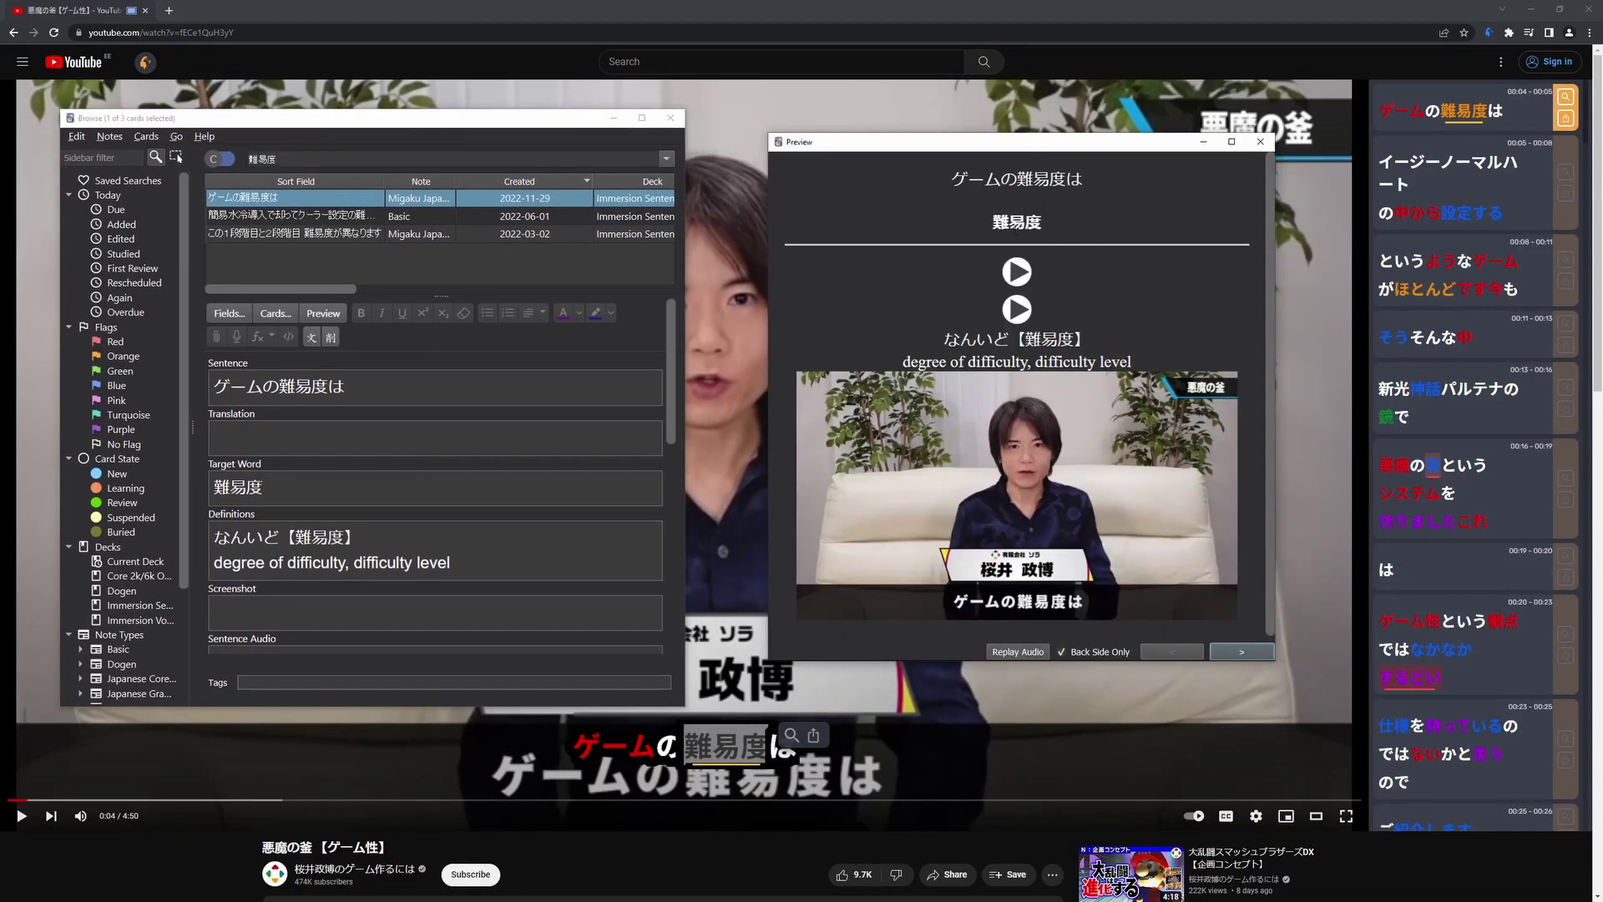
# Close the card preview and Anki browser, and select the subtitle line というようなゲームがほとんどです今も
pyautogui.click(1261, 142)
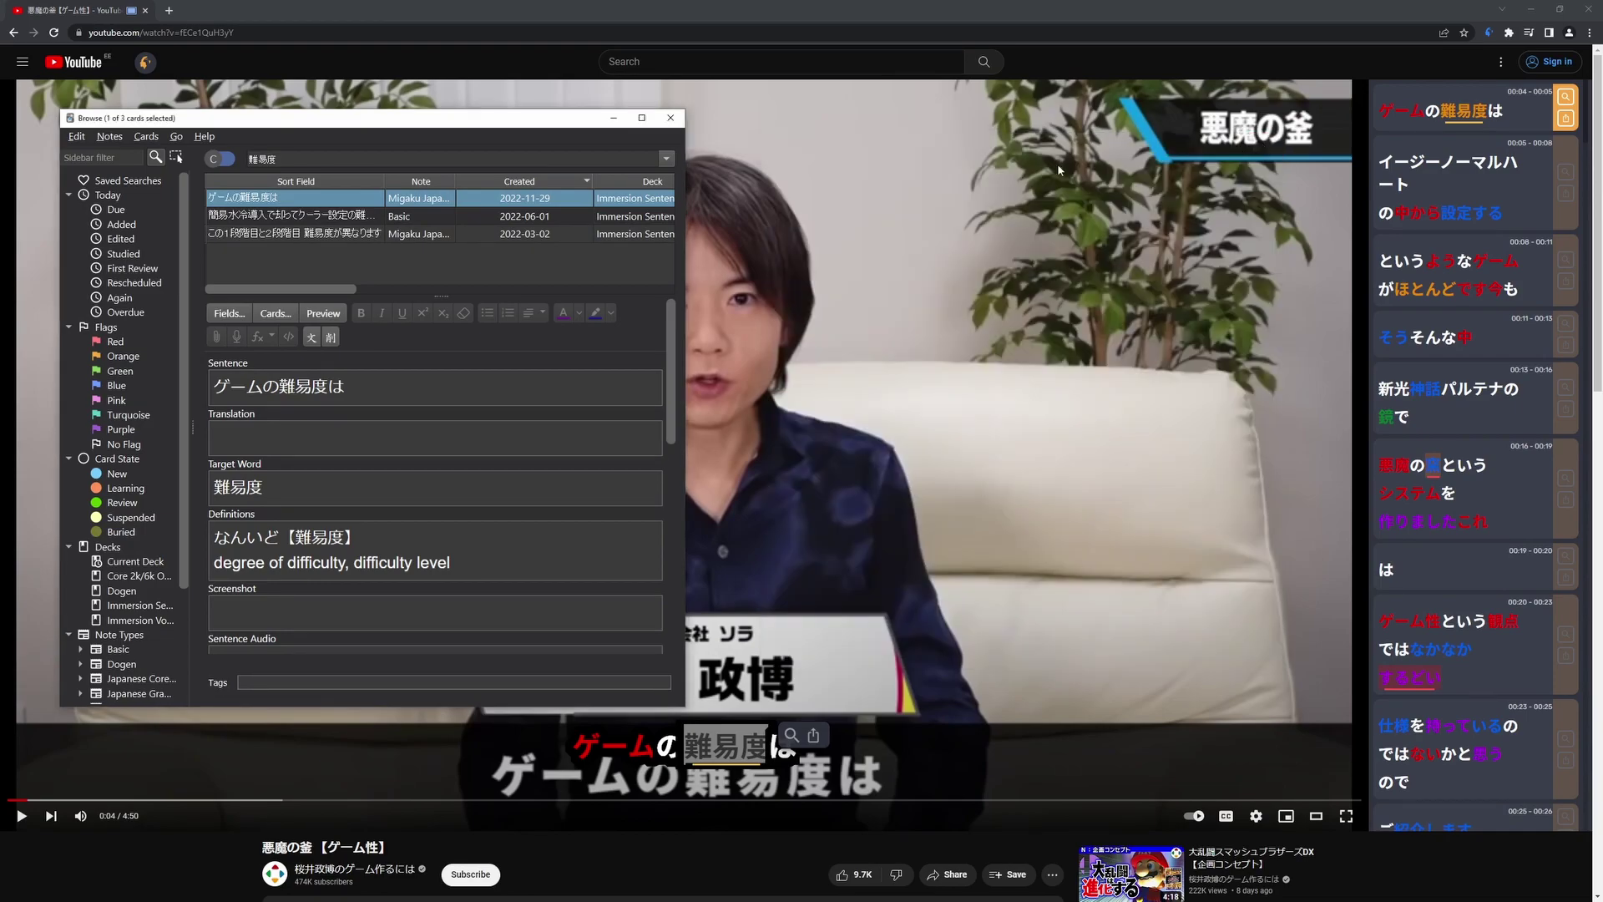
pyautogui.click(670, 118)
pyautogui.click(1441, 271)
pyautogui.scroll(-1, 1444, 276)
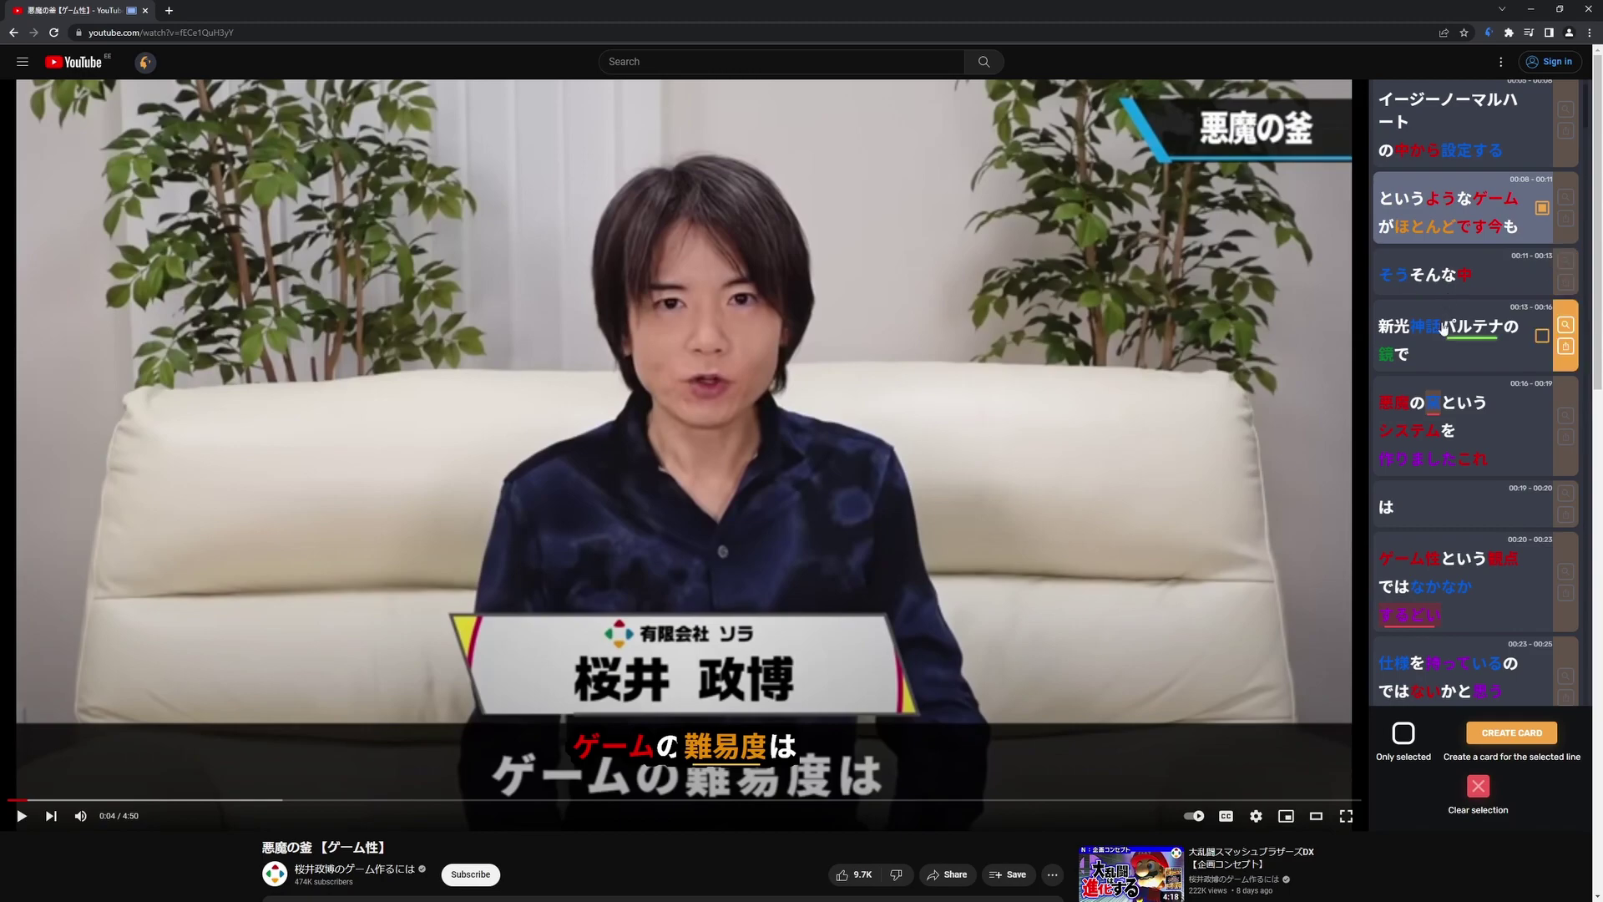
pyautogui.scroll(-3, 1441, 351)
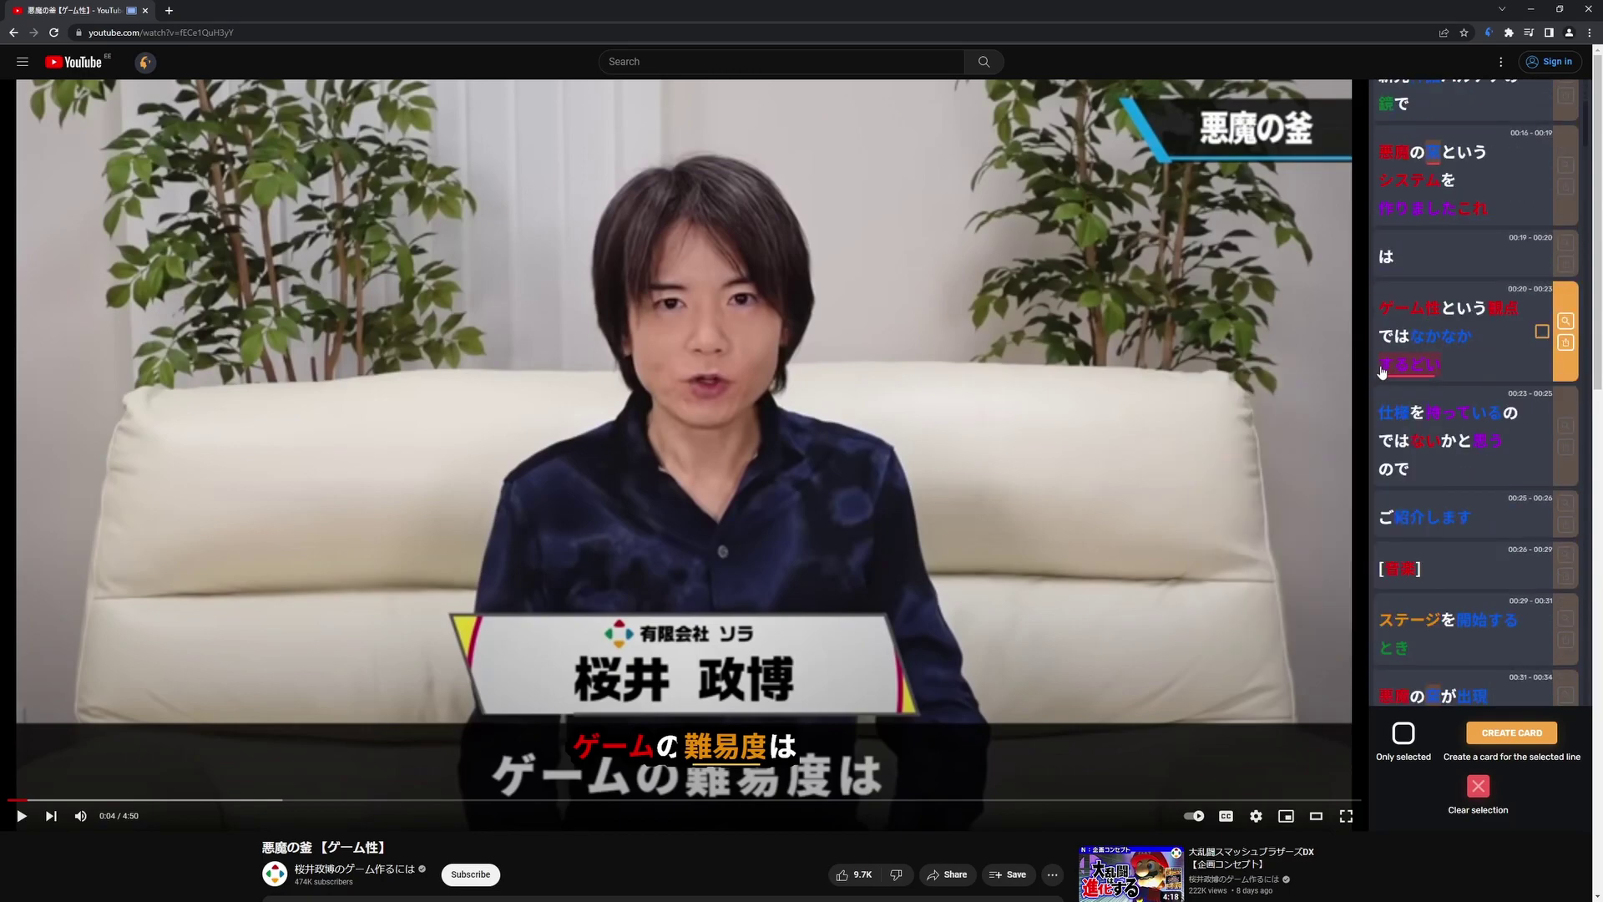
# Look up the subtitle word するどい in Anki, preview the 鋭い card, and change the word's learning status
pyautogui.doubleClick(1411, 366)
pyautogui.hotkey('ctrl', 'alt', 'b')
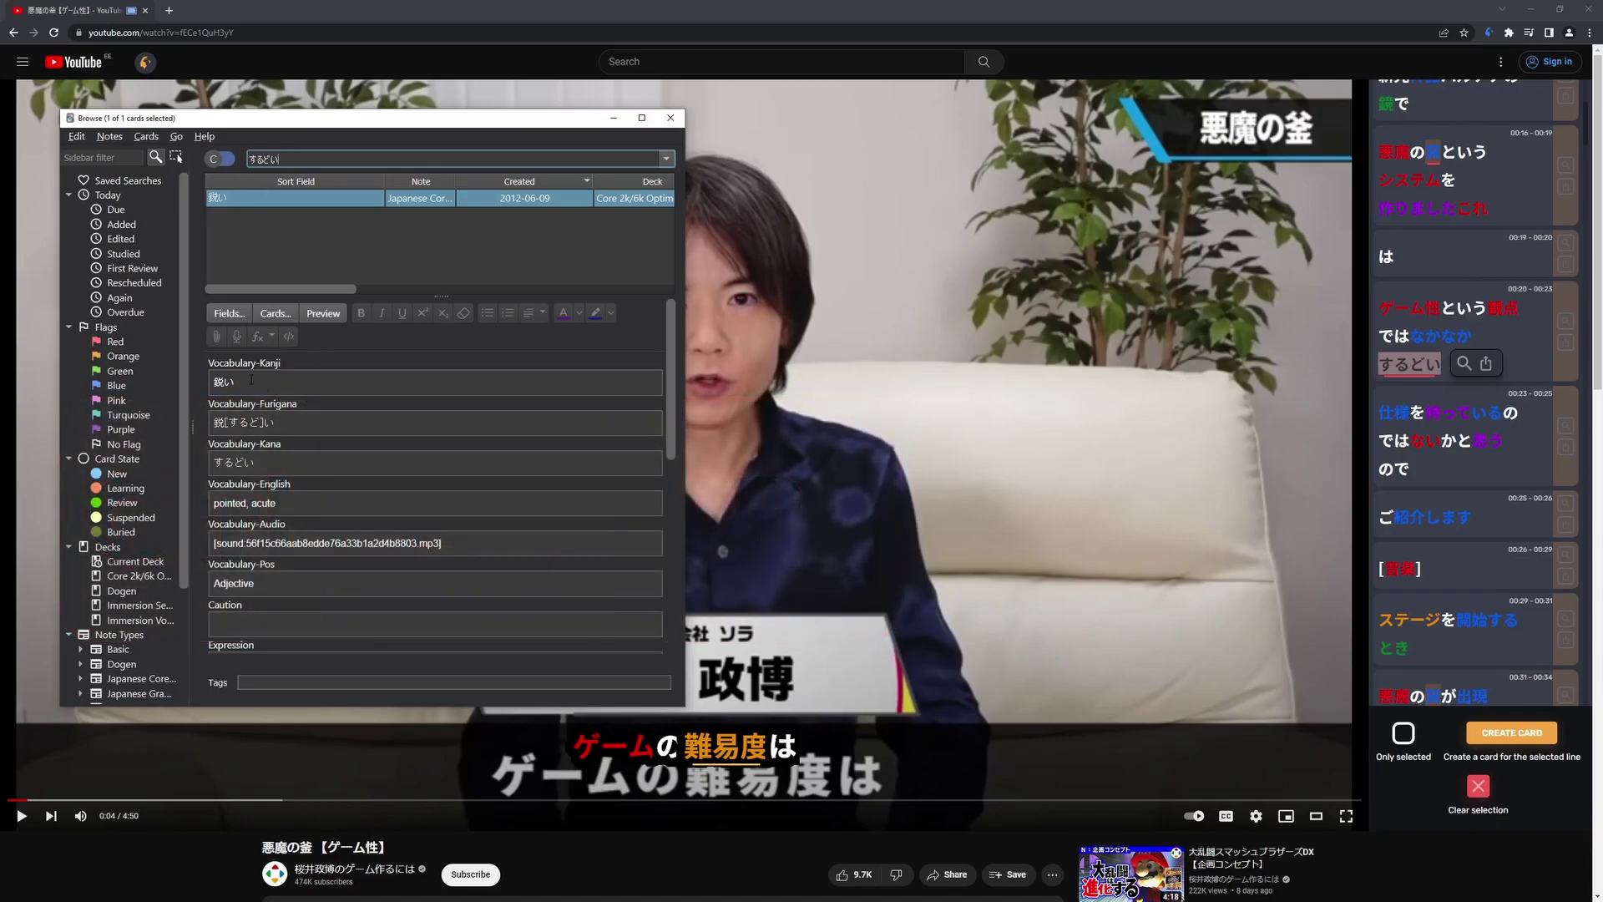
pyautogui.click(323, 313)
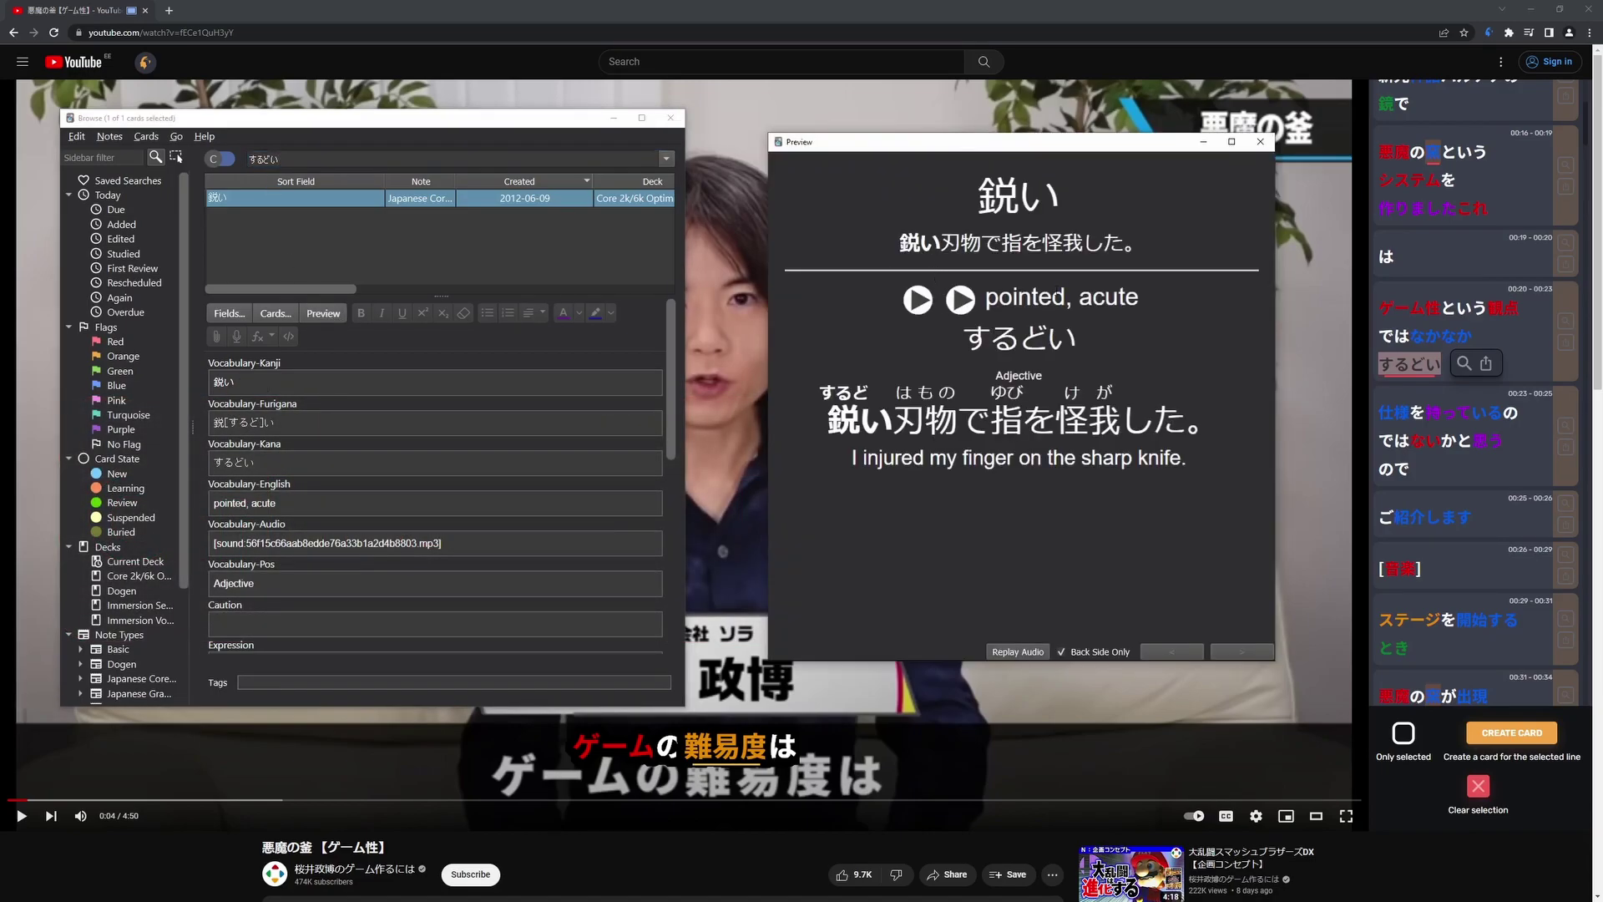
pyautogui.click(1382, 373)
pyautogui.press('3')
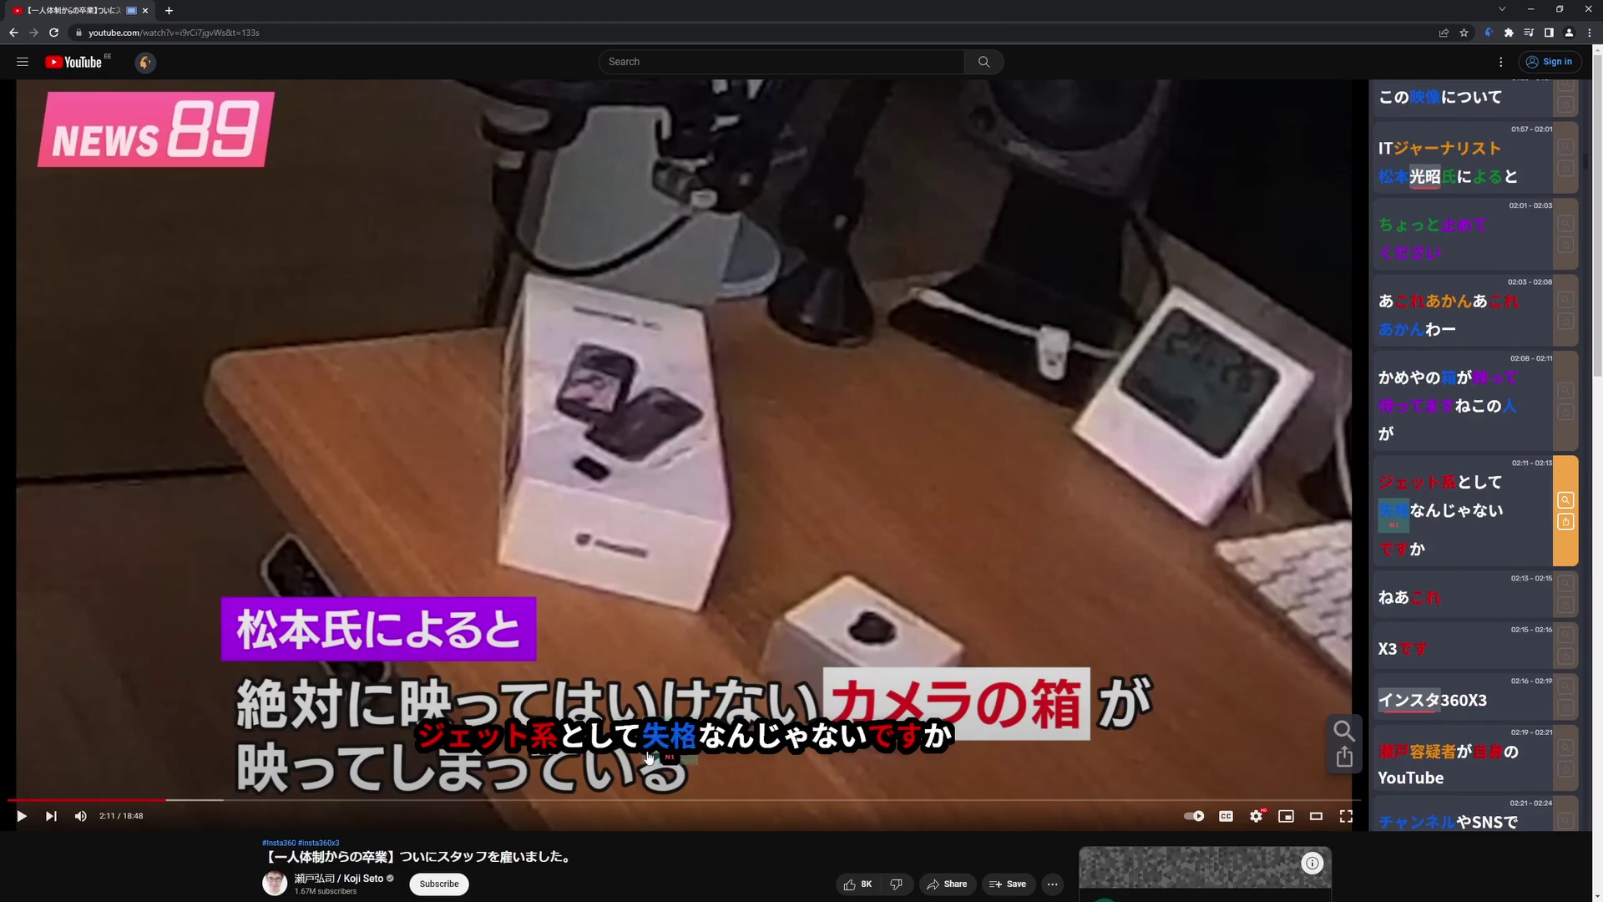
# Look up 失格 in the popup dictionary and Anki's card browser, and create a flashcard with an updated learning status
pyautogui.press('shift')
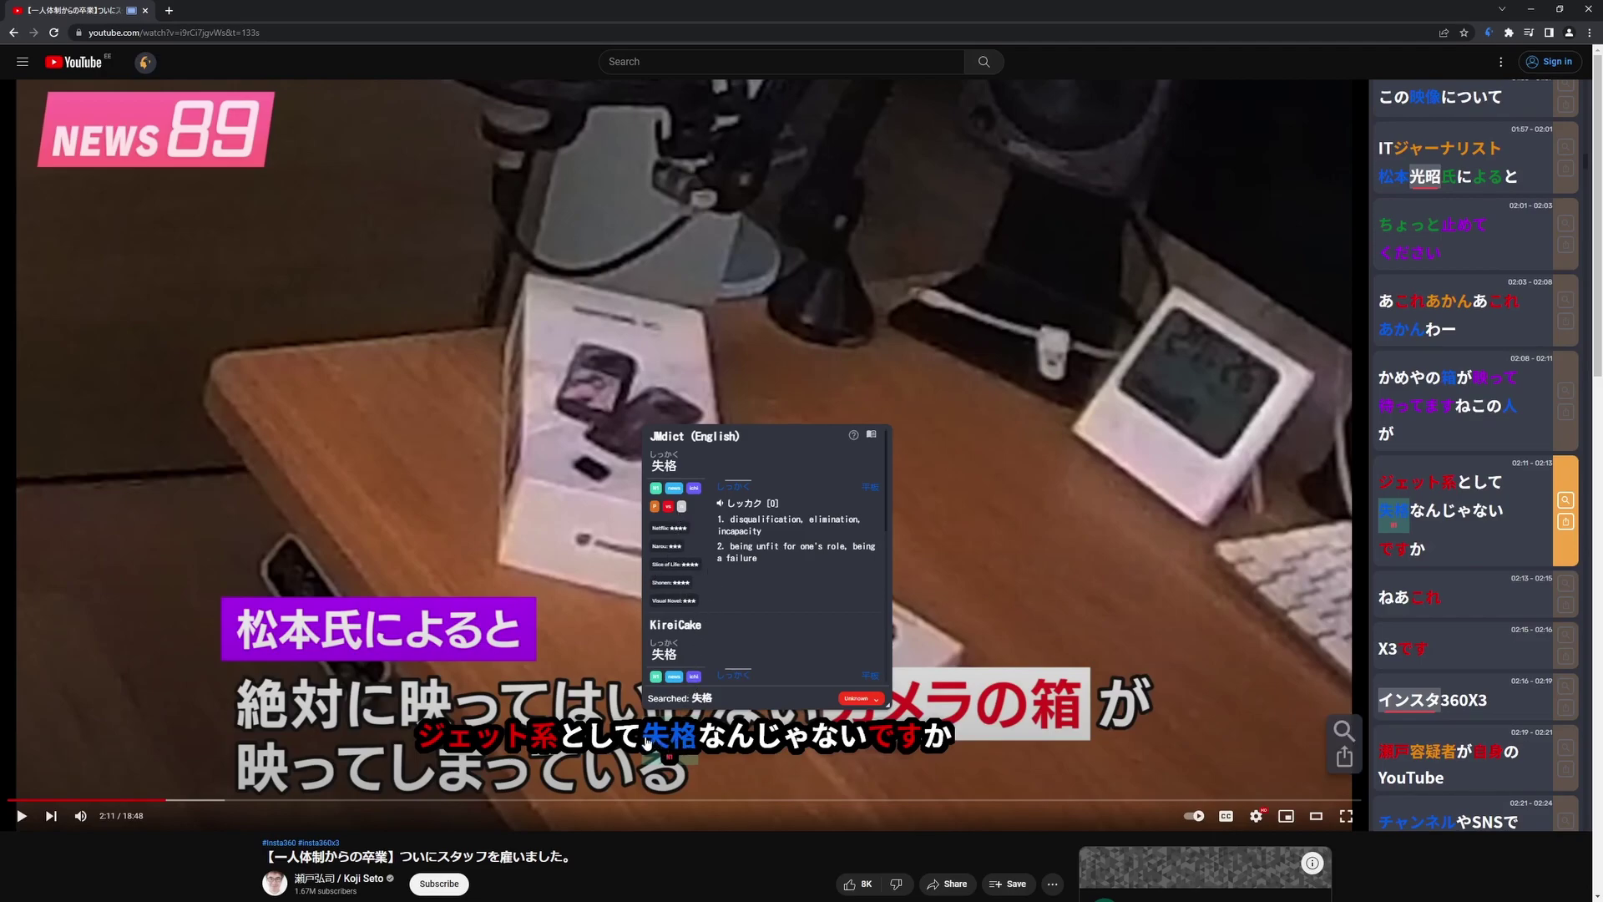
pyautogui.moveTo(642, 740); pyautogui.dragTo(702, 741)
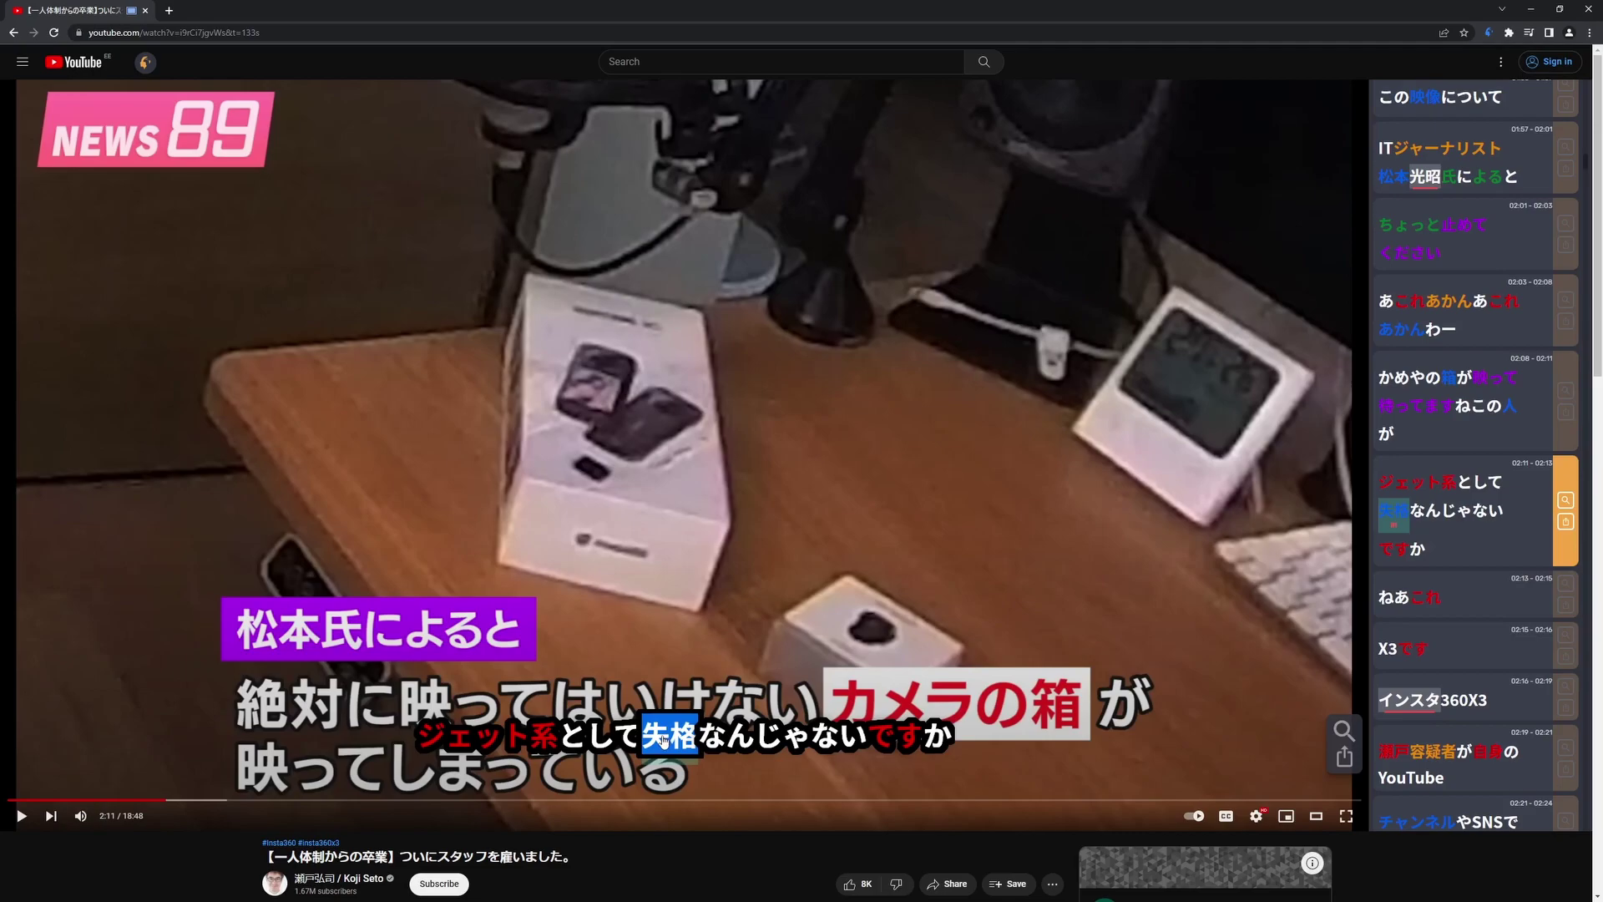
pyautogui.hotkey('ctrl', 'alt', 'b')
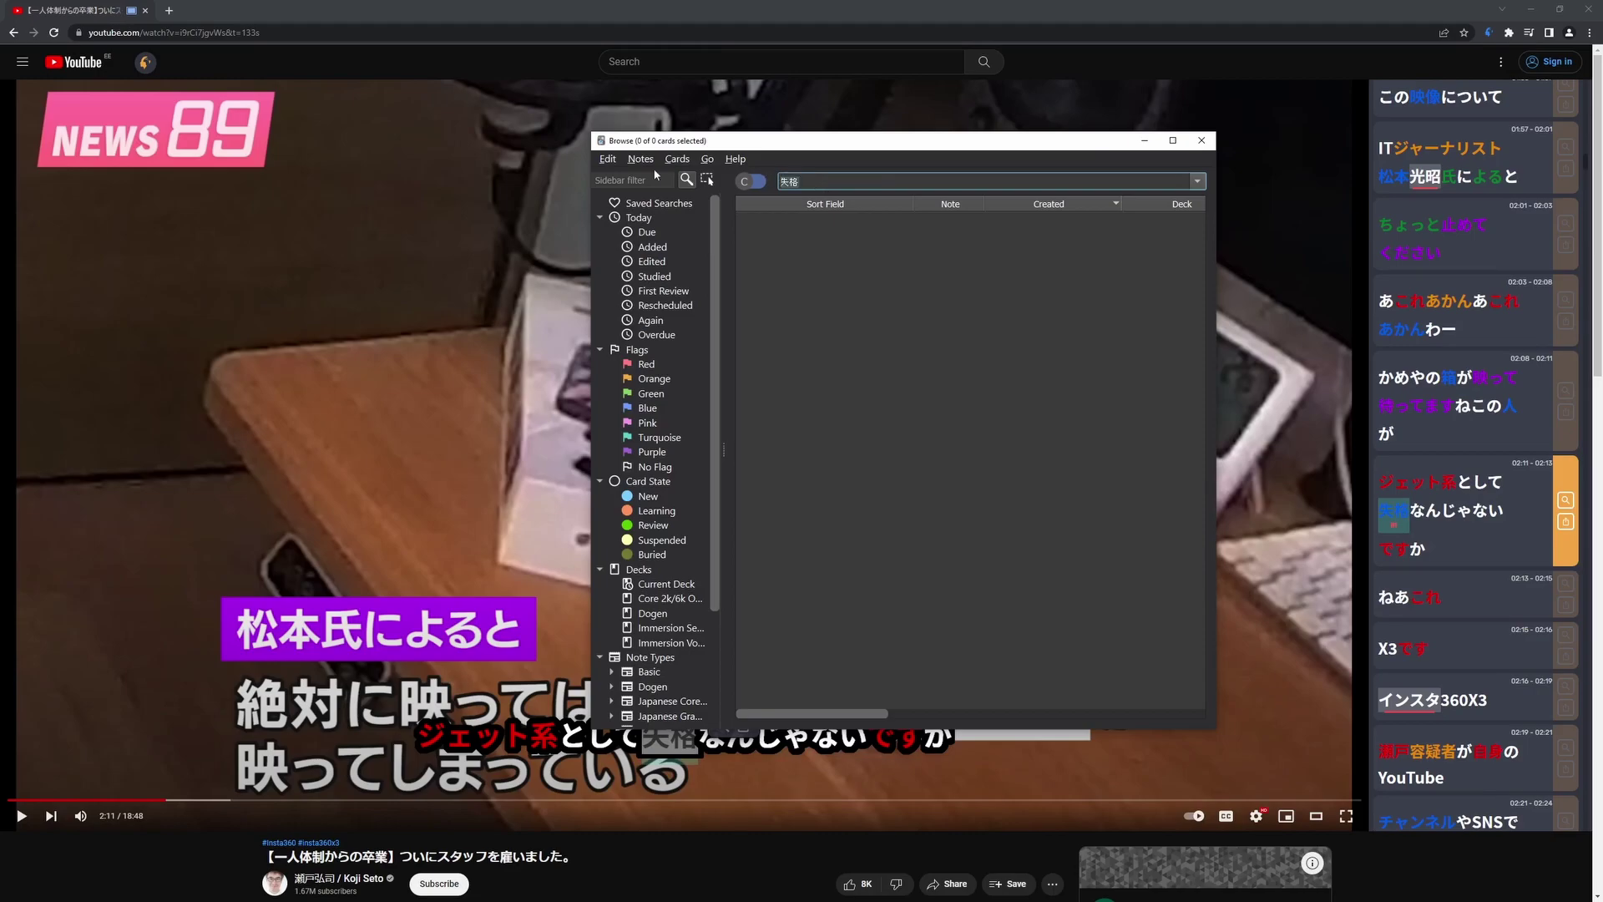
pyautogui.press('Escape')
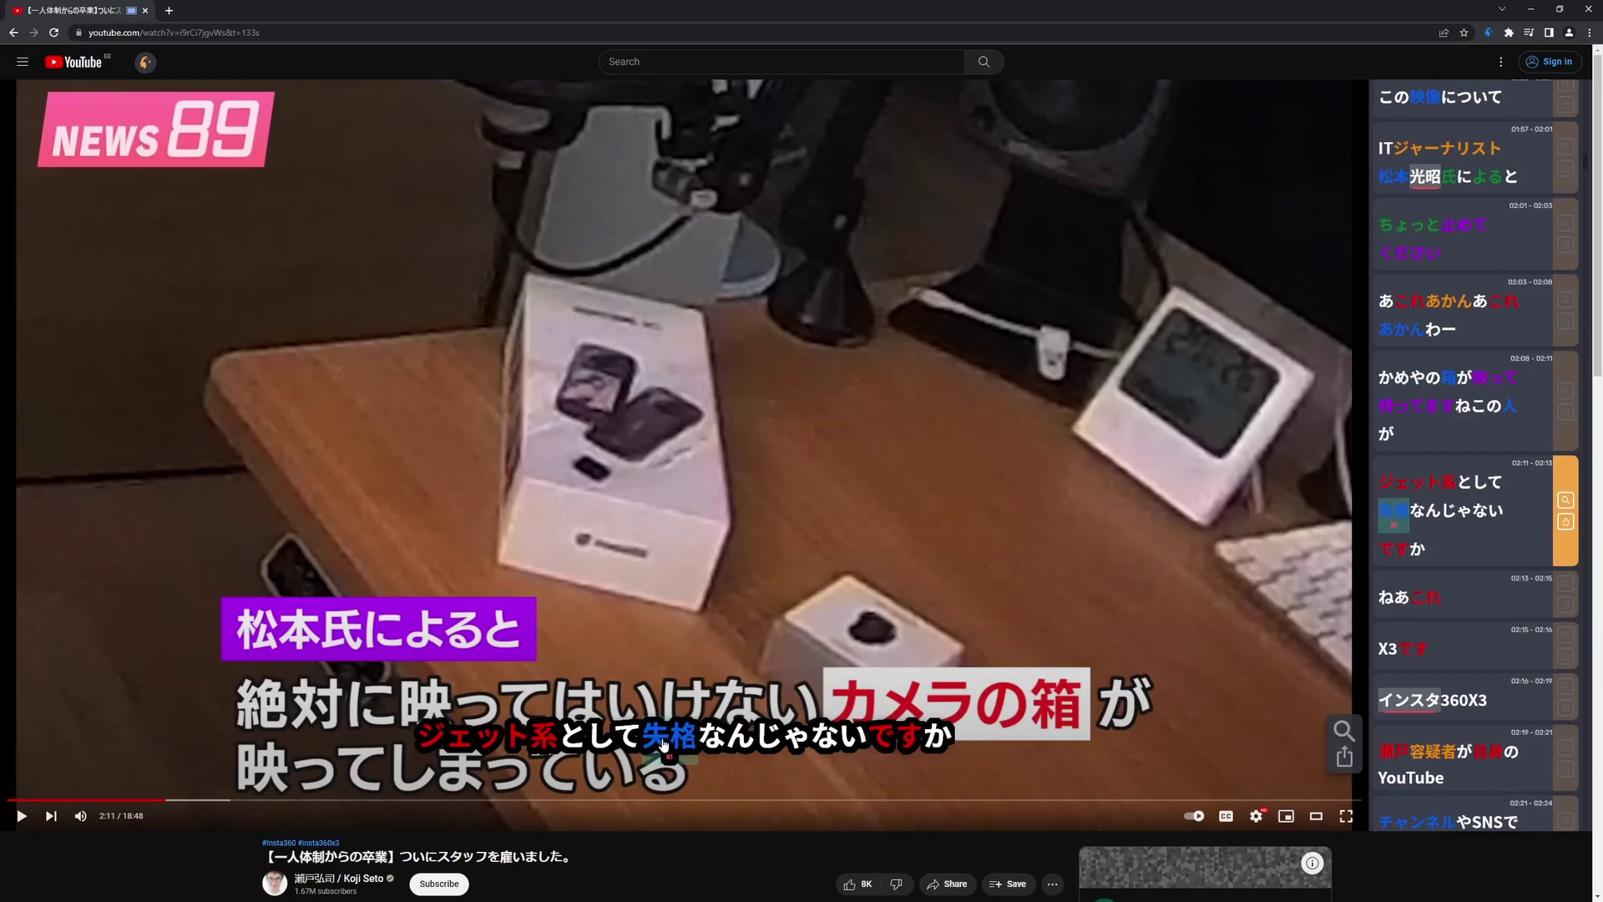
pyautogui.press('q')
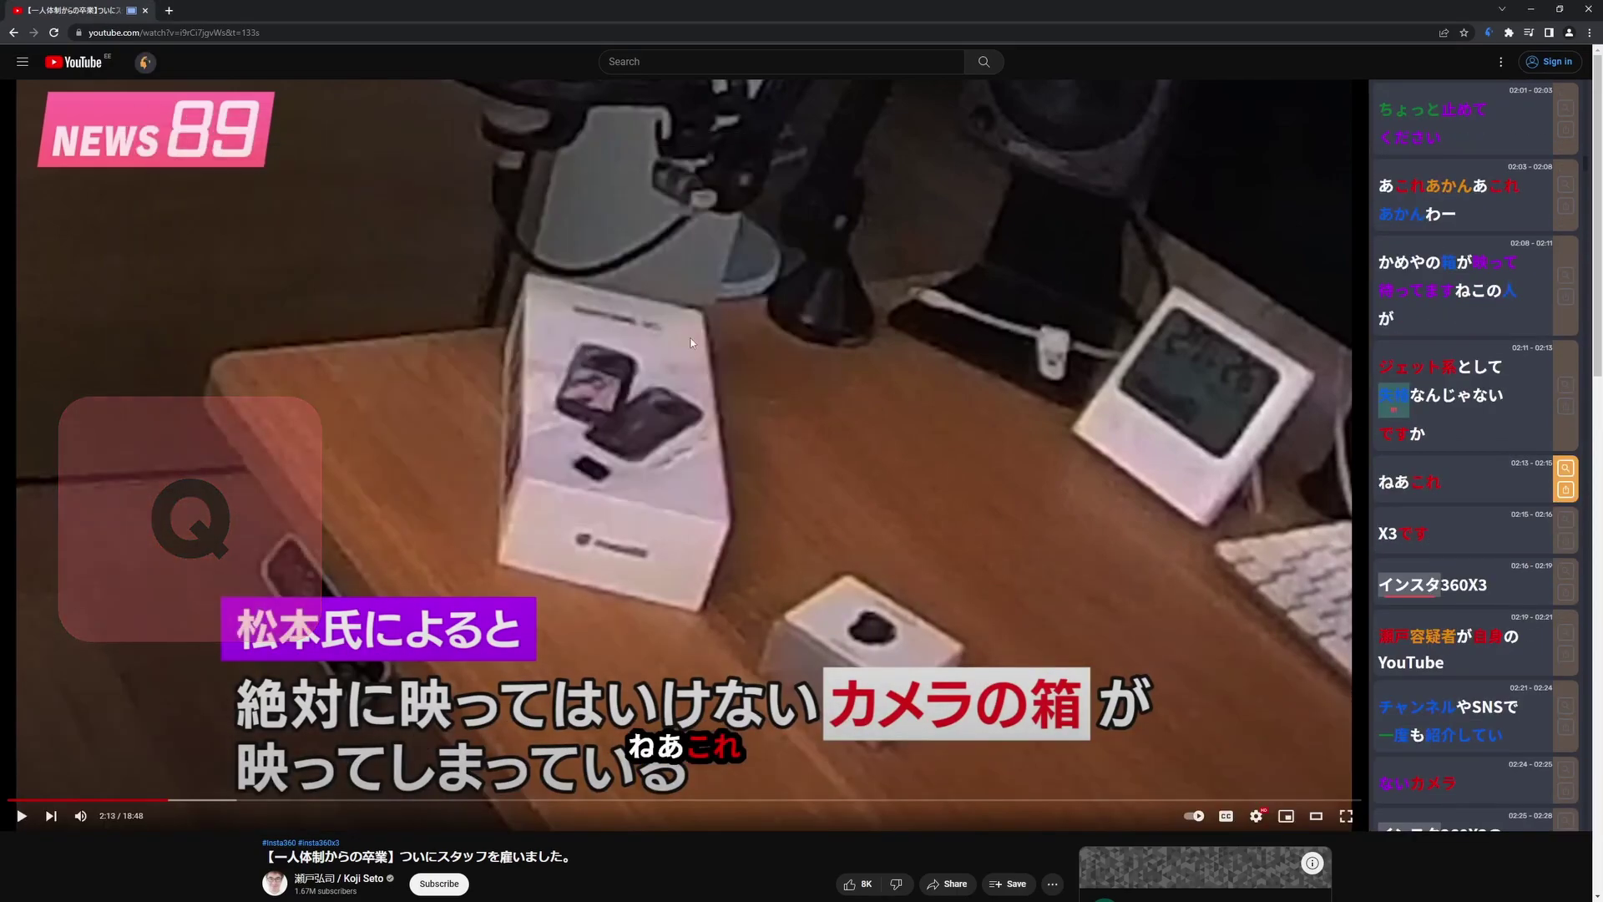
pyautogui.press('2')
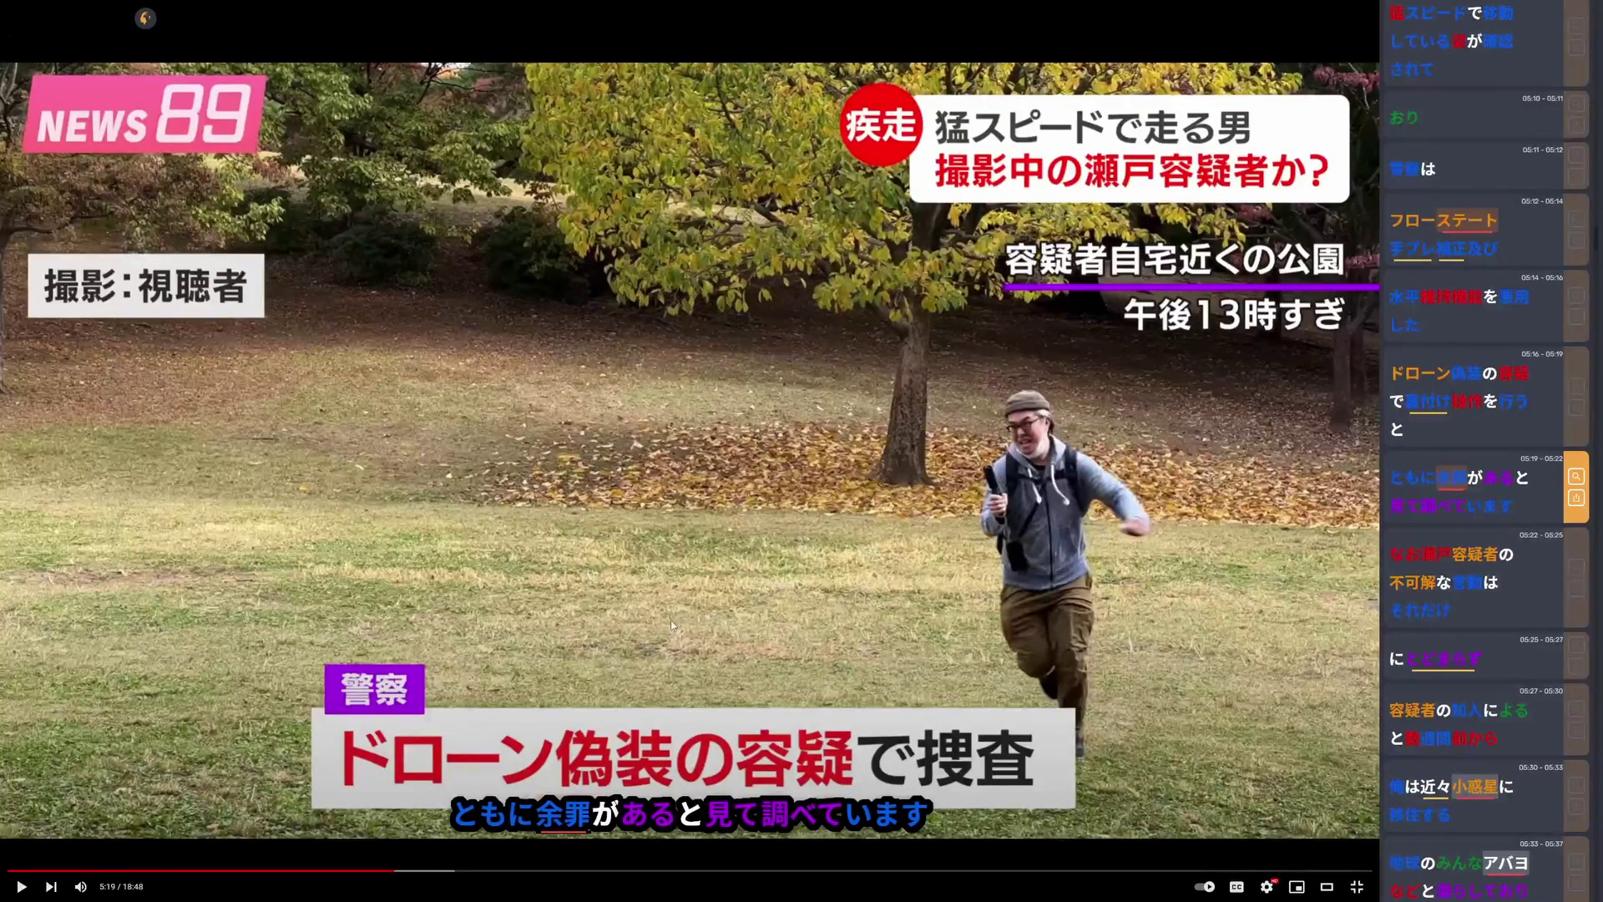
# Create a flashcard for 余罪 with an updated learning status and check its fields in Anki's card browser
pyautogui.press('q')
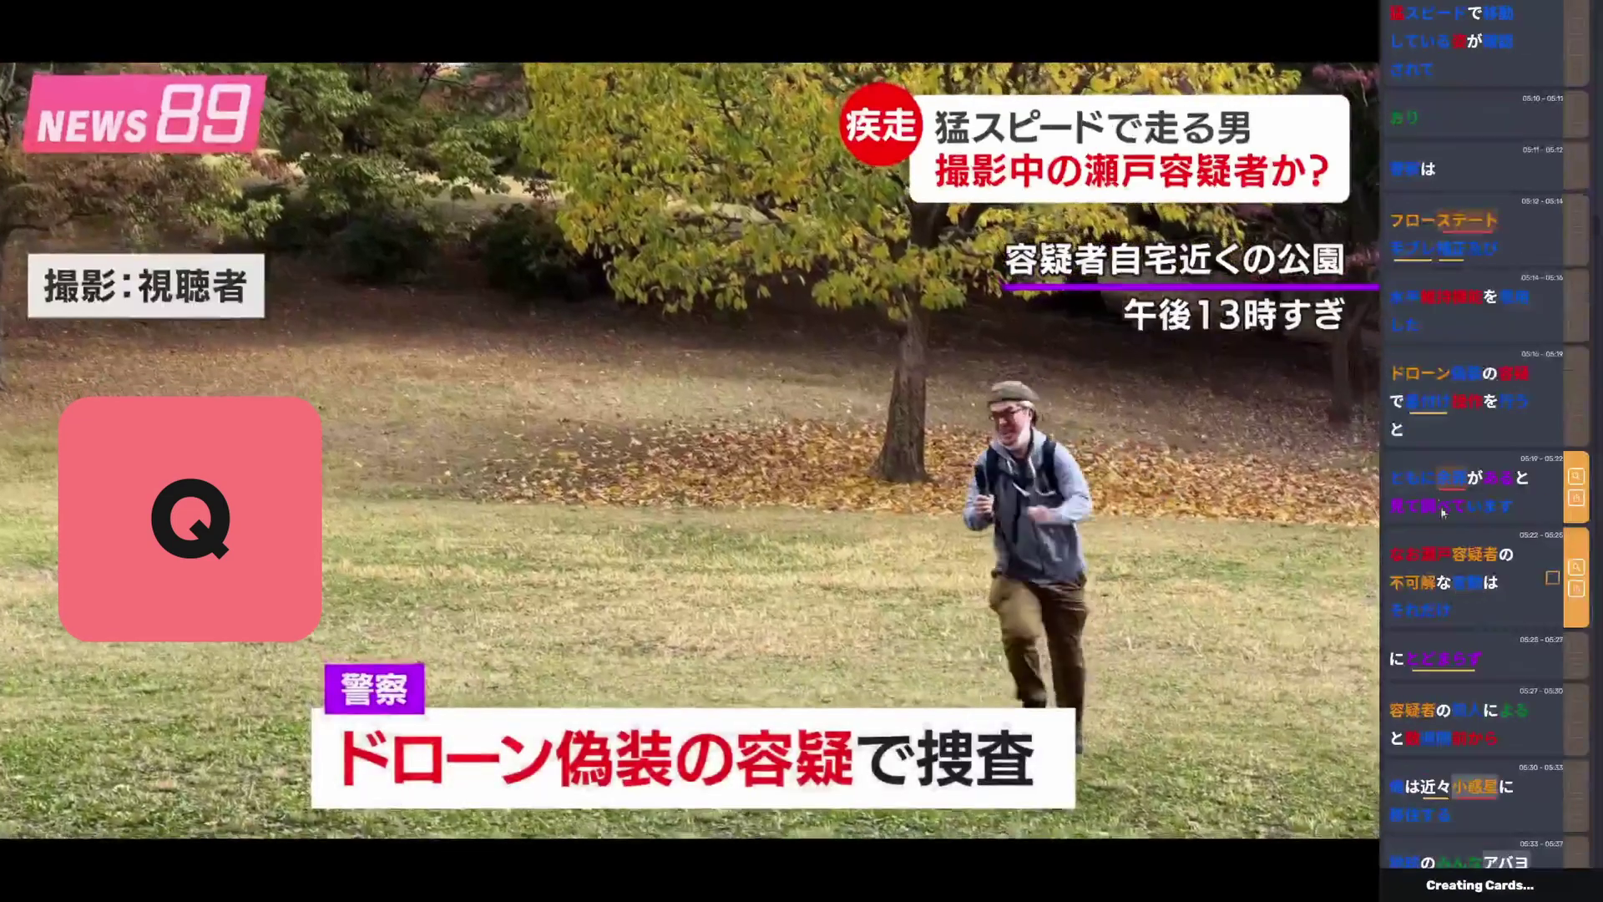
pyautogui.press('2')
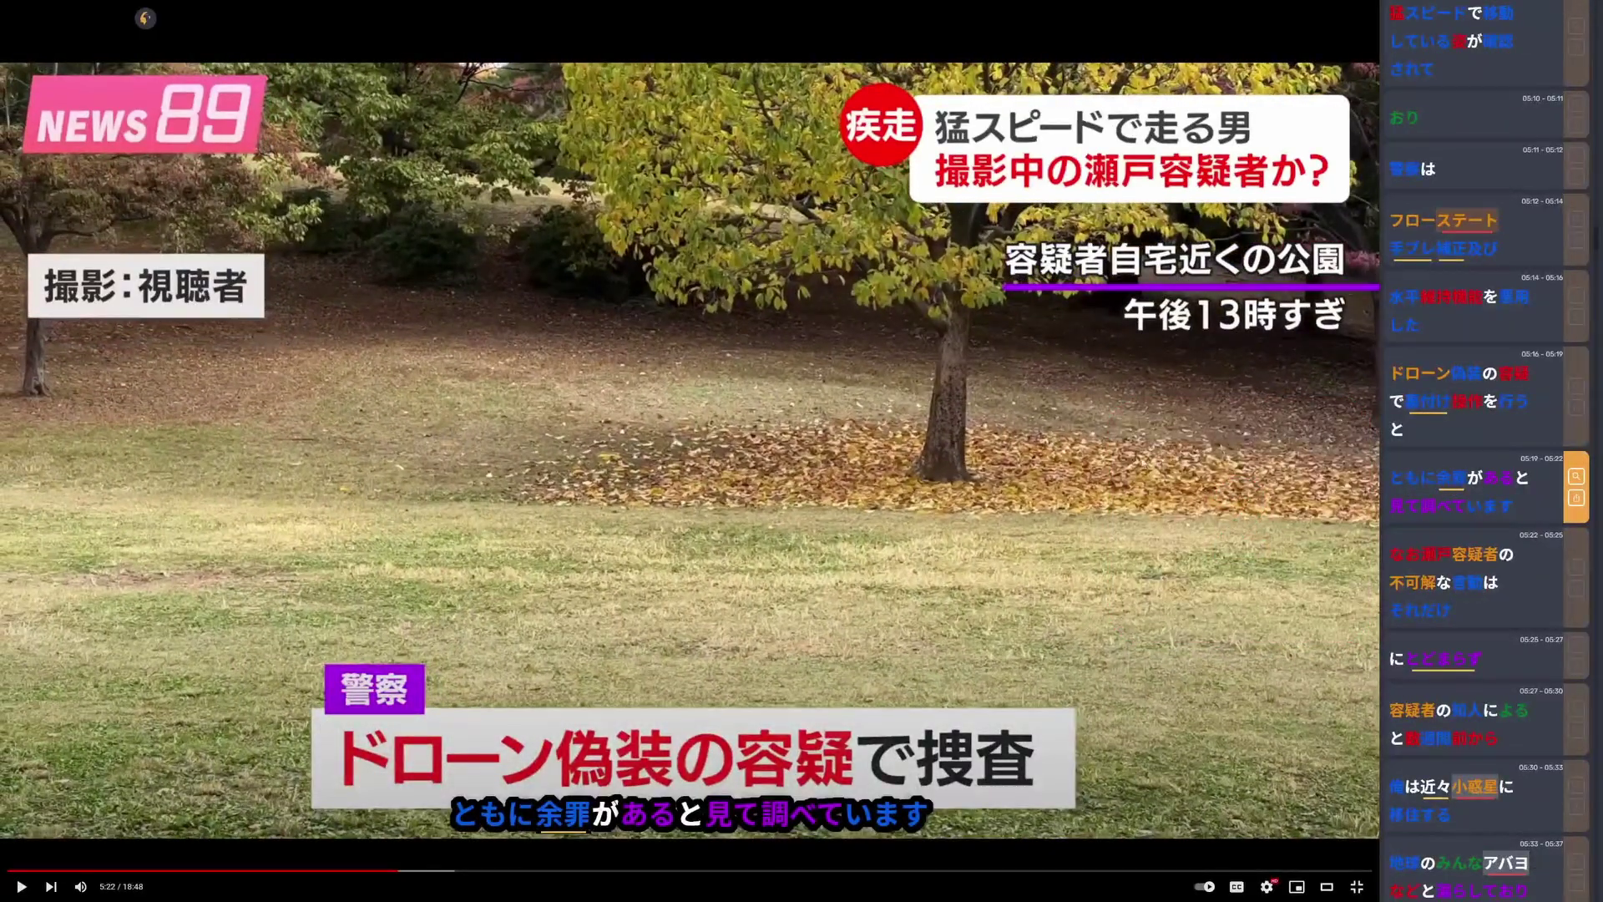
pyautogui.doubleClick(1461, 480)
pyautogui.hotkey('ctrl', 'alt', 'b')
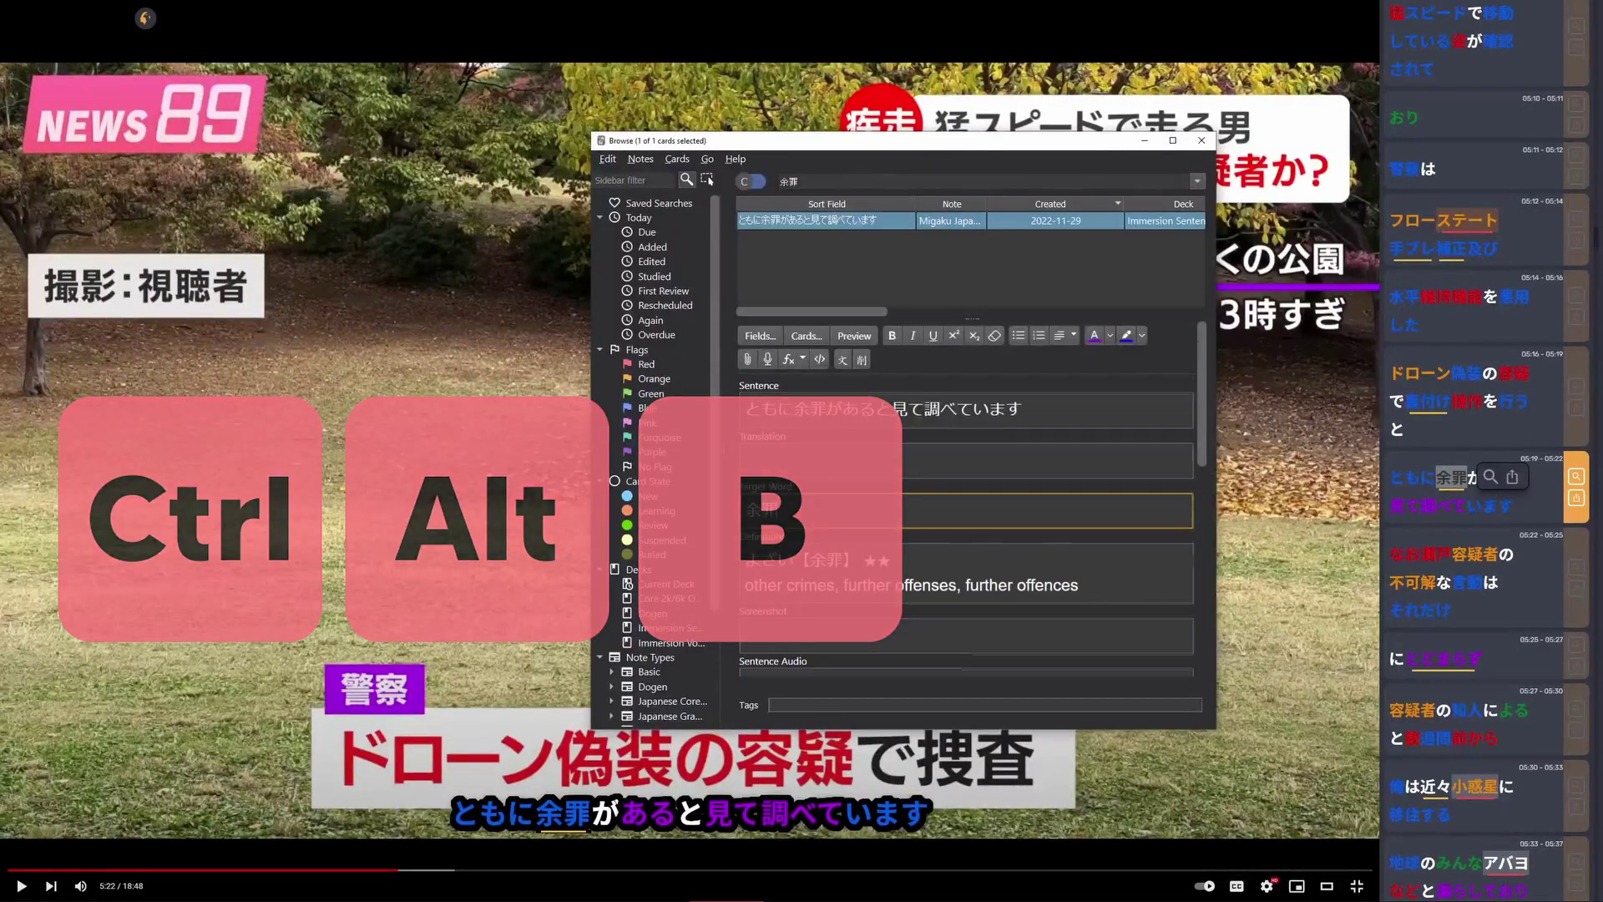
pyautogui.moveTo(746, 547); pyautogui.dragTo(957, 579)
pyautogui.click(992, 578)
pyautogui.scroll(-2, 977, 574)
pyautogui.scroll(2, 977, 574)
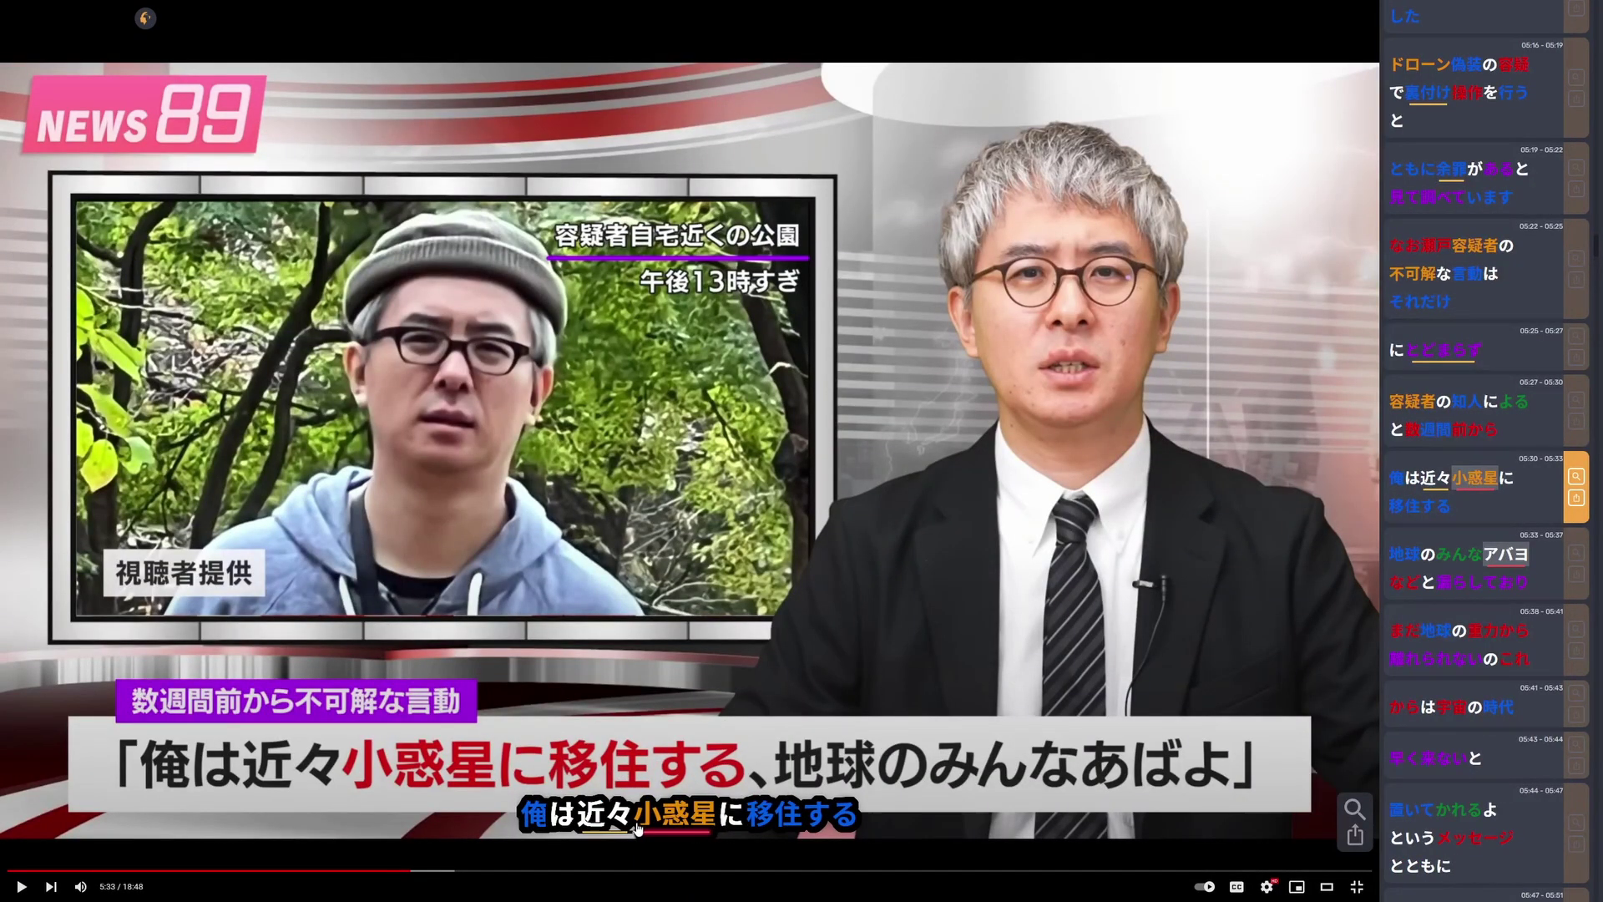
# Look up 小惑星 in the popup dictionary and Anki's card browser, shortening the Anki search to 惑星
pyautogui.press('shift')
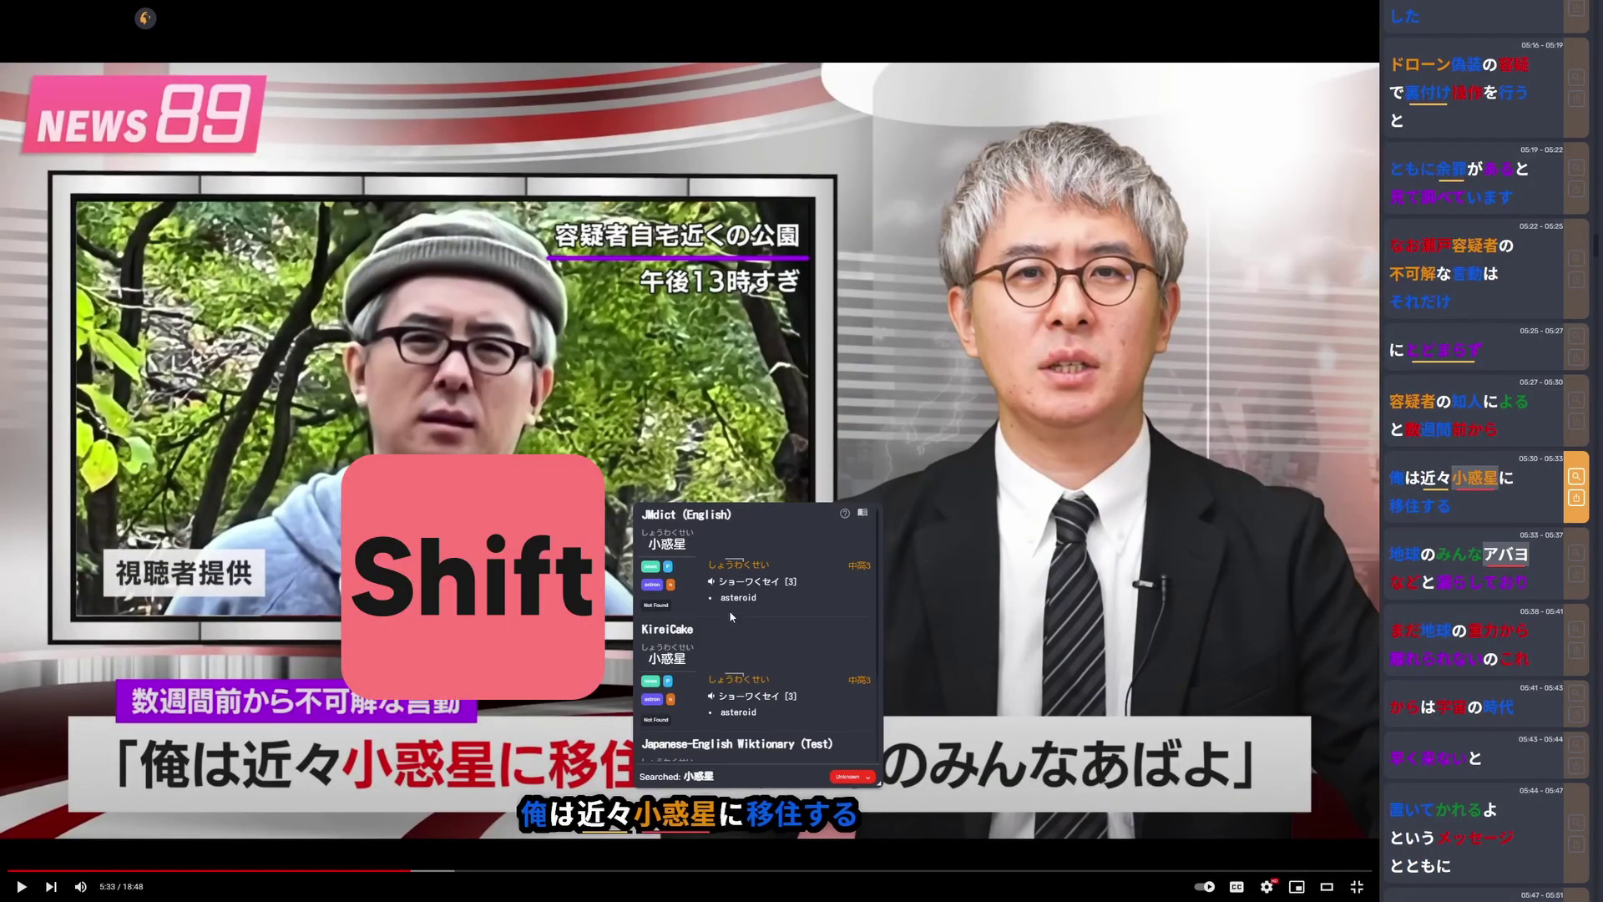
pyautogui.hotkey('ctrl', 'alt', 'b')
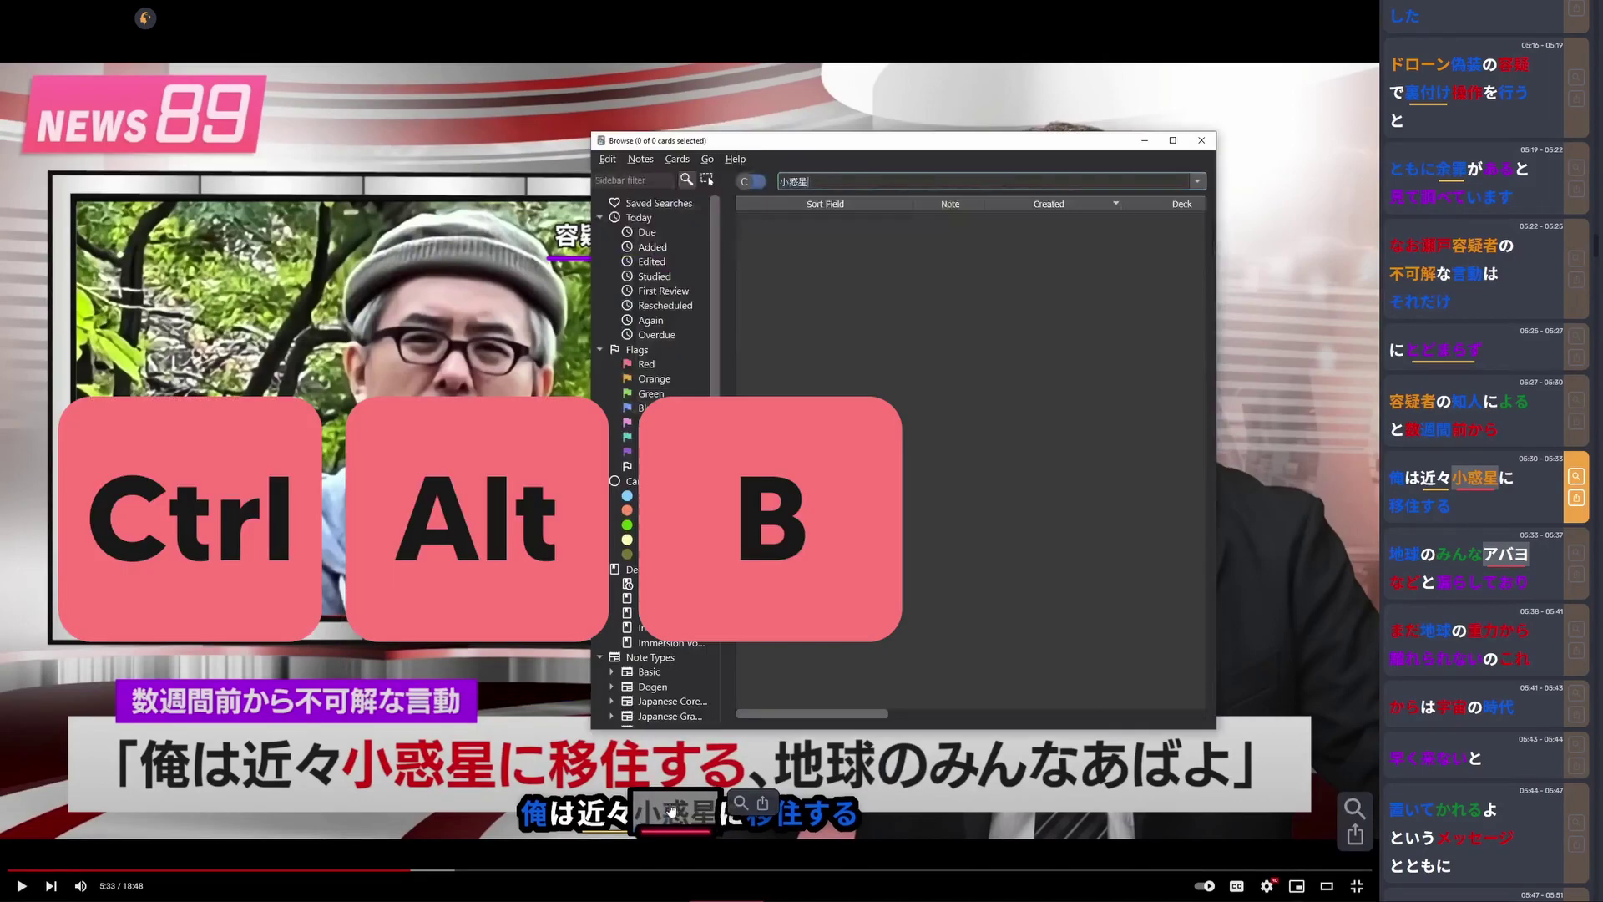
pyautogui.click(822, 184)
pyautogui.press('Home')
pyautogui.press('Delete')
pyautogui.press('End')
pyautogui.press('Return')
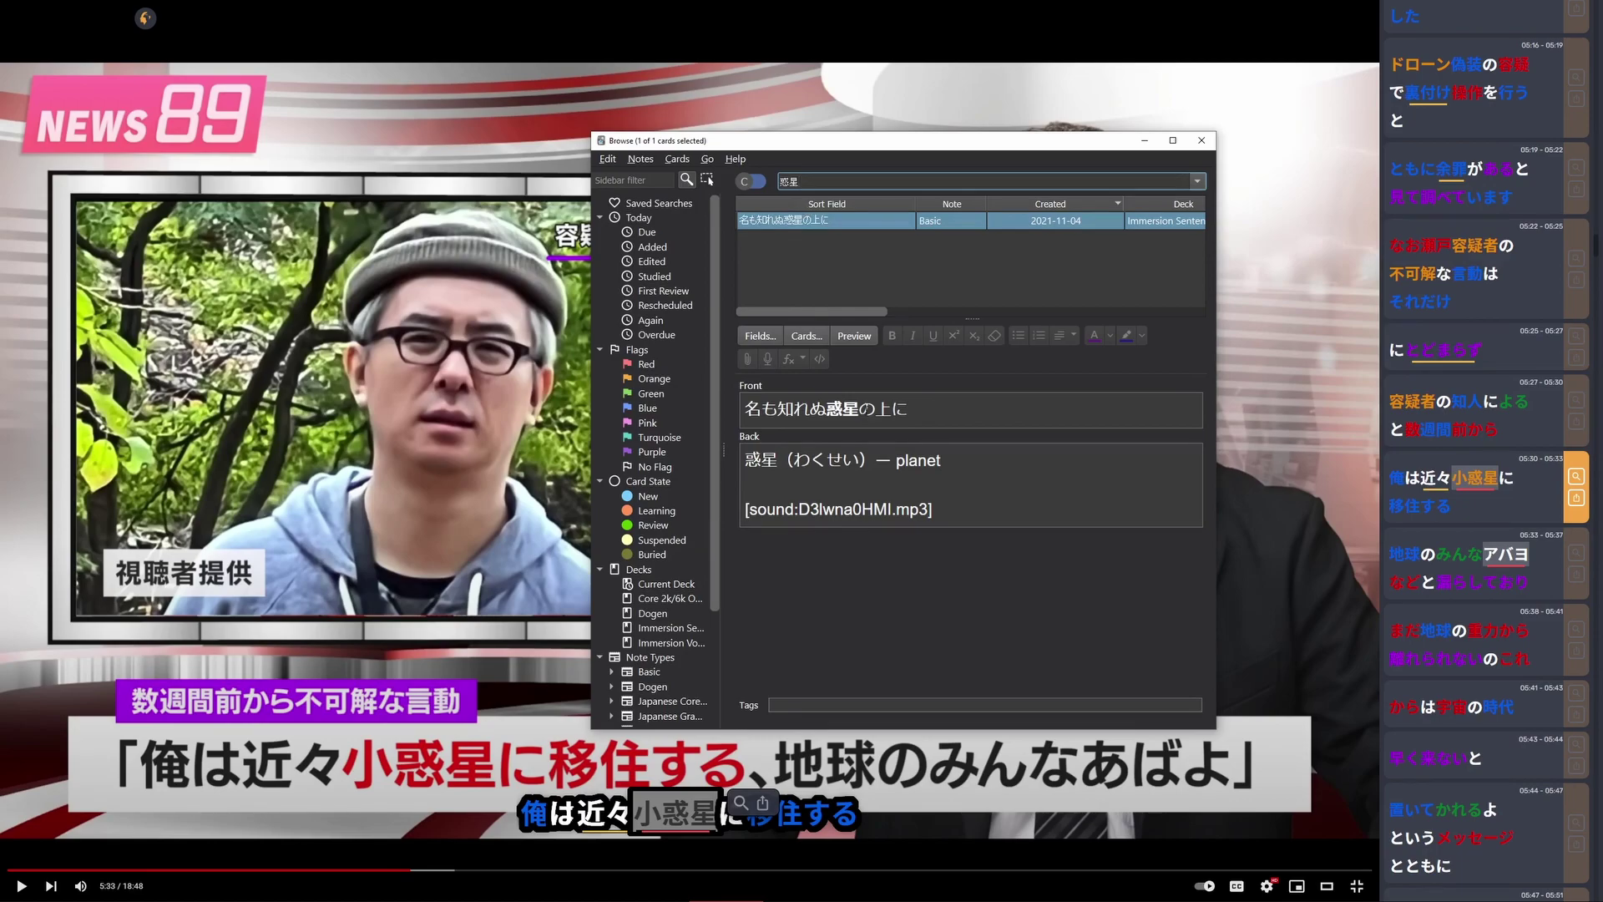
pyautogui.press('Escape')
pyautogui.click(741, 803)
pyautogui.doubleClick(667, 543)
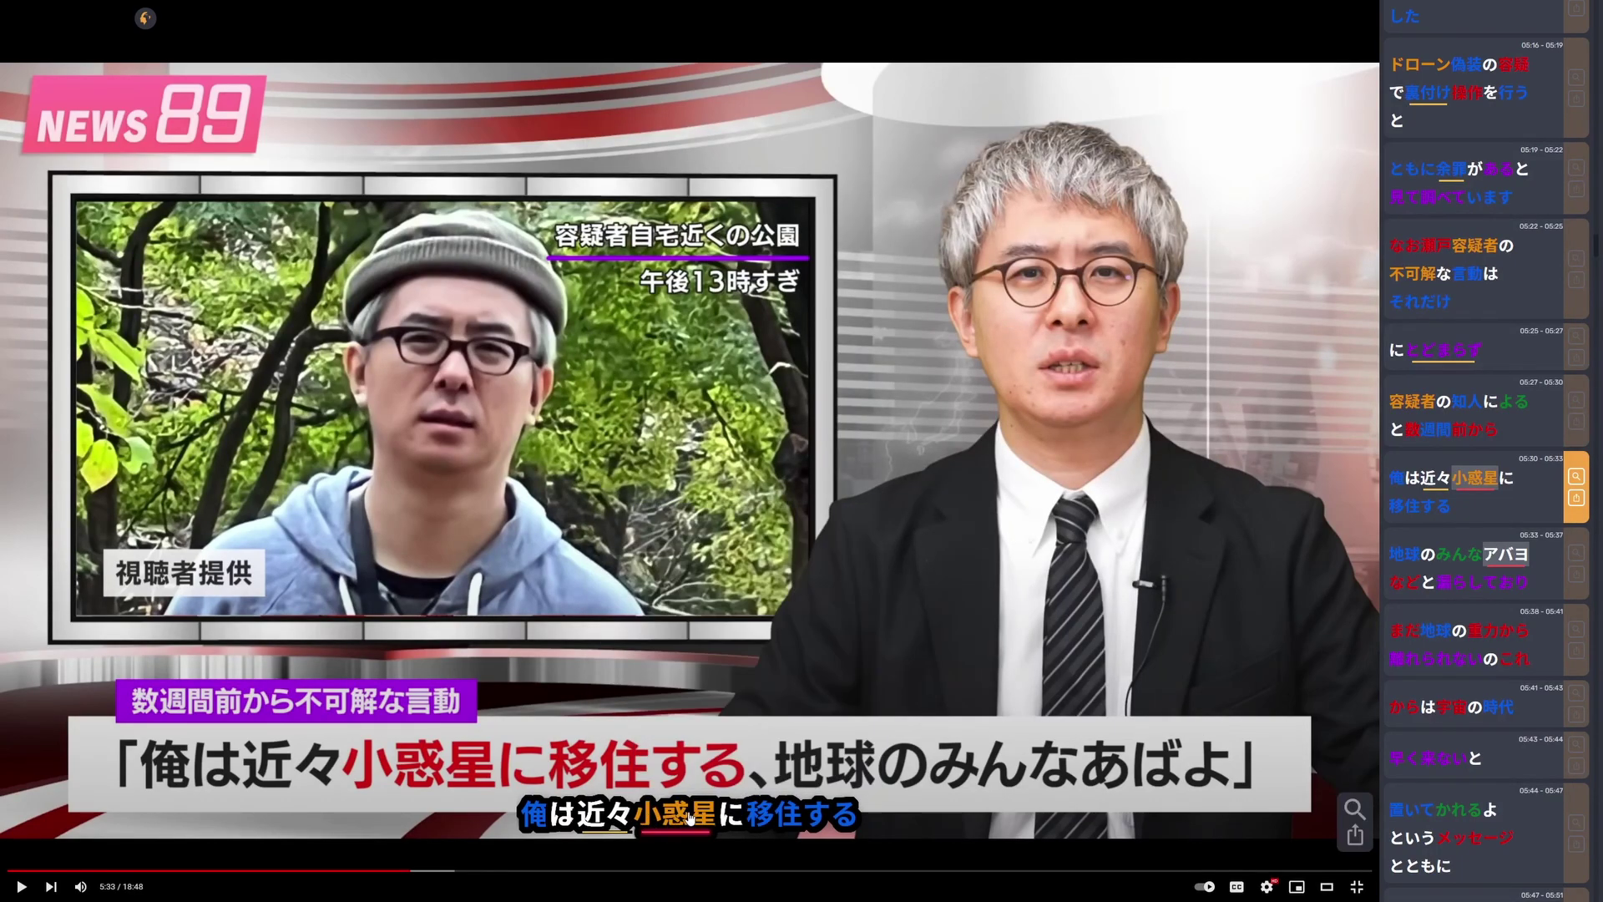
# Create a flashcard from the 知ったかぶり and 助教授 subtitle line and update both words' learning statuses
pyautogui.press('space')
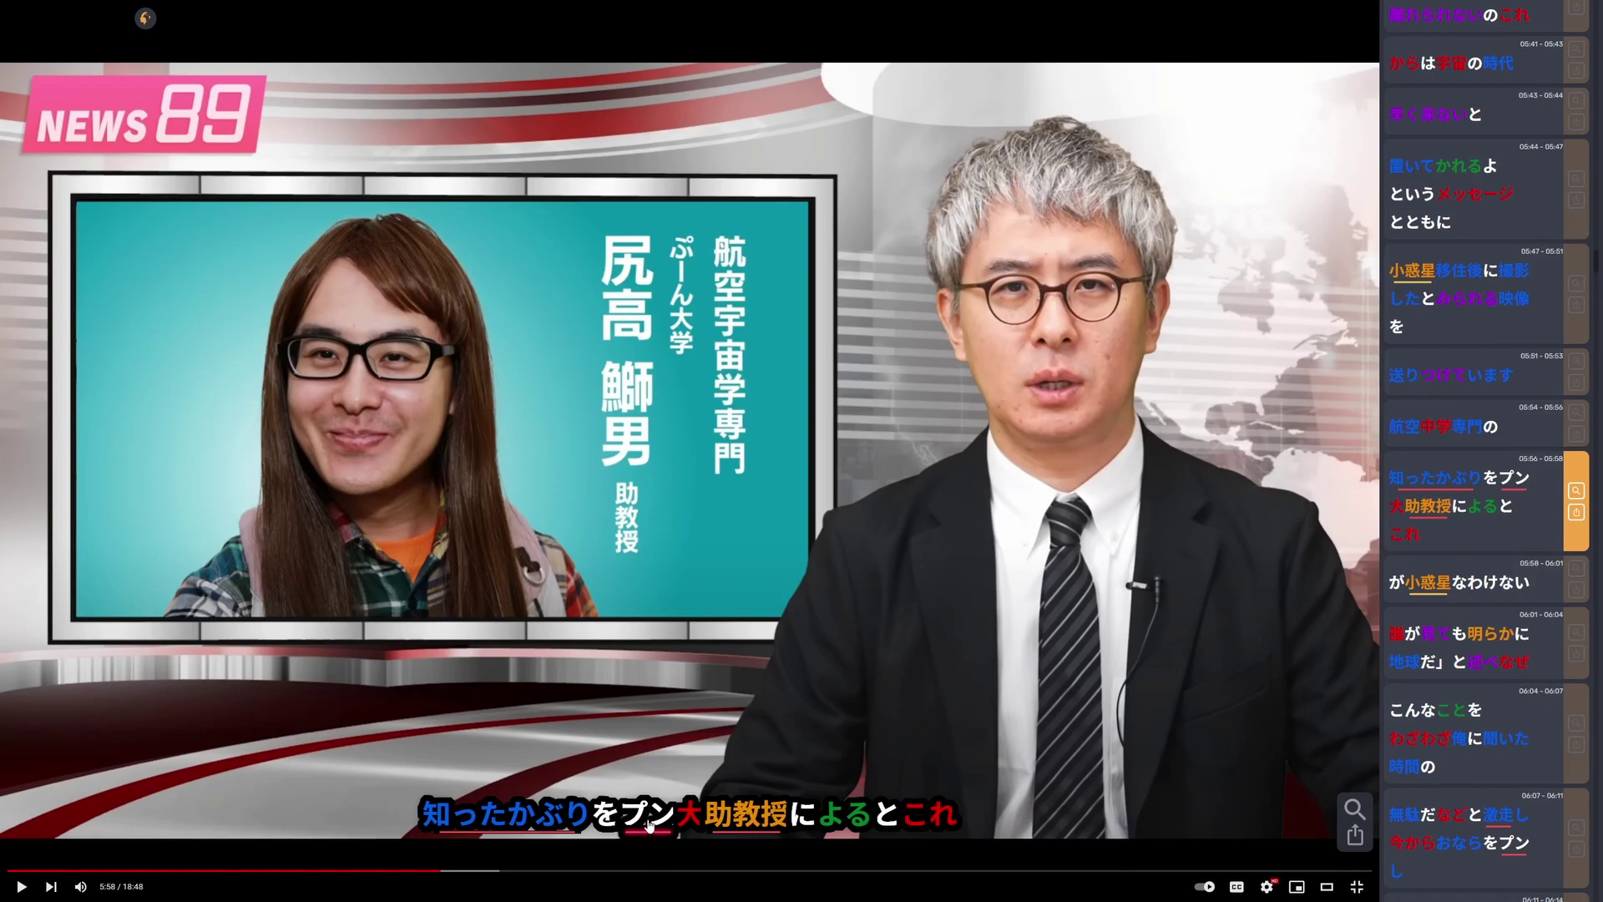
pyautogui.moveTo(647, 823)
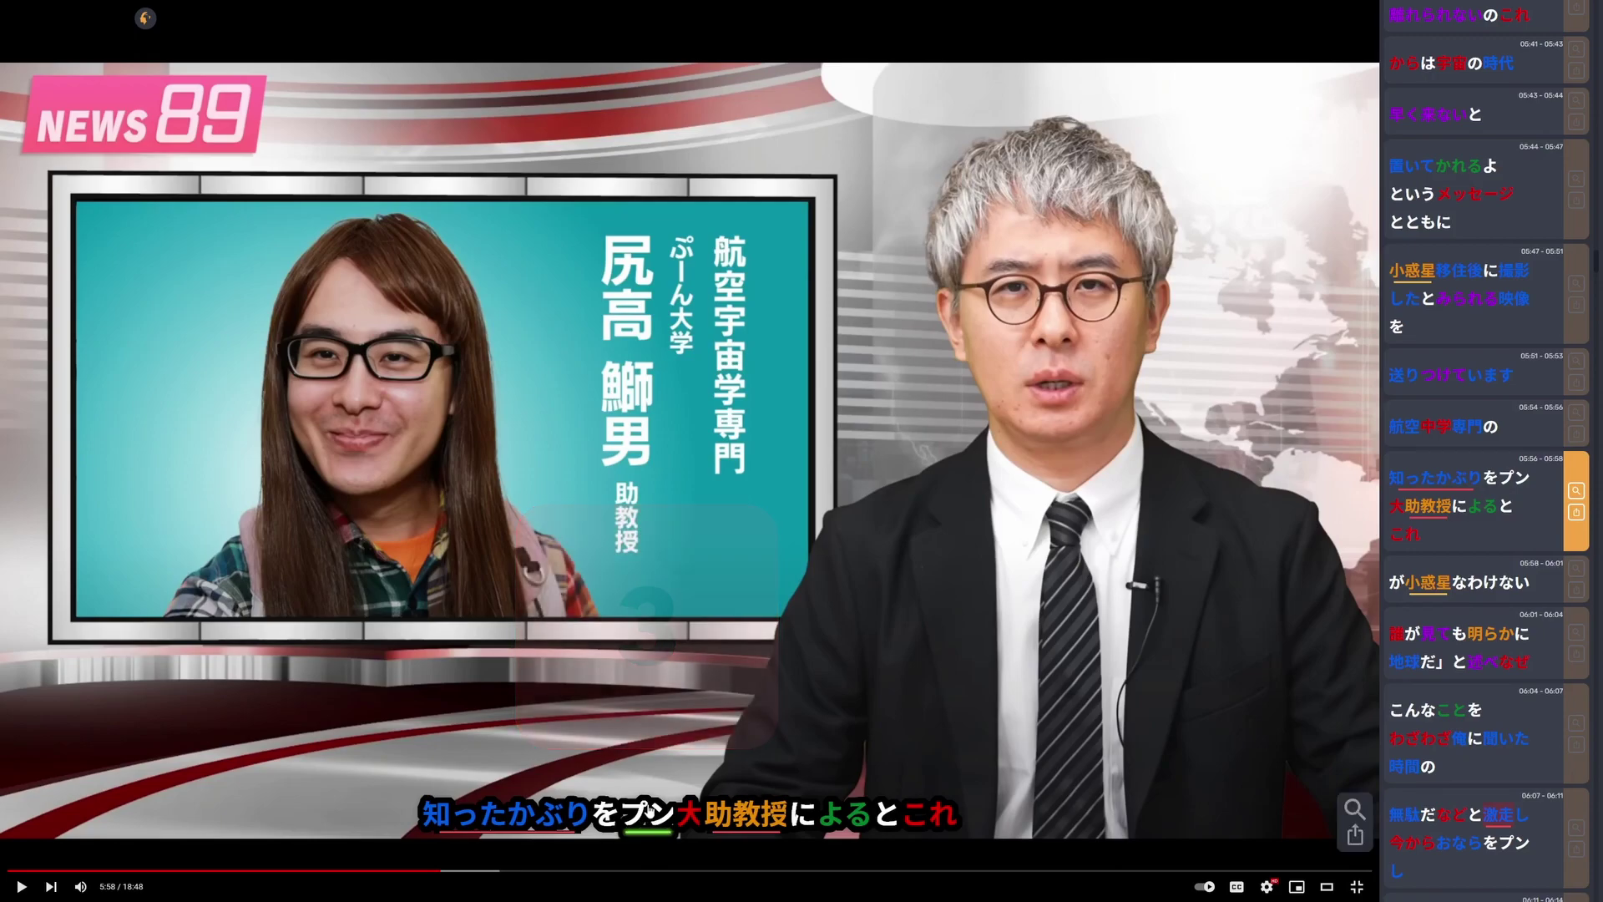
pyautogui.press('q')
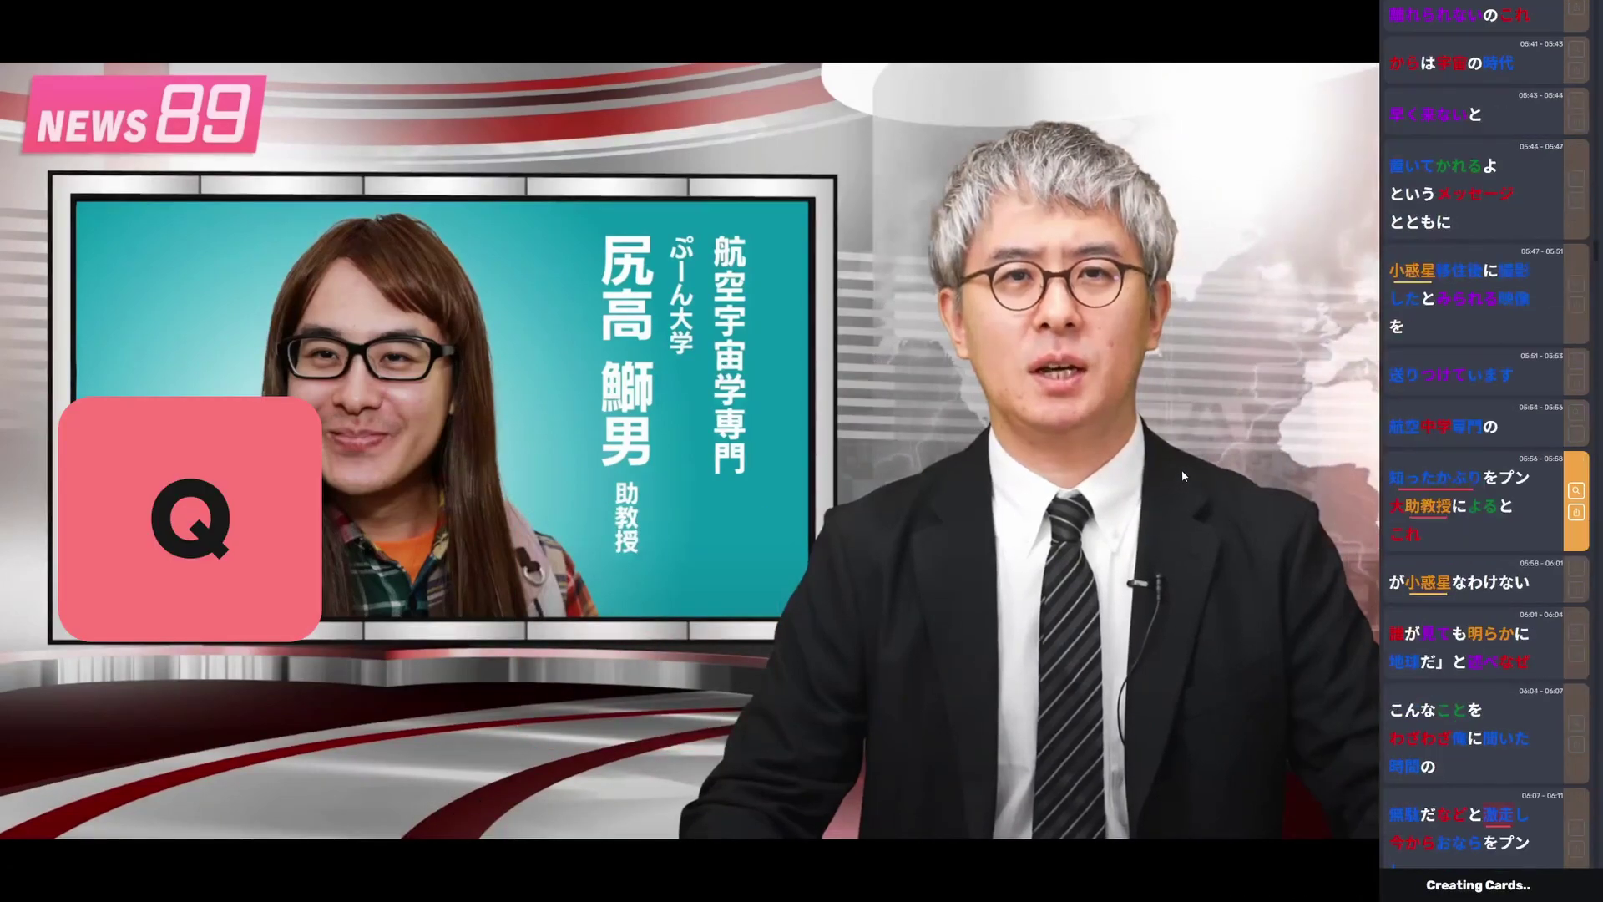
pyautogui.press('2')
pyautogui.press('2')
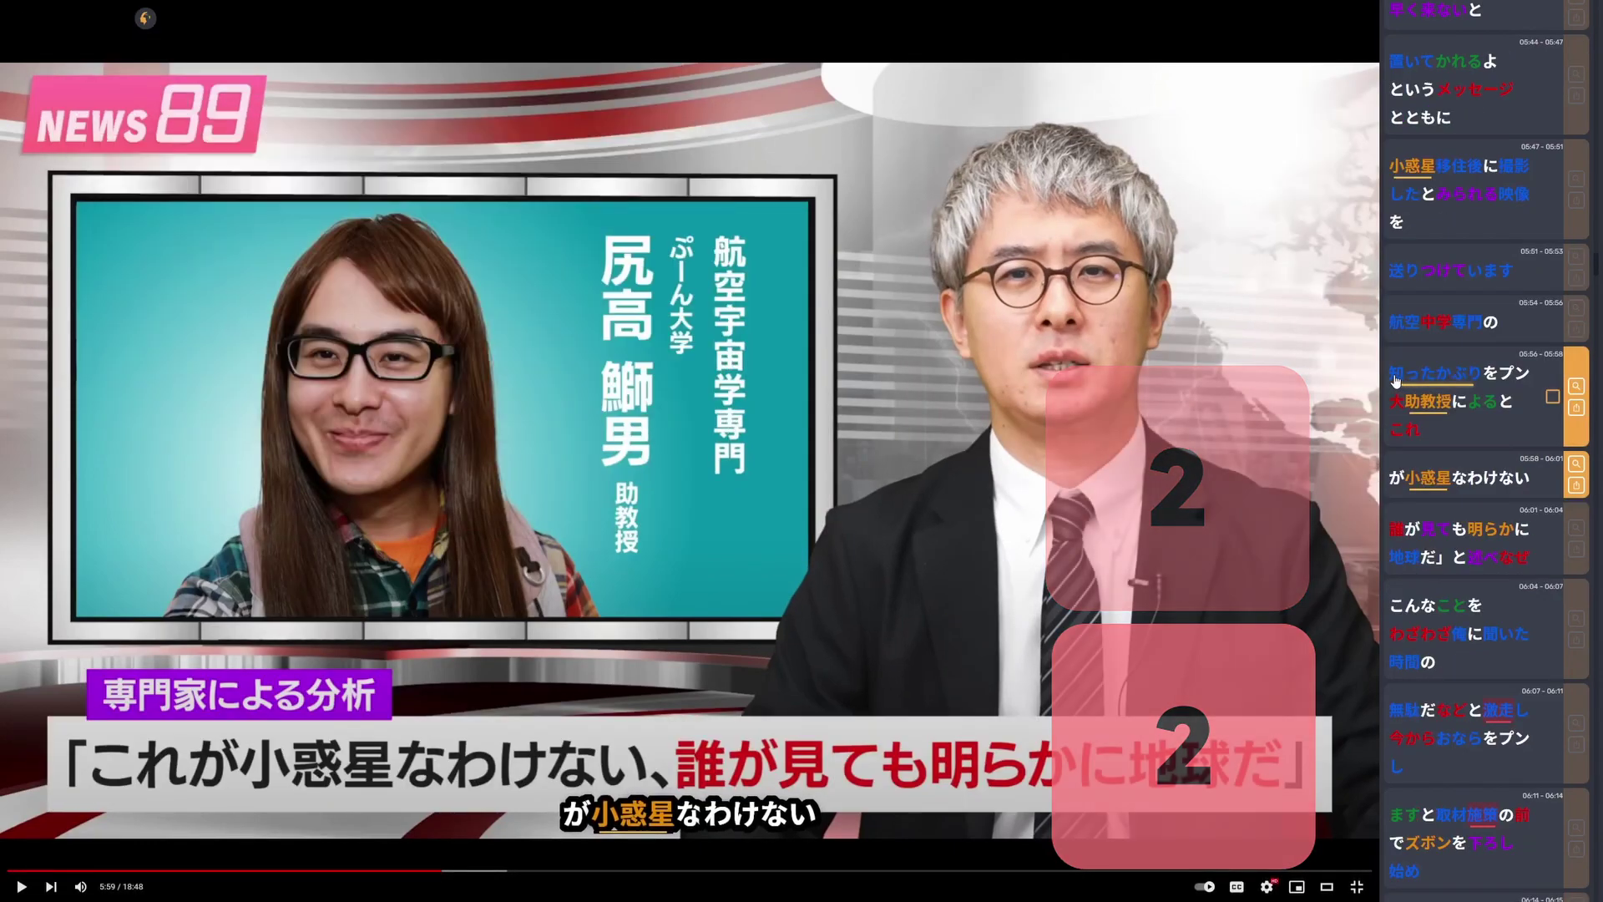
# Look up 知ったかぶり in Anki's card browser, review the card's definitions and preview, and close the preview
pyautogui.moveTo(1392, 376); pyautogui.dragTo(1456, 376)
pyautogui.hotkey('ctrl', 'alt', 'b')
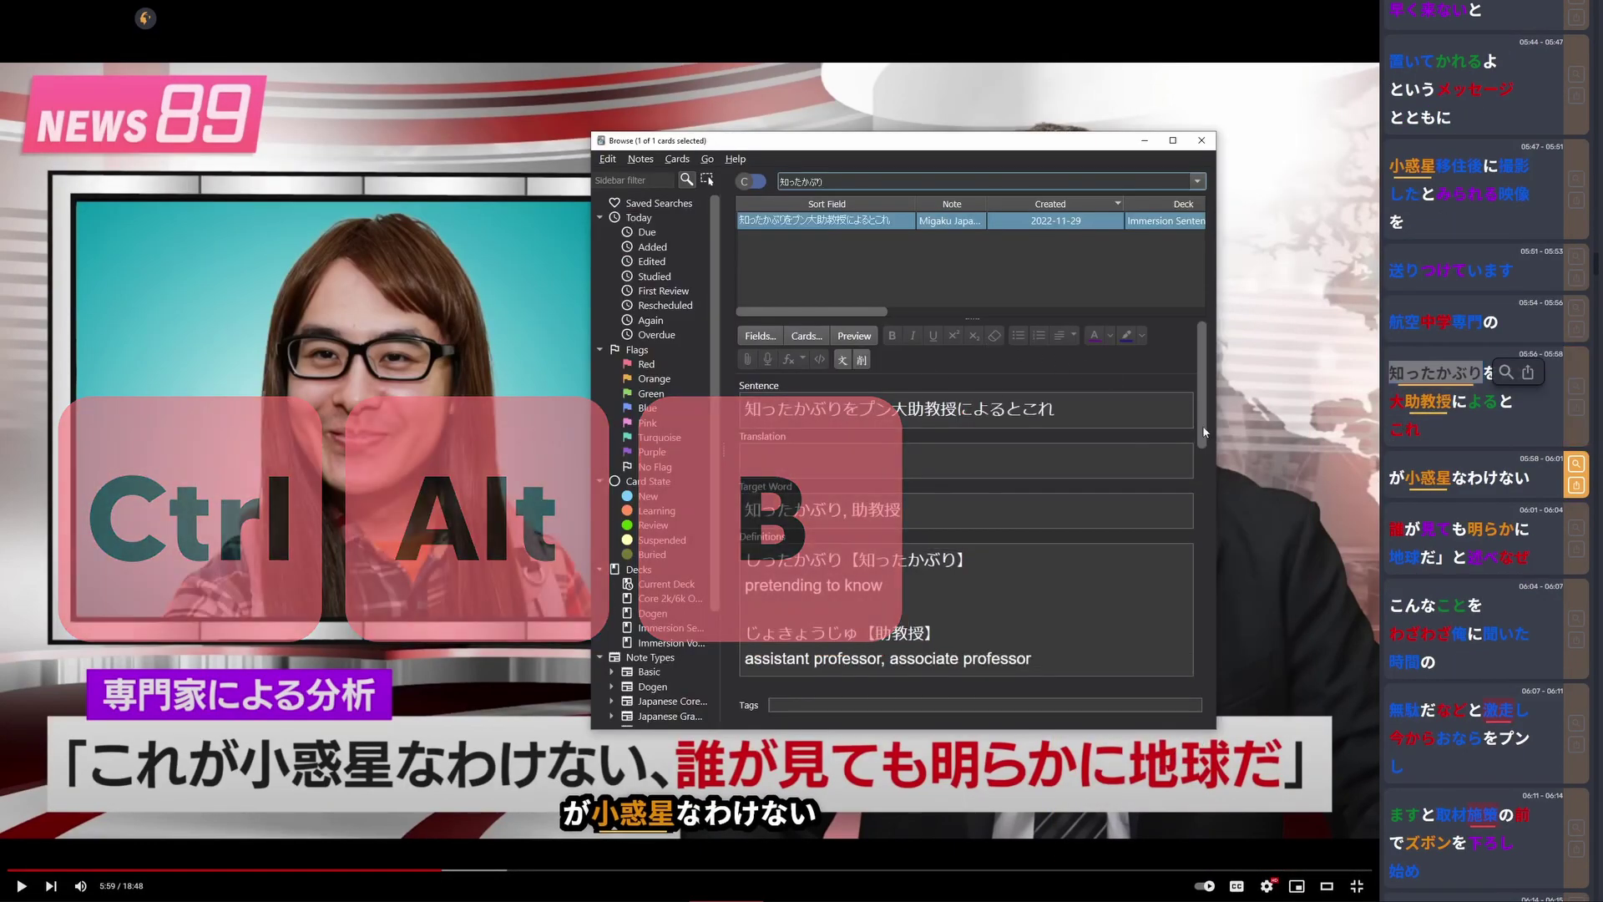
pyautogui.moveTo(1033, 659); pyautogui.dragTo(746, 558)
pyautogui.click(854, 336)
pyautogui.moveTo(939, 222); pyautogui.dragTo(1159, 217)
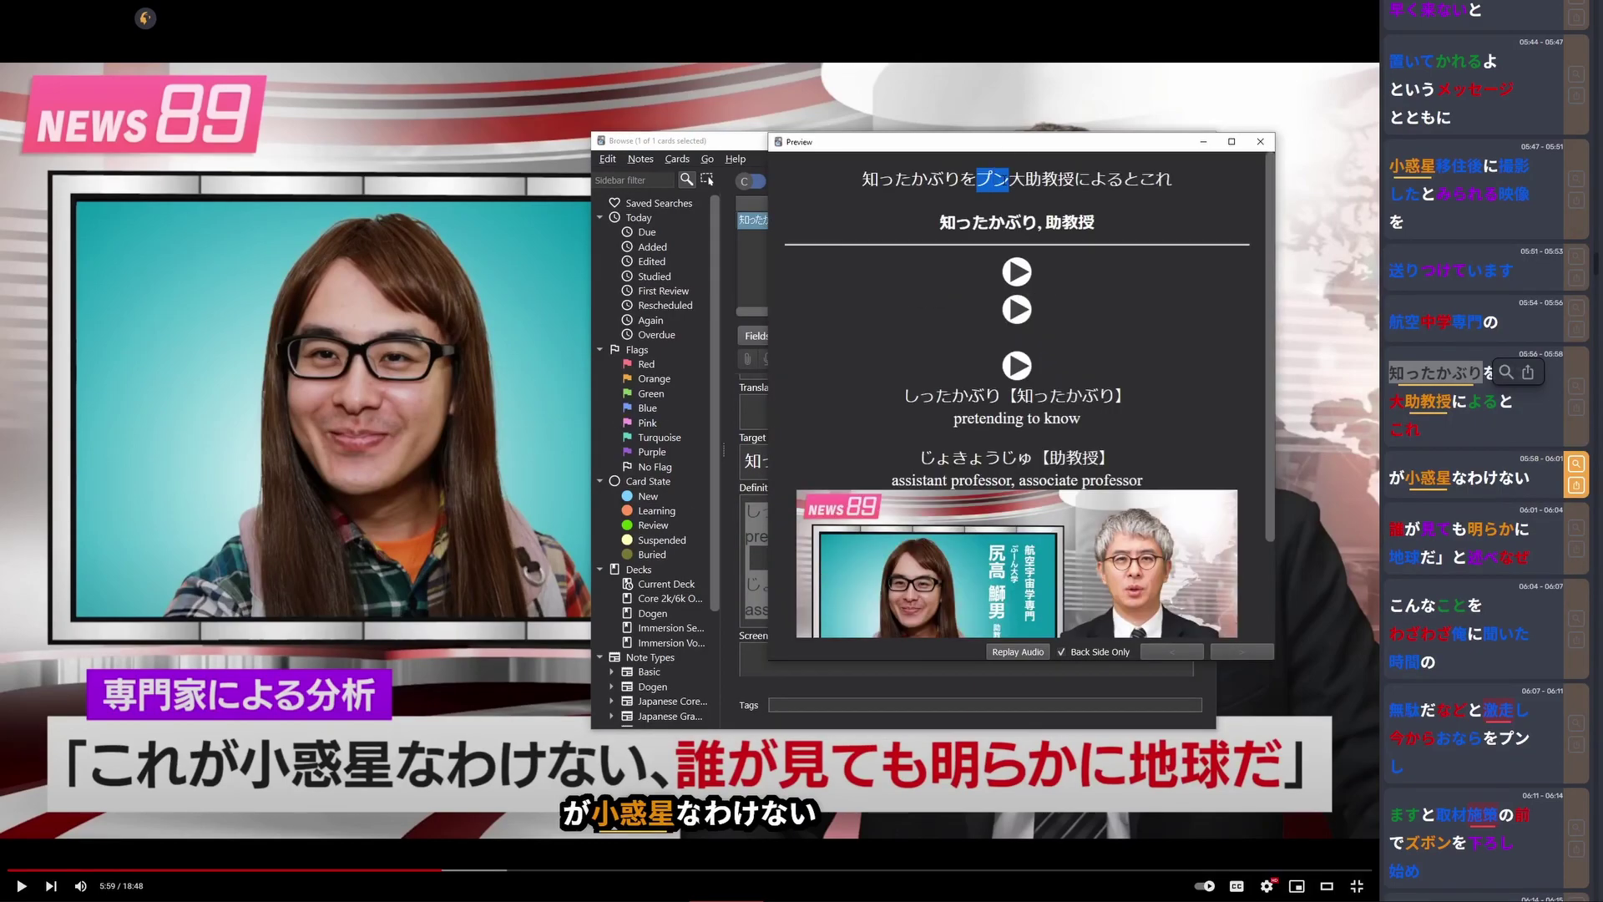
pyautogui.moveTo(976, 179); pyautogui.dragTo(993, 179)
pyautogui.click(1255, 153)
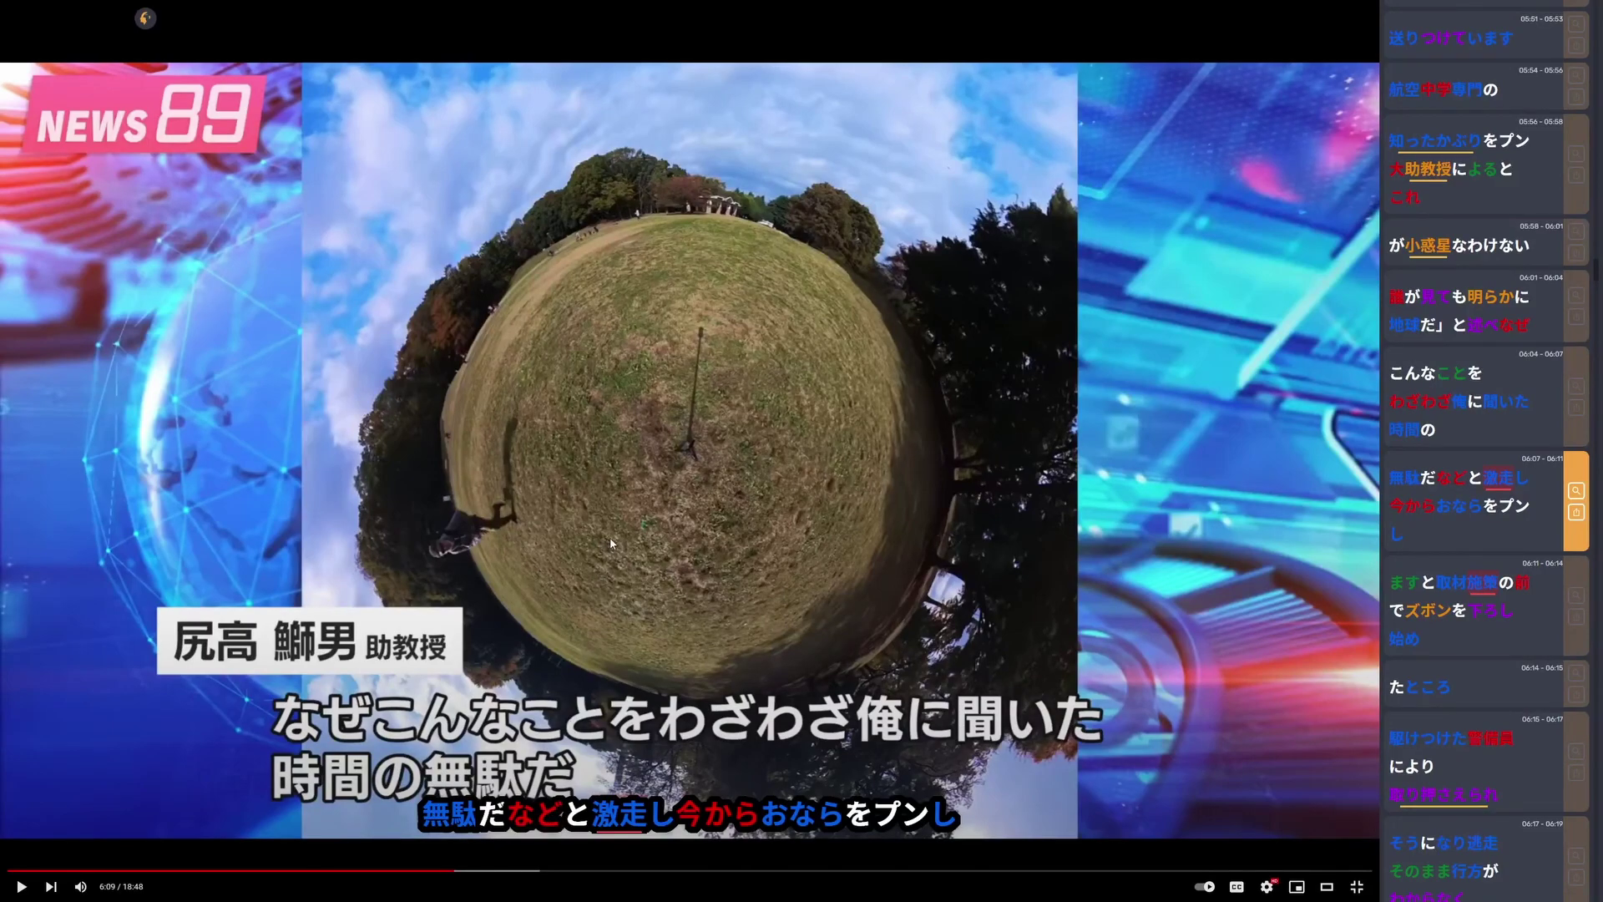
# Replay the subtitle line beginning 無駄だなどと, pause it and look up 激走 in the popup dictionary
pyautogui.moveTo(666, 829)
pyautogui.press('s')
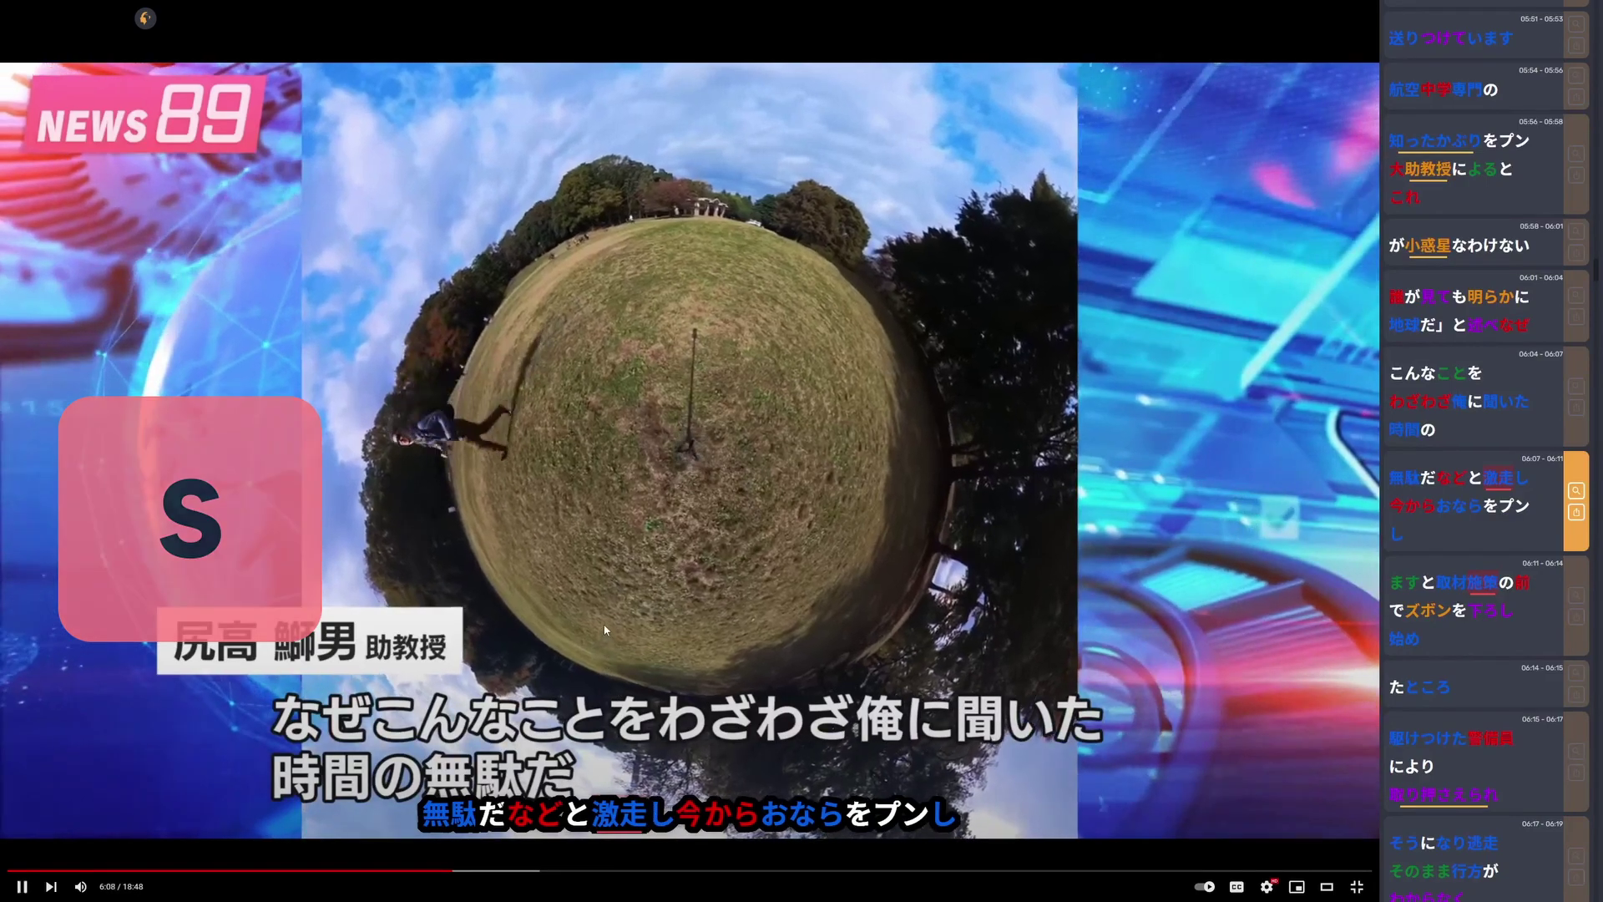
pyautogui.click(585, 607)
pyautogui.moveTo(422, 814); pyautogui.dragTo(956, 819)
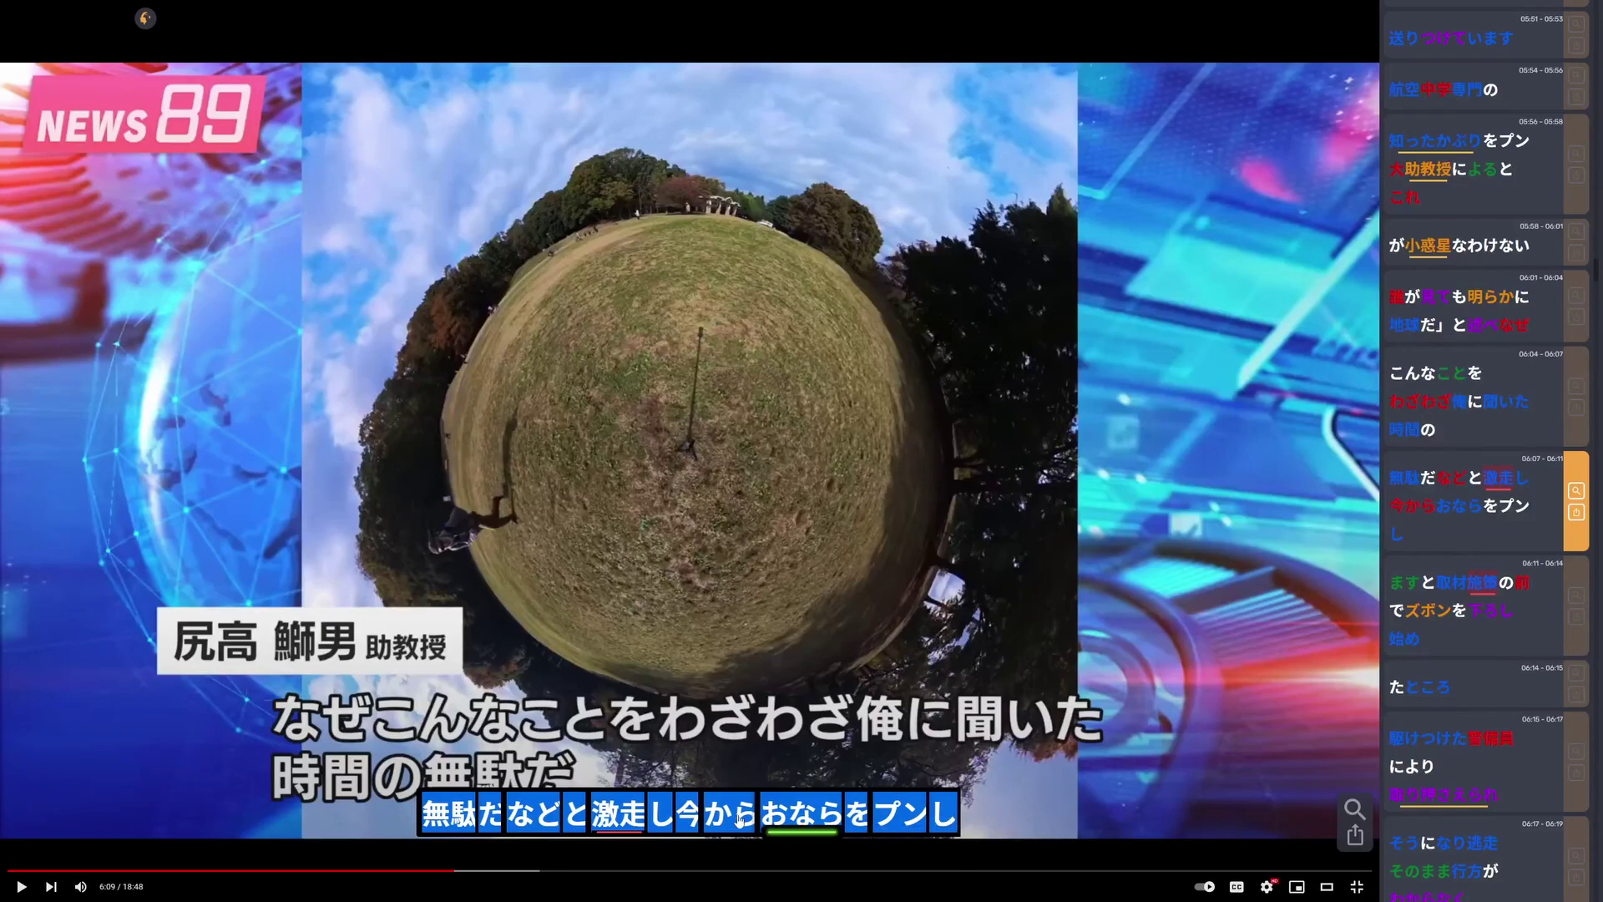
pyautogui.click(631, 826)
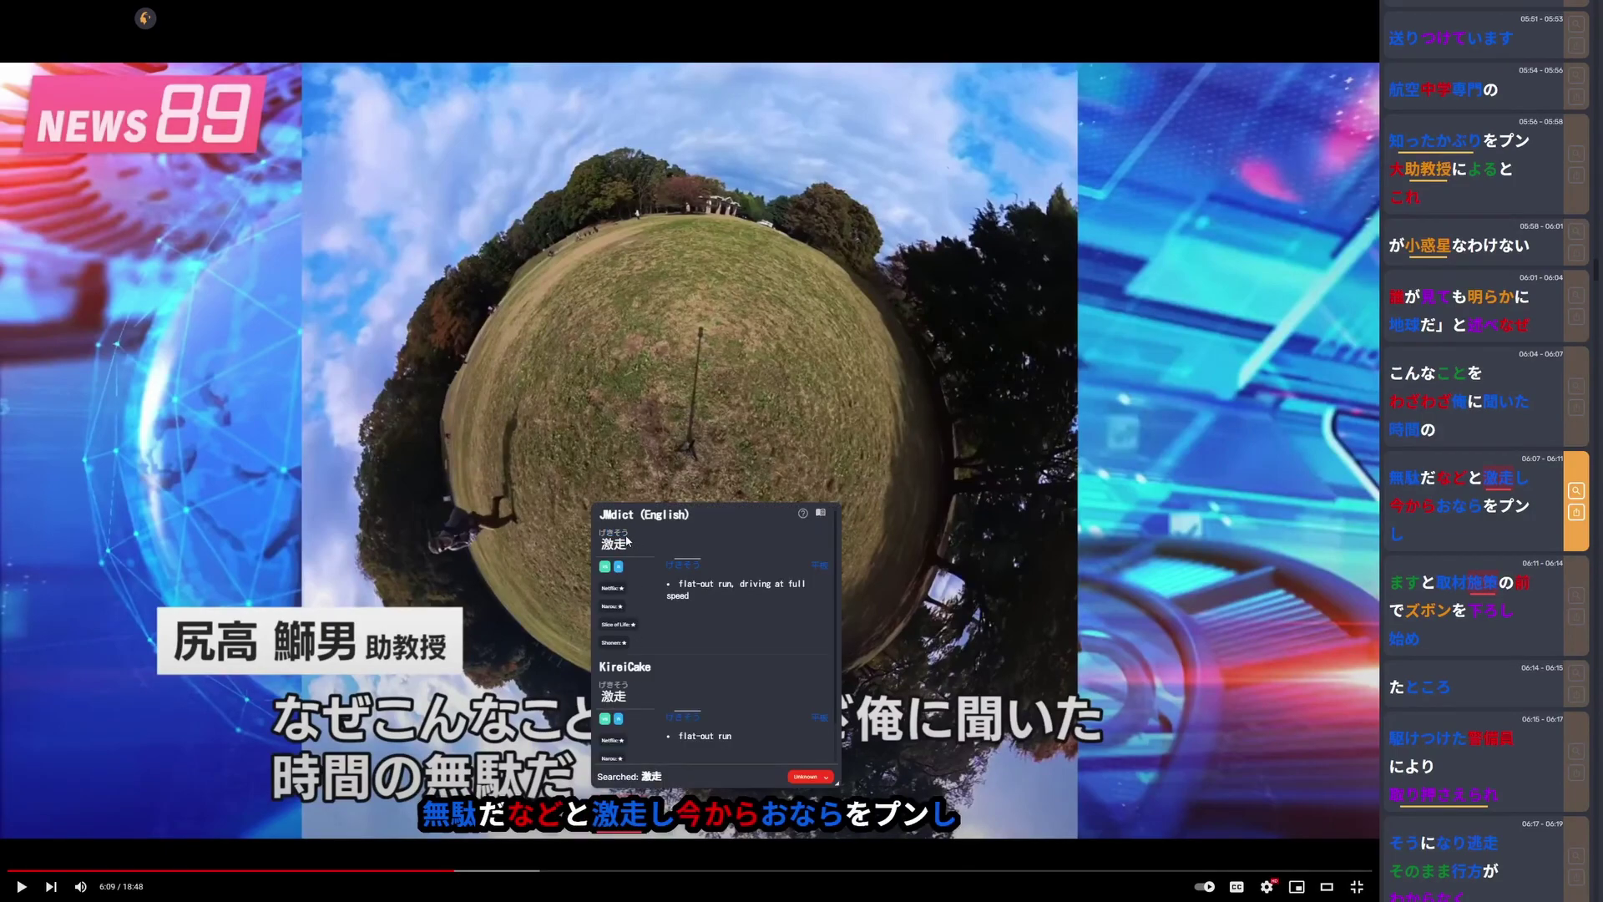
pyautogui.moveTo(599, 532); pyautogui.dragTo(635, 535)
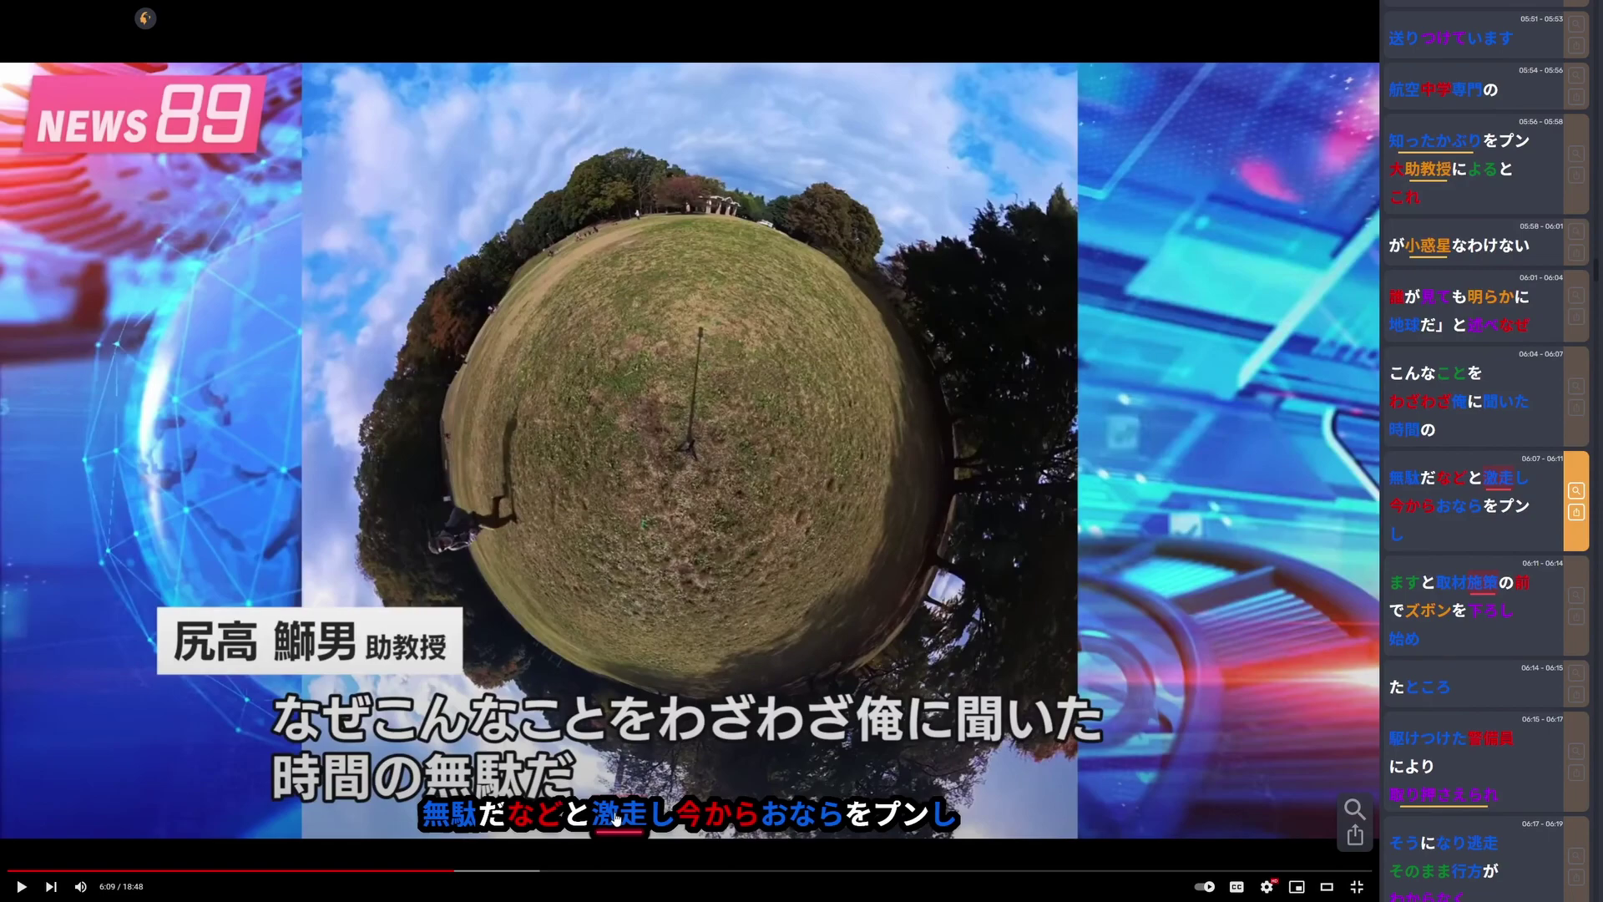
# Open the Migaku Dictionary window, search for 激昂 by entering げきこう, and examine its JMdict entries
pyautogui.press('q')
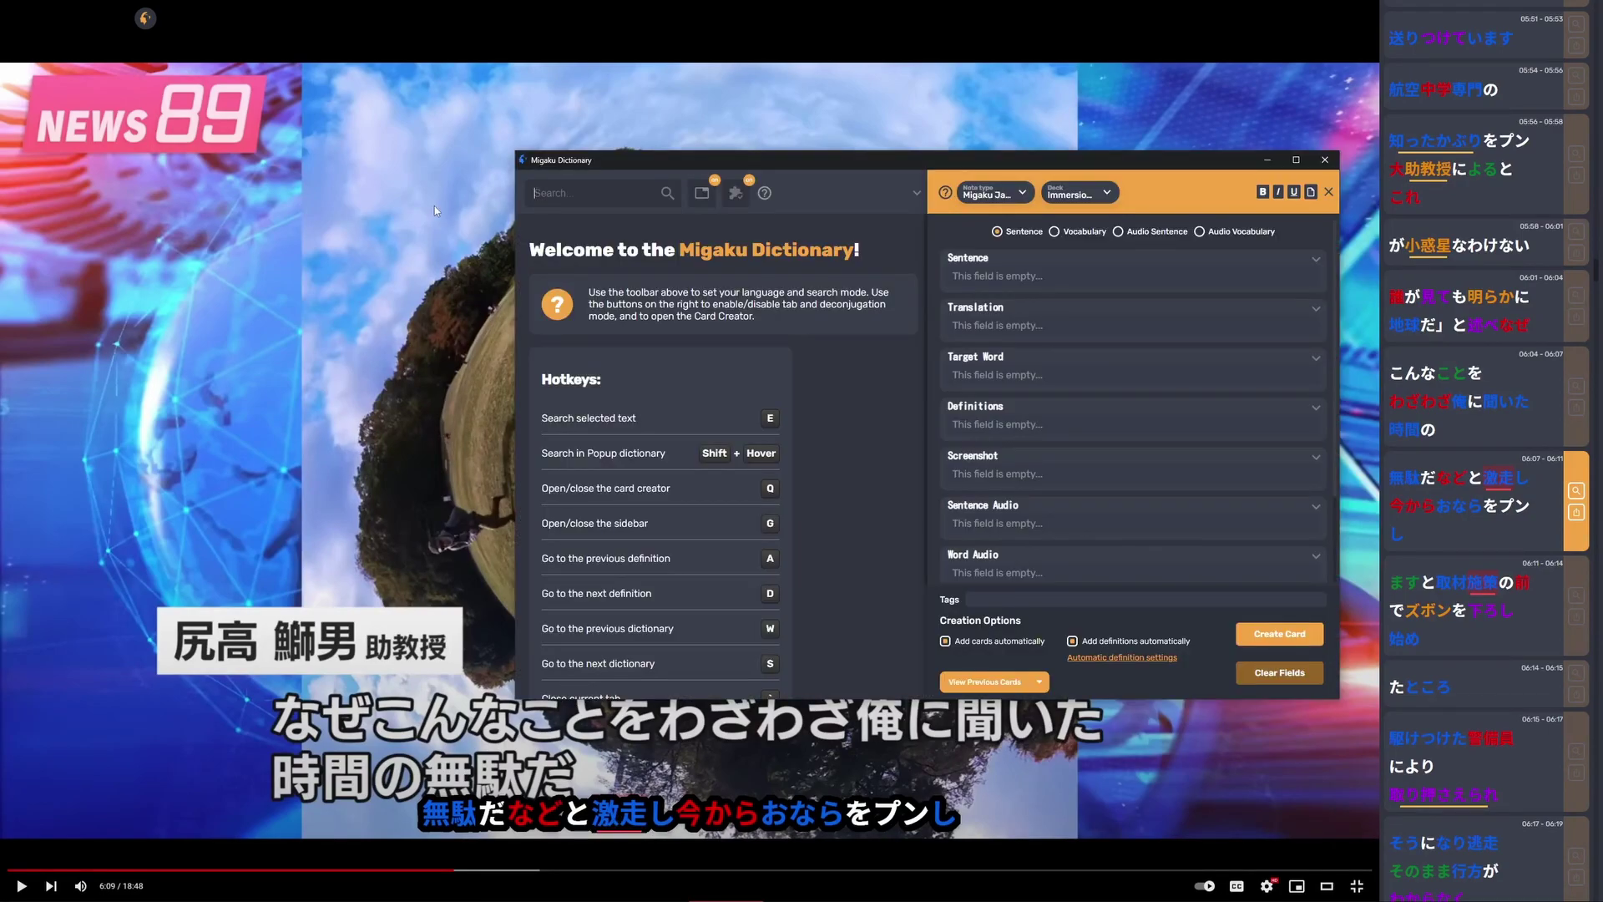
pyautogui.write('げきこう')
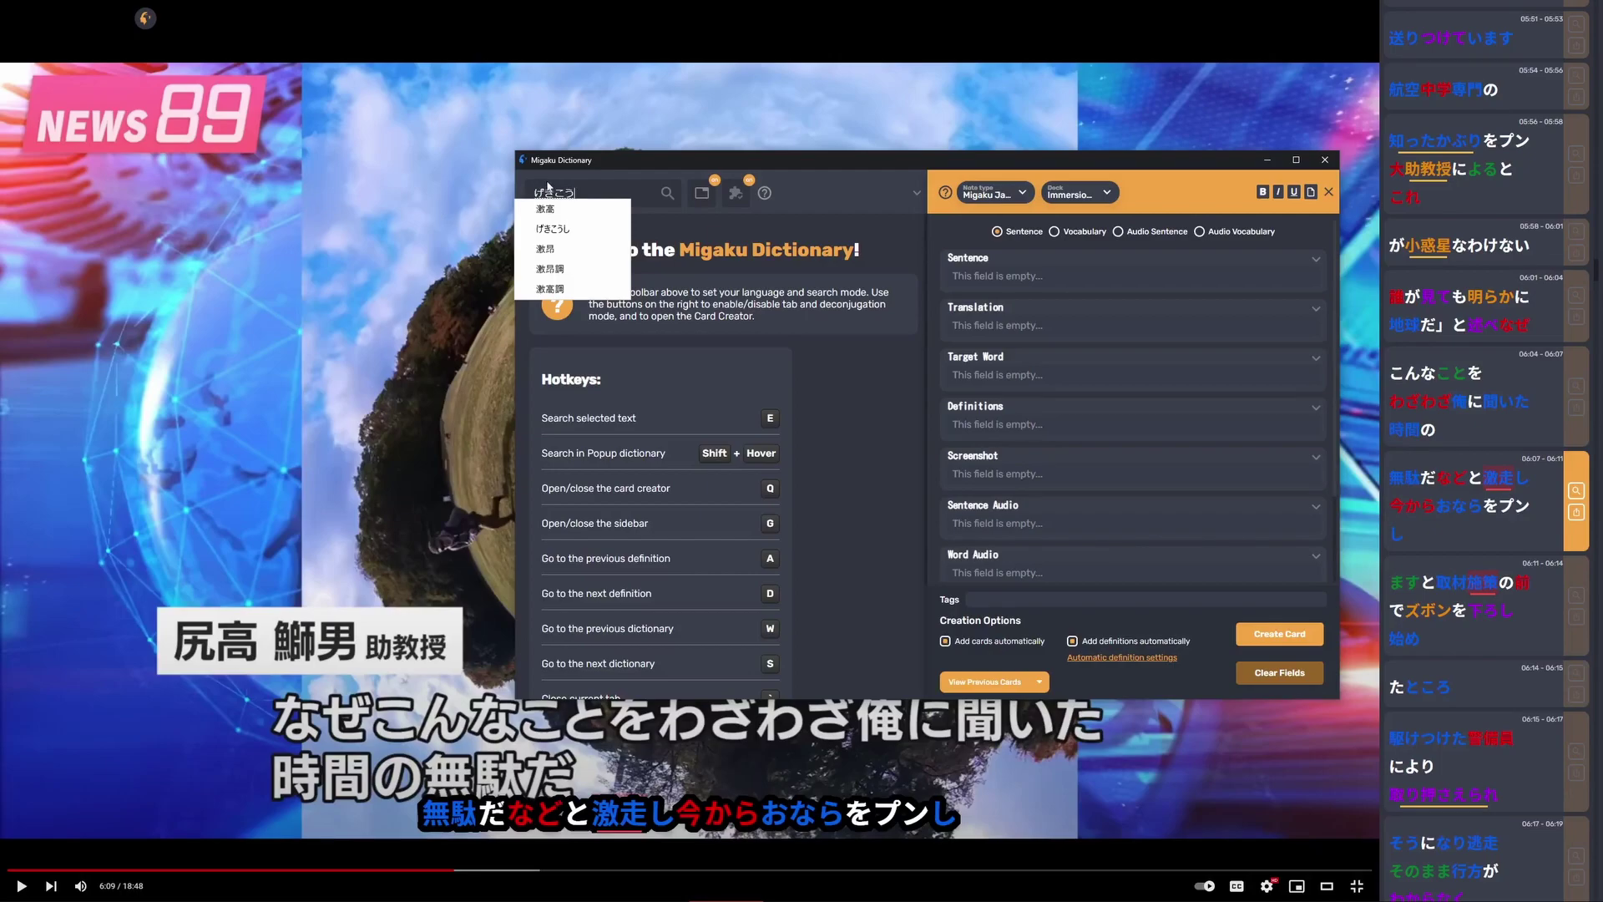
pyautogui.click(547, 248)
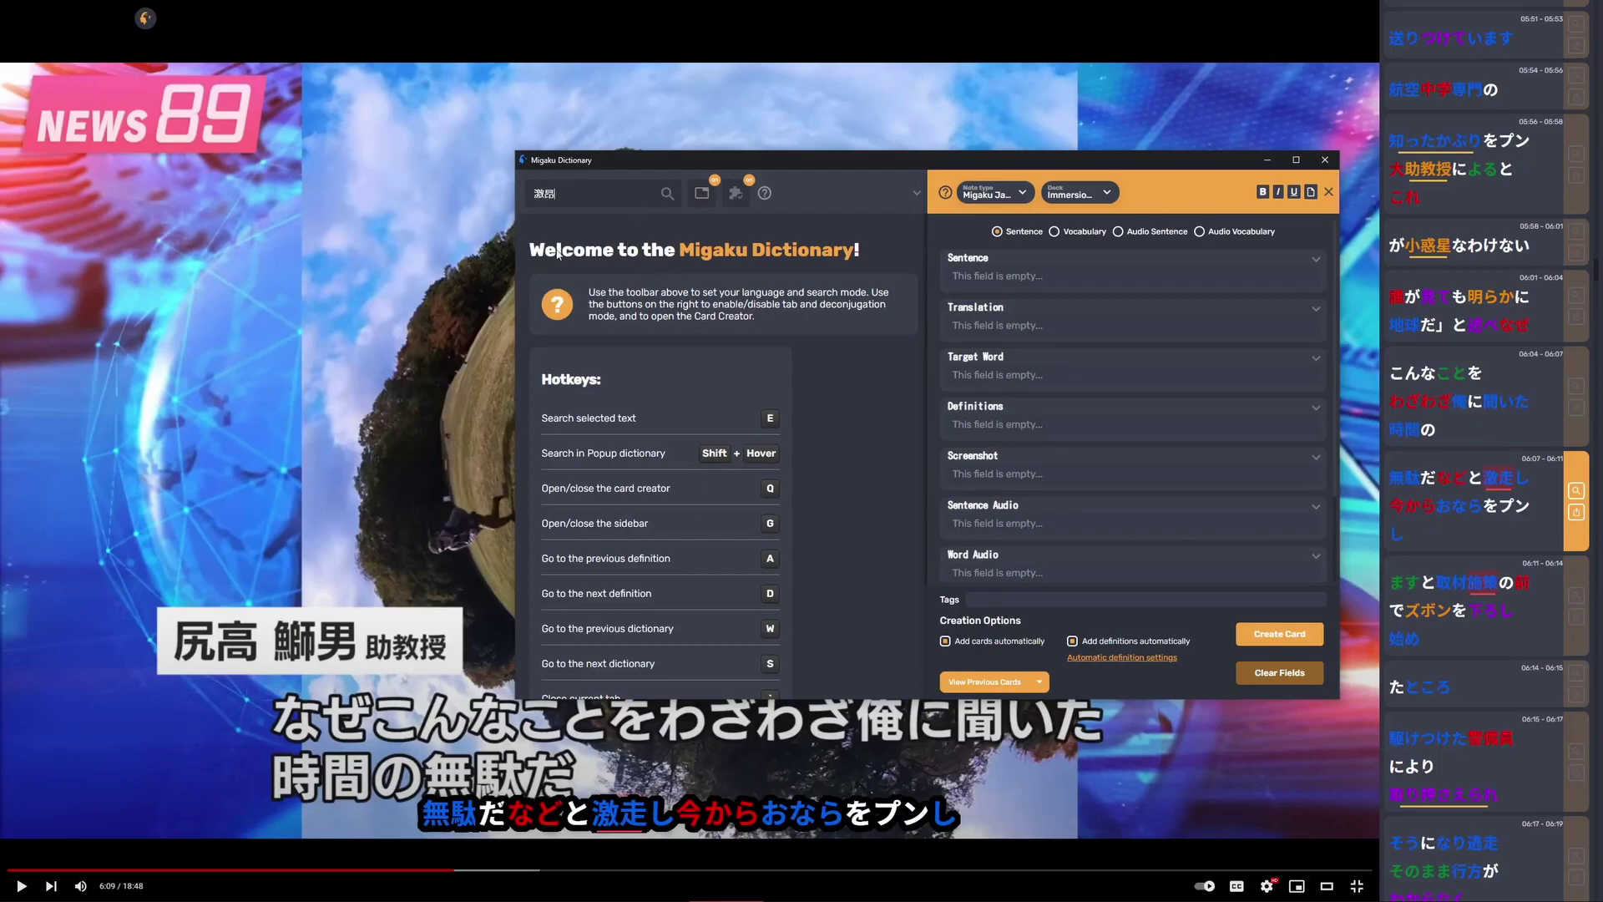
pyautogui.scroll(-2, 583, 528)
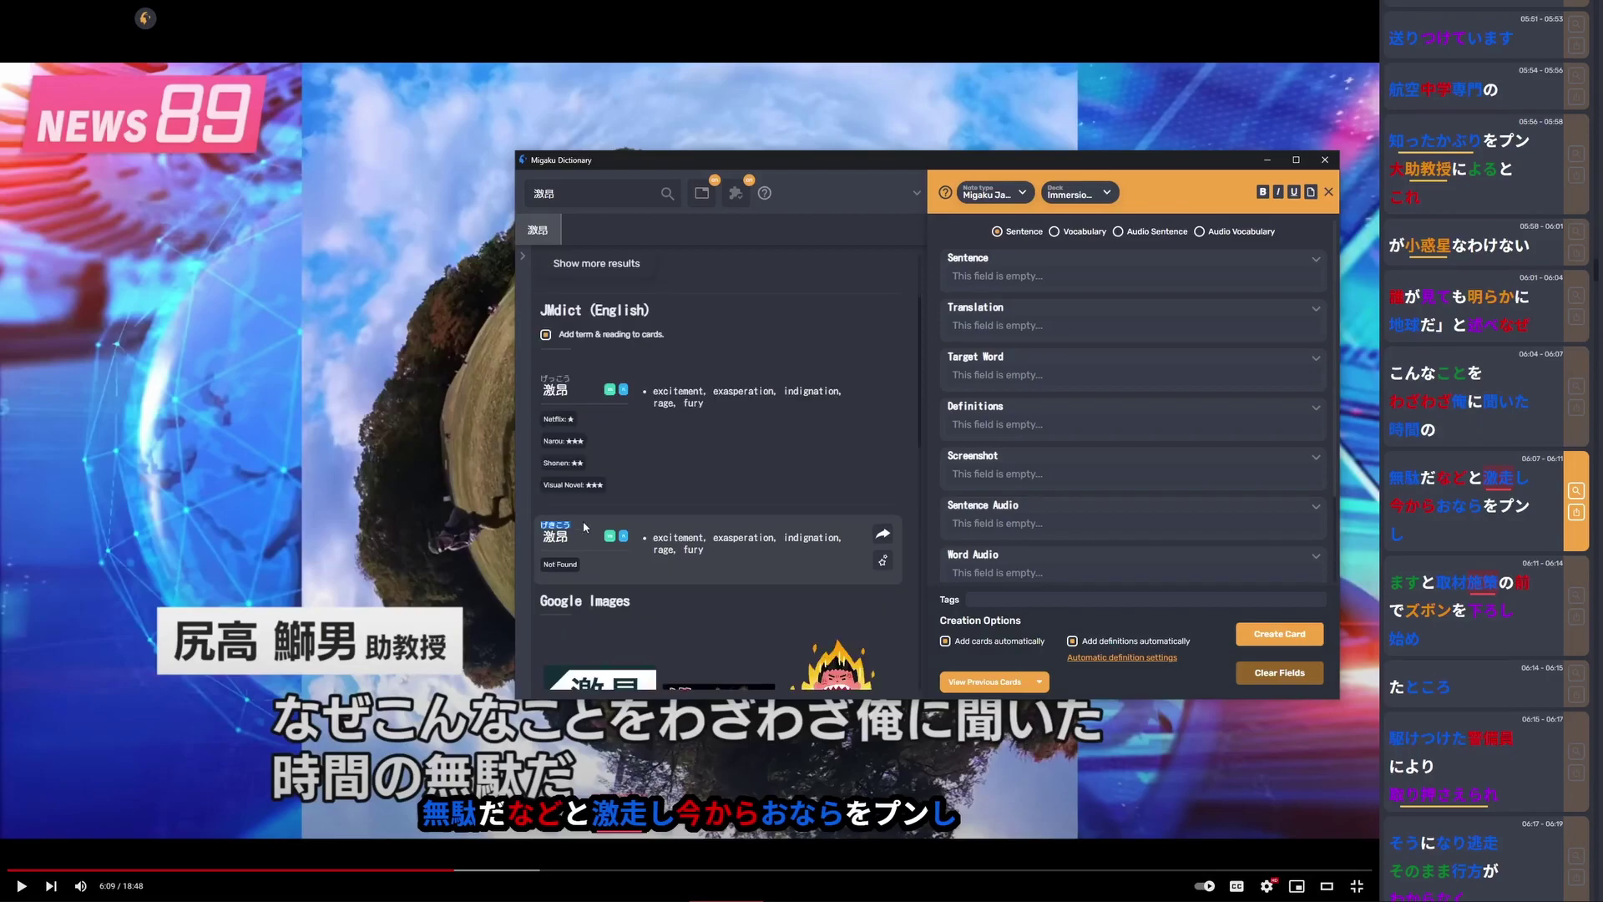
# Turn off automatic card adding, mark 激走 as learning and send the 無駄だなどと激走し subtitle line to the card creator
pyautogui.click(655, 541)
pyautogui.press('Escape')
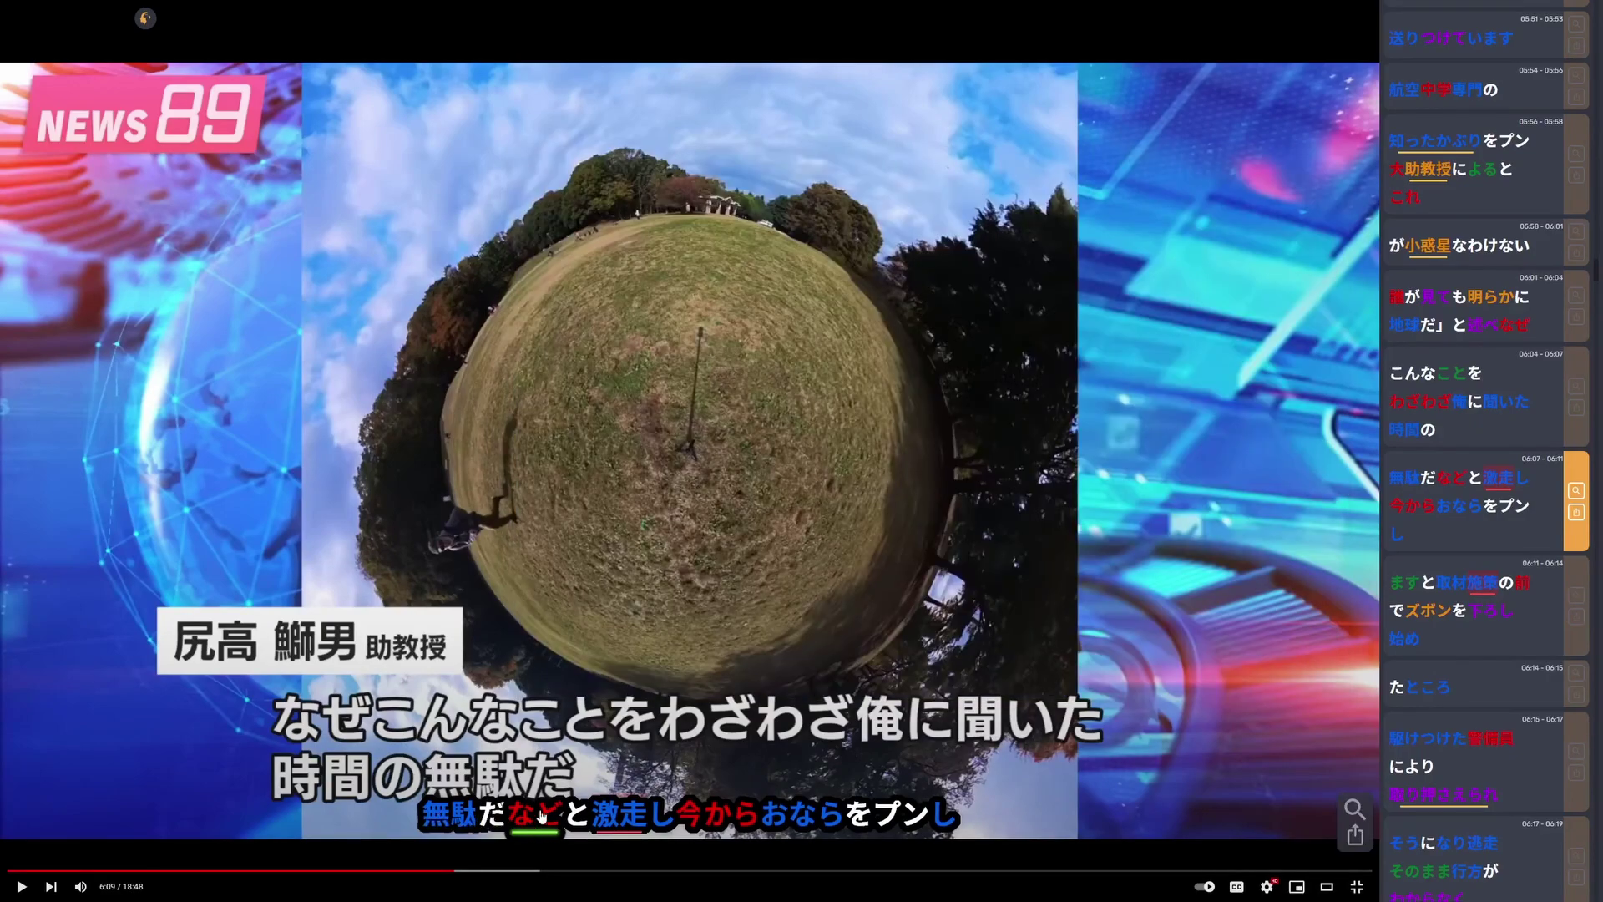
pyautogui.click(647, 816)
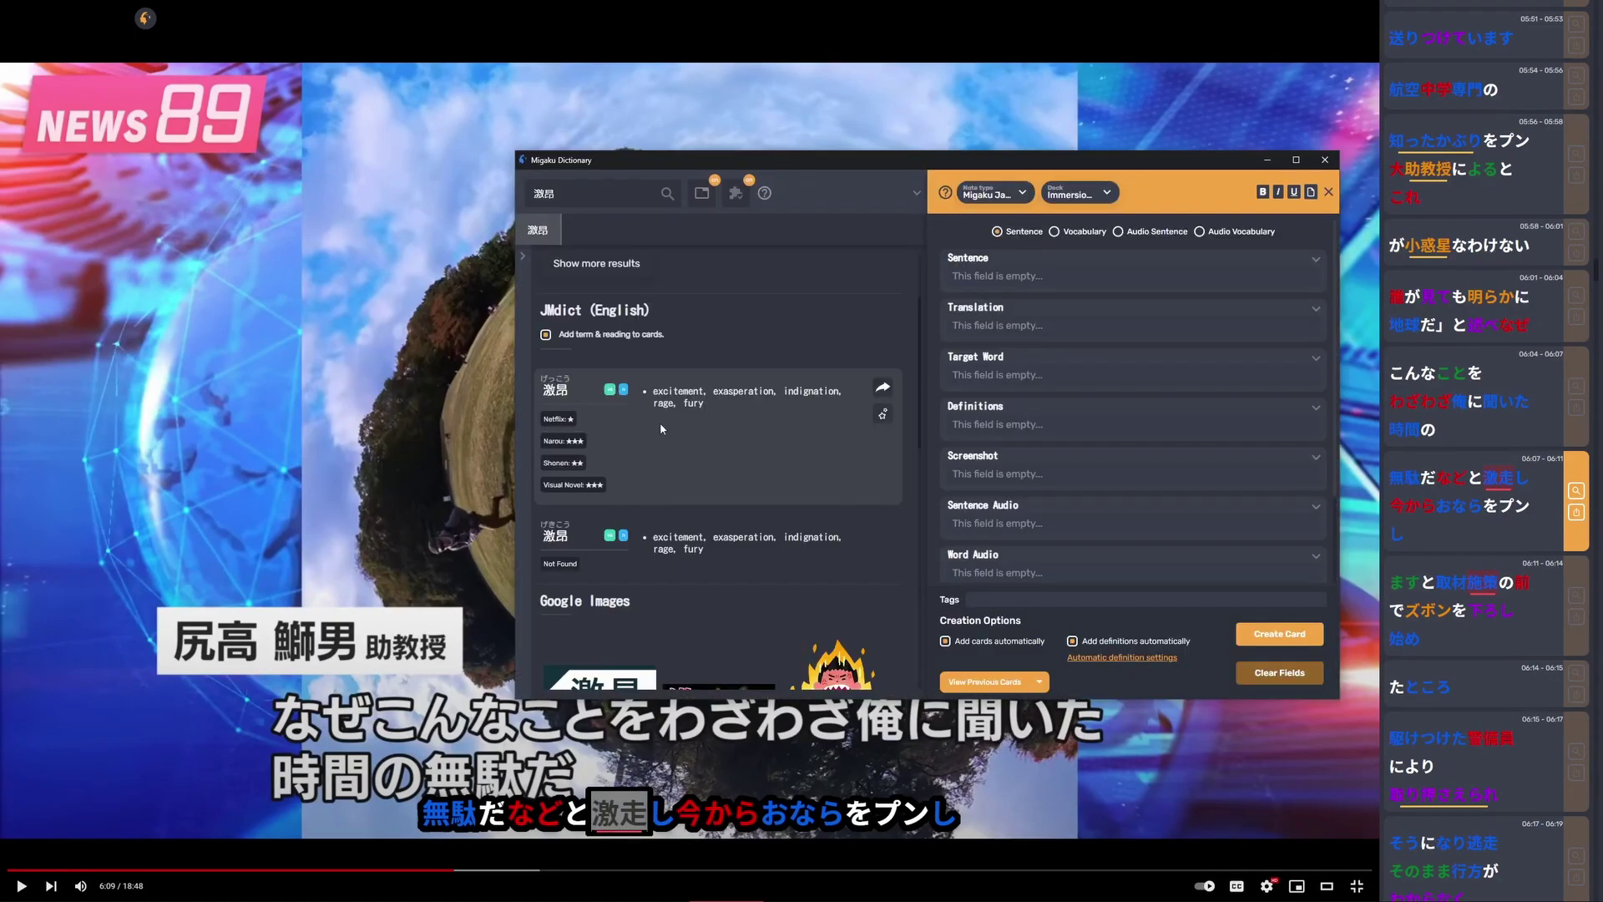
pyautogui.click(953, 643)
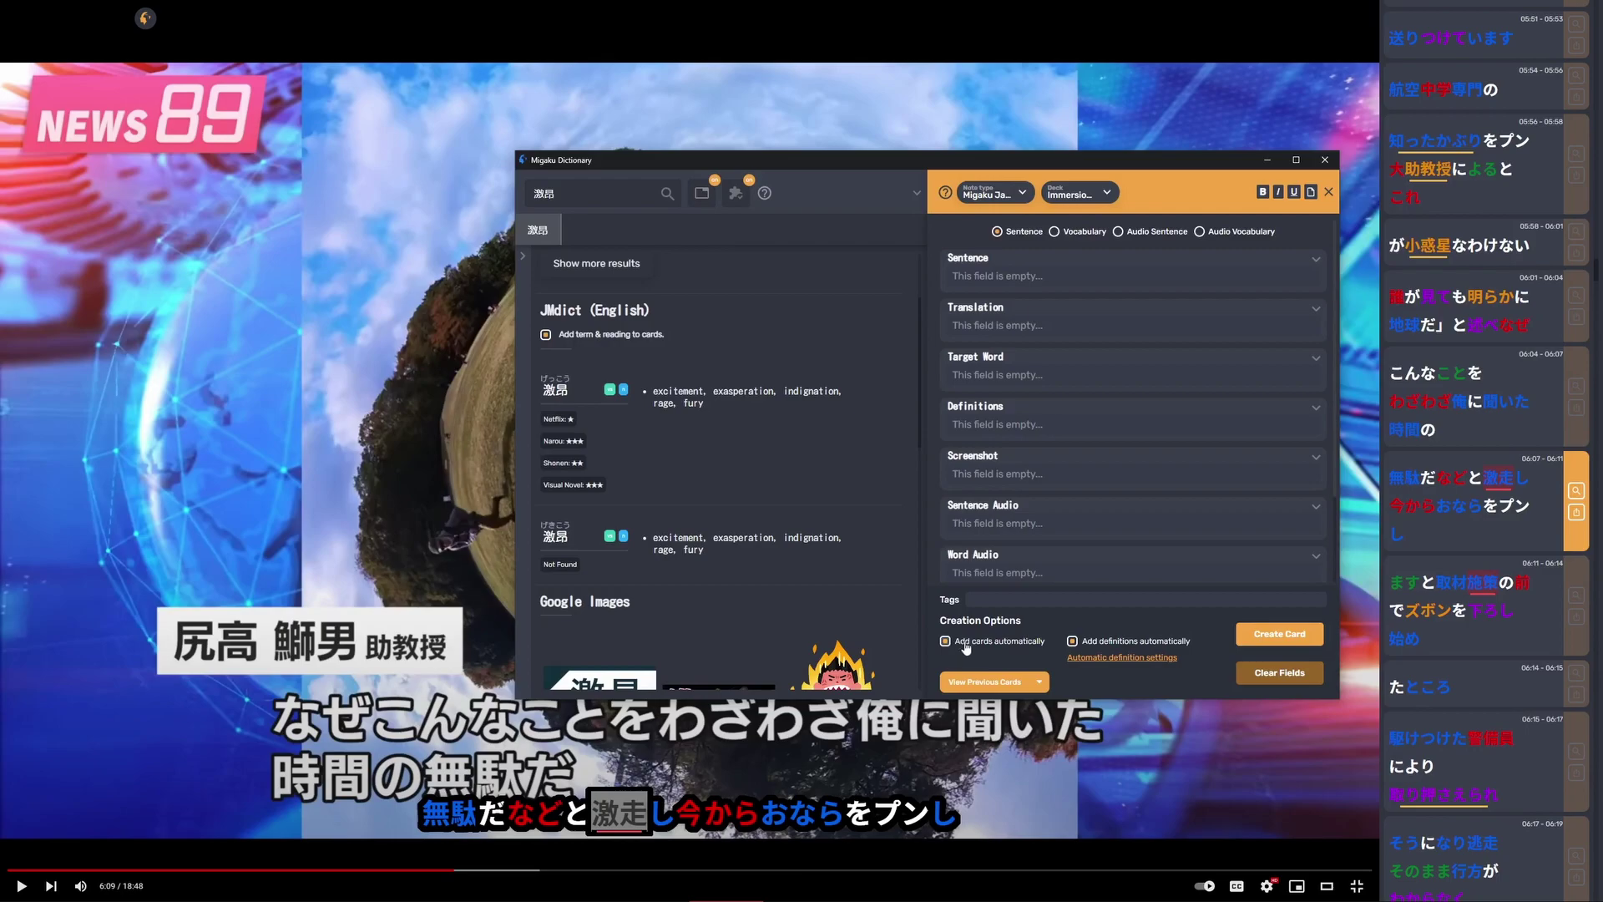
pyautogui.moveTo(511, 823); pyautogui.dragTo(675, 831)
pyautogui.click(673, 830)
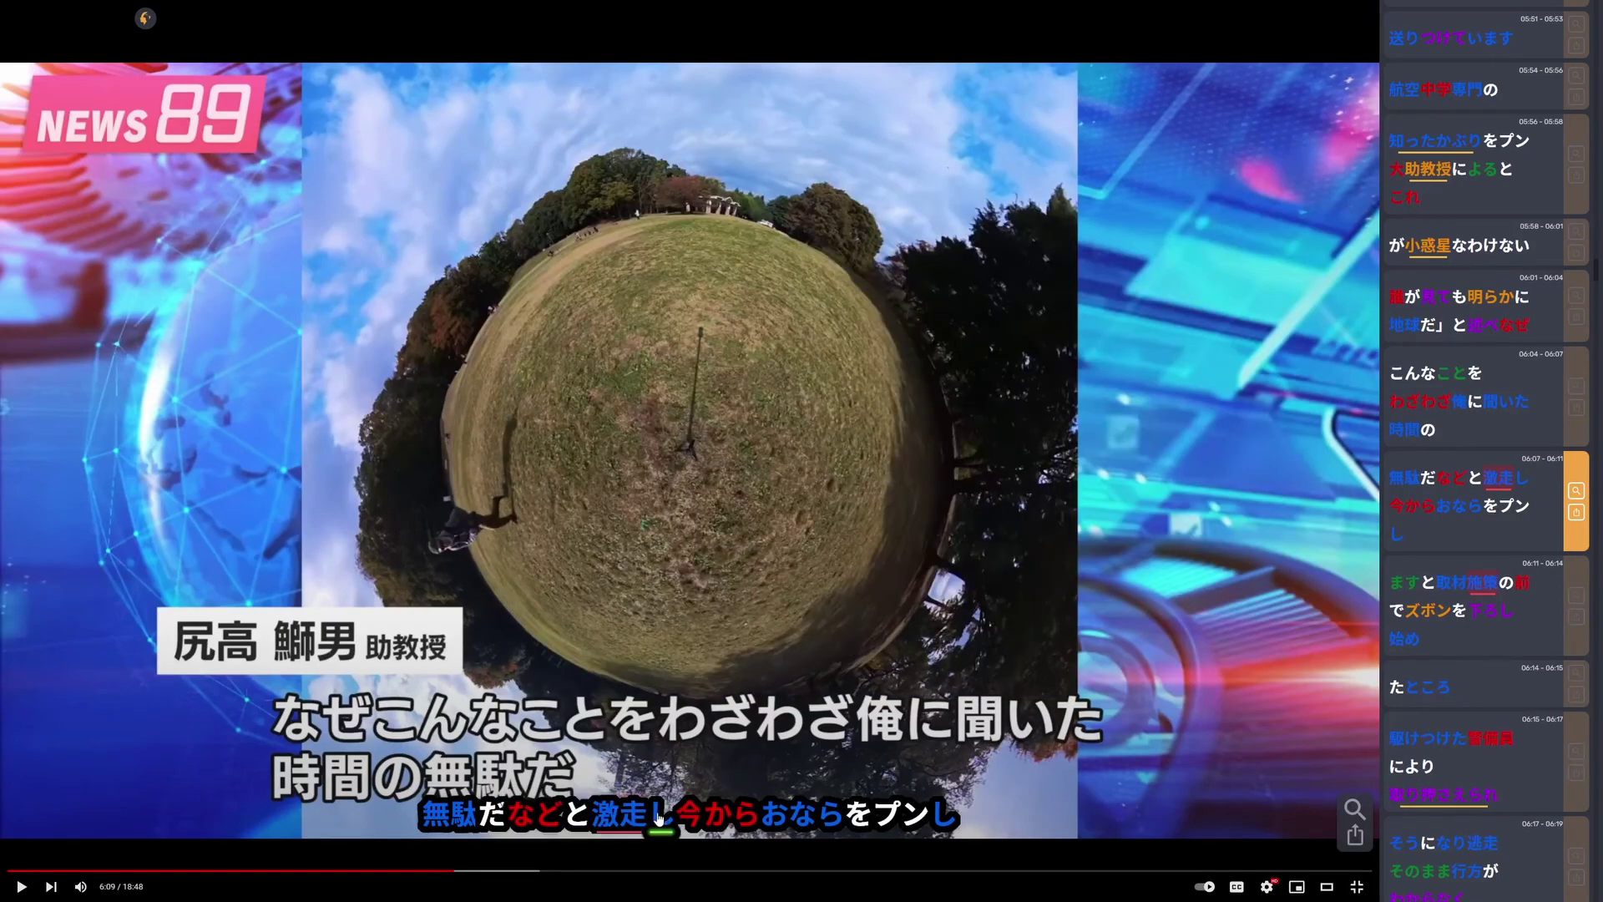
pyautogui.press('2')
pyautogui.click(615, 822)
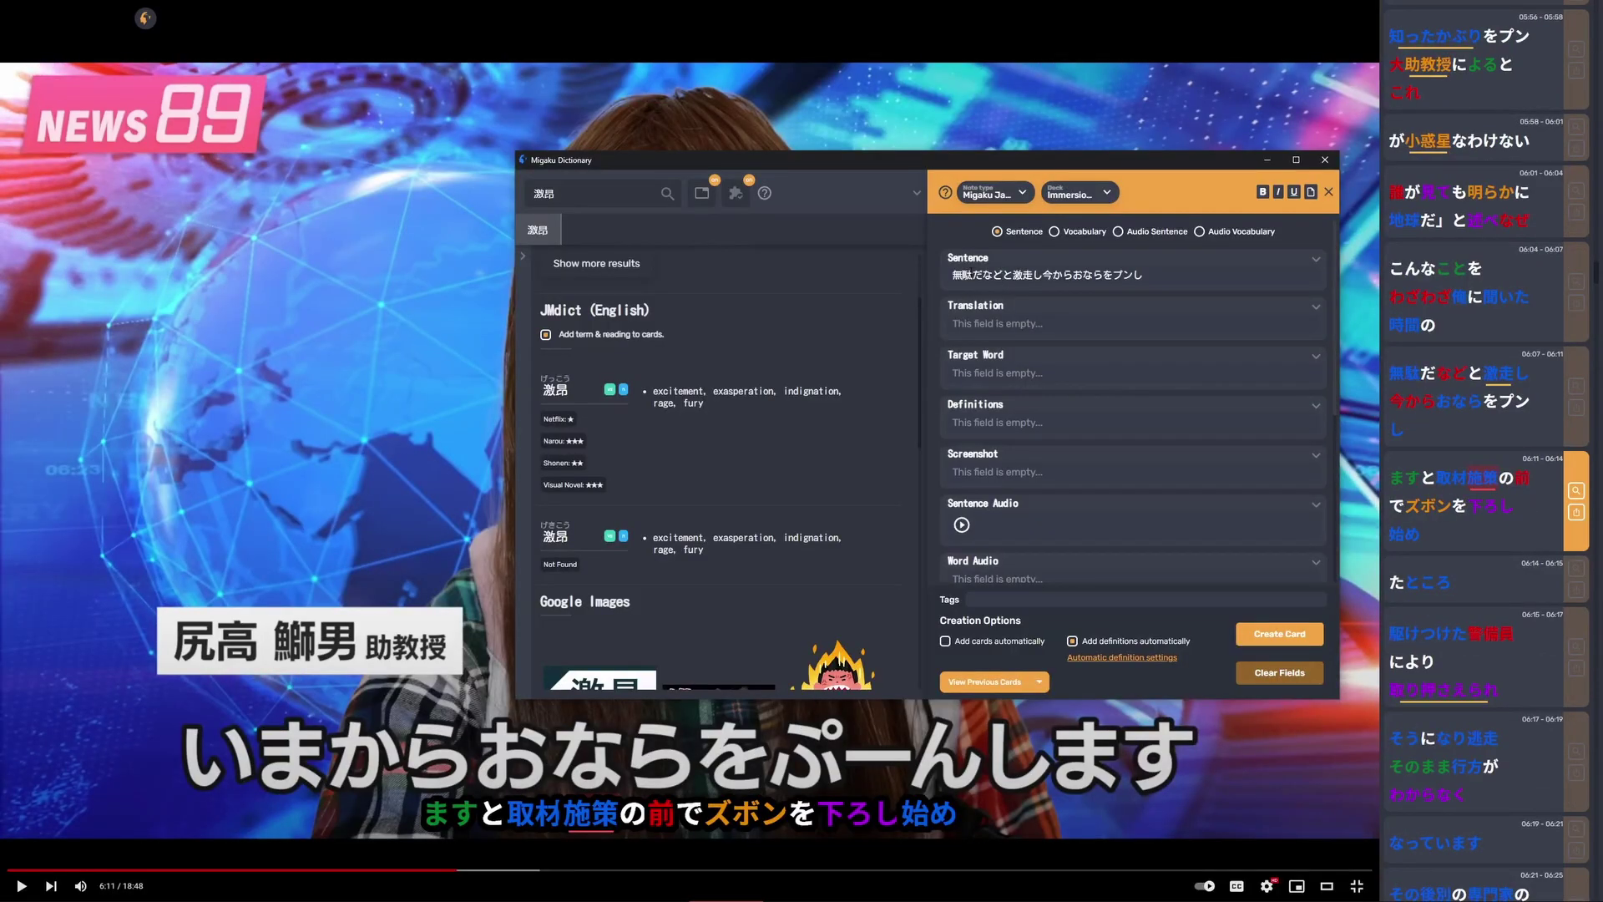
# Add the JMdict definition of 激昂 (げっこう) and its Forvo recording by strawberrybrown to the card
pyautogui.click(1082, 373)
pyautogui.moveTo(883, 393)
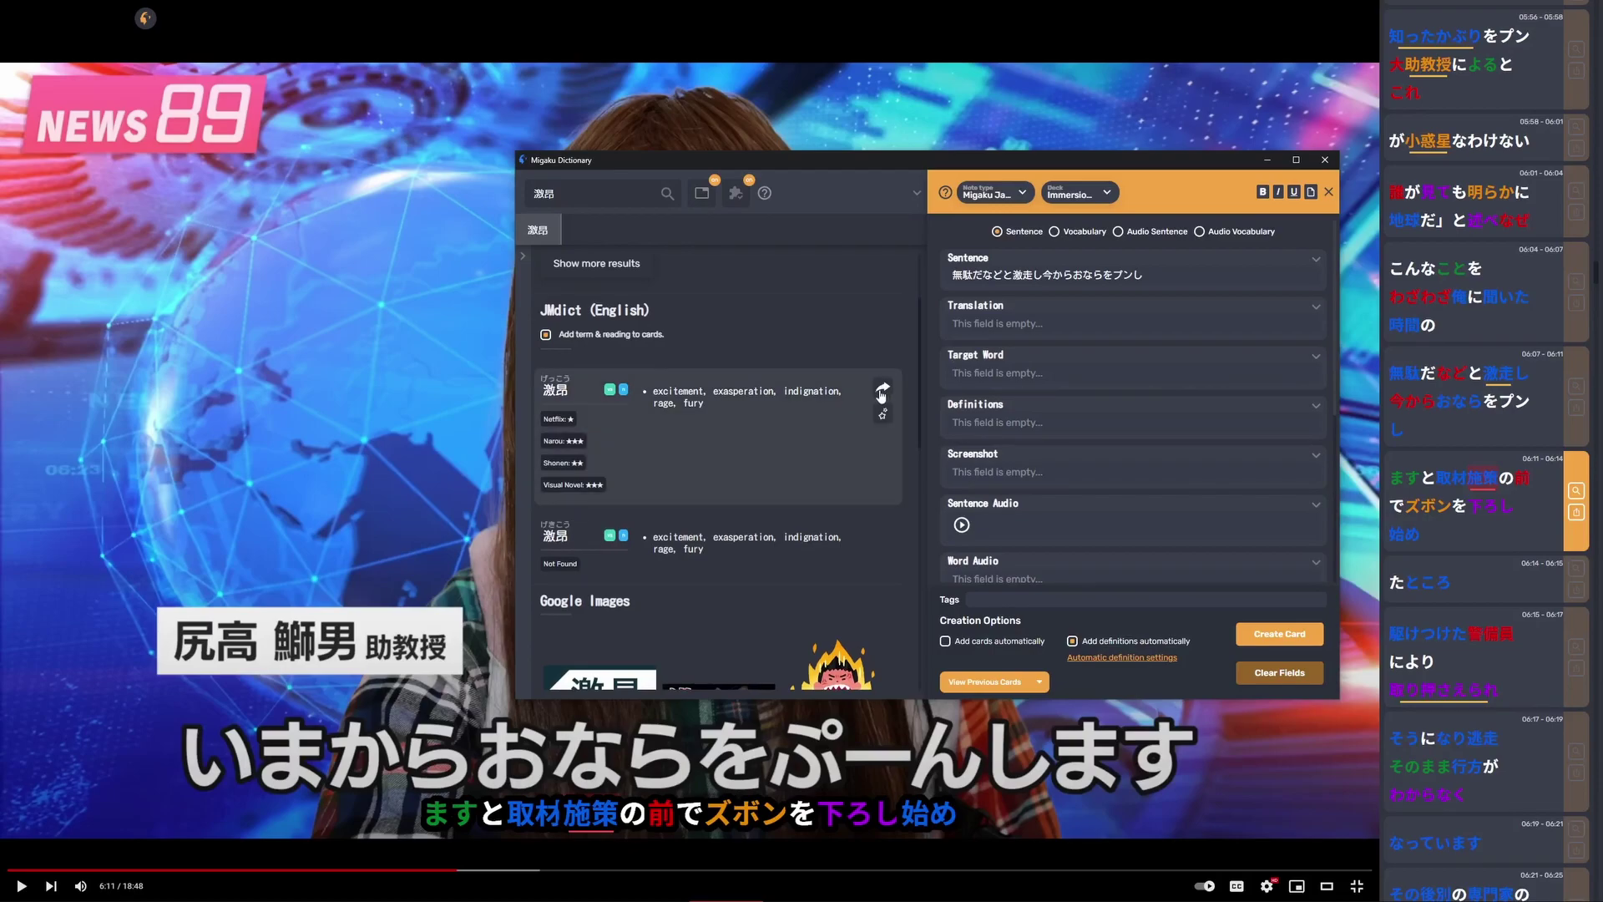
pyautogui.click(883, 391)
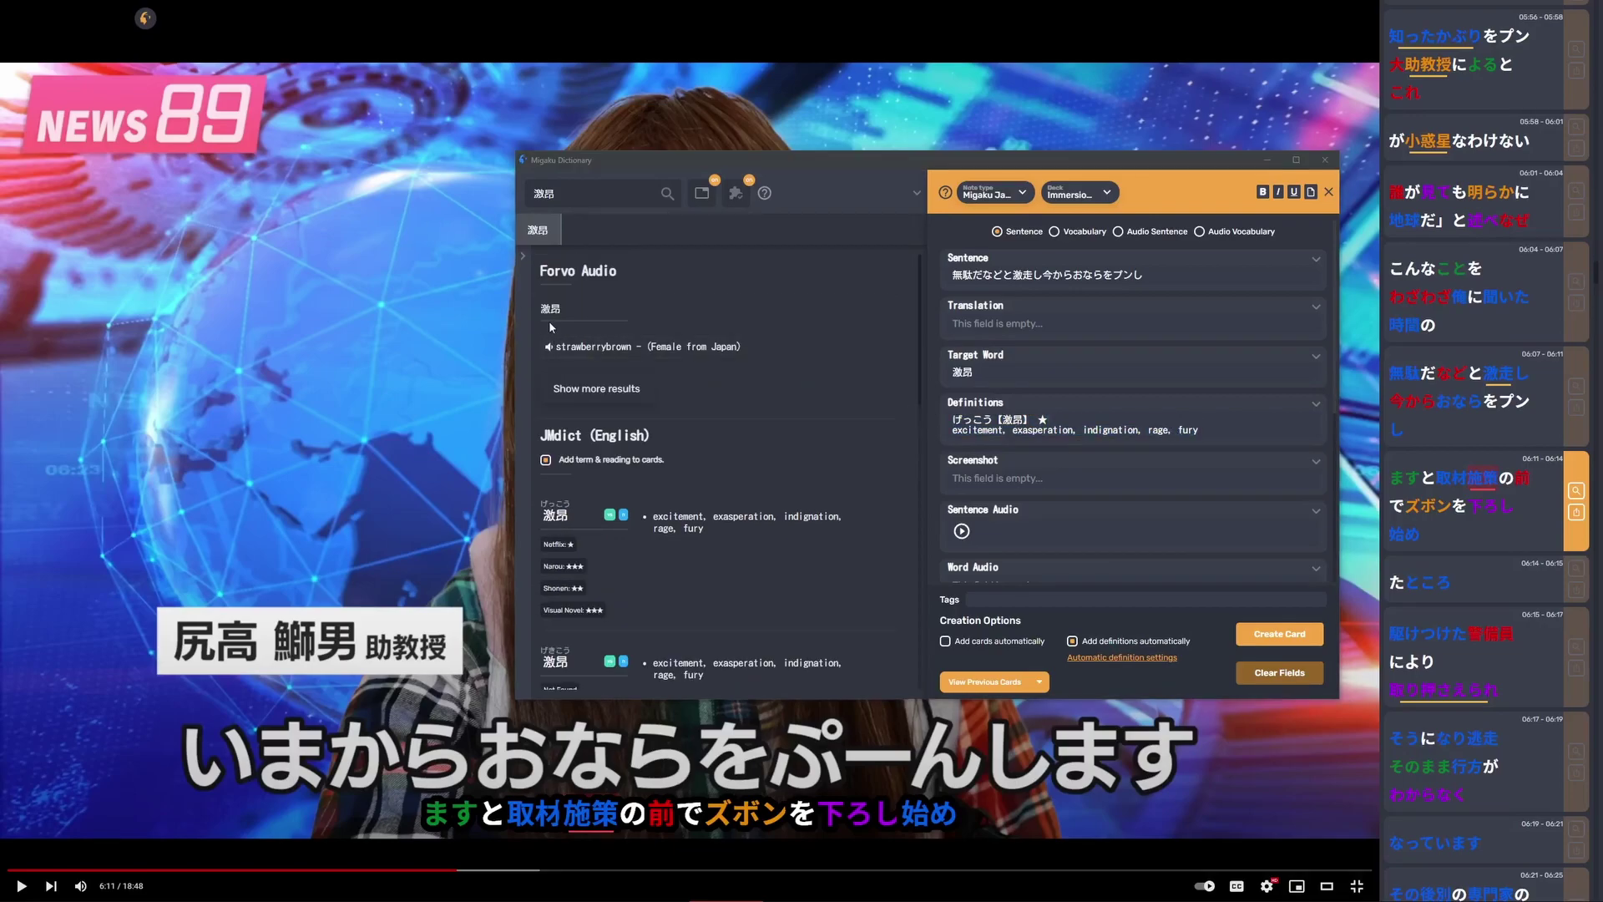
pyautogui.click(549, 349)
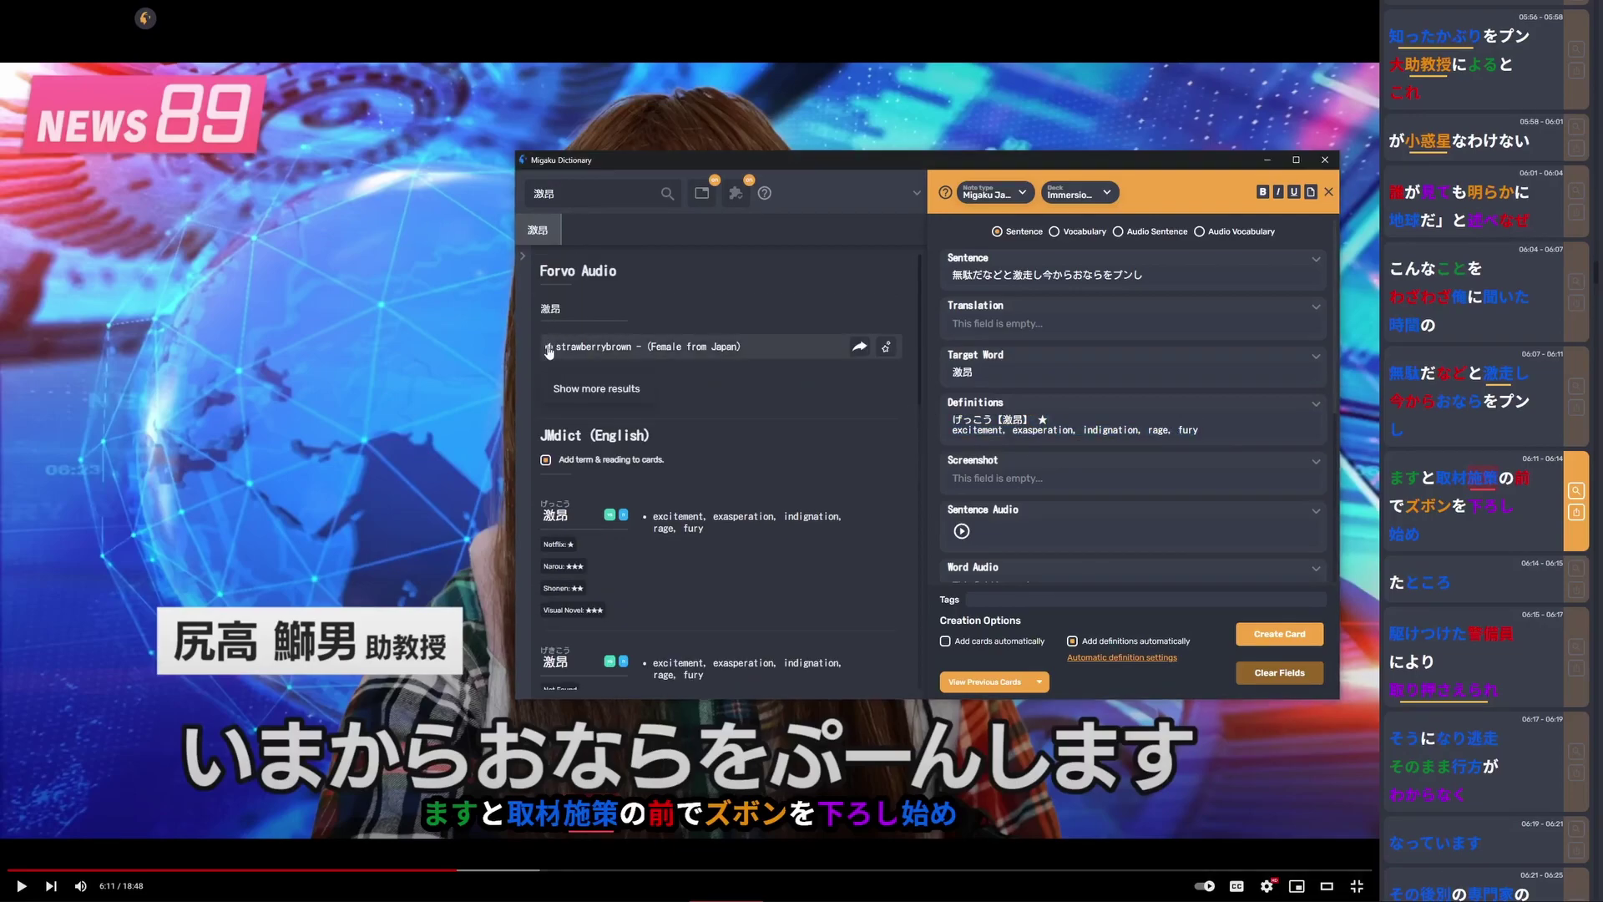
pyautogui.click(860, 346)
# Replace 激走 with the target word 激昂 in the card's Sentence field and create the card
pyautogui.scroll(3, 987, 371)
pyautogui.doubleClick(989, 371)
pyautogui.doubleClick(1023, 275)
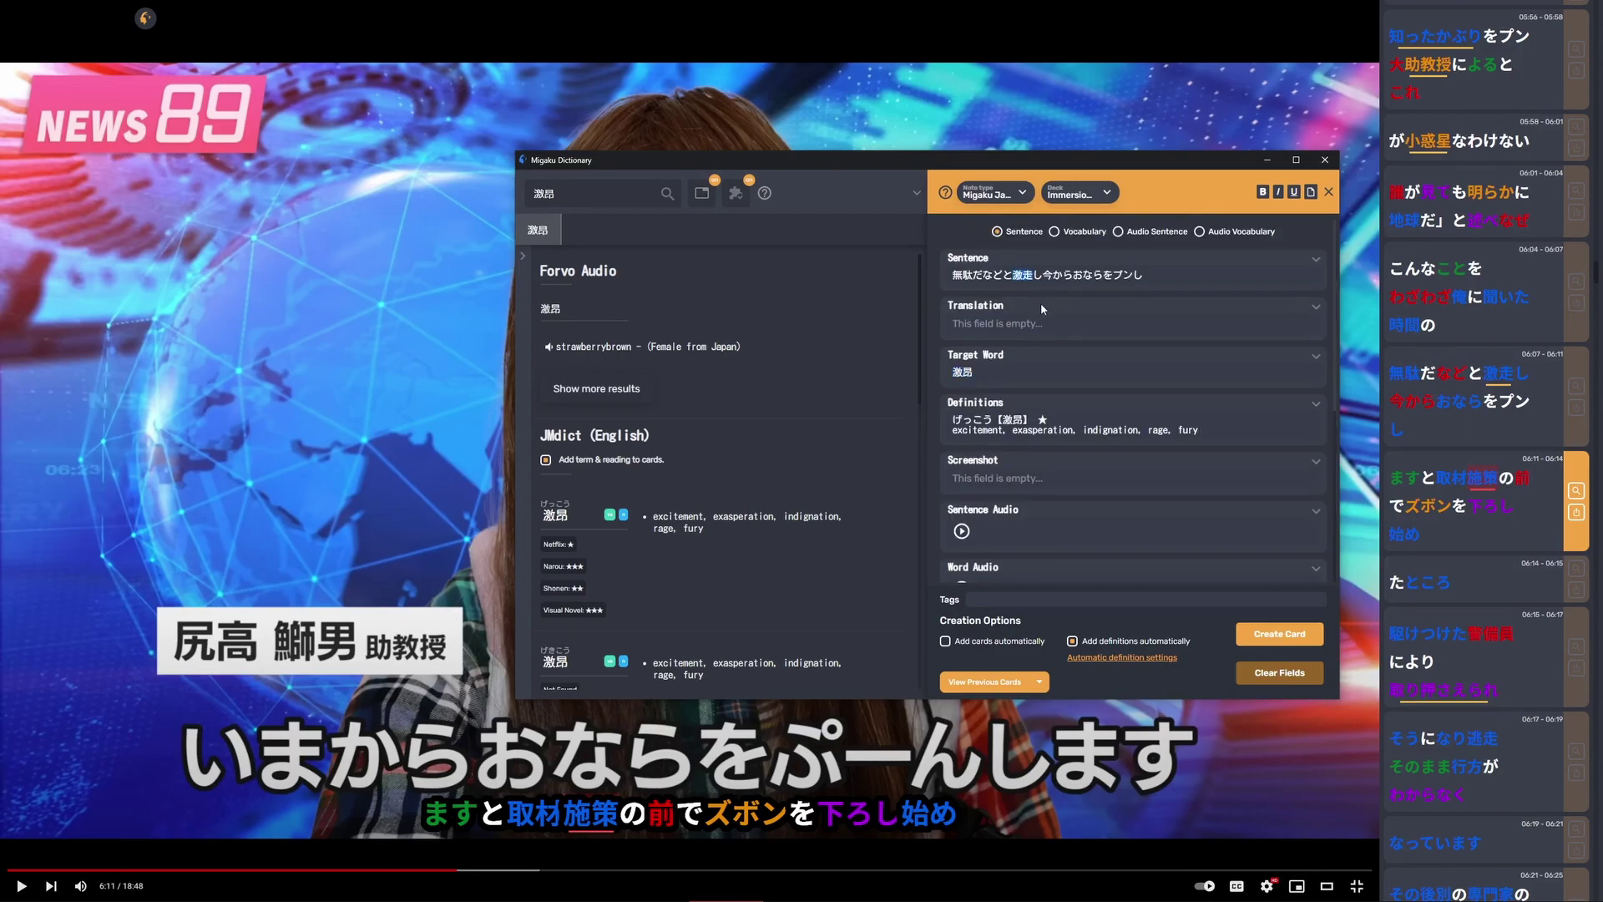
pyautogui.doubleClick(988, 370)
pyautogui.hotkey('ctrl', 'c')
pyautogui.doubleClick(1023, 275)
pyautogui.hotkey('ctrl', 'v')
pyautogui.click(1265, 637)
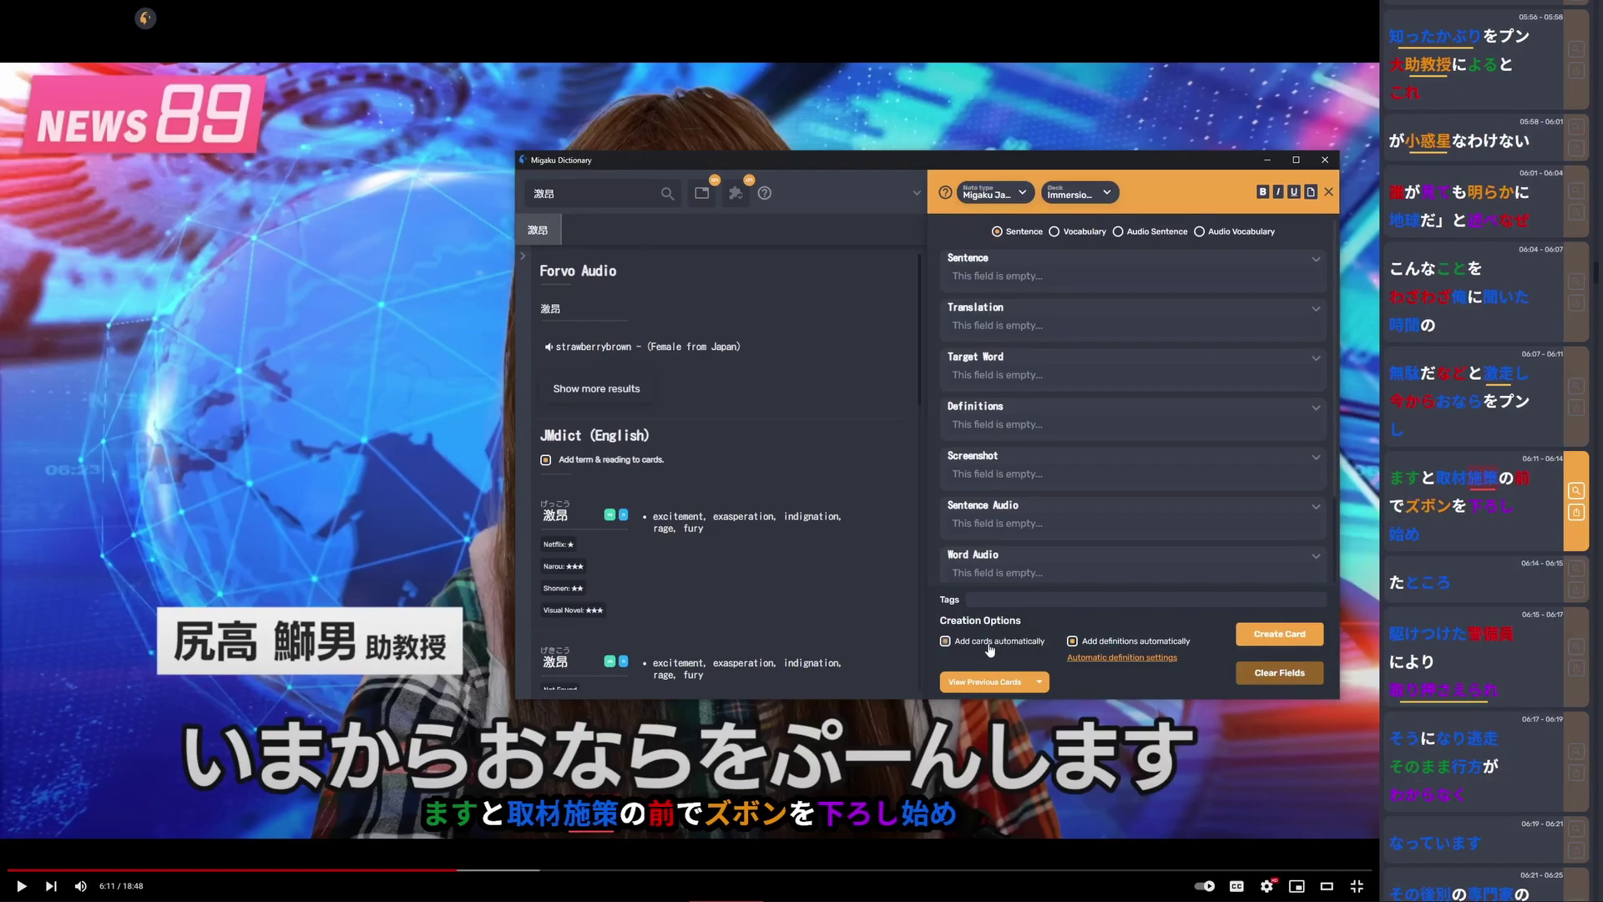
# Return to the video's 無駄だなどと激走し subtitle line and set the learning status of 激走 to unknown
pyautogui.hotkey('alt', 'Tab')
pyautogui.press('Left')
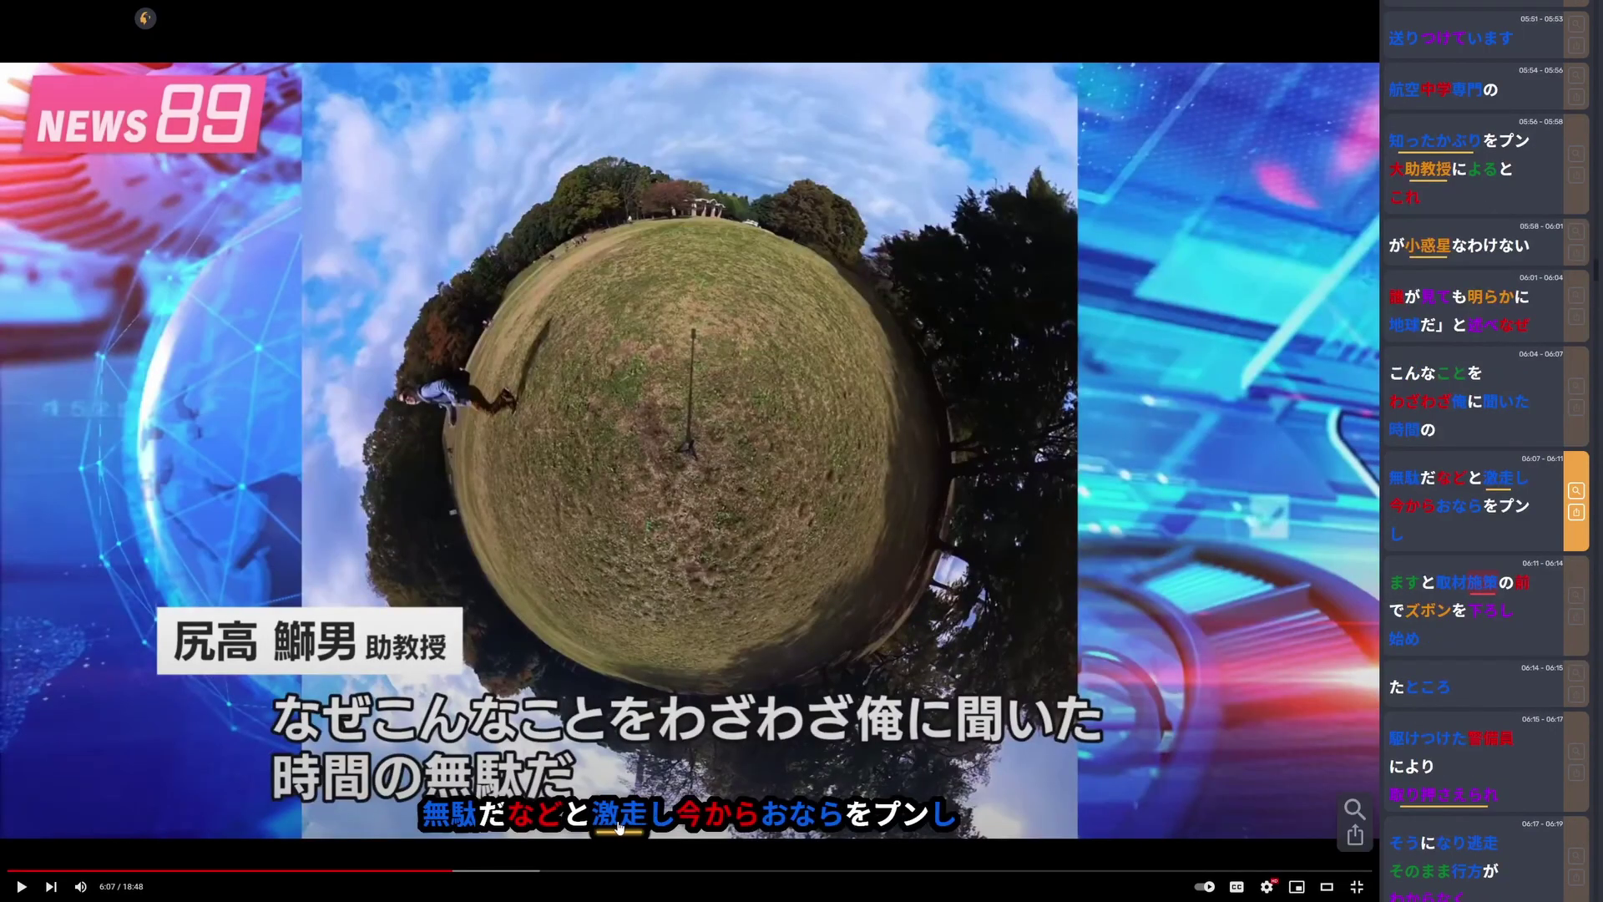
pyautogui.press('1')
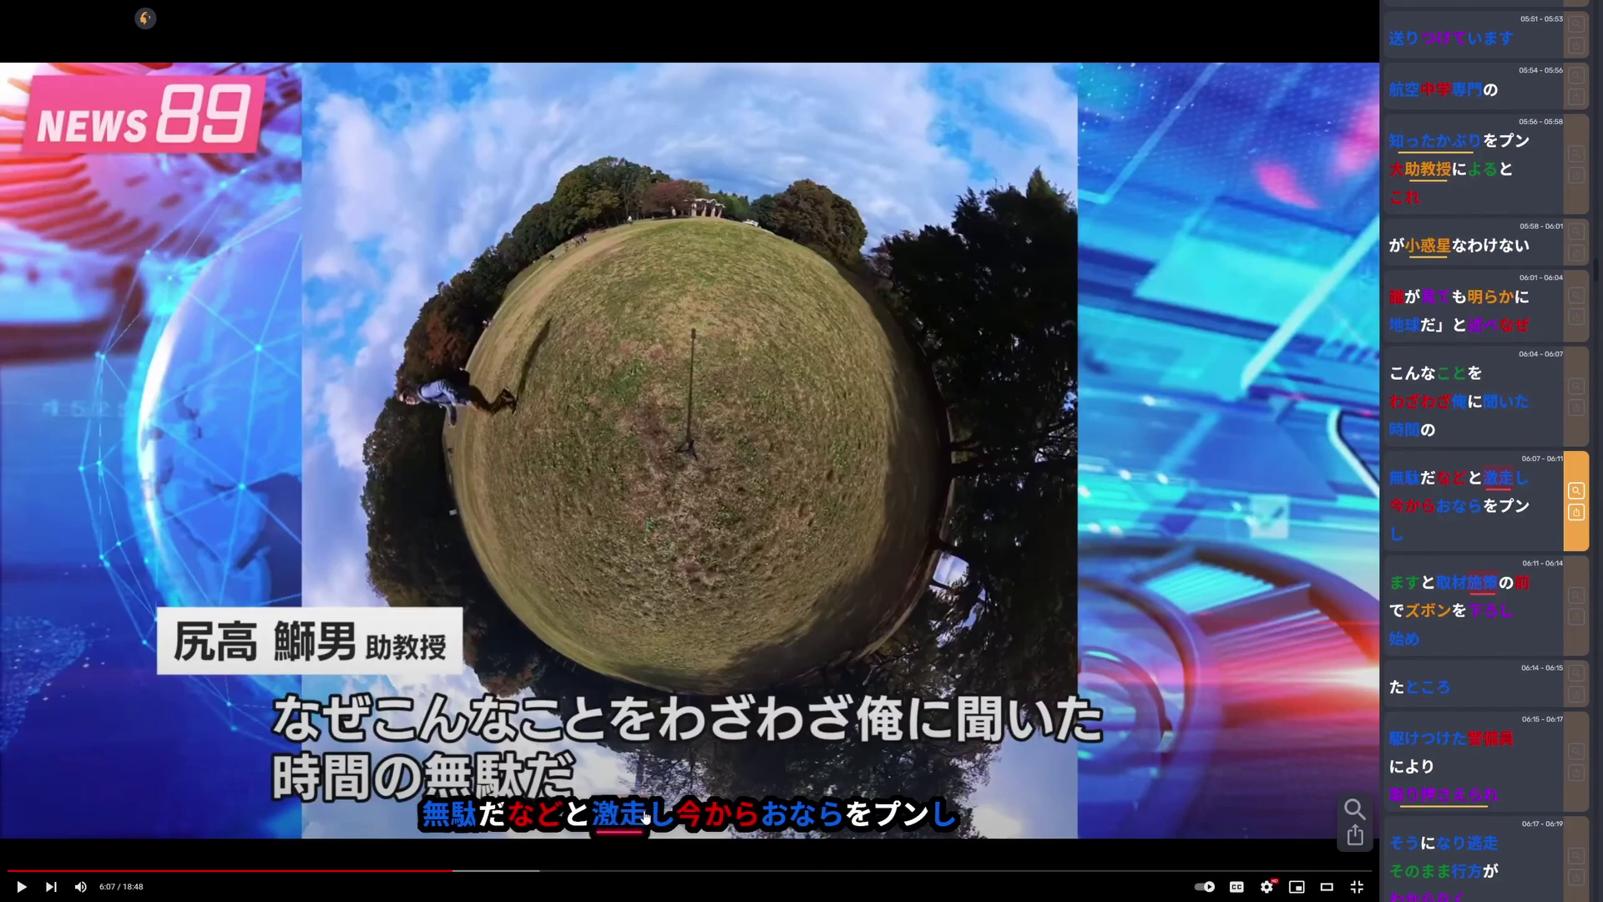
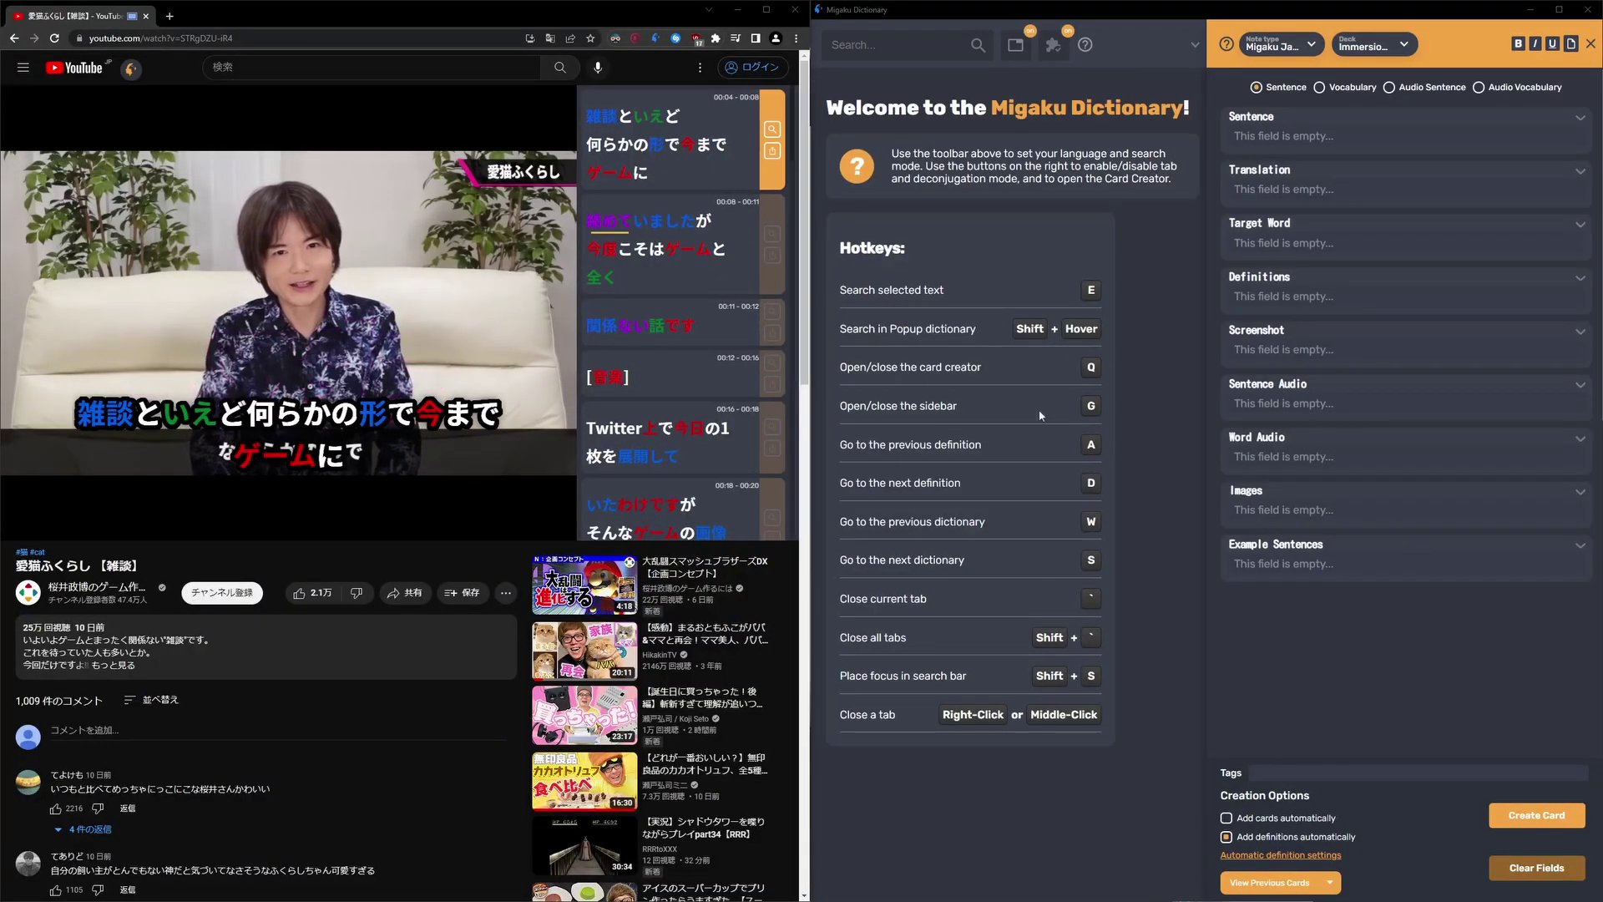
# Look up といえど from the 雑談といえど subtitle line in the popup dictionary and open it in the Migaku Dictionary
pyautogui.click(248, 386)
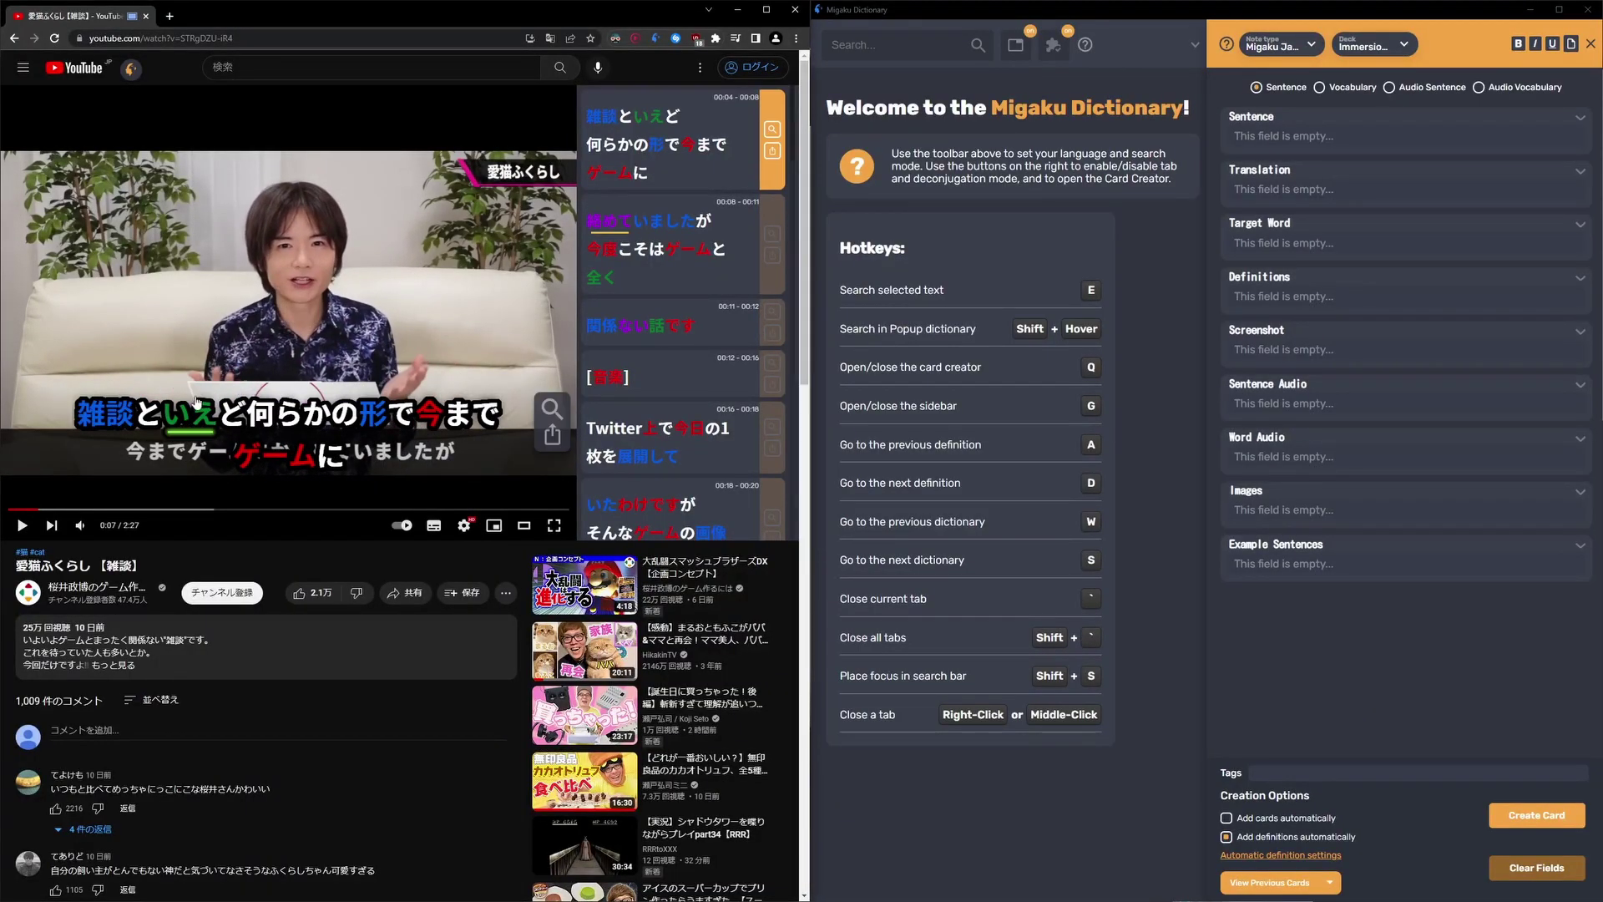
pyautogui.doubleClick(147, 422)
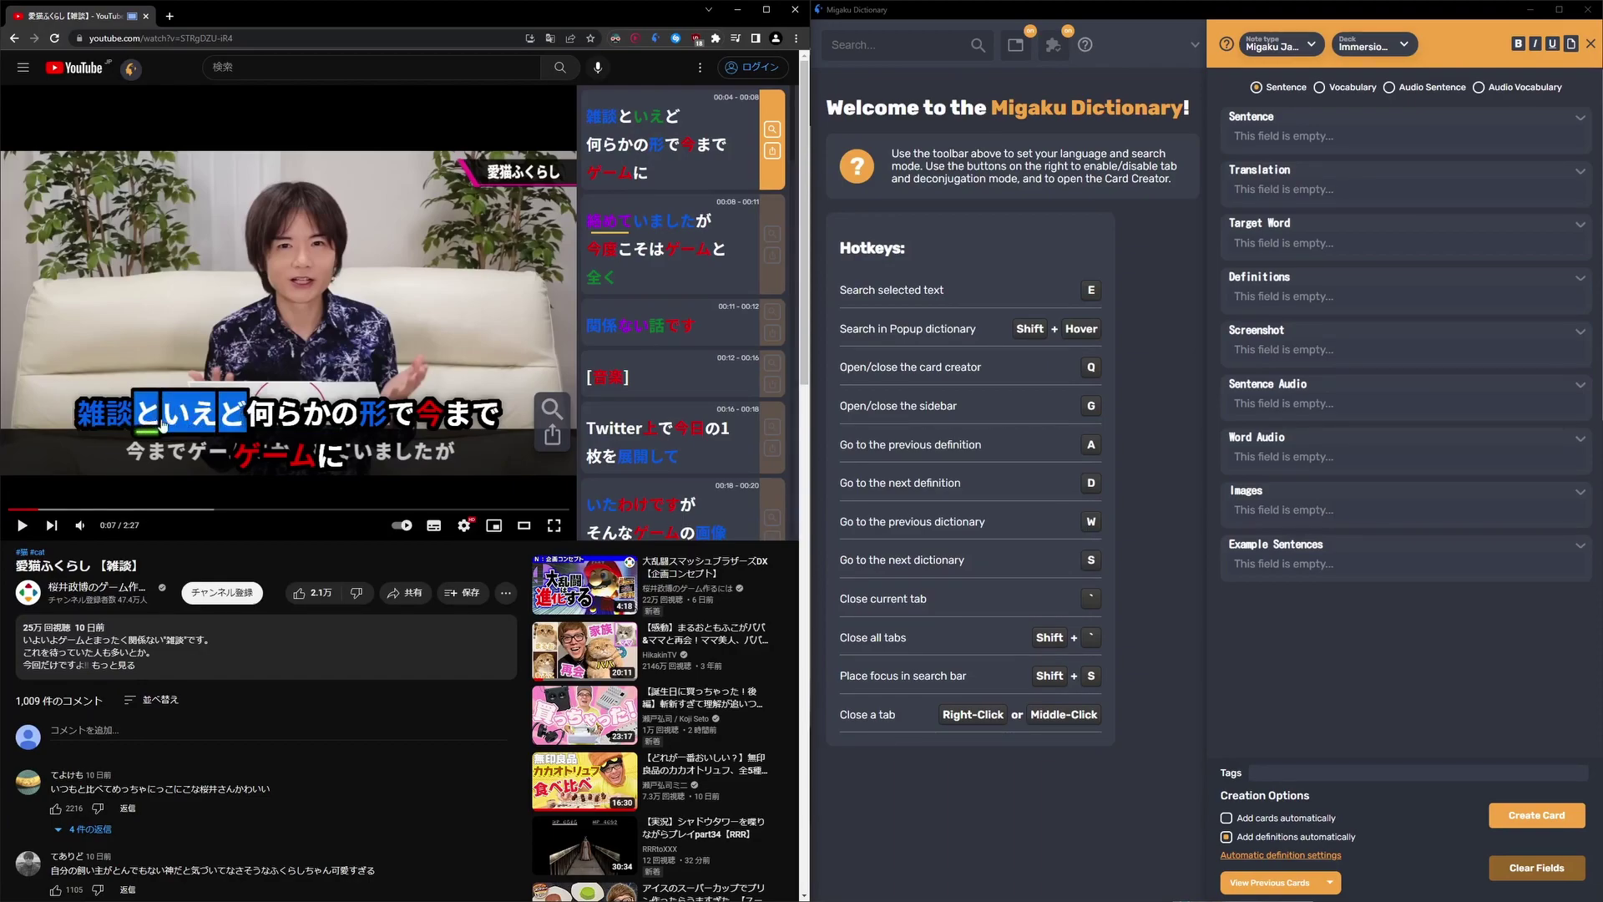
pyautogui.click(168, 426)
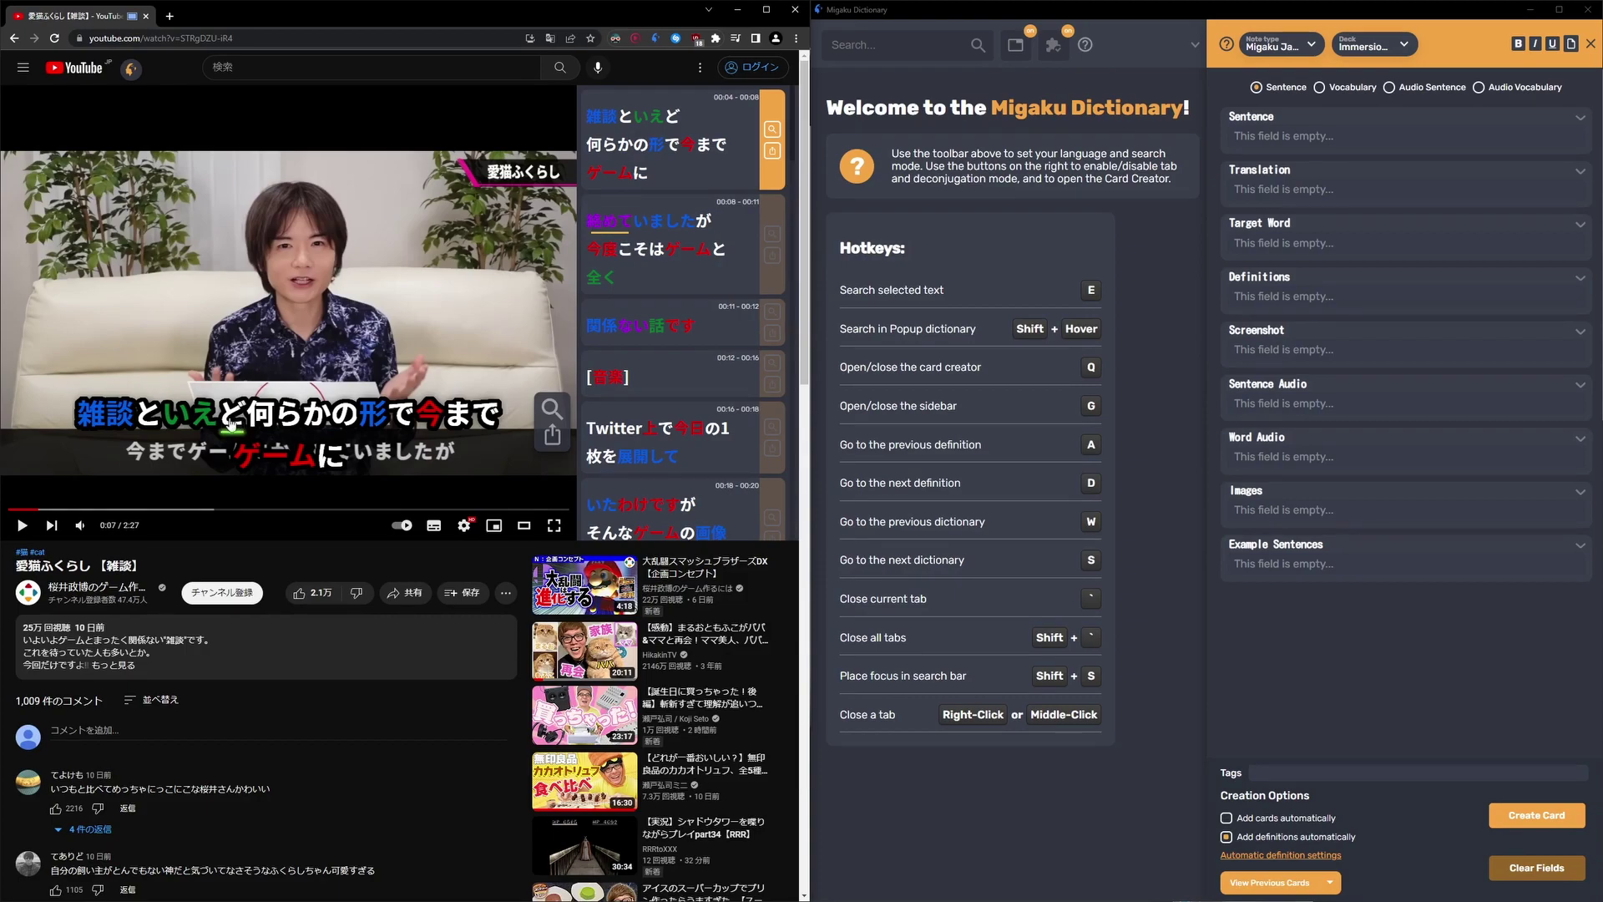
pyautogui.press('shift')
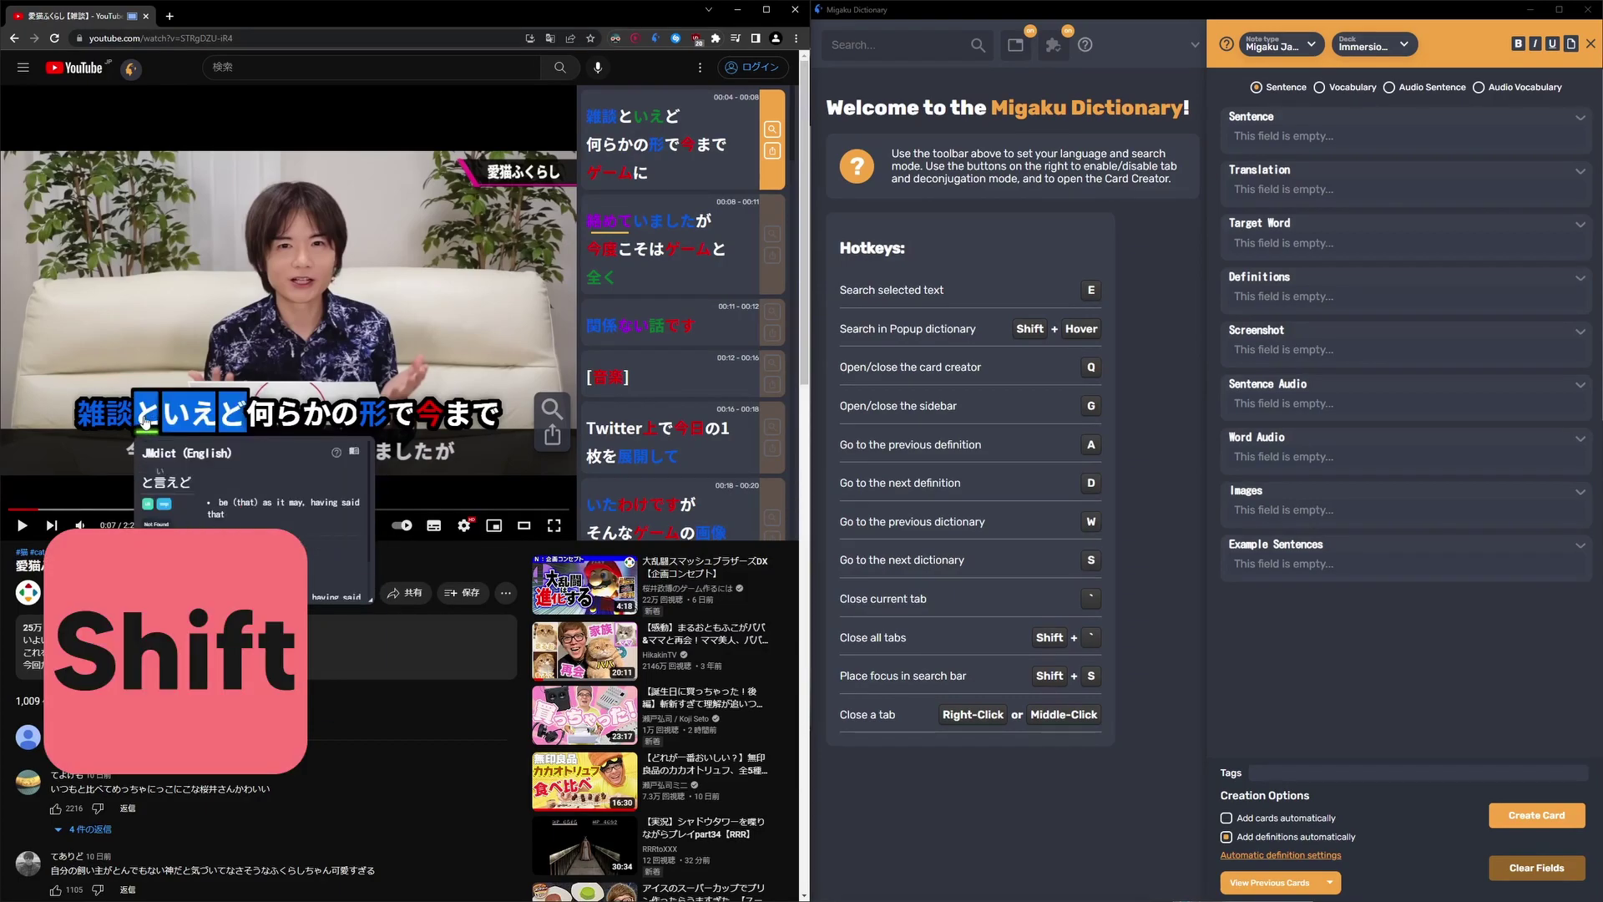
pyautogui.hotkey('shift', 'z')
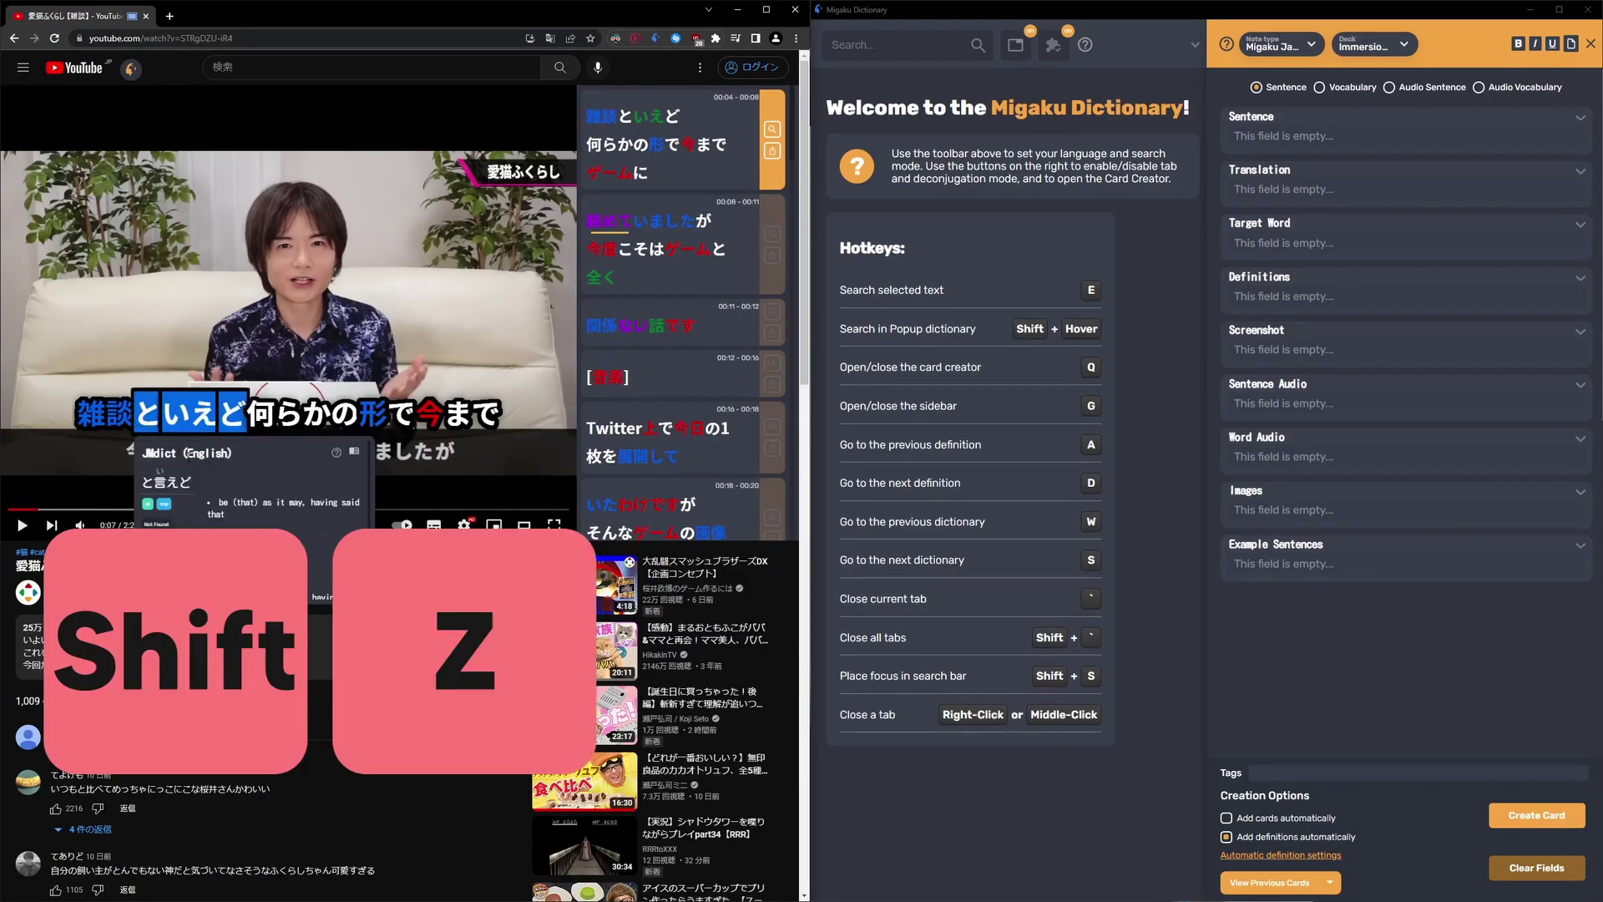
pyautogui.click(354, 459)
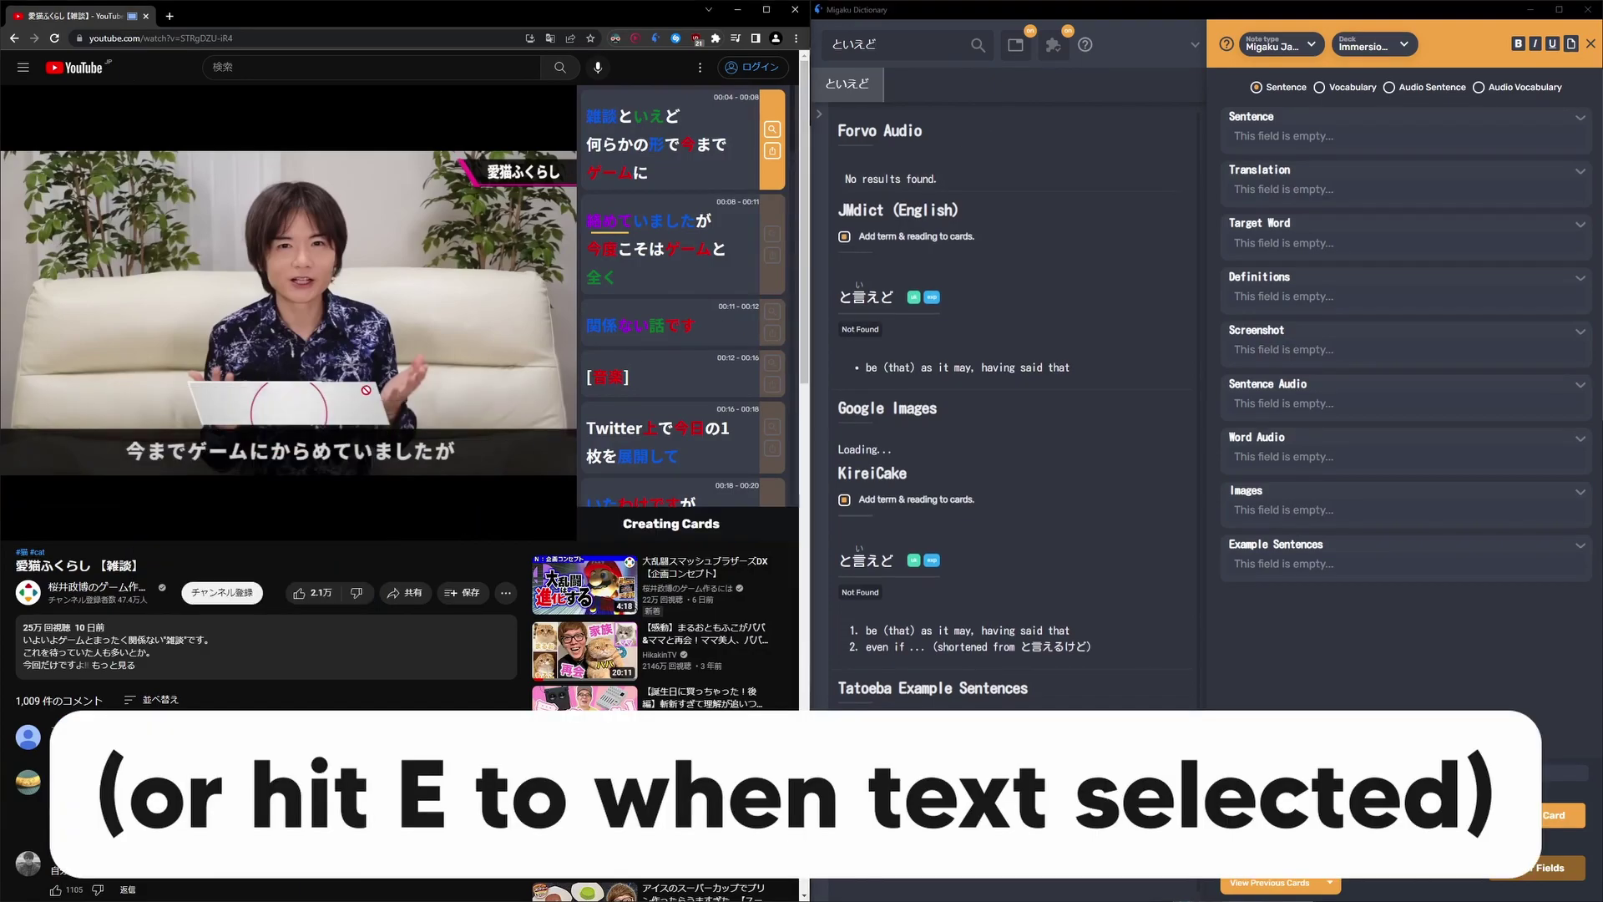
# Add the JMdict definition of と言えど to the card holding the 雑談といえど subtitle line and create the card
pyautogui.press('e')
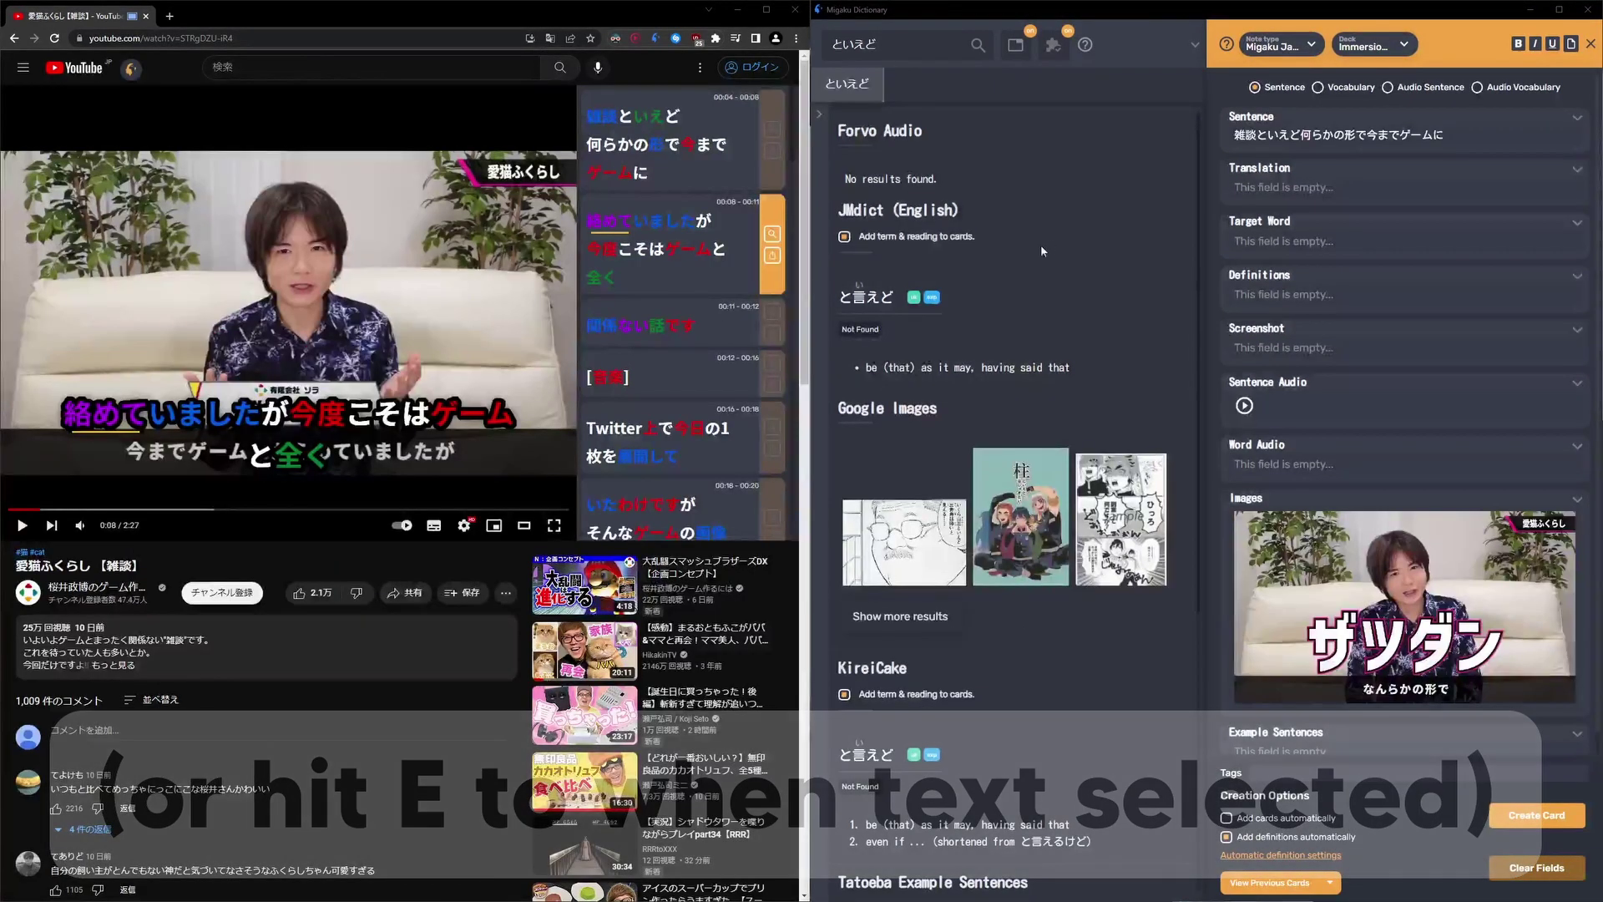
pyautogui.moveTo(1174, 302)
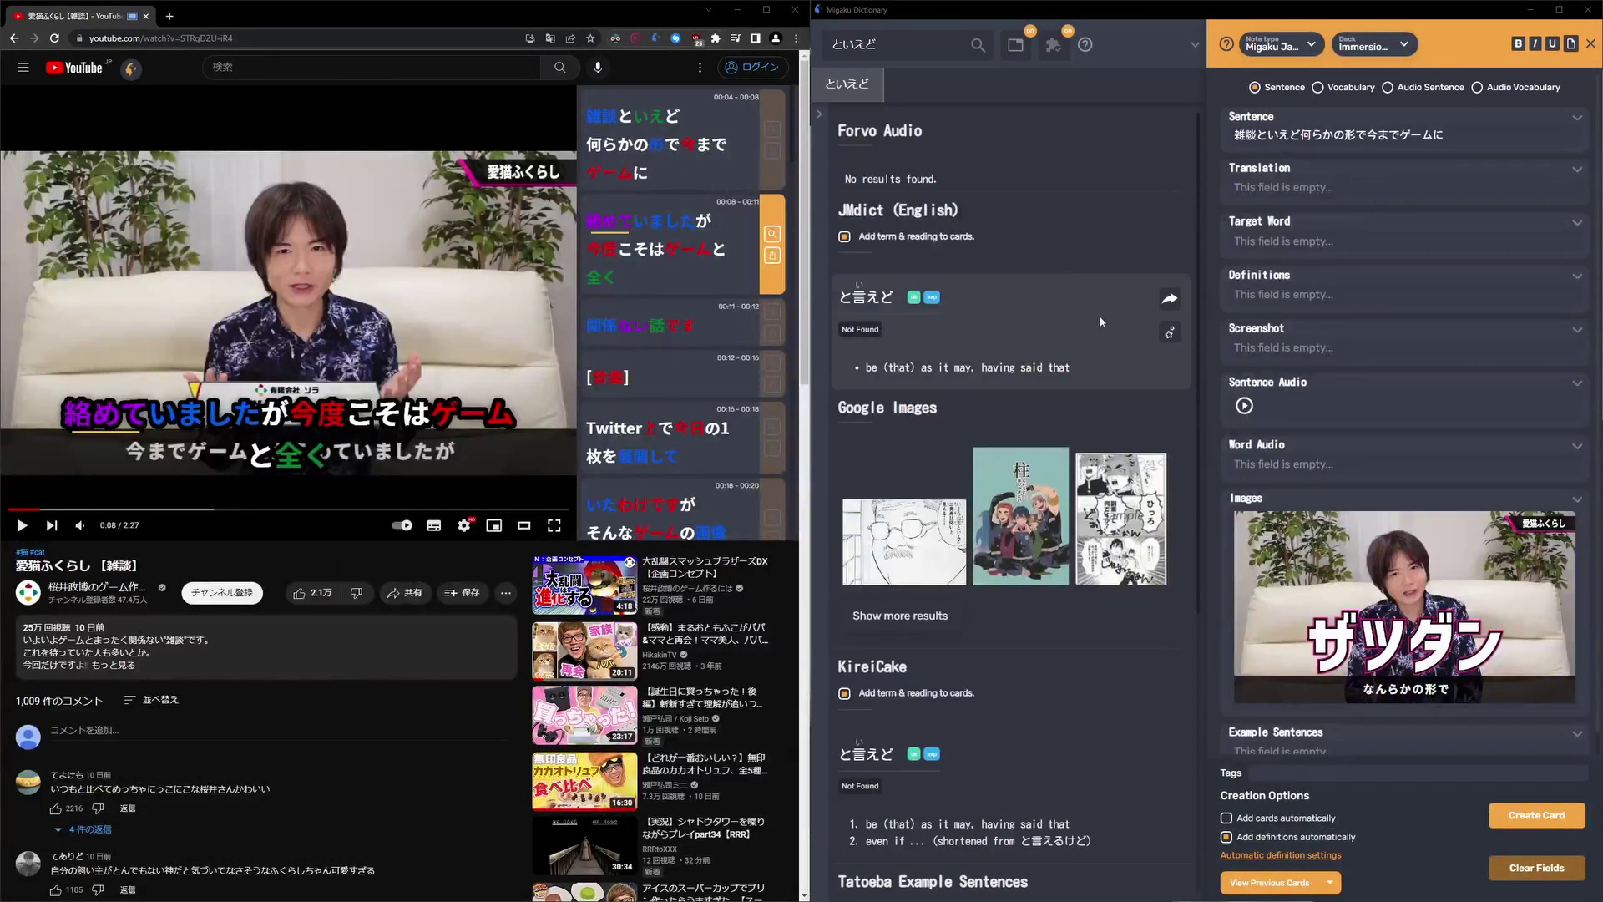
pyautogui.click(1172, 300)
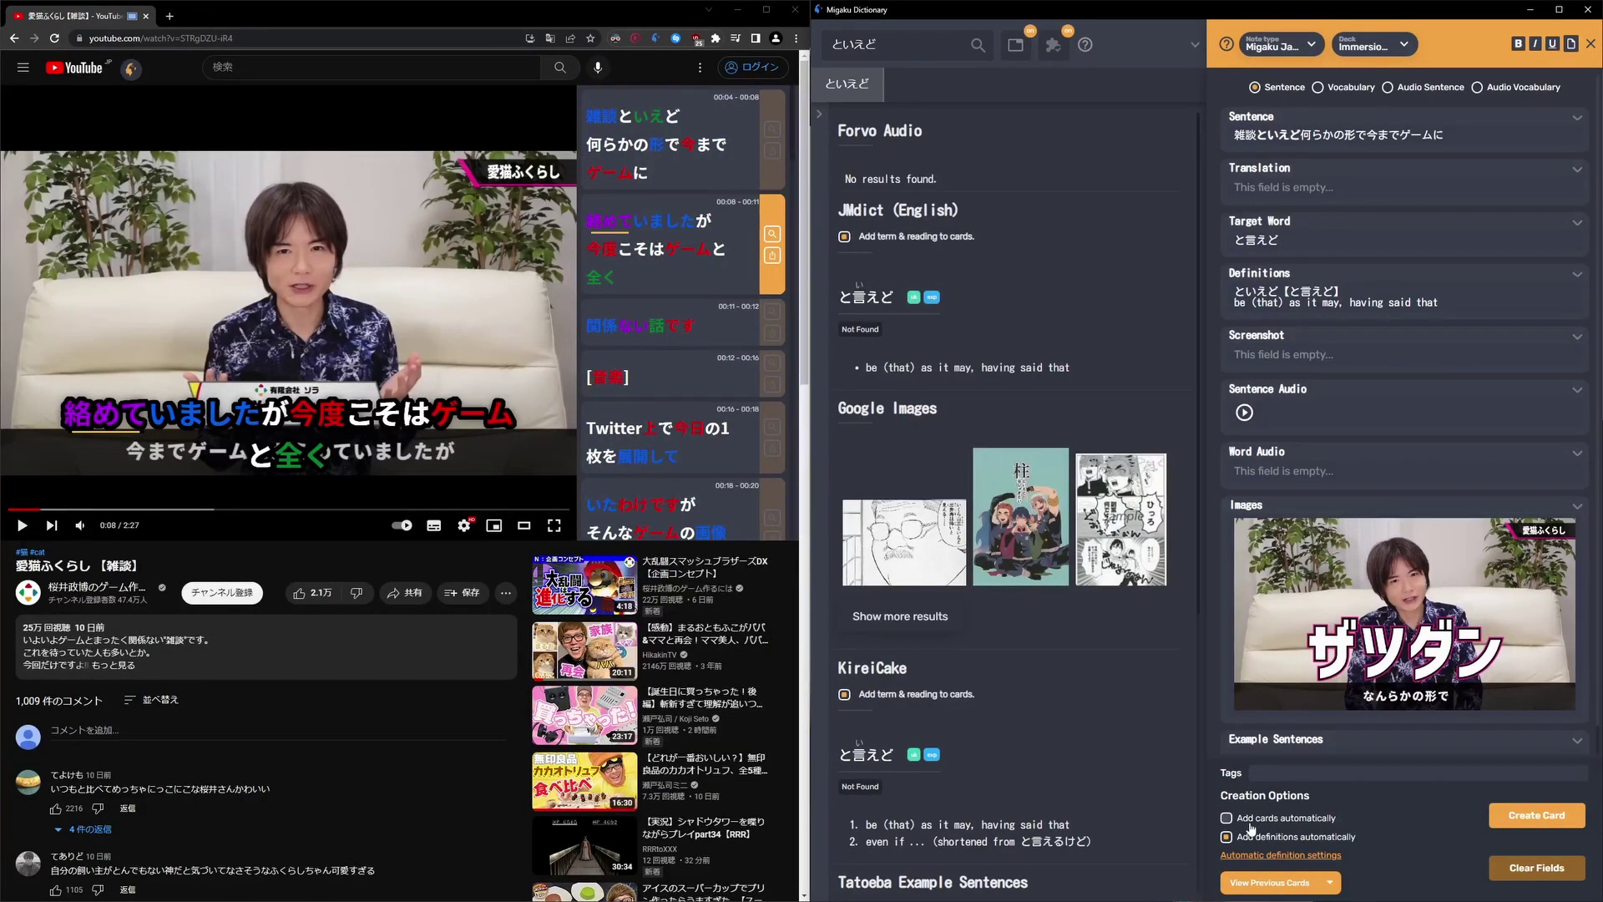
pyautogui.click(1536, 818)
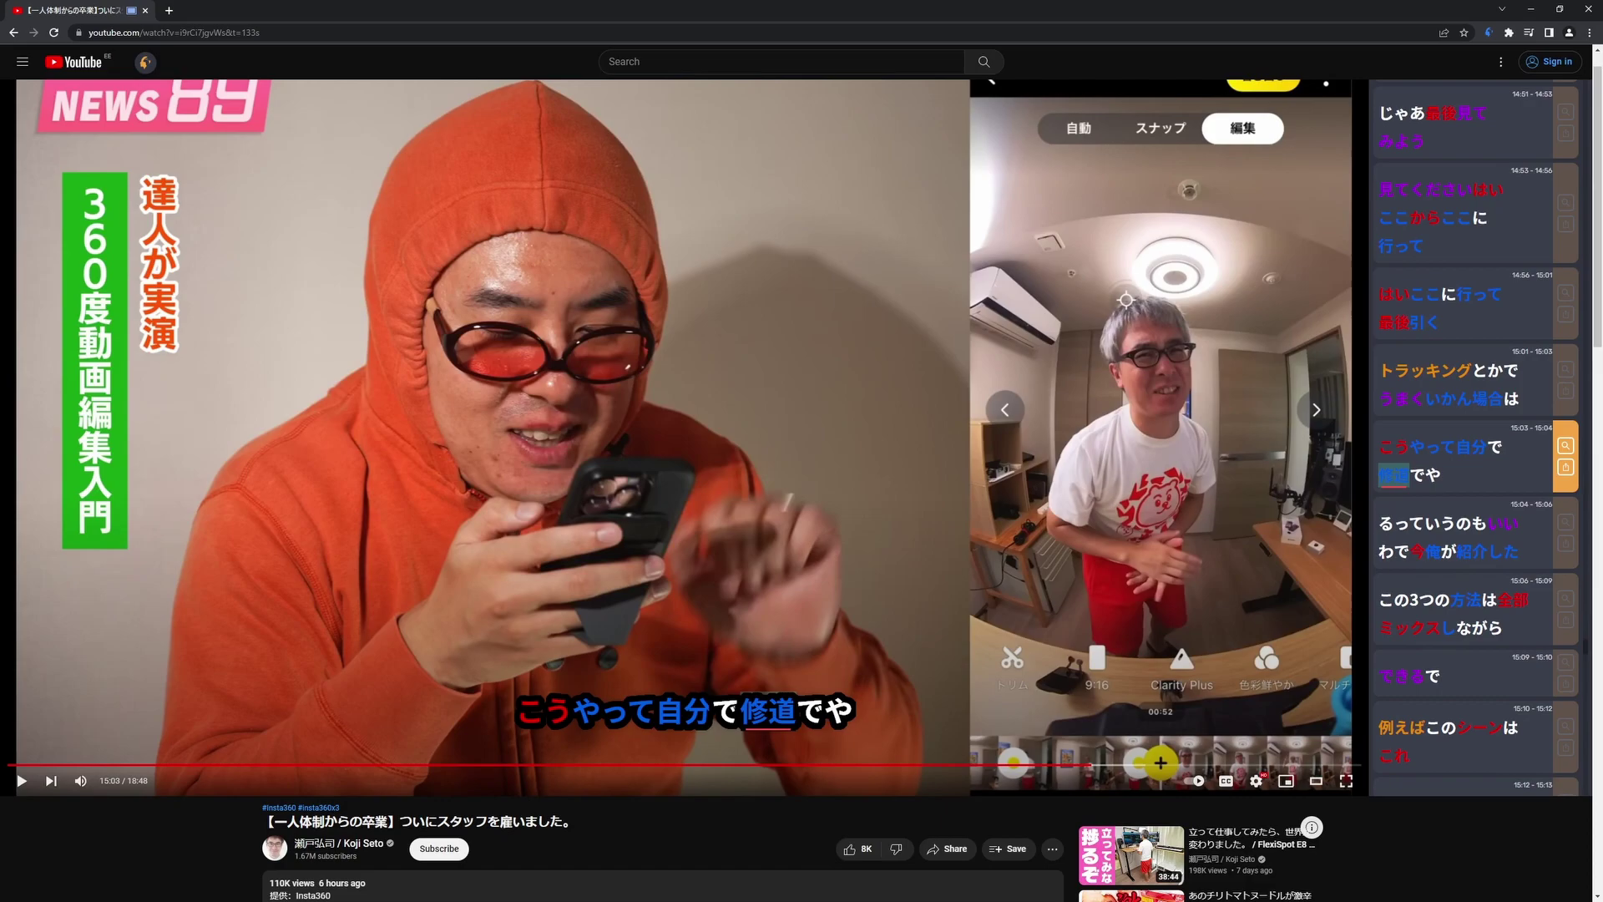
# Create a flashcard from the こうやって自分で修道でや subtitle line and open the Migaku Toolbar's export options
pyautogui.click(1565, 470)
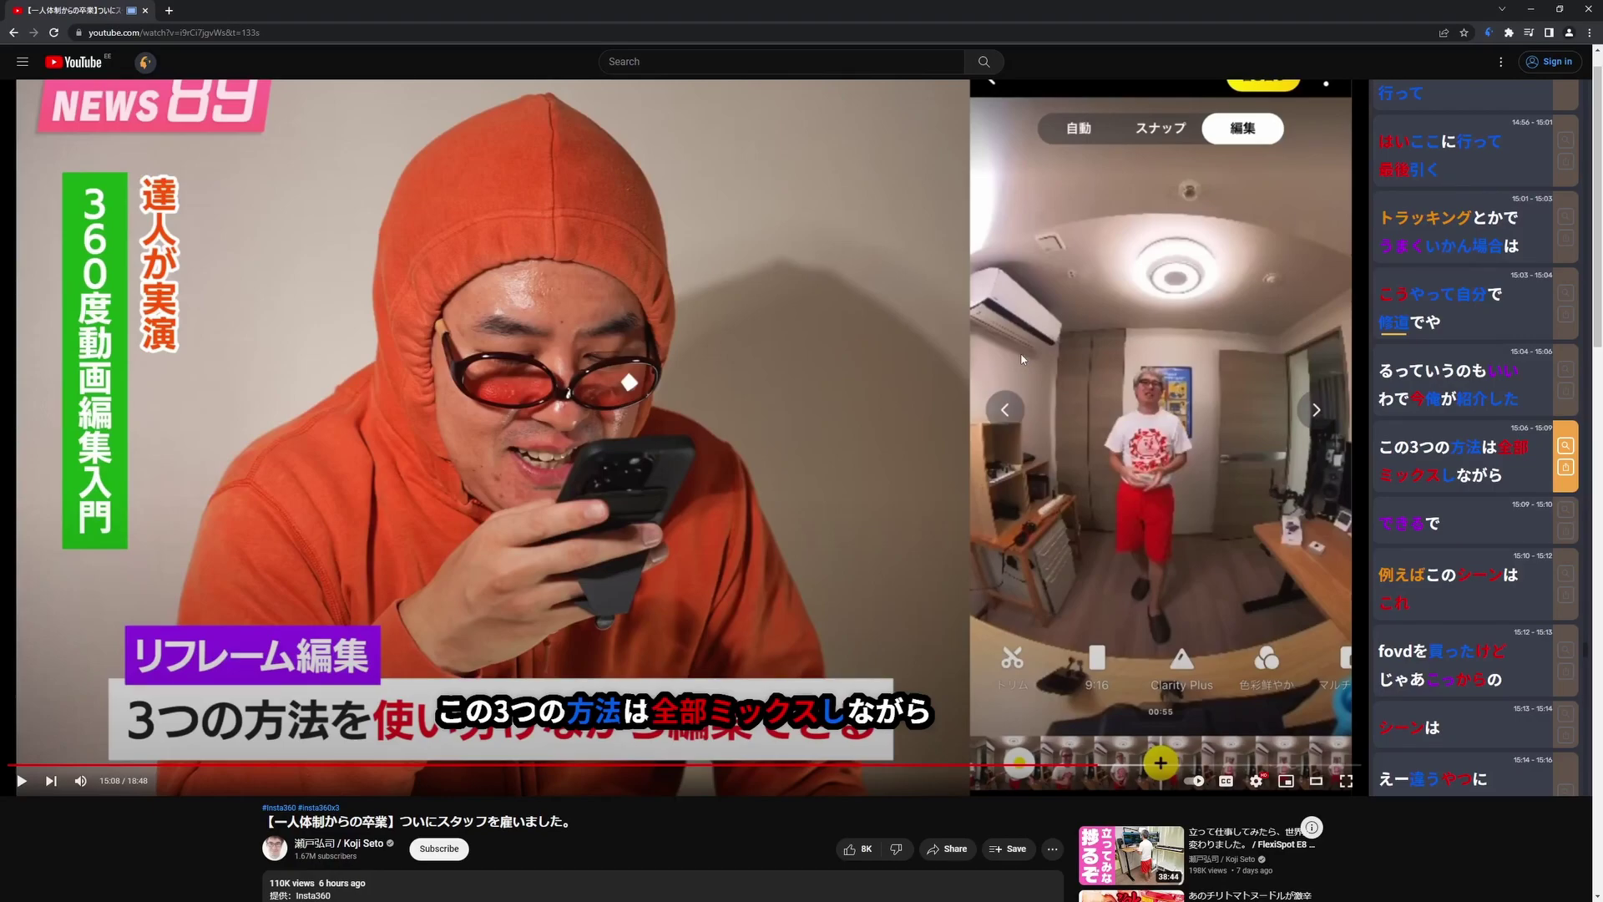
pyautogui.click(145, 62)
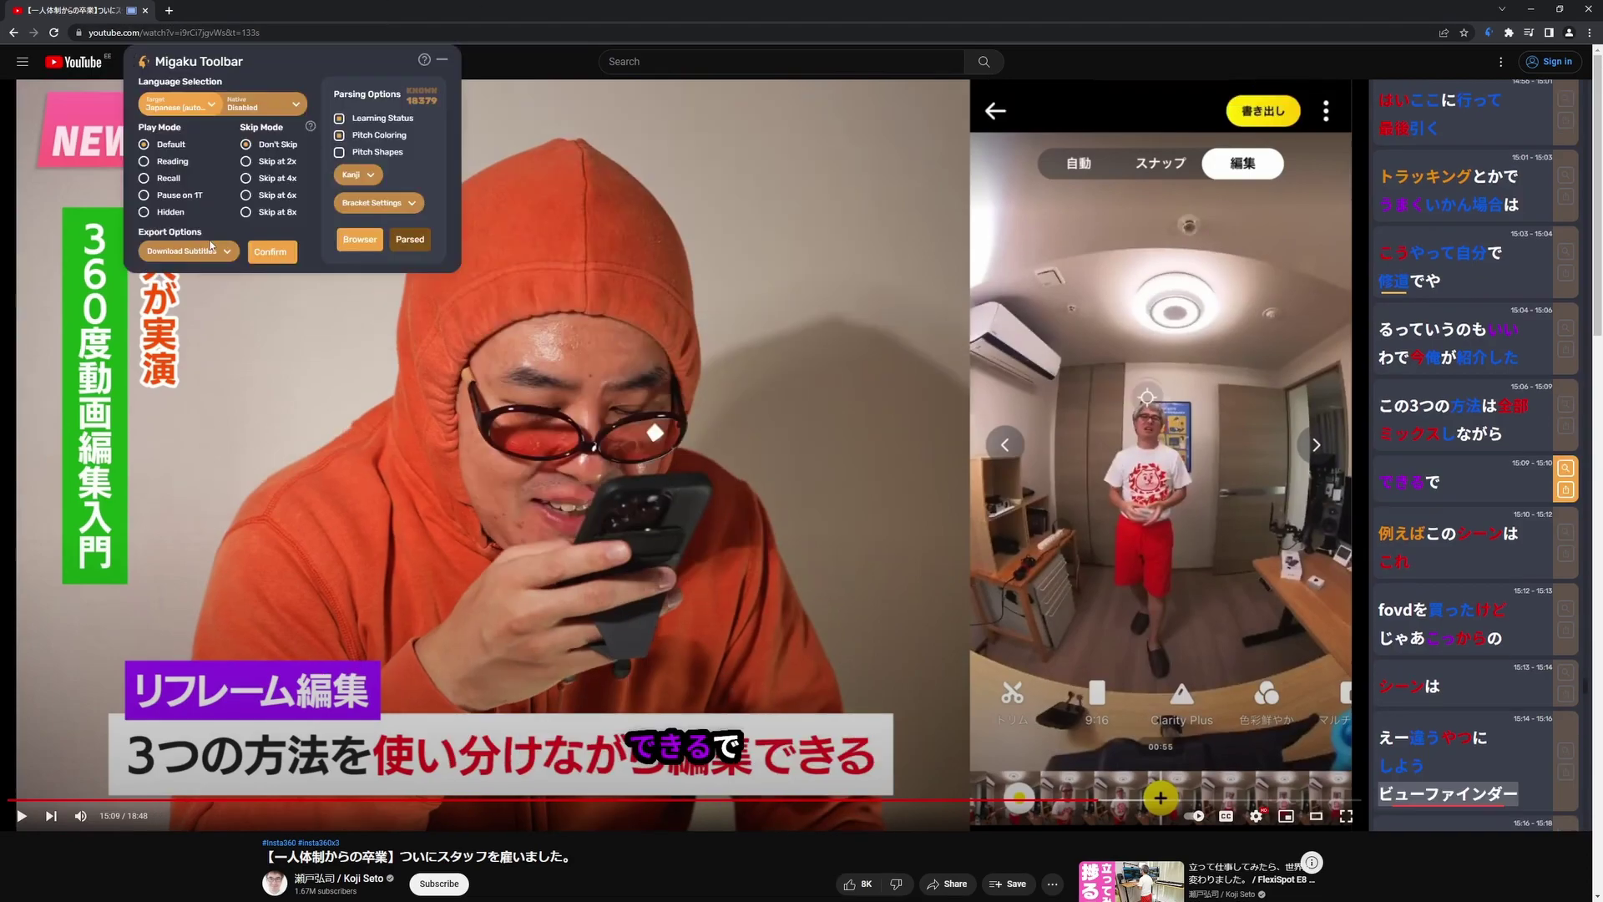
pyautogui.click(184, 250)
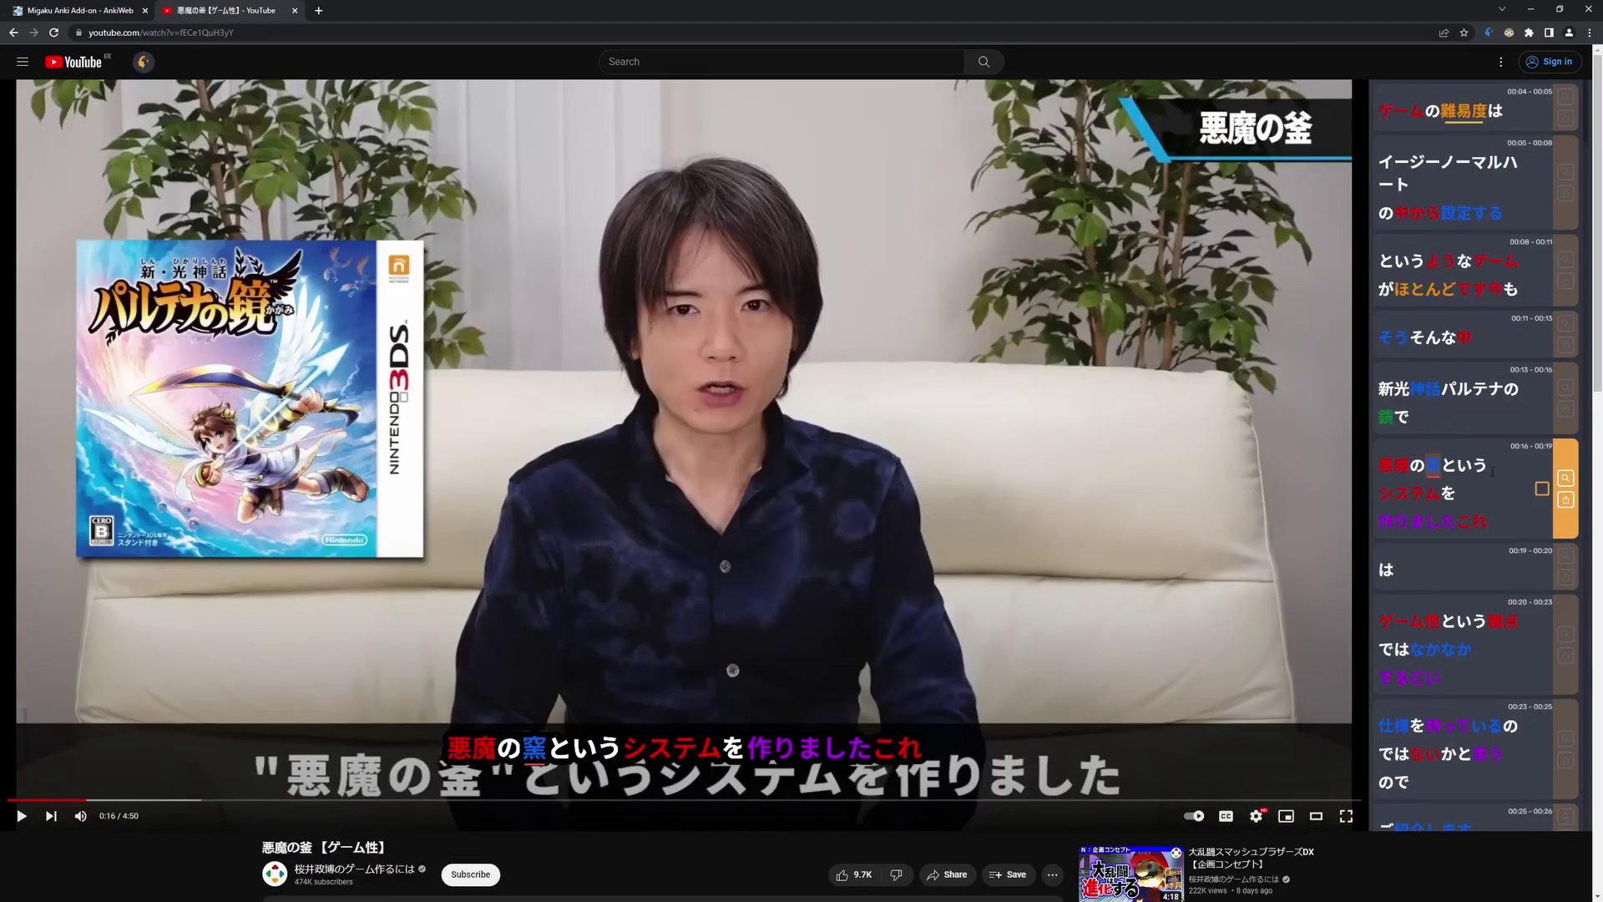
# Select four consecutive subtitle lines for card creation, from というようなゲームがほとんどですでも through 悪魔の窯というシステムを作りましたこれ
pyautogui.click(1463, 451)
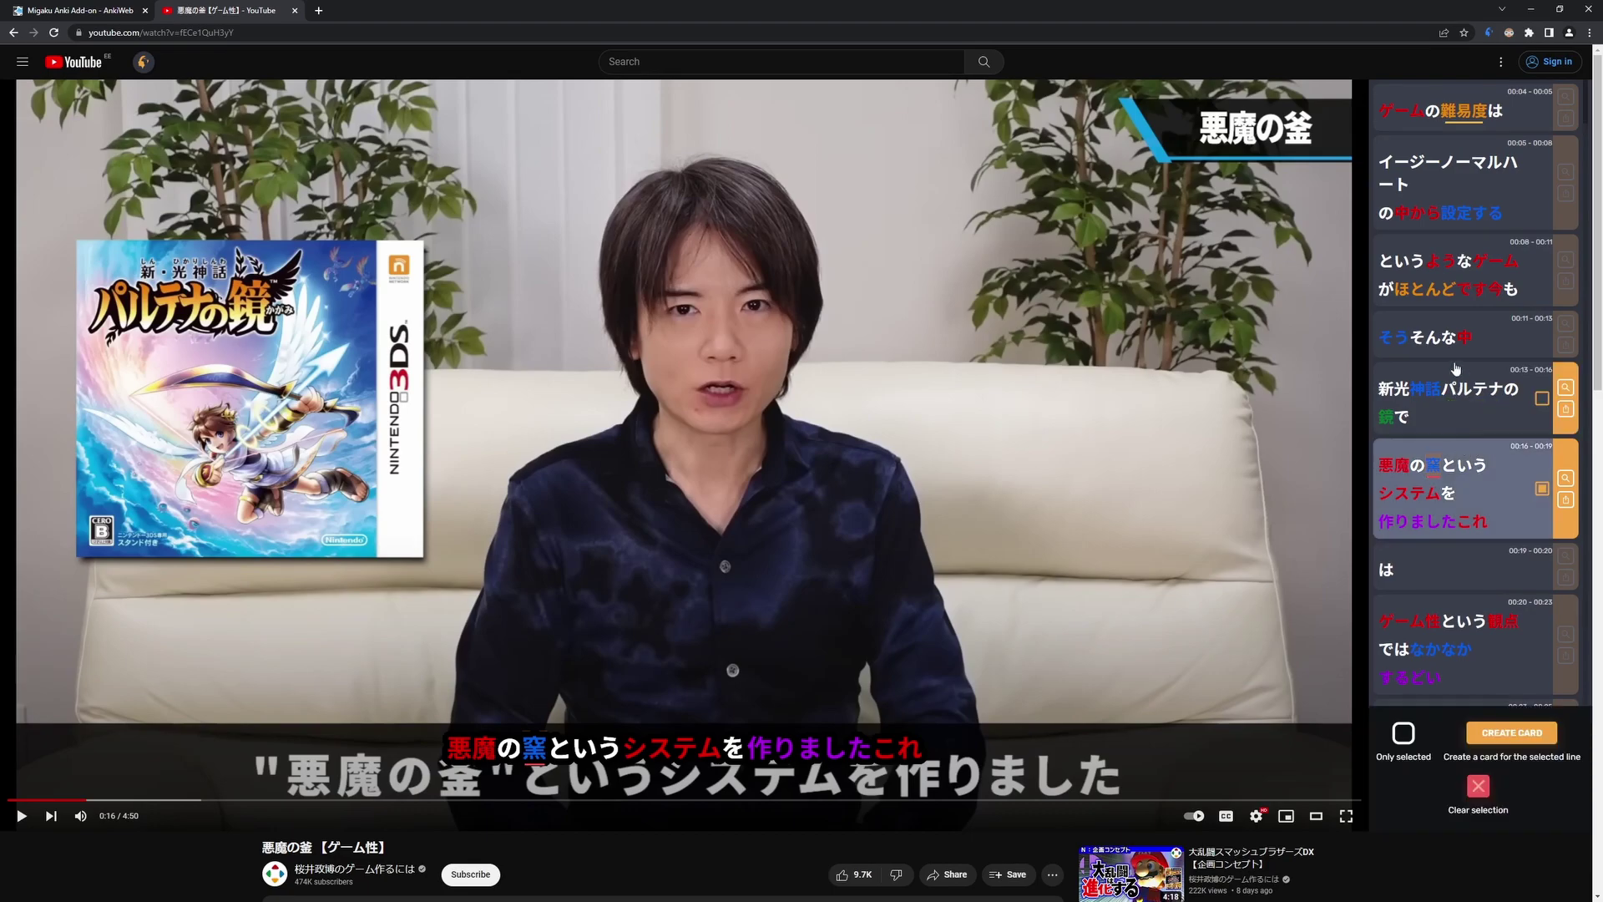
pyautogui.click(1485, 381)
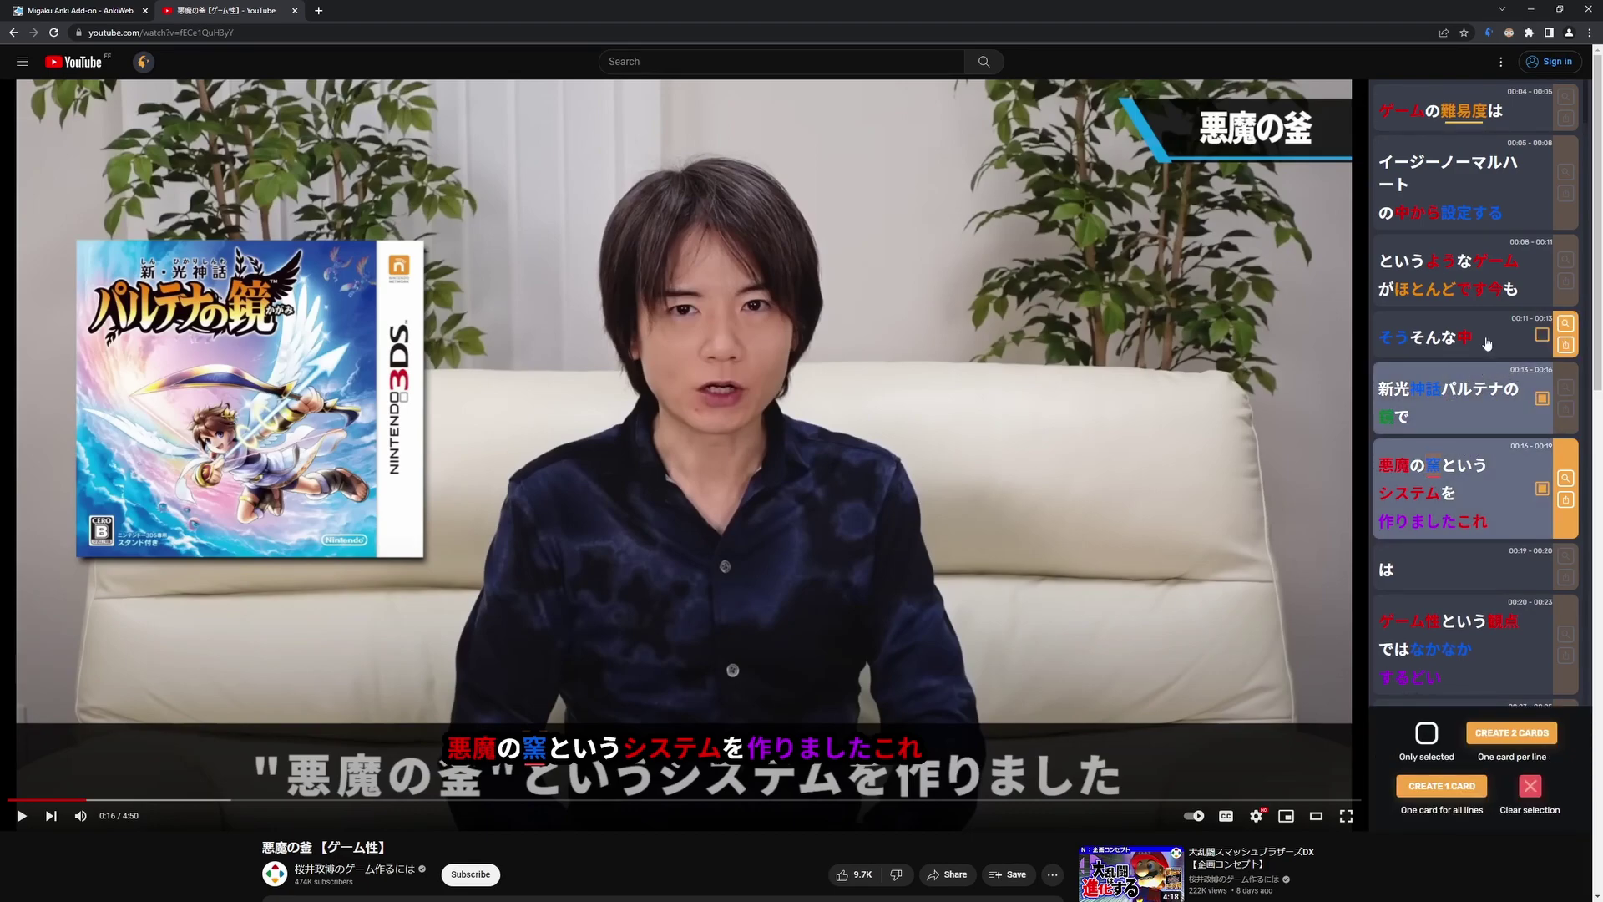
pyautogui.click(1484, 330)
pyautogui.click(1478, 250)
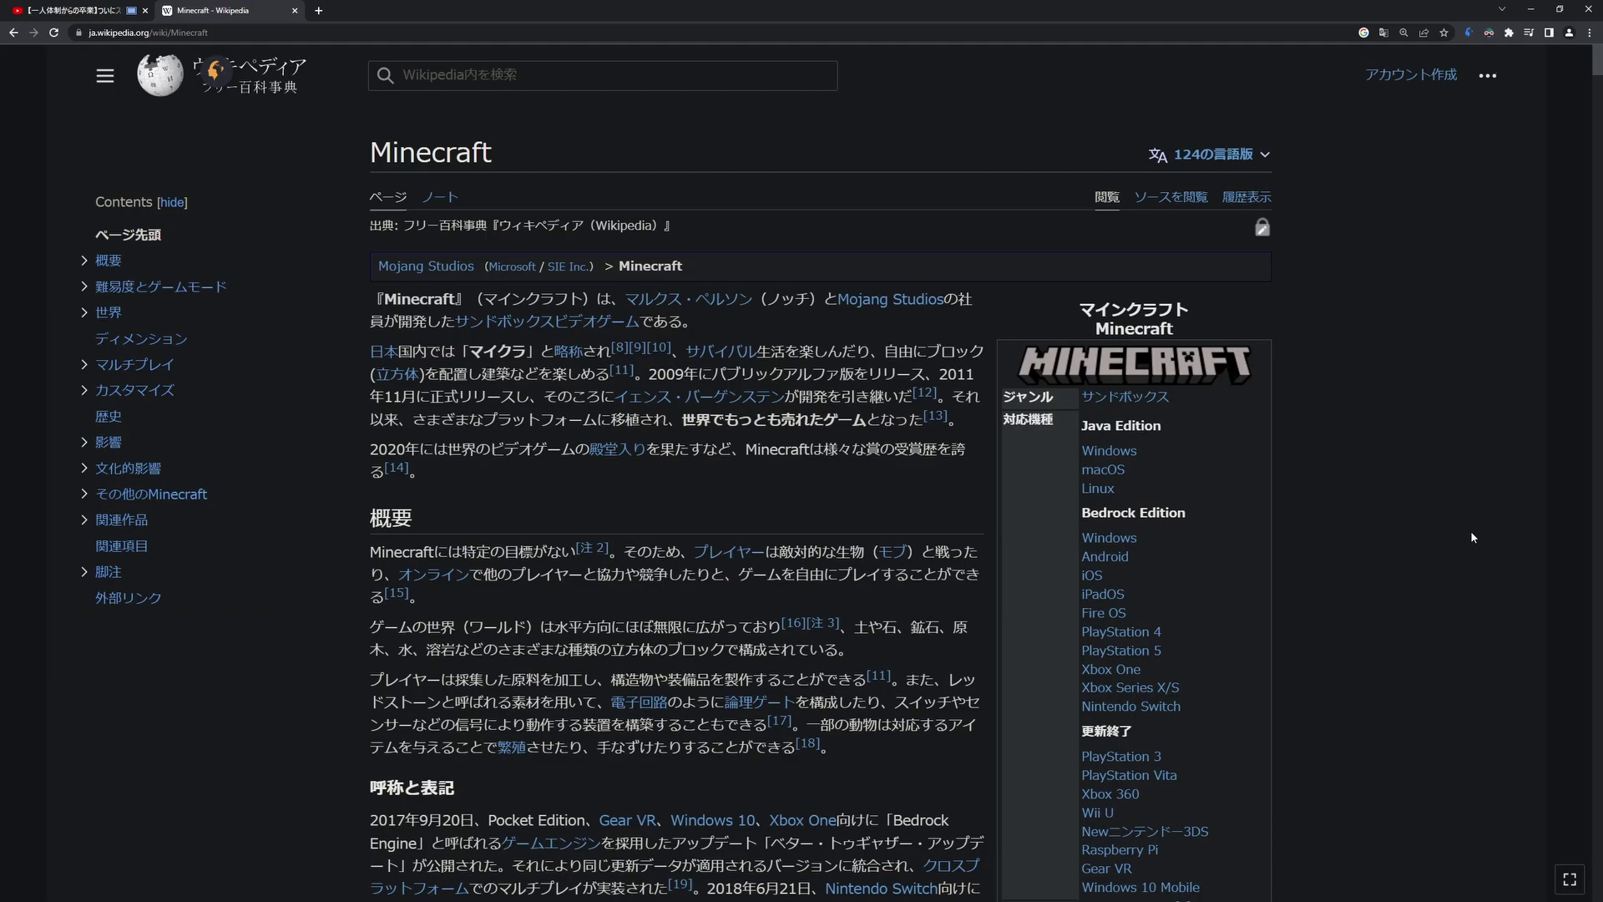
# Set the Migaku Toolbar's target language to Japanese on the Wikipedia Minecraft article and collapse the toolbar
pyautogui.click(216, 72)
pyautogui.click(338, 136)
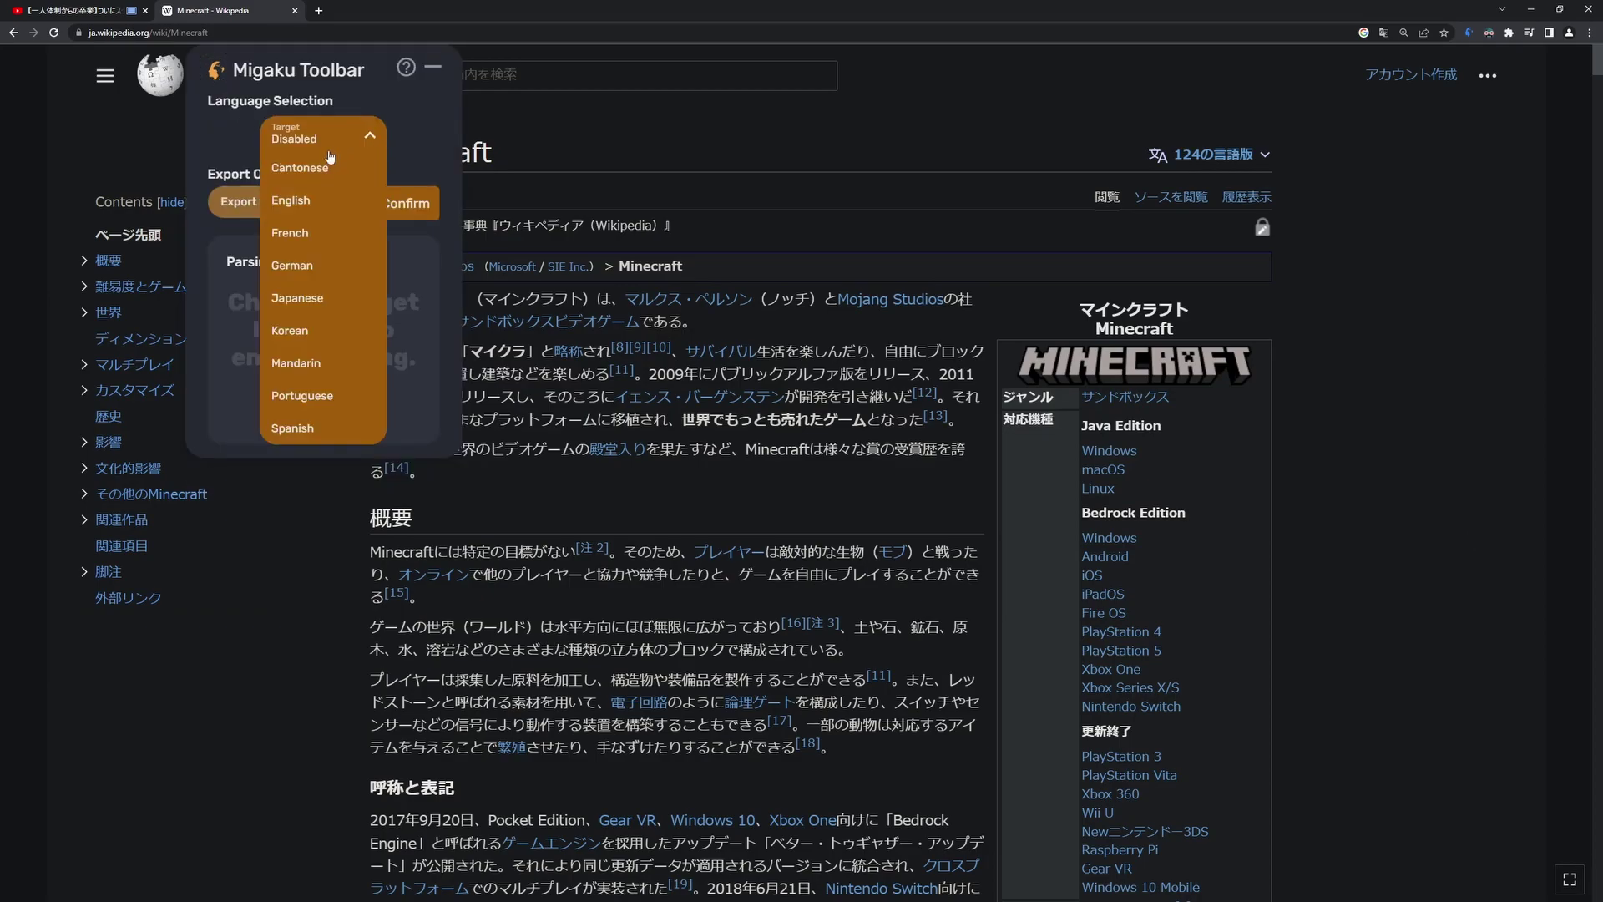
pyautogui.click(302, 311)
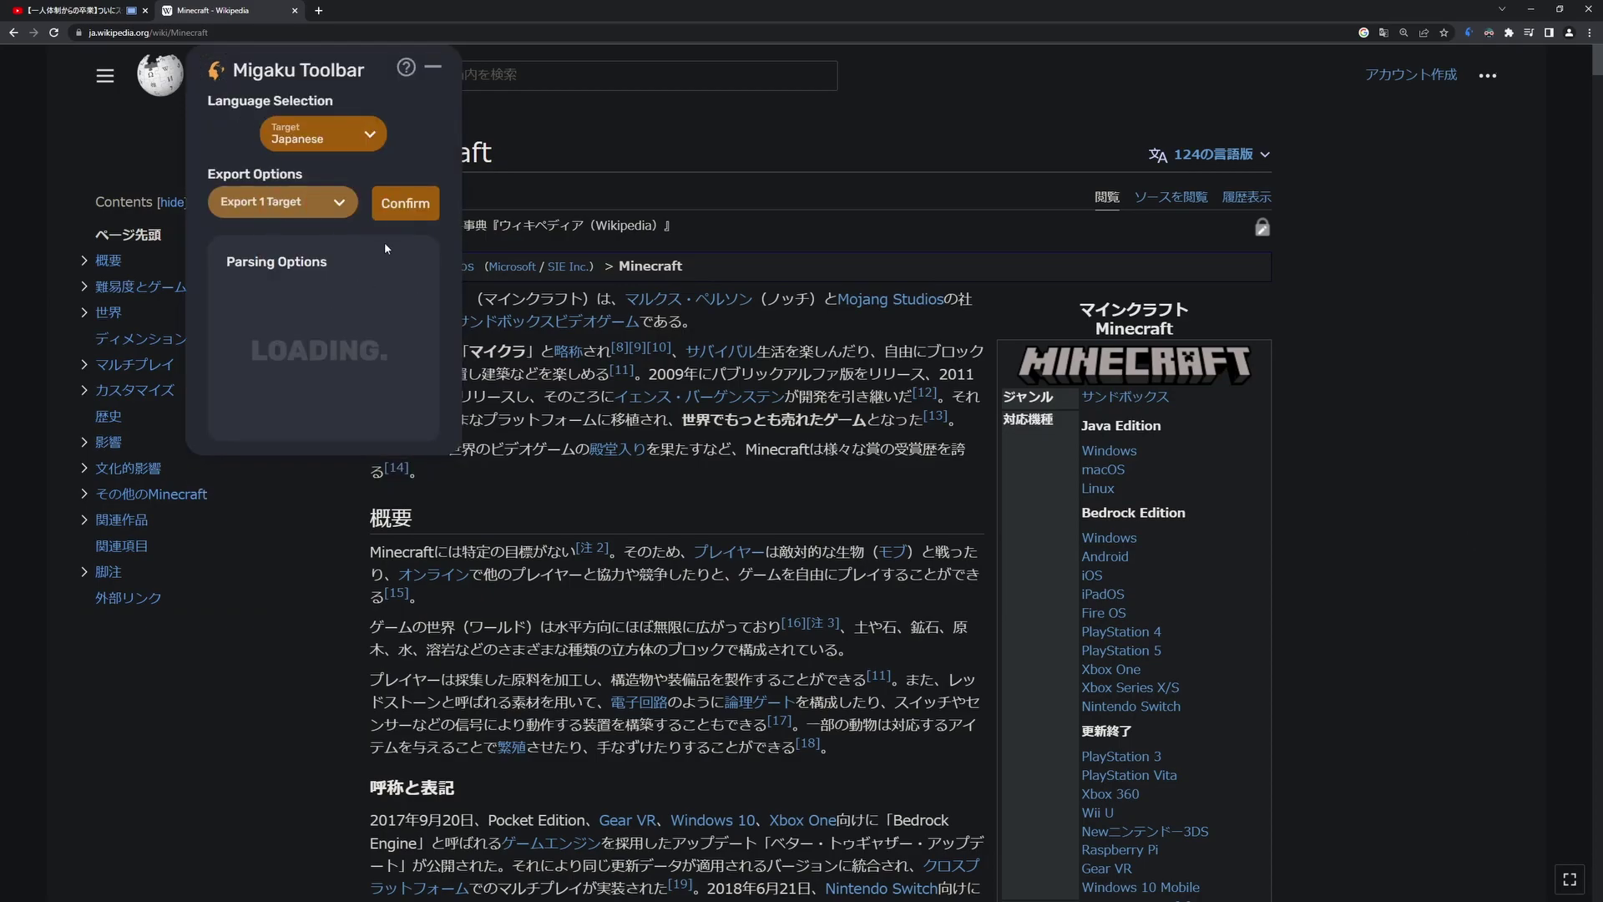
pyautogui.click(433, 68)
pyautogui.click(1489, 33)
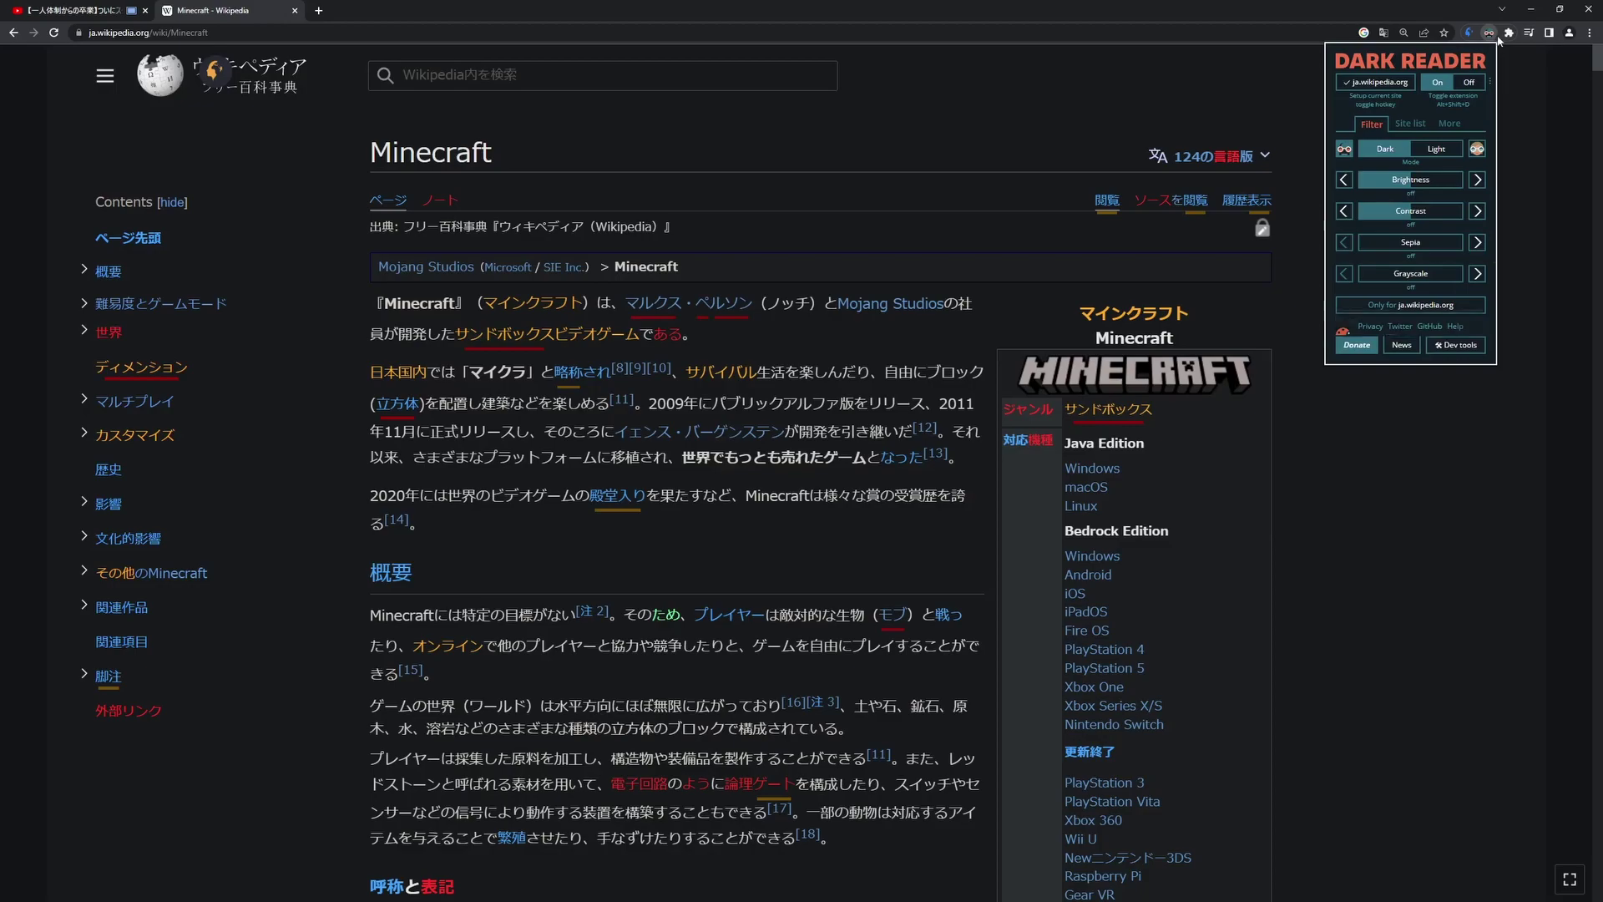
pyautogui.click(969, 295)
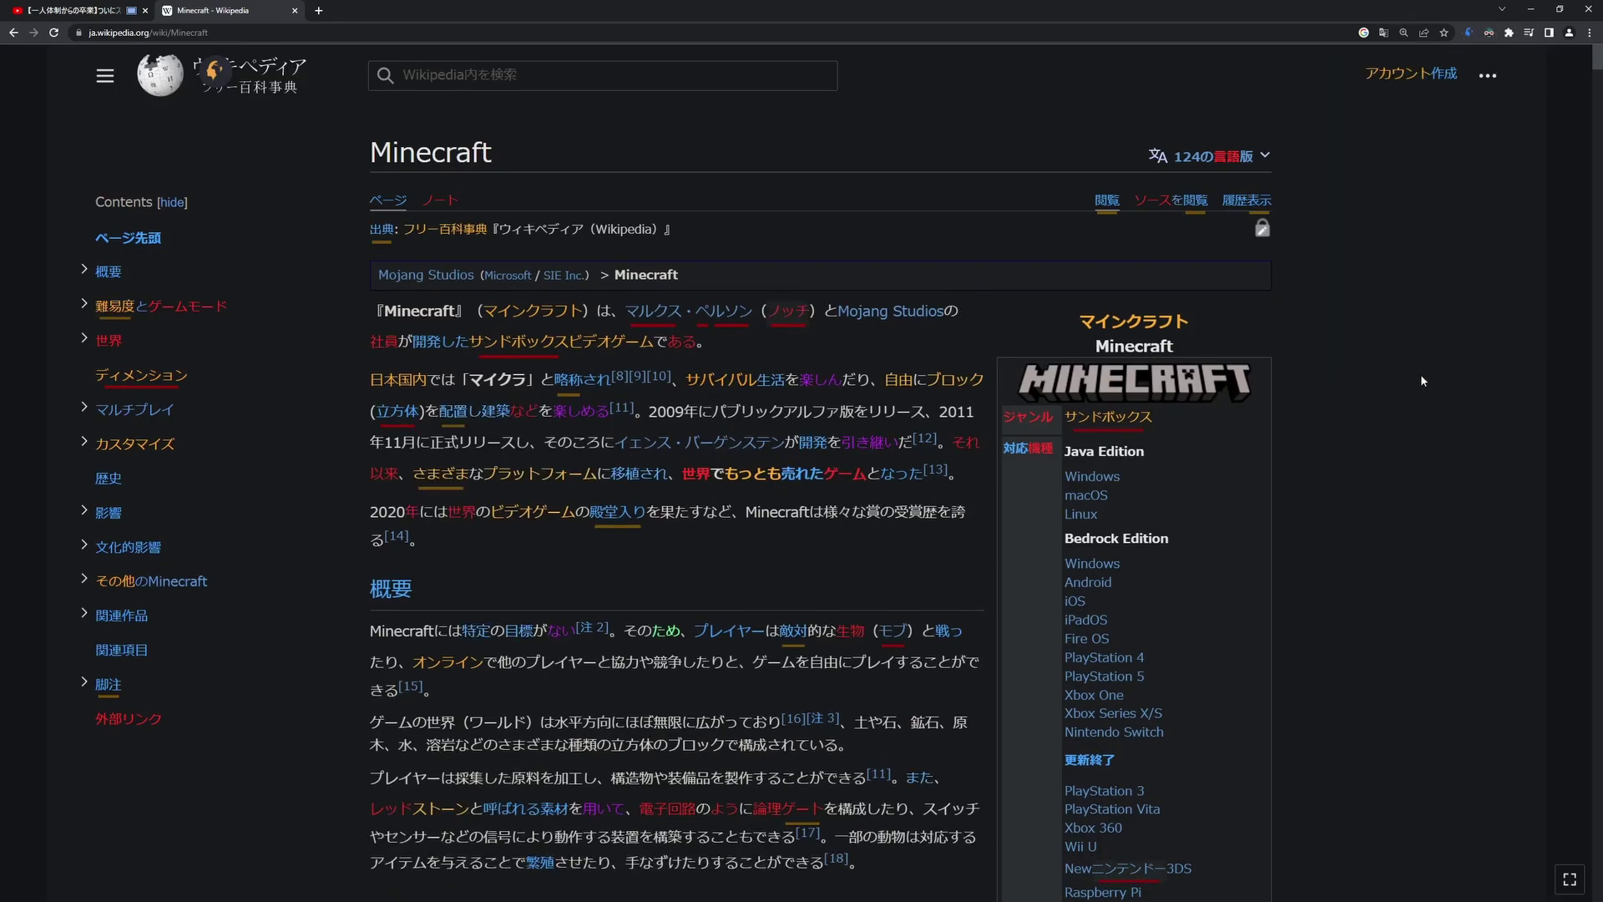
# Copy the passage from サバイバル生活を楽しんだり through 建築などを楽しめる in the Minecraft article's introduction and clear the selection
pyautogui.hotkey('ctrl', '+')
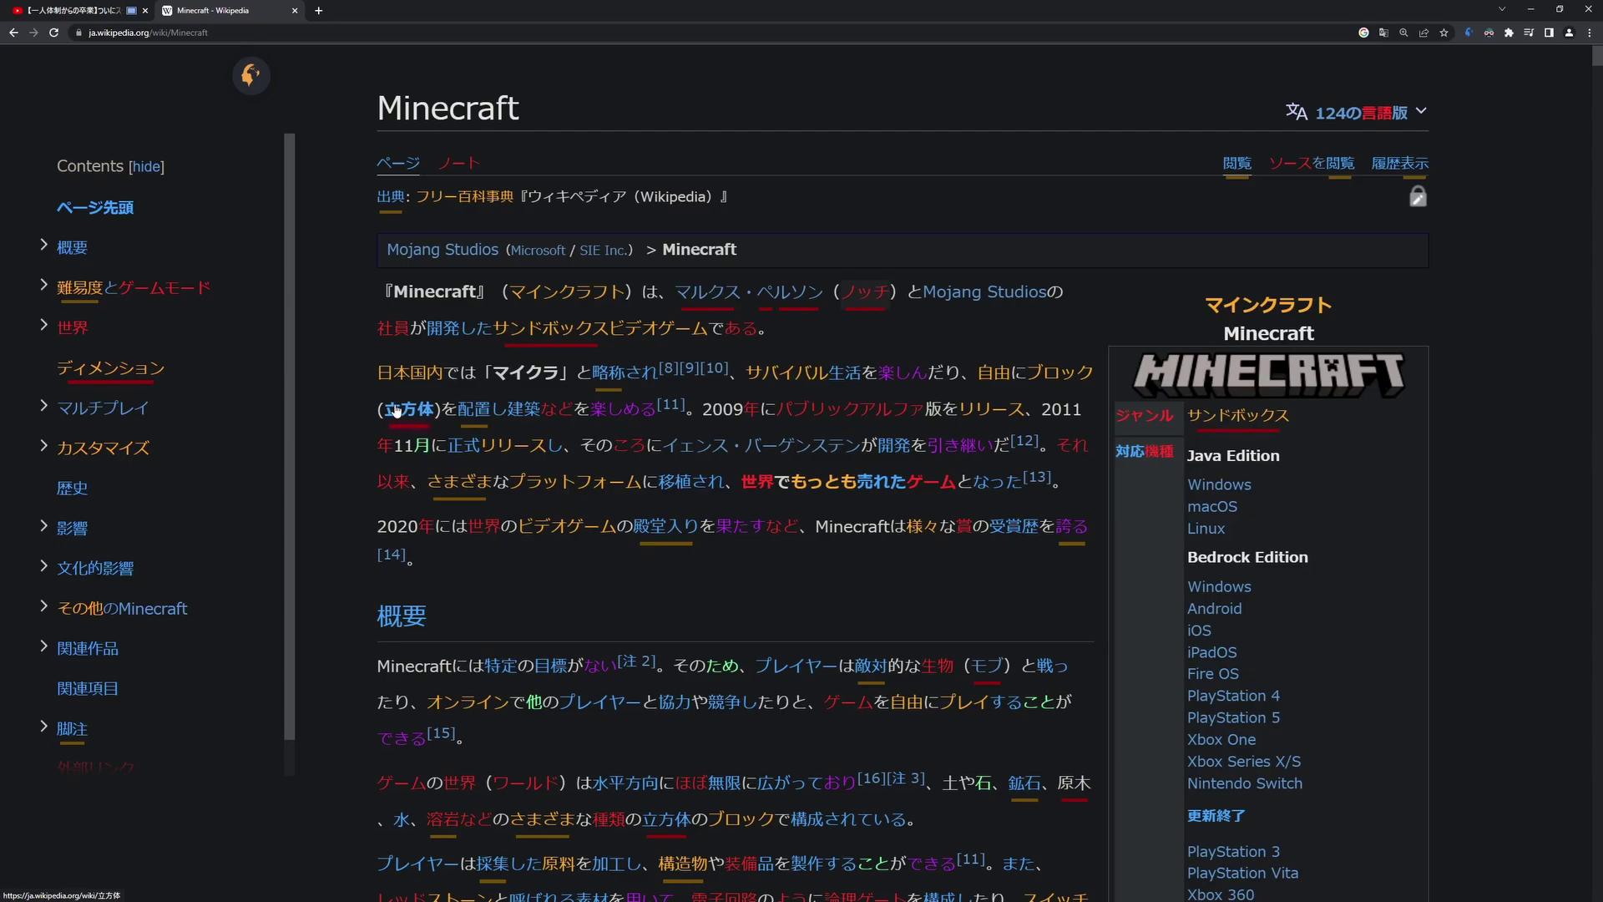
pyautogui.press('shift')
pyautogui.moveTo(746, 373); pyautogui.dragTo(672, 434)
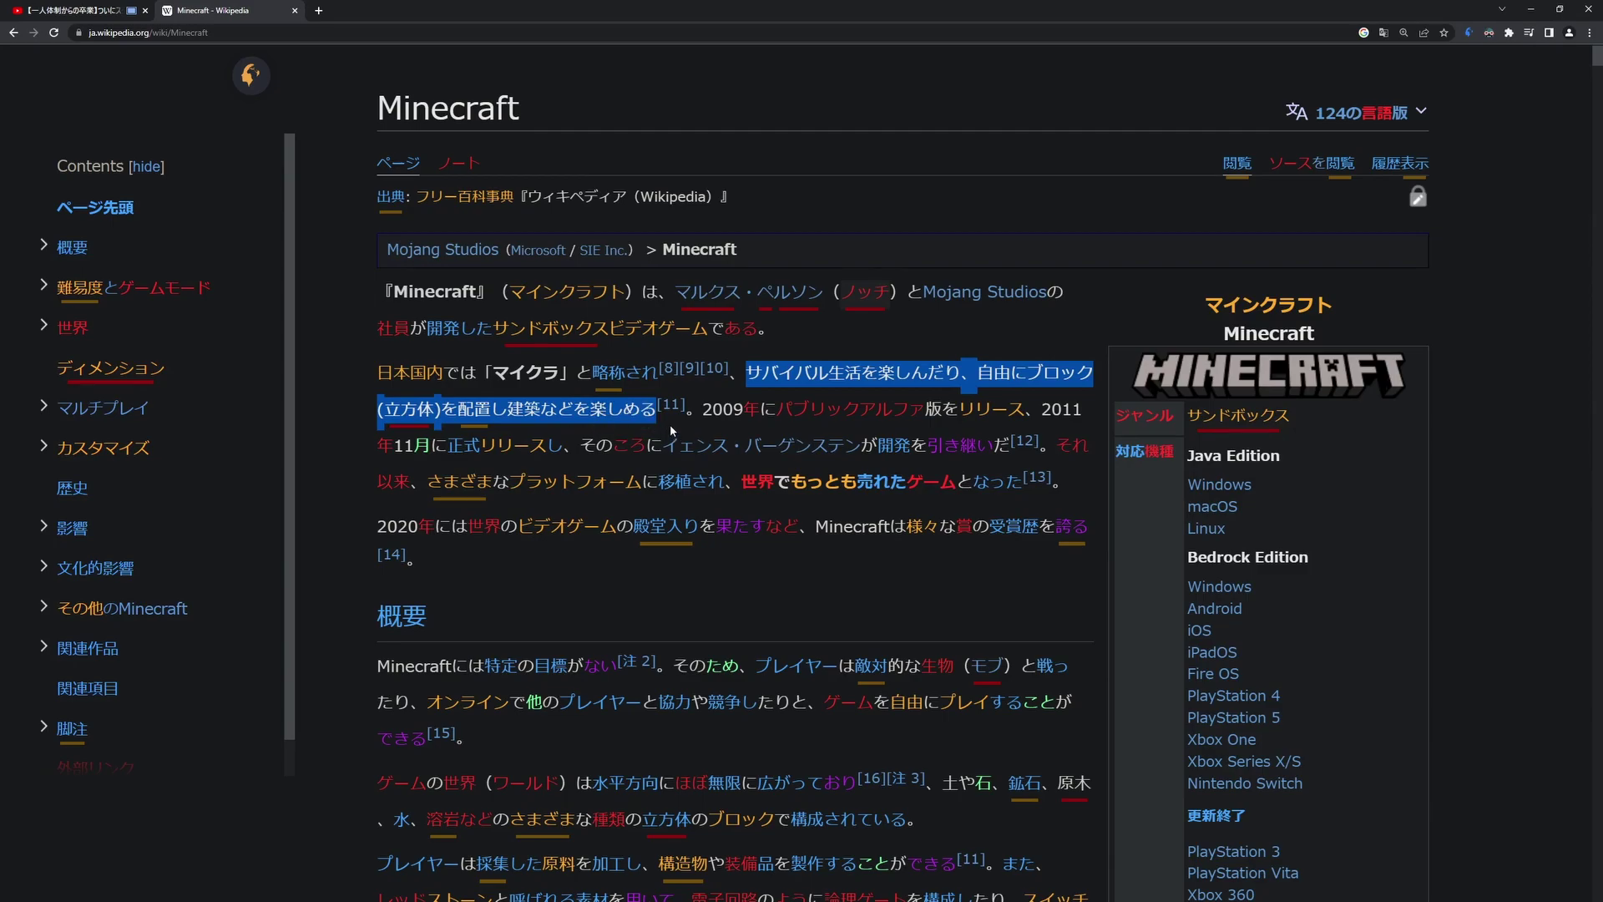
pyautogui.hotkey('ctrl', 'c')
pyautogui.click(582, 431)
pyautogui.moveTo(408, 420)
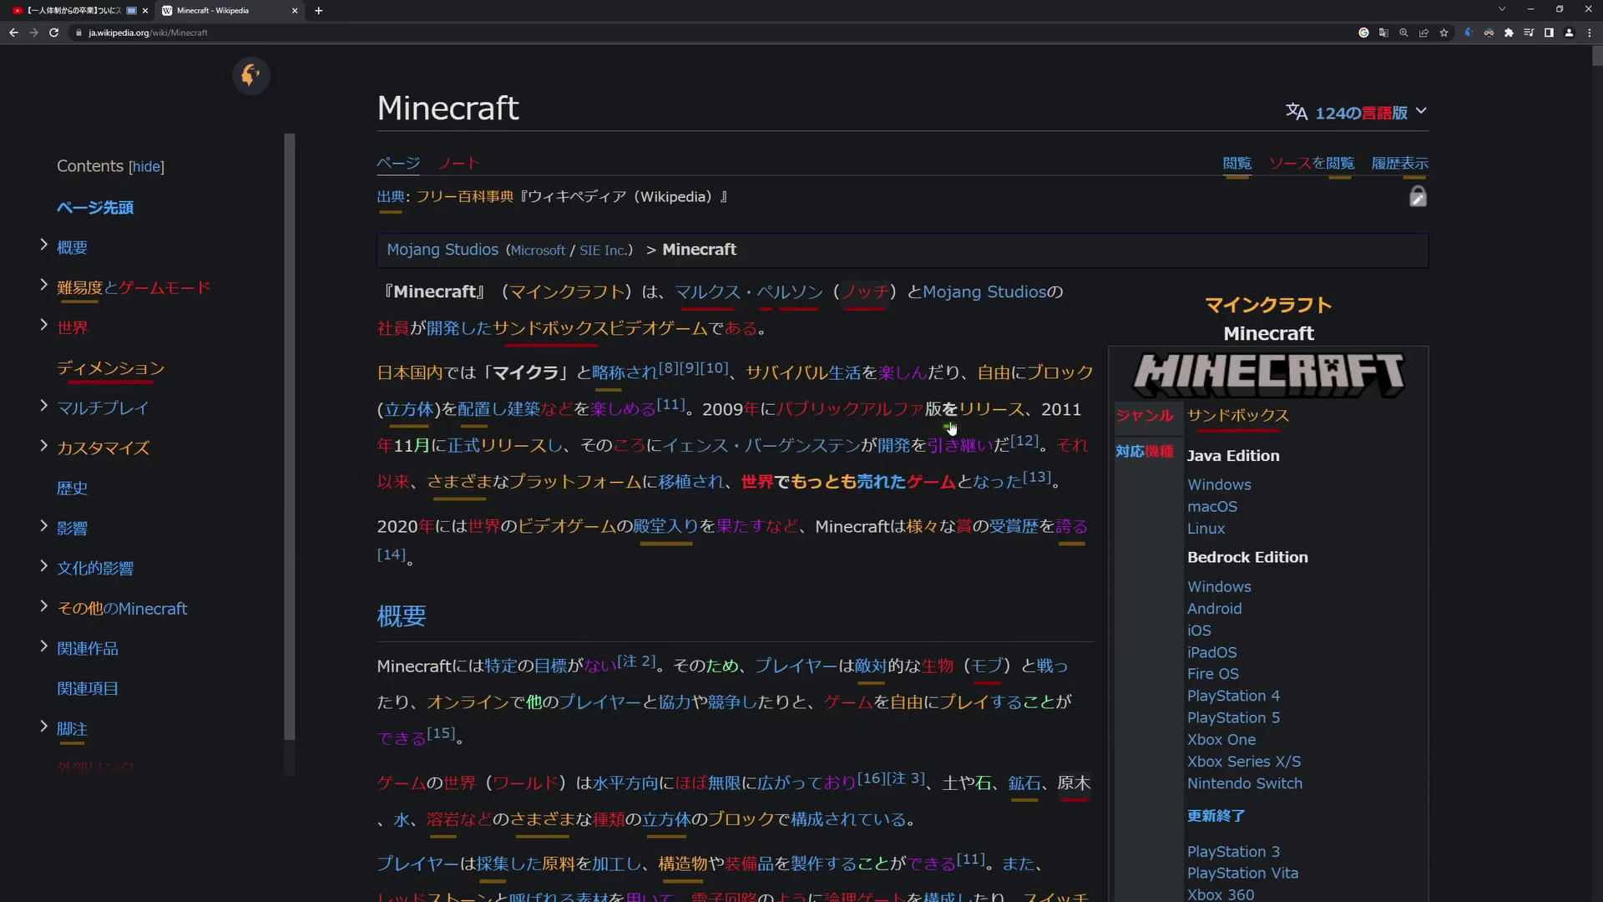
# Highlight the 一部の動物は対応するアイテムを与えることで and させたり、手なずけたりすることができる passages in the 概要 section to show Migaku's search and export options
pyautogui.scroll(-6, 952, 428)
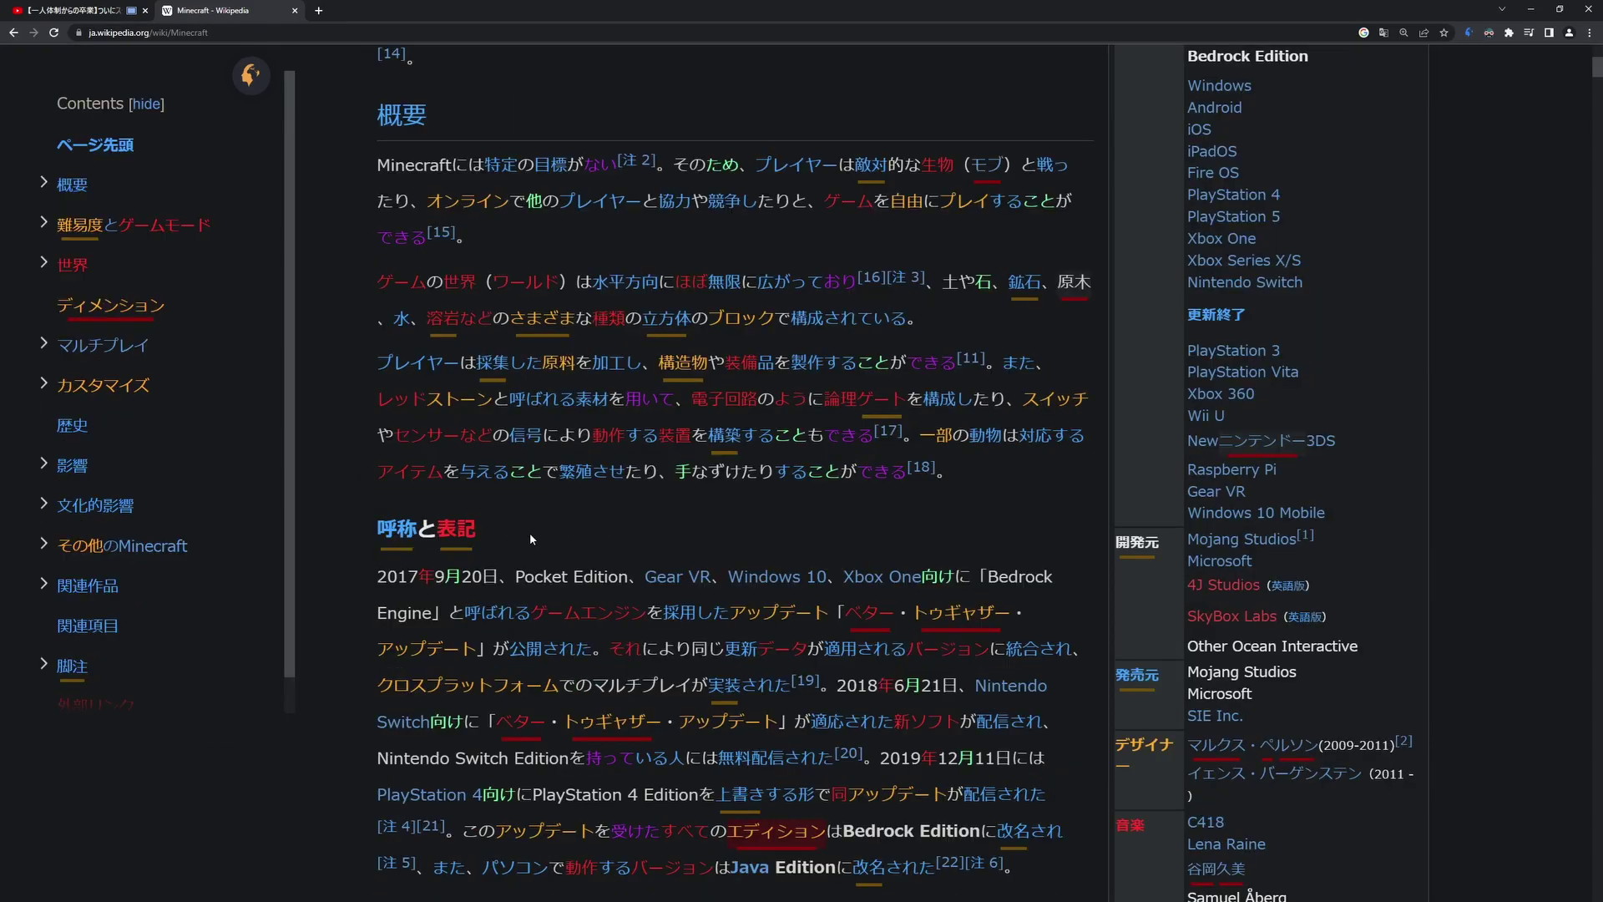
pyautogui.doubleClick(709, 474)
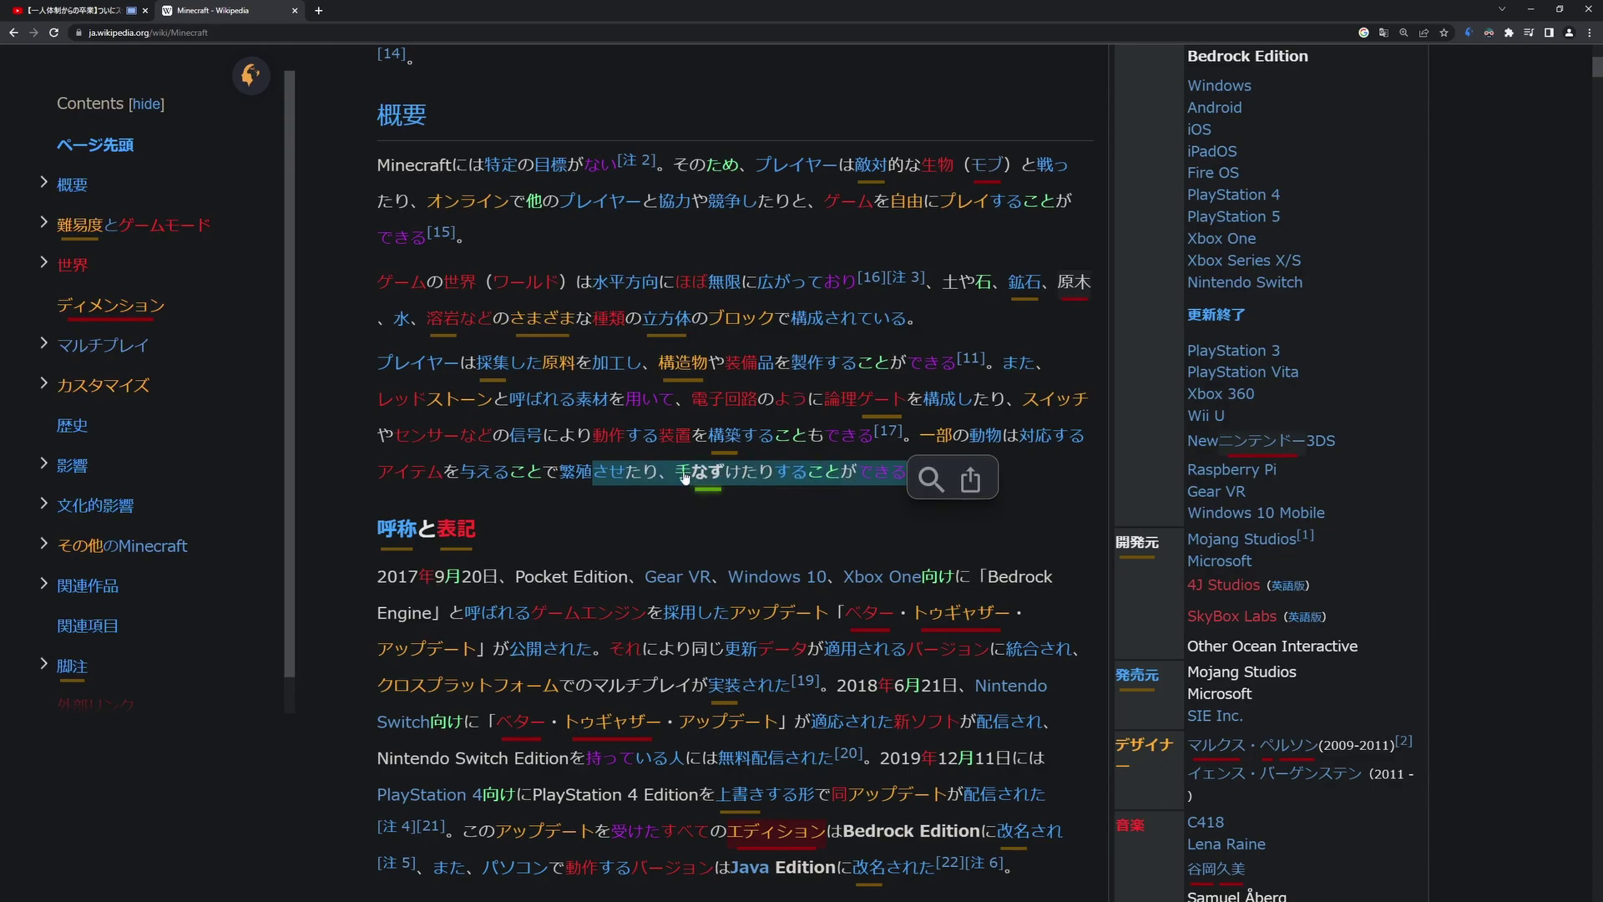
pyautogui.click(713, 540)
pyautogui.moveTo(909, 435); pyautogui.dragTo(558, 473)
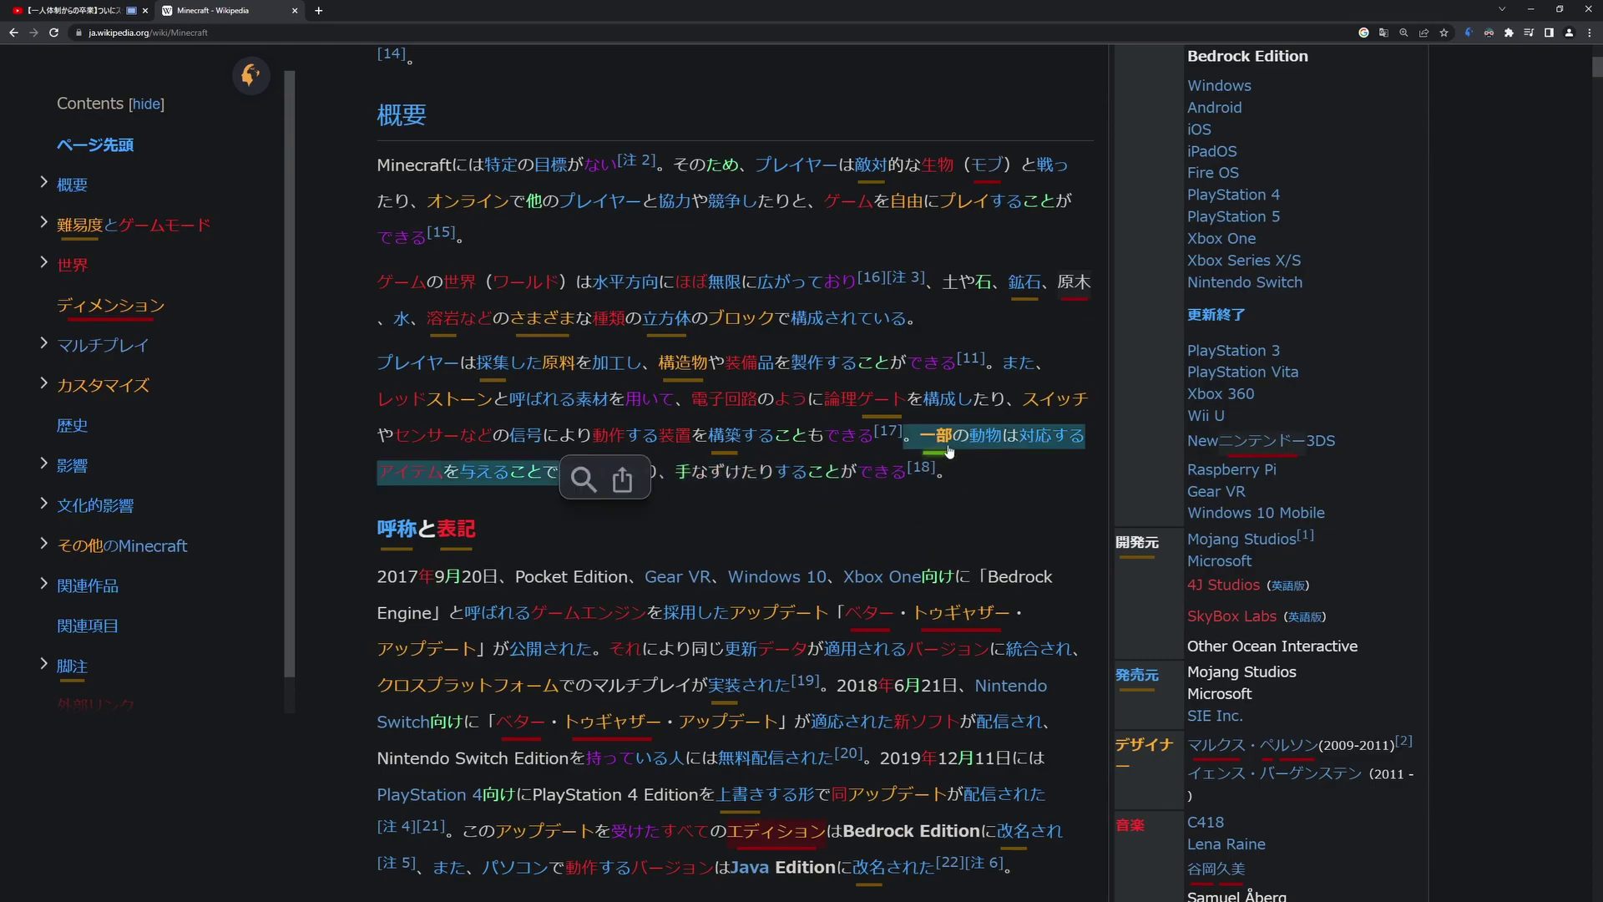
pyautogui.moveTo(907, 472); pyautogui.dragTo(595, 492)
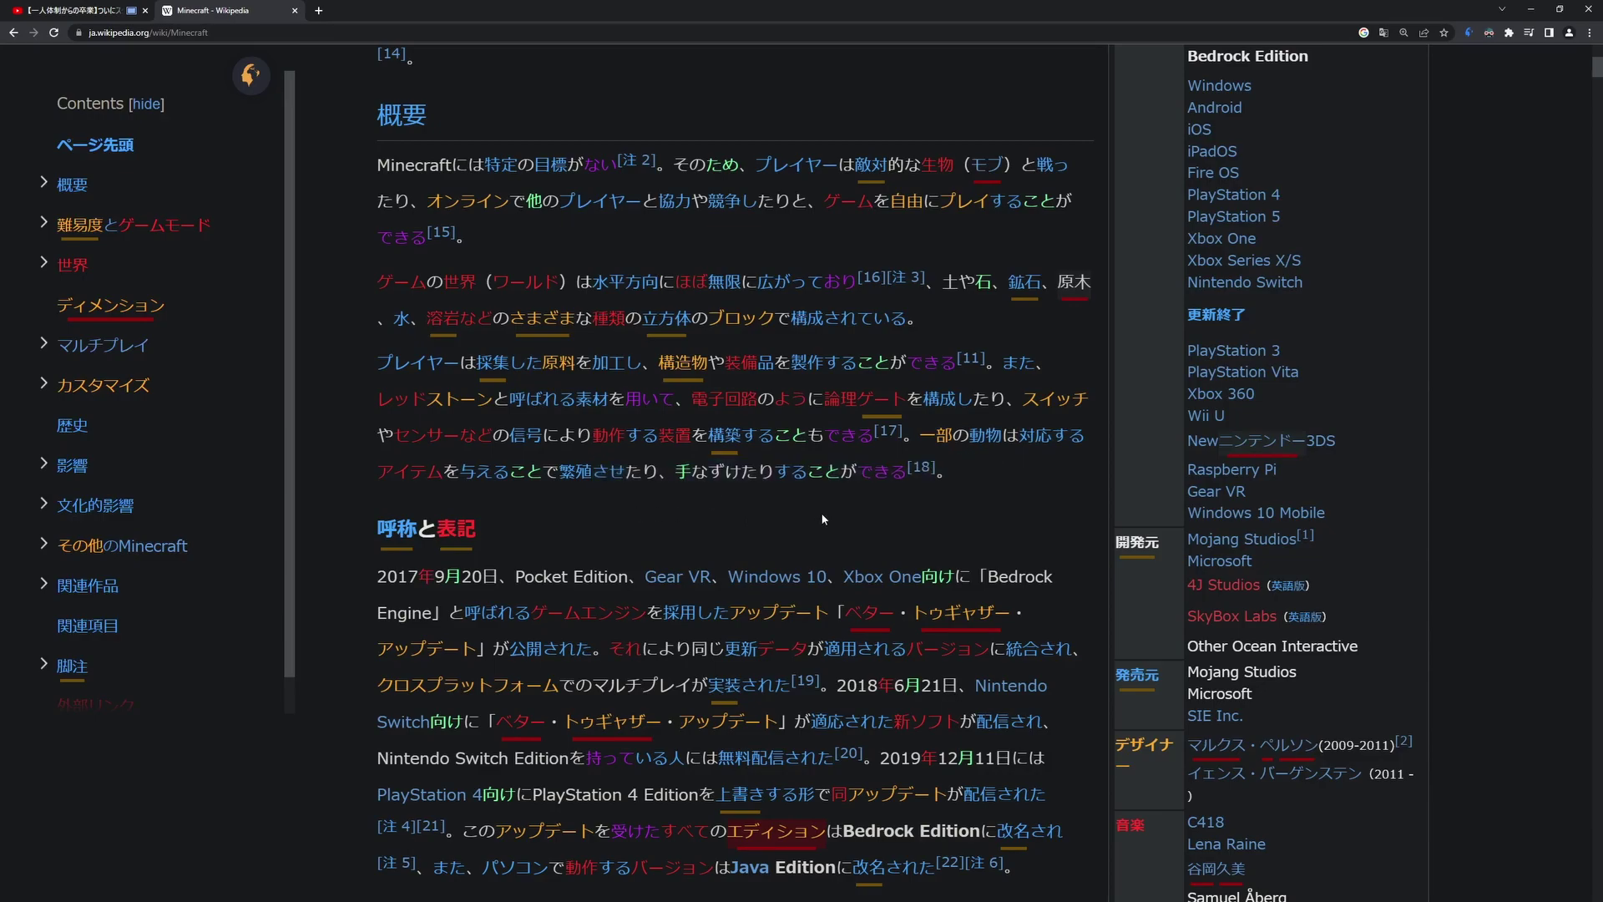
pyautogui.moveTo(909, 476); pyautogui.dragTo(595, 487)
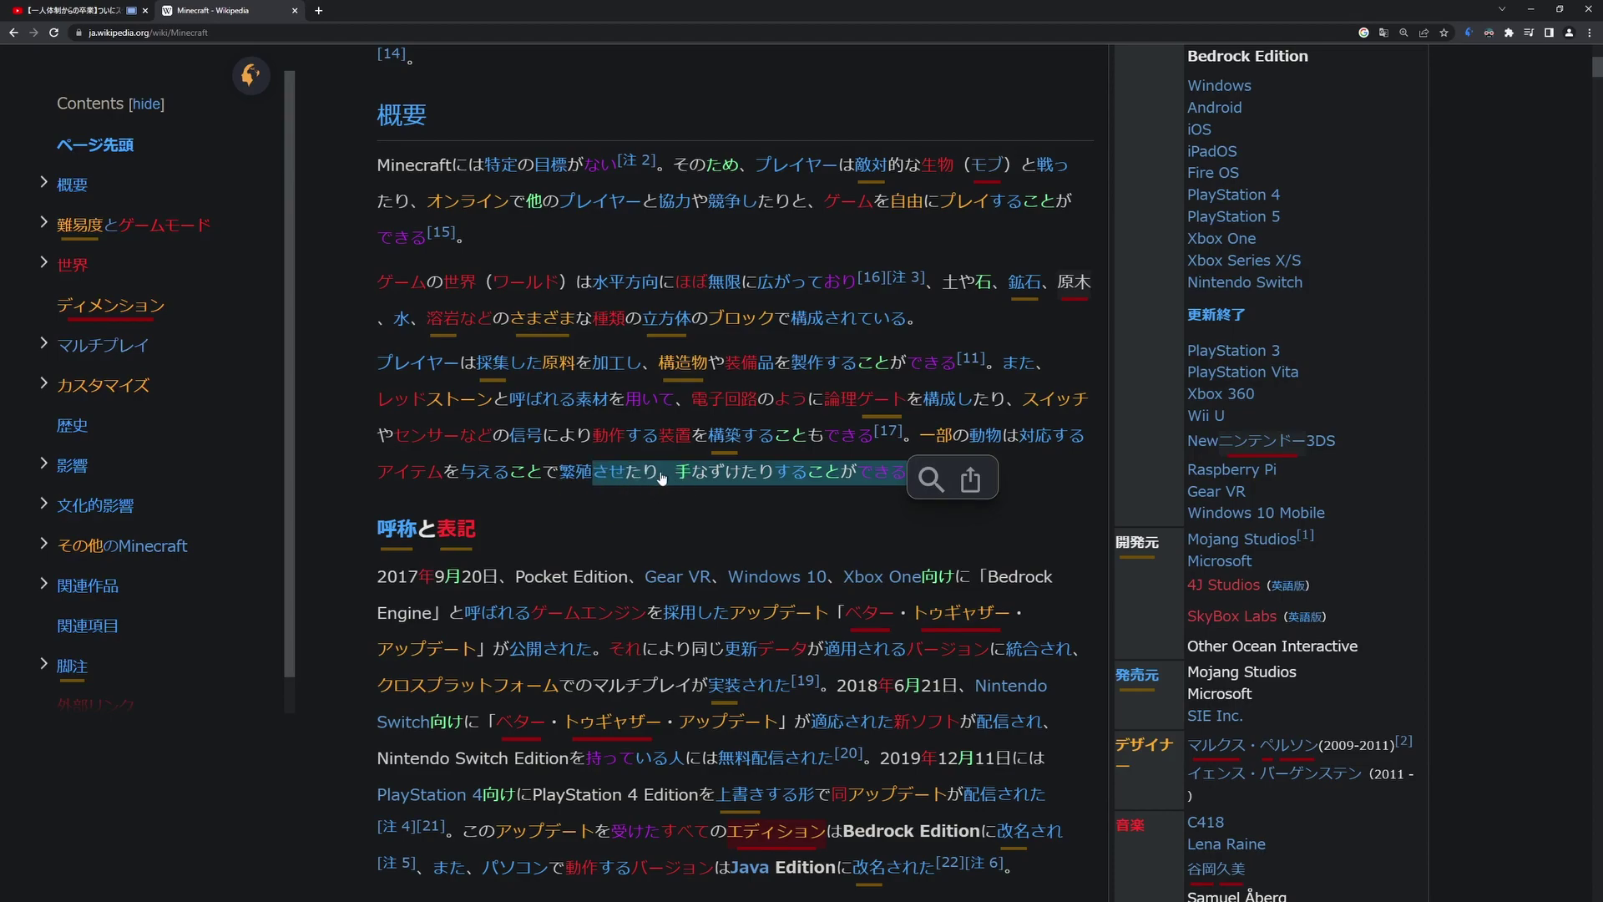
pyautogui.click(607, 518)
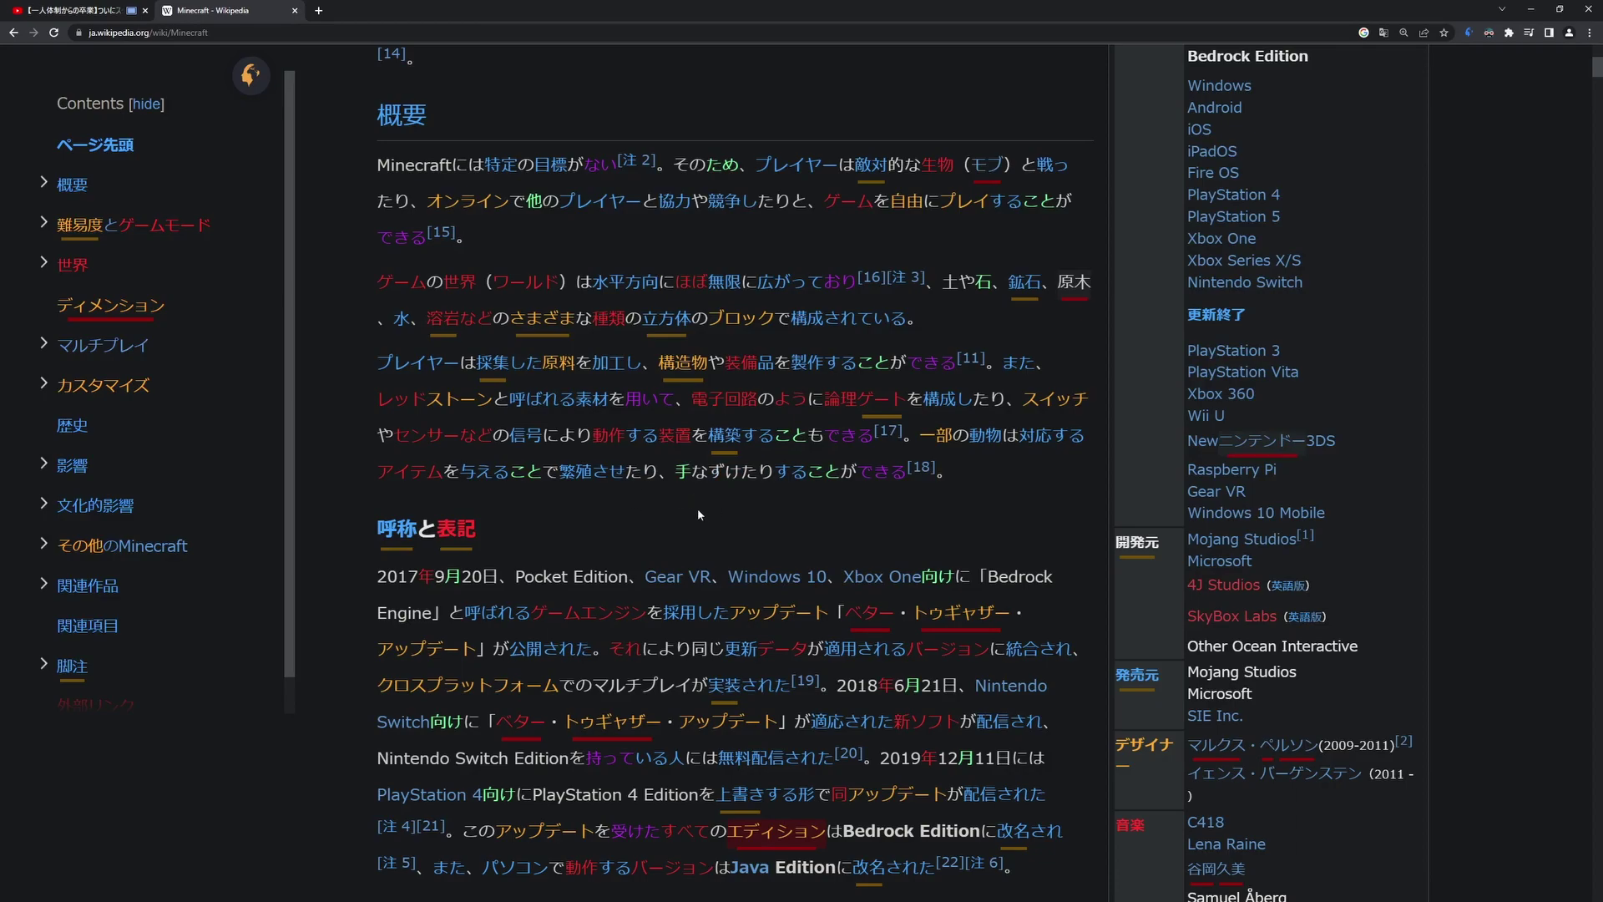
# Look up 無料配信 from the 呼称と表記 section in the JMdict pop-up dictionary
pyautogui.scroll(-2, 727, 593)
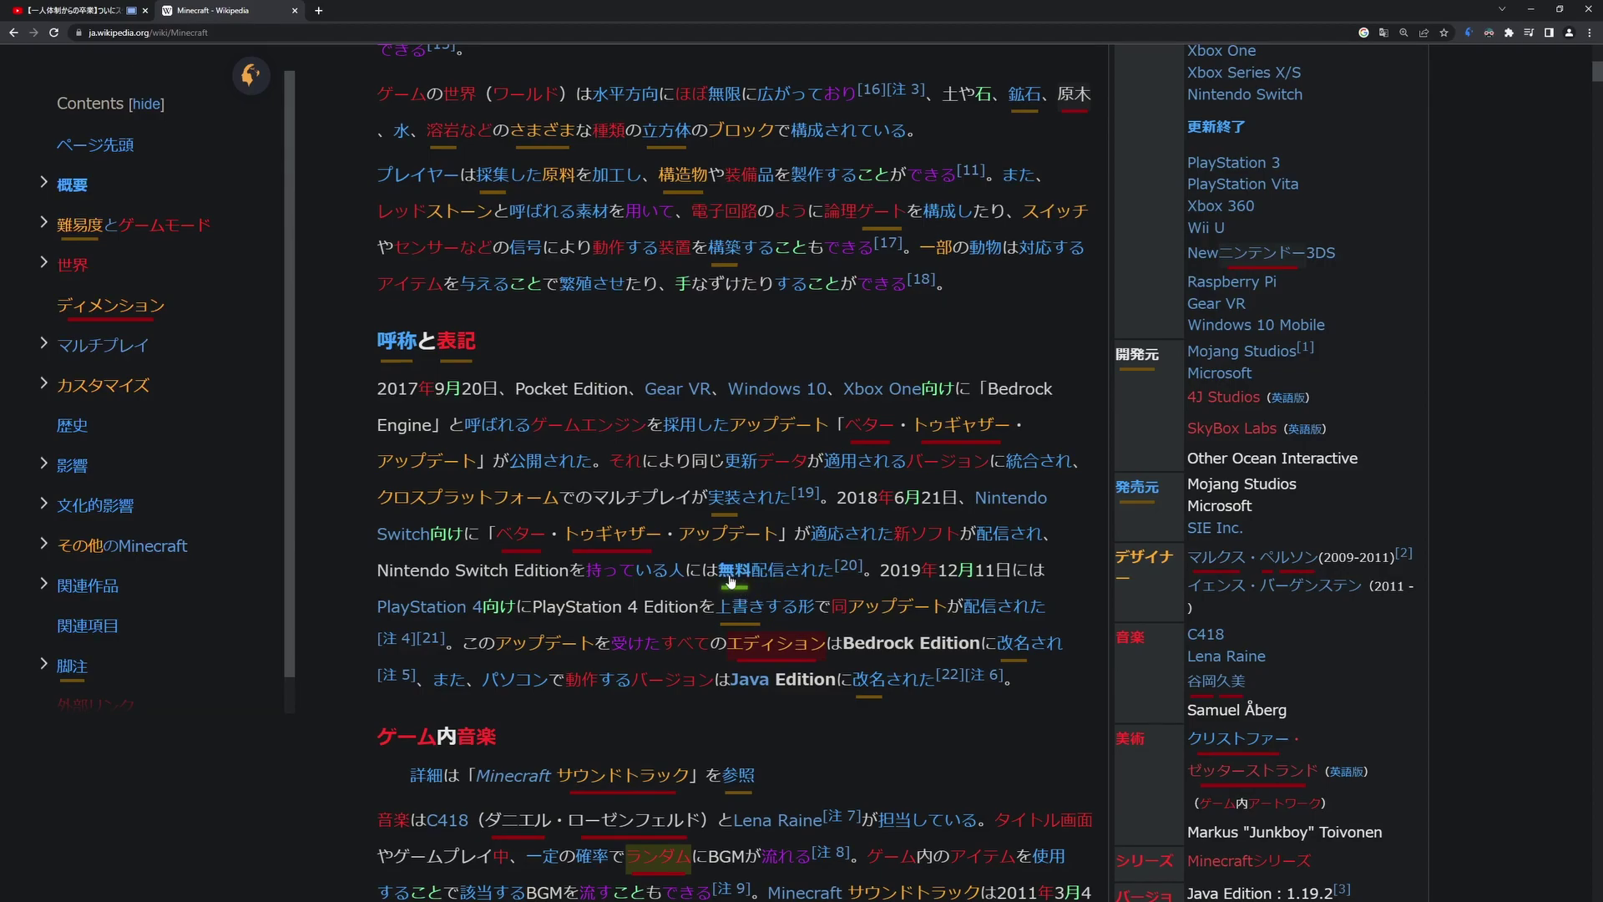
pyautogui.moveTo(731, 581)
pyautogui.press('shift')
pyautogui.hotkey('shift', 'z')
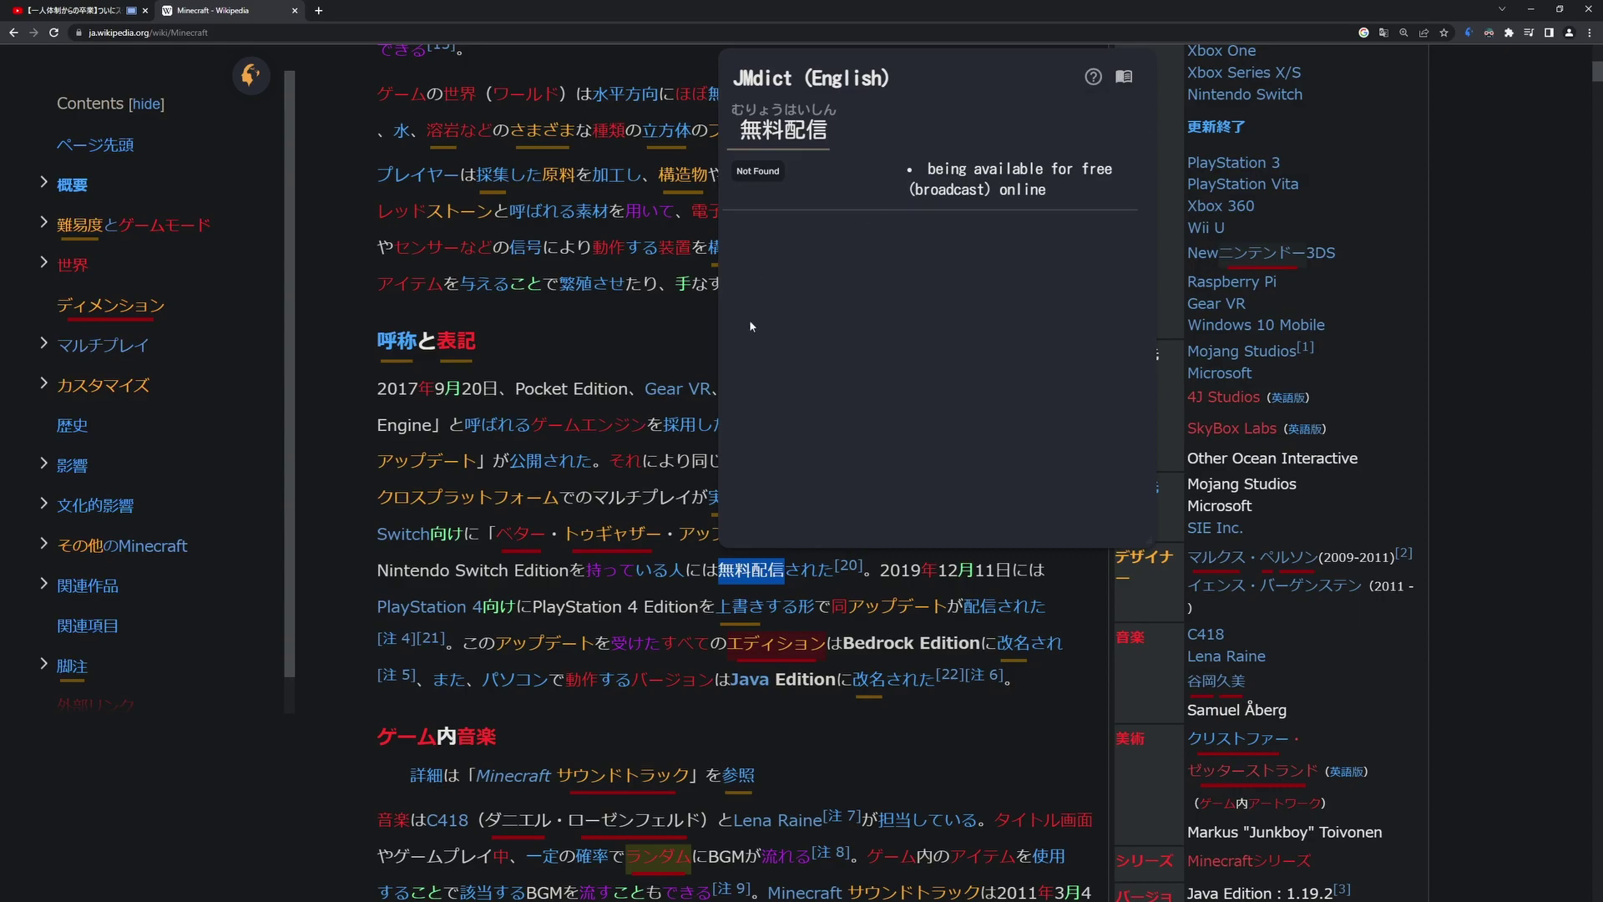
pyautogui.click(735, 594)
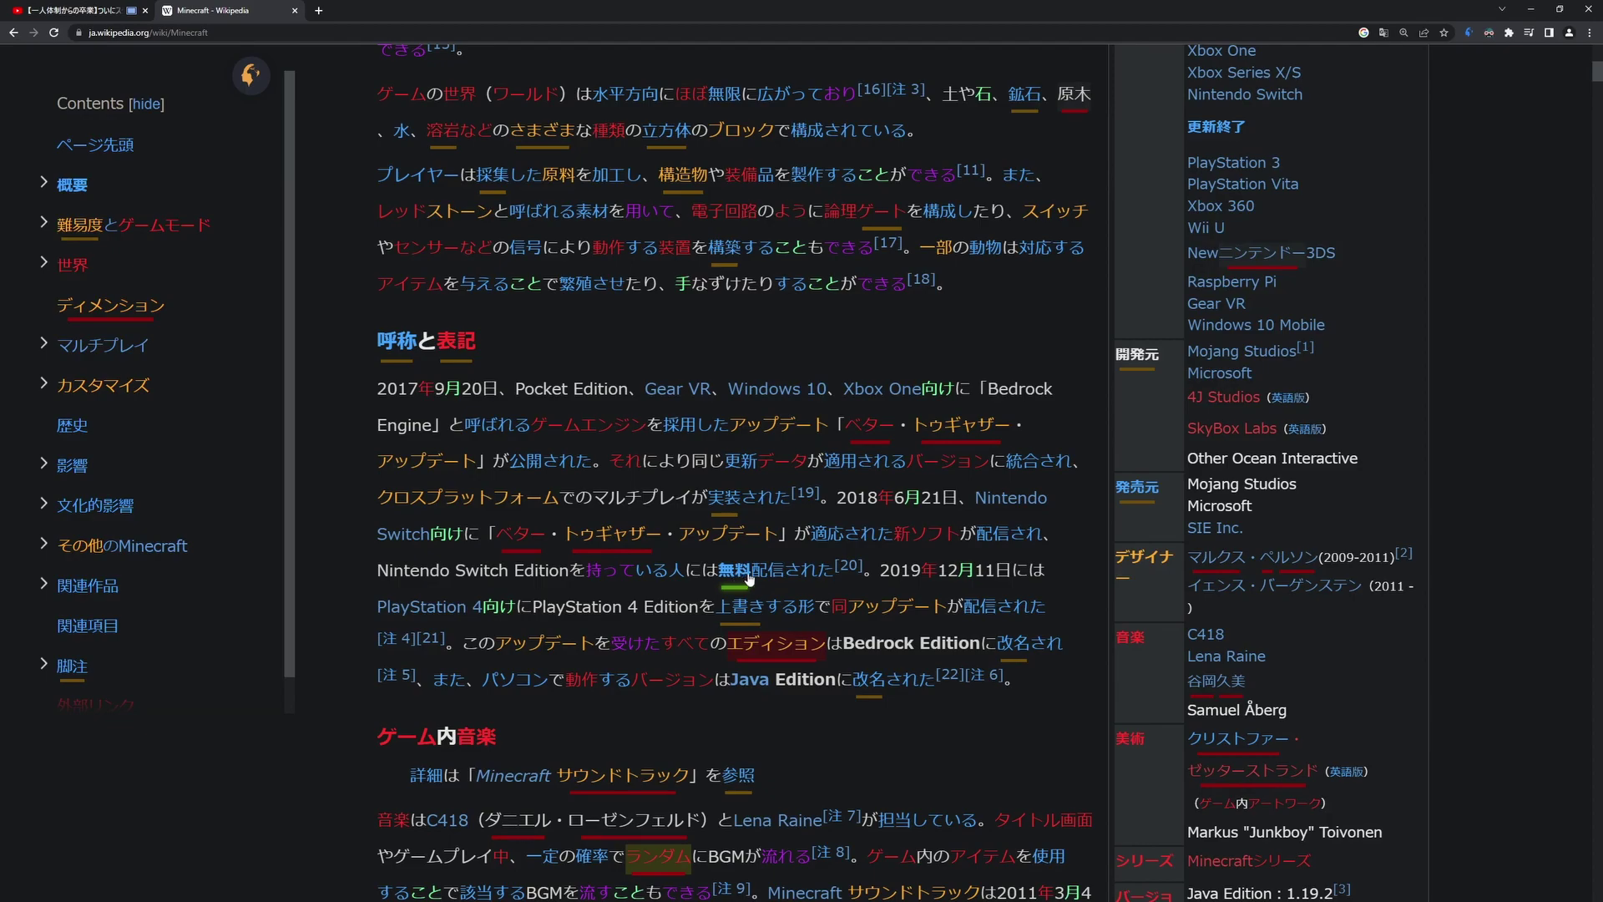
pyautogui.press('shift')
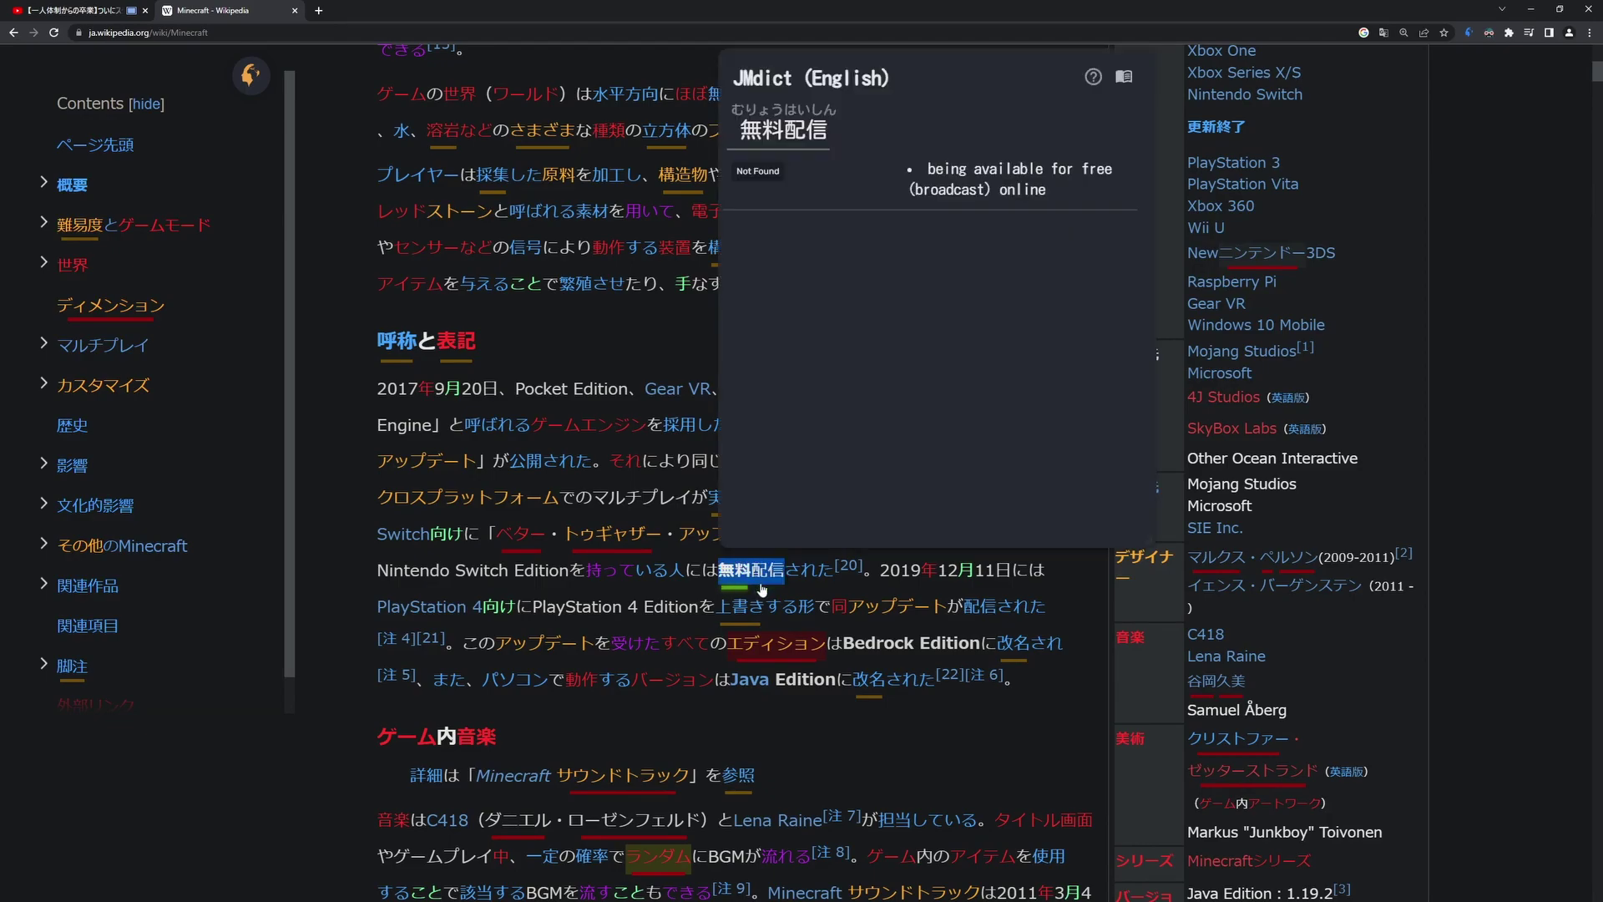
pyautogui.press('Escape')
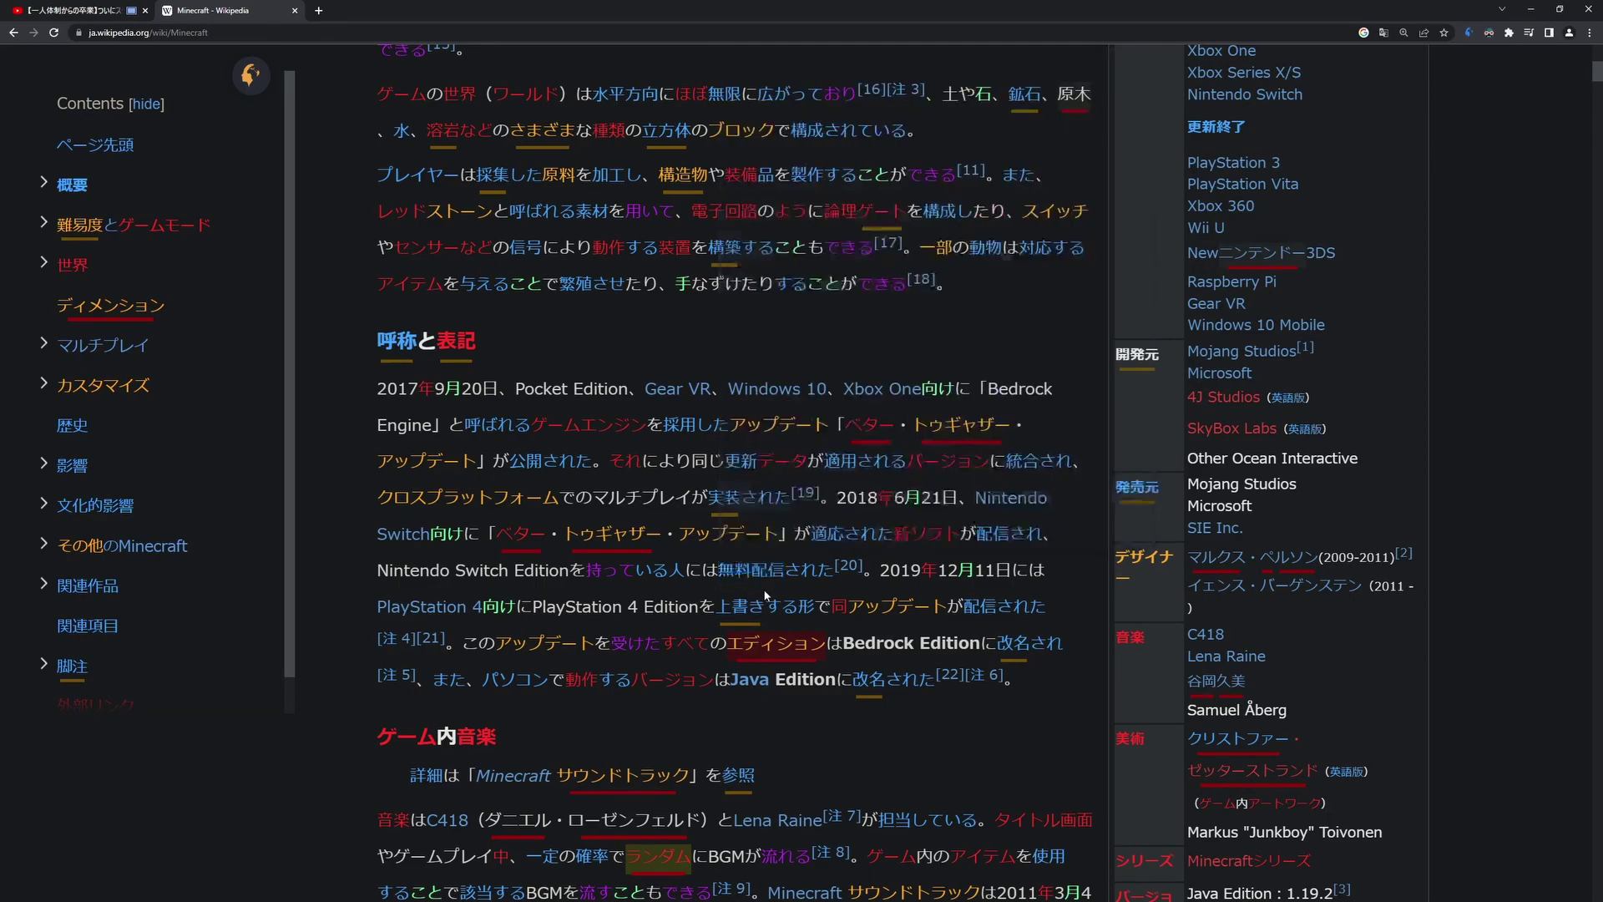
pyautogui.press('shift')
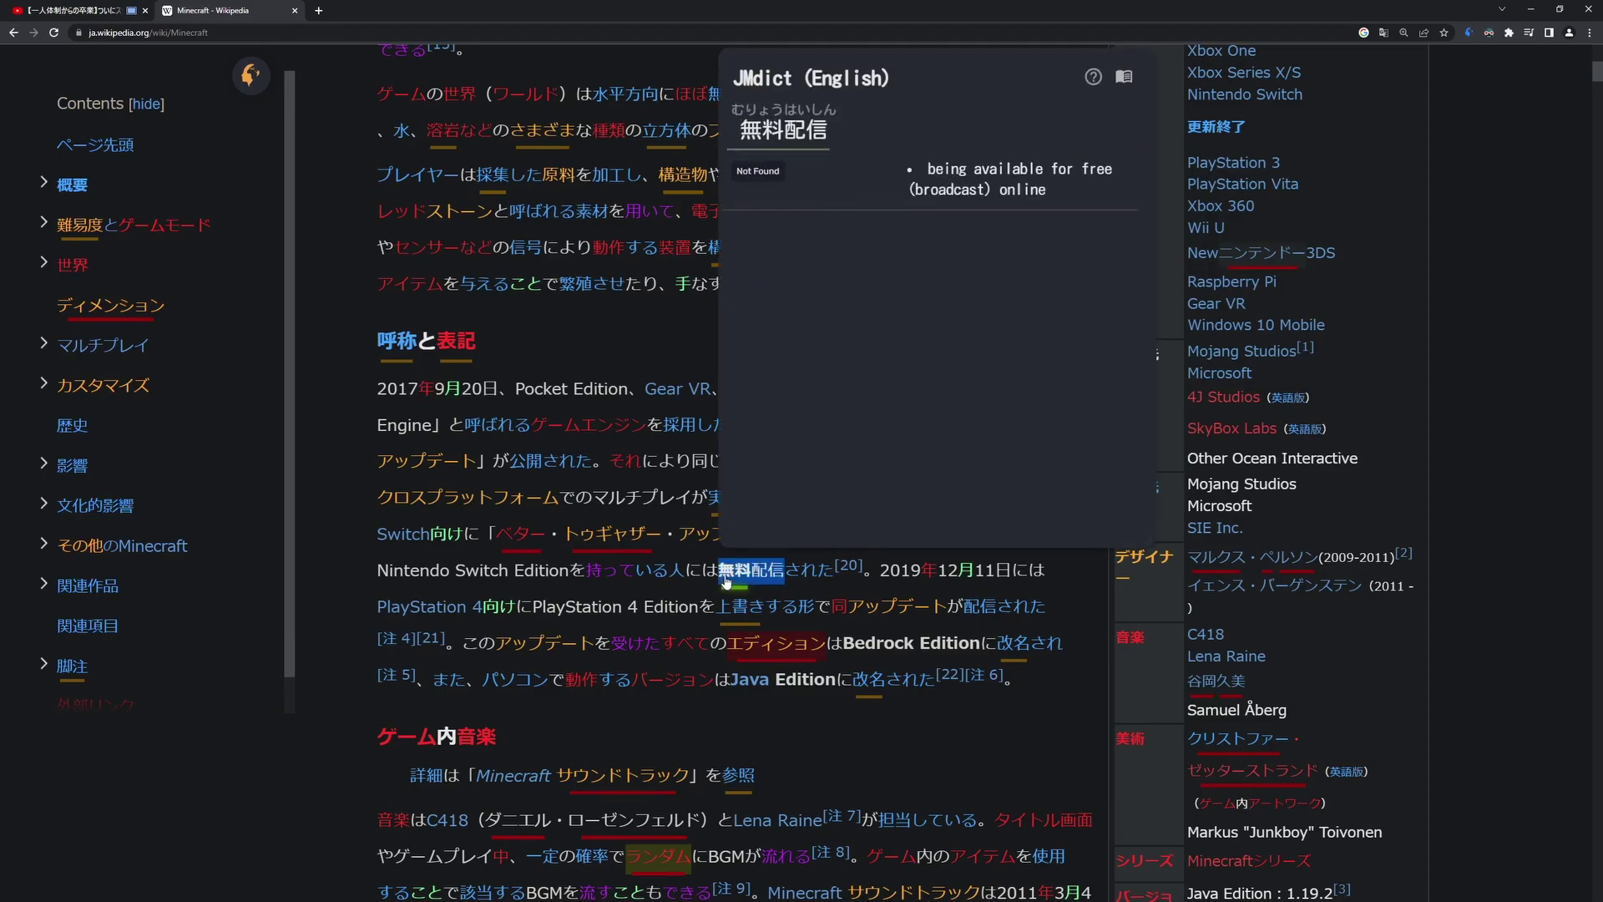
pyautogui.scroll(2, 866, 723)
pyautogui.scroll(4, 866, 723)
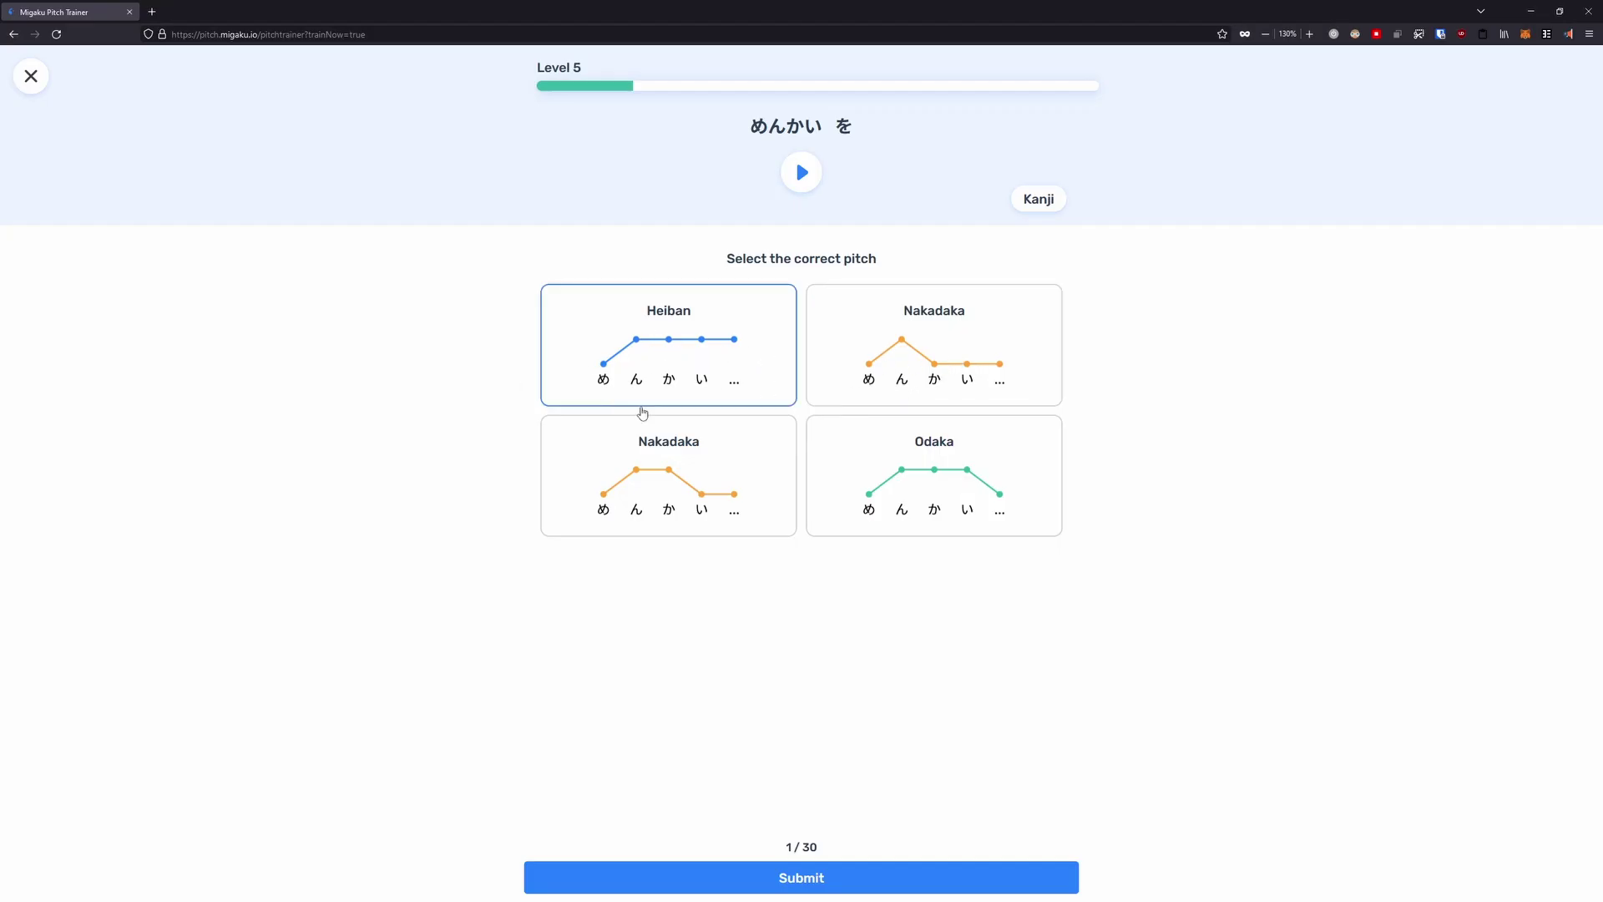
# In the Migaku Pitch Trainer, leave the Level 5 pitch training session and return to the trainer's home page
pyautogui.click(32, 80)
pyautogui.click(810, 622)
pyautogui.scroll(-2, 807, 430)
pyautogui.scroll(2, 559, 329)
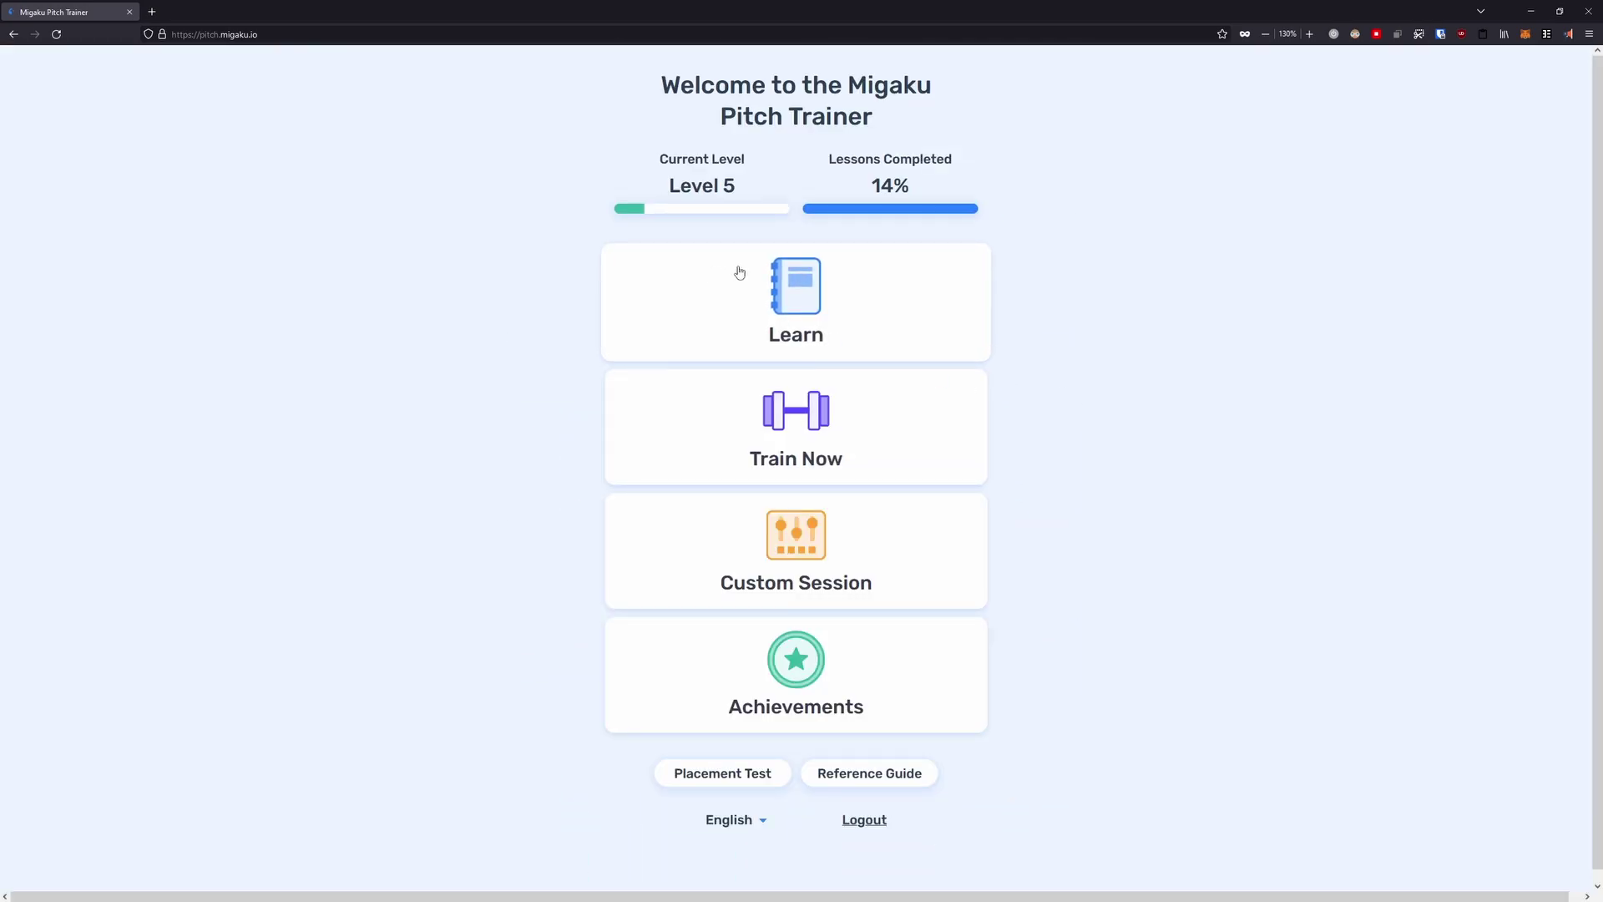